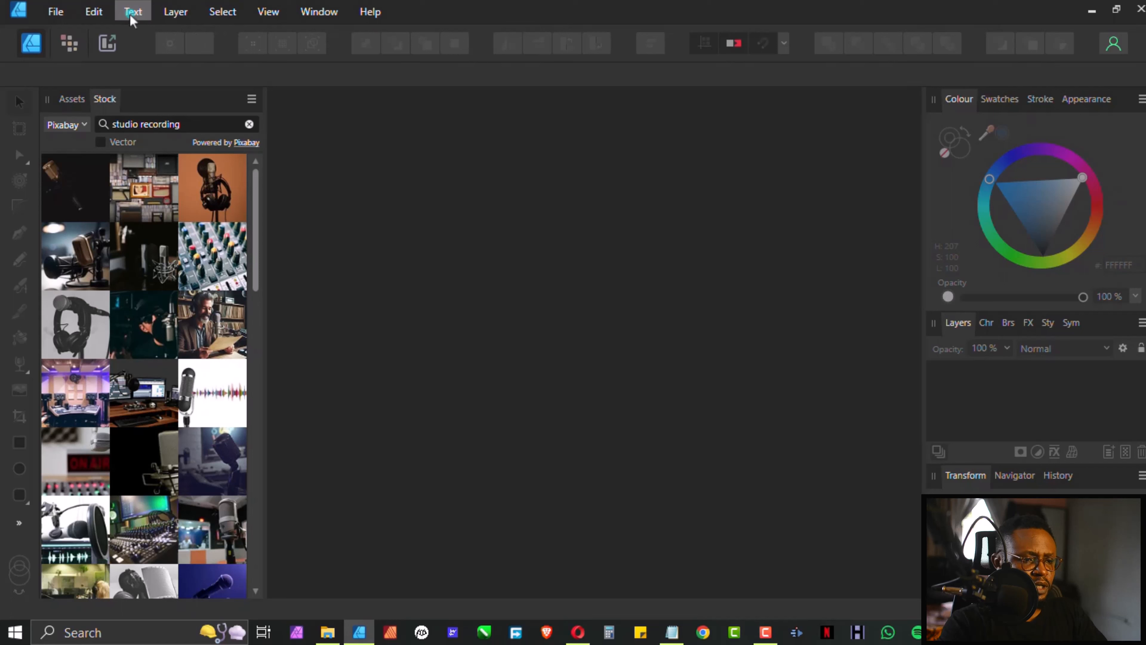
{"action": "left_click", "coordinate": [268, 13]}
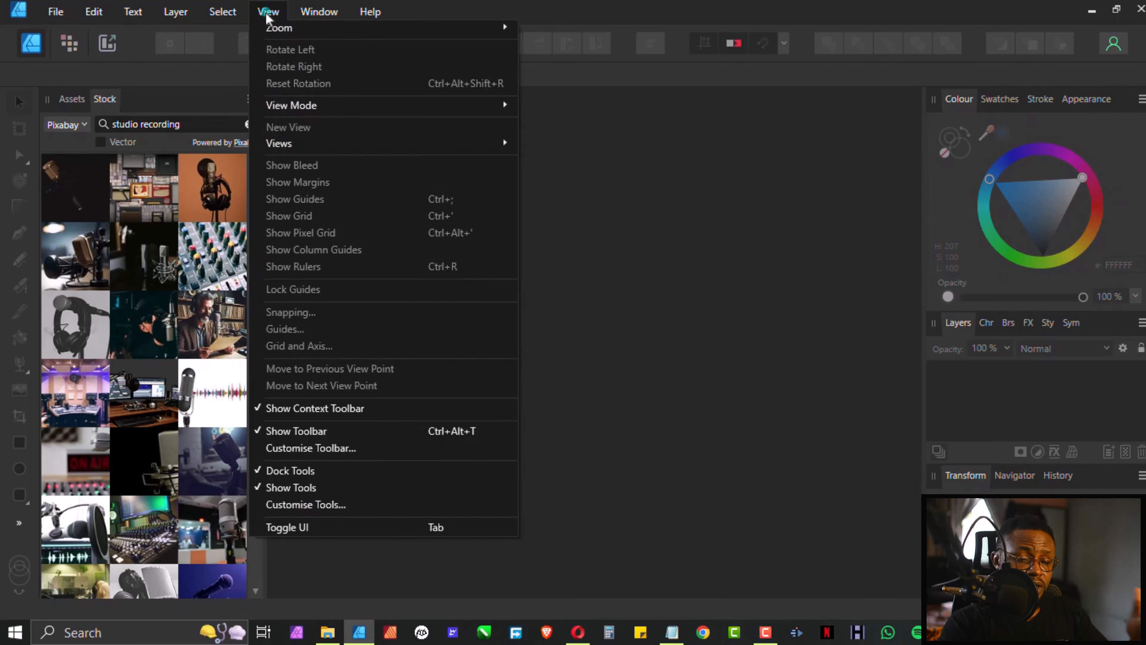
{"action": "mouse_move", "coordinate": [468, 145]}
{"action": "left_click", "coordinate": [639, 260]}
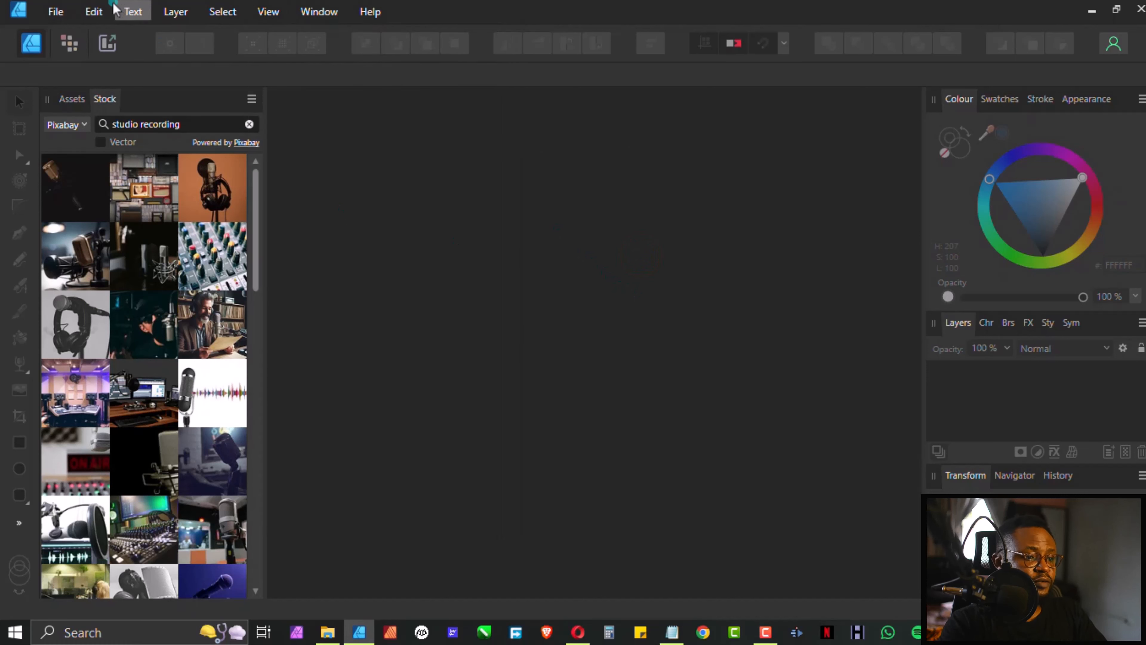
Create a new document from the iPhone 6/7/8 device preset with margins turned off.
{"action": "left_click", "coordinate": [55, 13]}
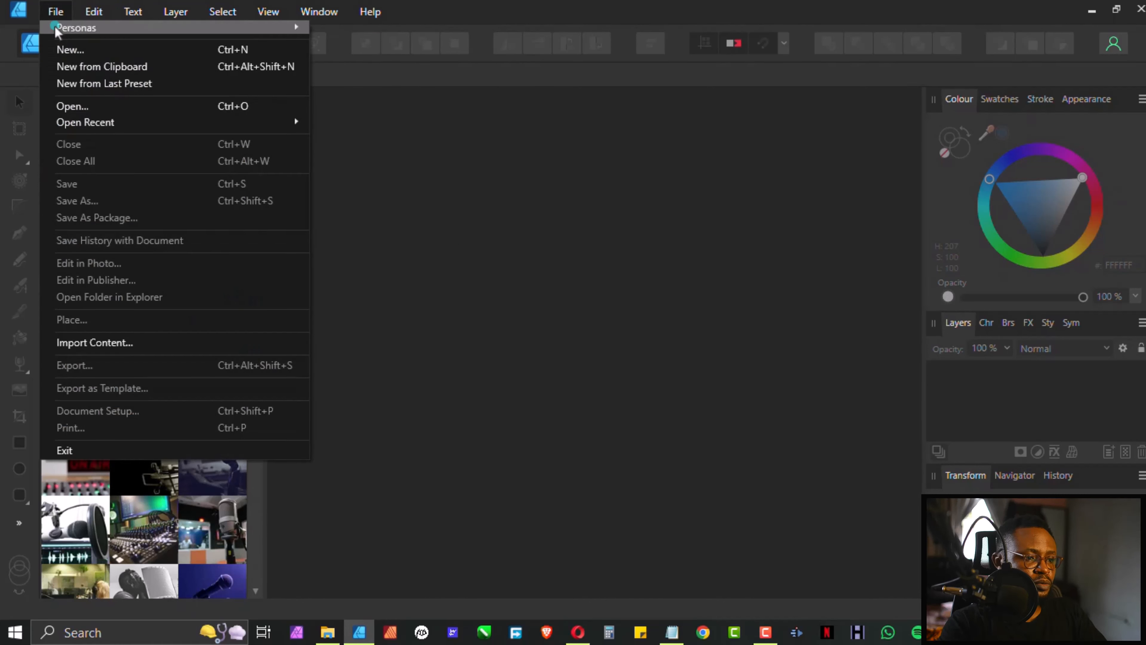
{"action": "left_click", "coordinate": [73, 49]}
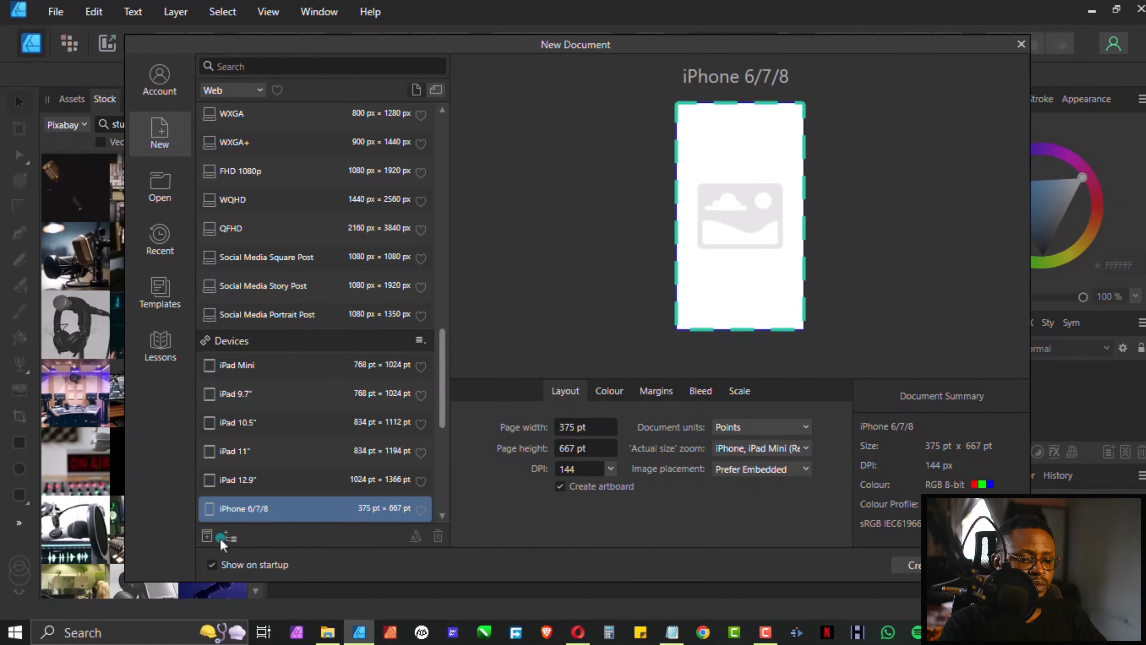
{"action": "left_click", "coordinate": [631, 391]}
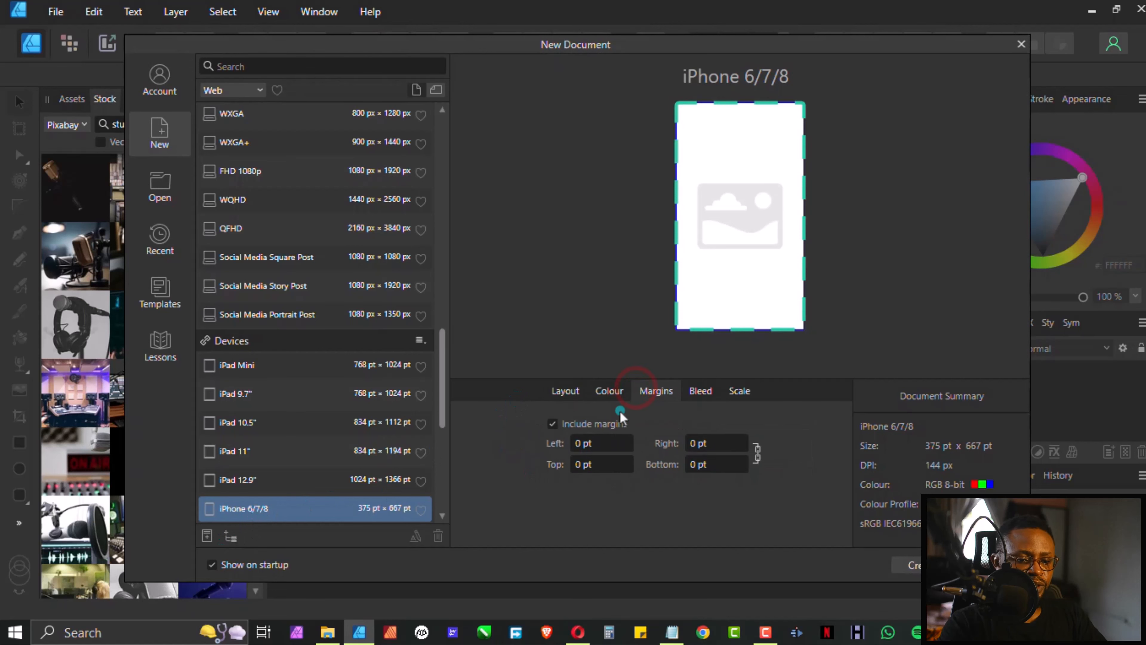
{"action": "left_click", "coordinate": [547, 424]}
{"action": "left_click", "coordinate": [914, 565]}
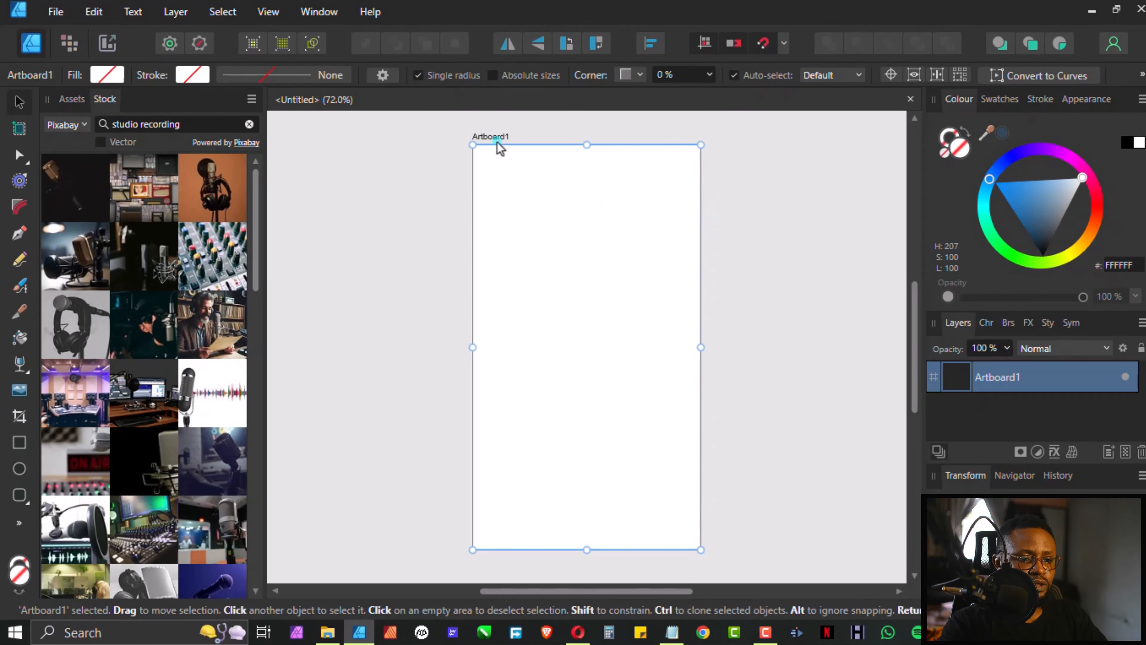
Place the bird icon from the Marketing section of the Simply Flat icons assets on the empty canvas right of the artboard.
{"action": "left_click_drag", "start_coordinate": [700, 296], "coordinate": [674, 295]}
{"action": "scroll", "coordinate": [674, 295], "scroll_direction": "right", "scroll_amount": 3}
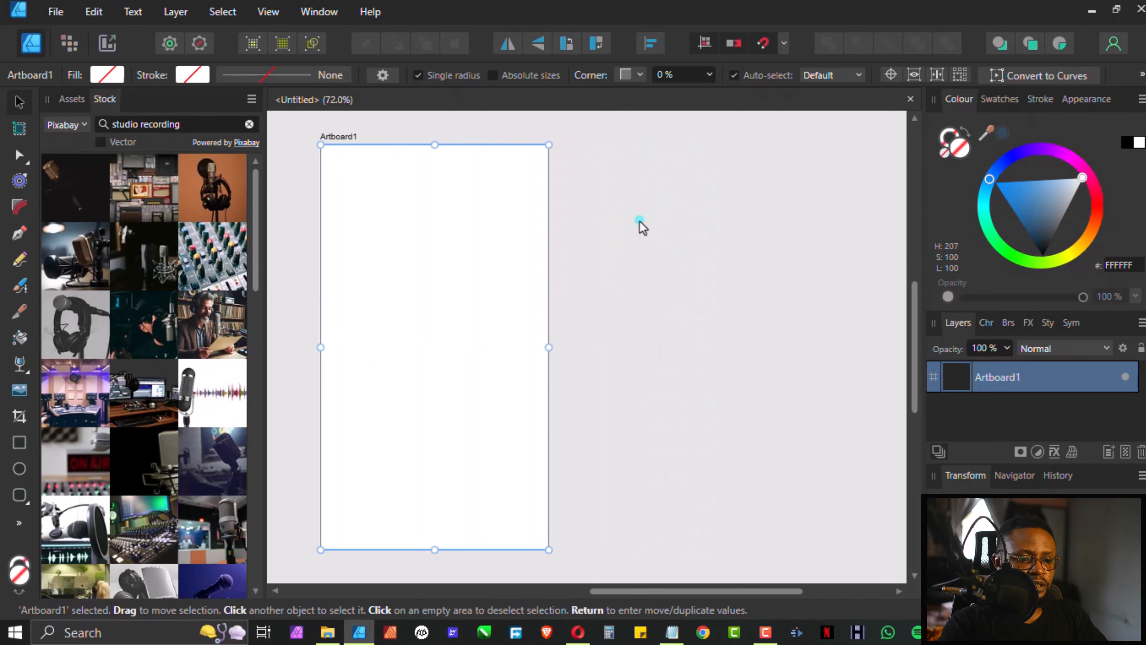
{"action": "left_click", "coordinate": [621, 170]}
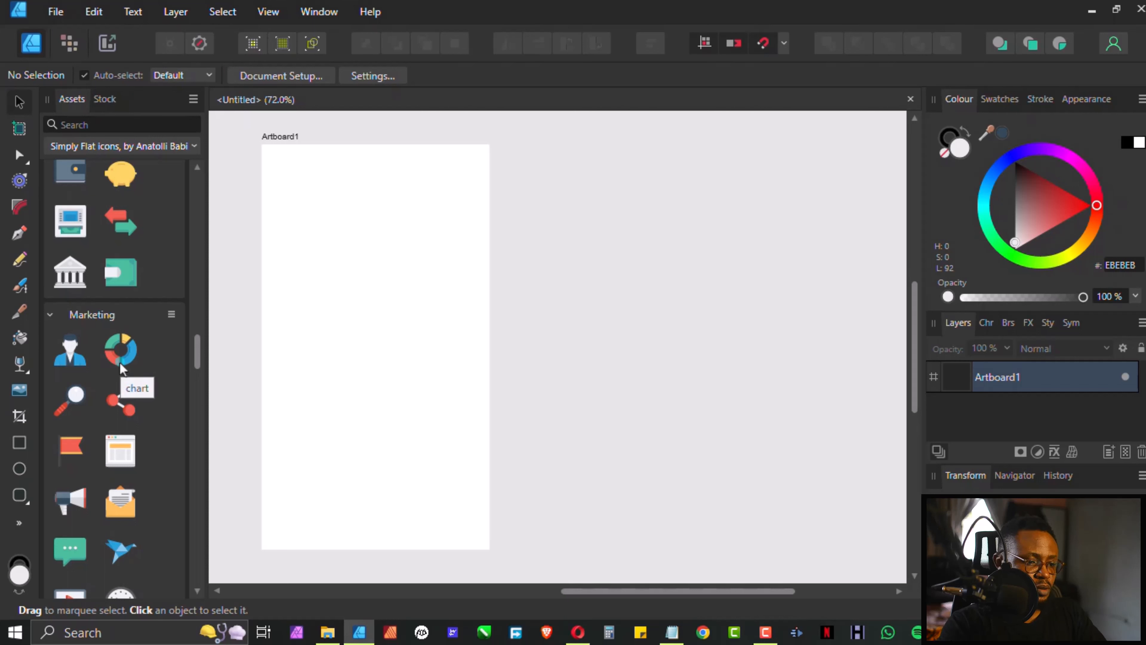
{"action": "scroll", "coordinate": [147, 355], "scroll_direction": "down", "scroll_amount": 3}
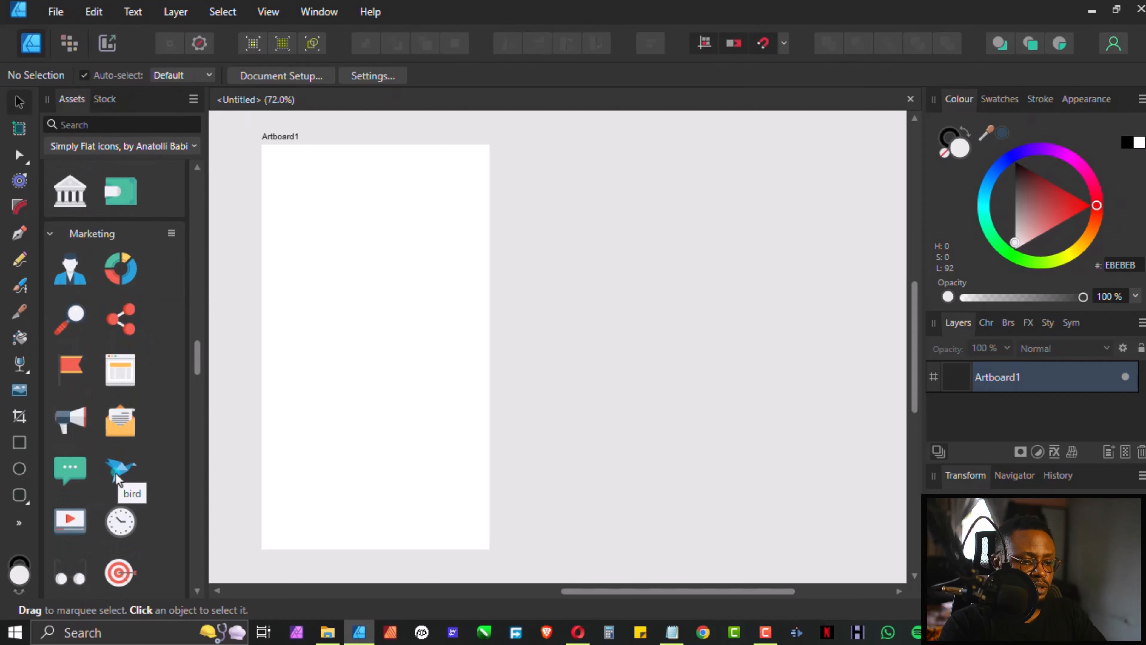
{"action": "left_click_drag", "start_coordinate": [116, 478], "coordinate": [601, 246]}
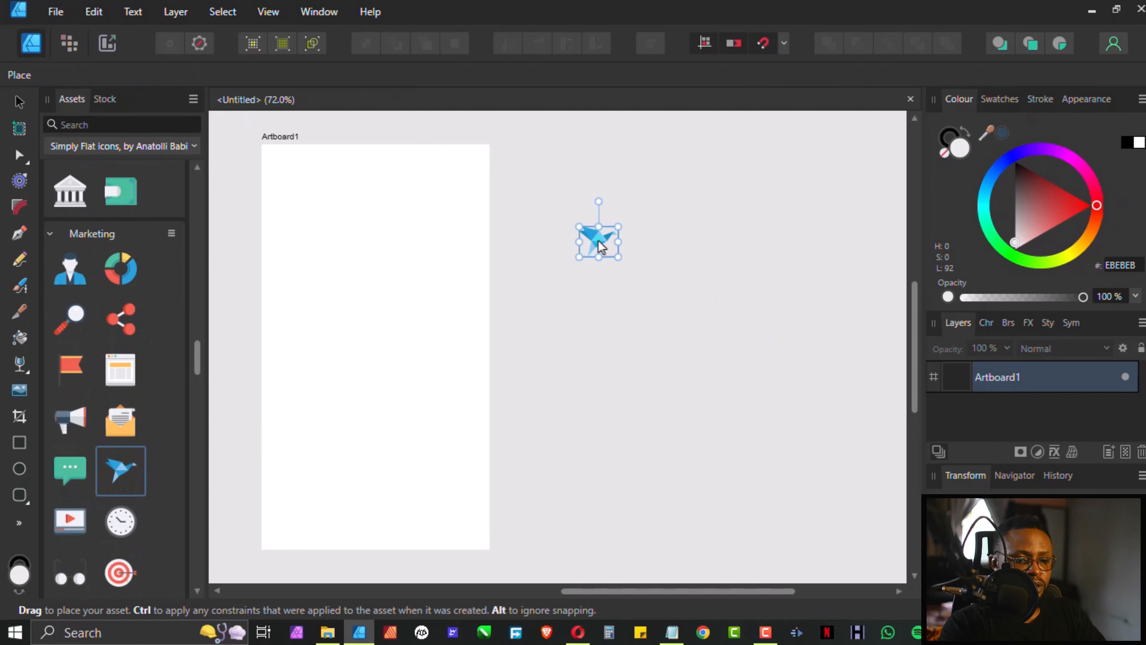
Browse the Simply Flat icons above the Marketing section, through Finance, Electronics, Education and E-commerce.
{"action": "scroll", "coordinate": [153, 367], "scroll_direction": "up", "scroll_amount": 18}
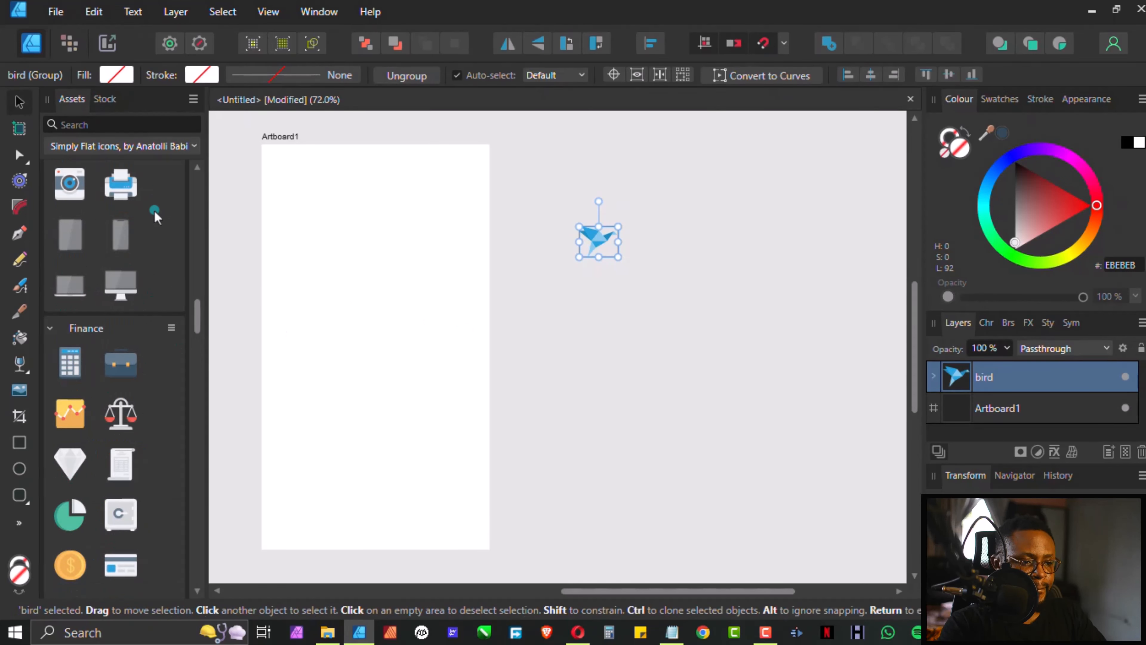
{"action": "scroll", "coordinate": [155, 217], "scroll_direction": "up", "scroll_amount": 10}
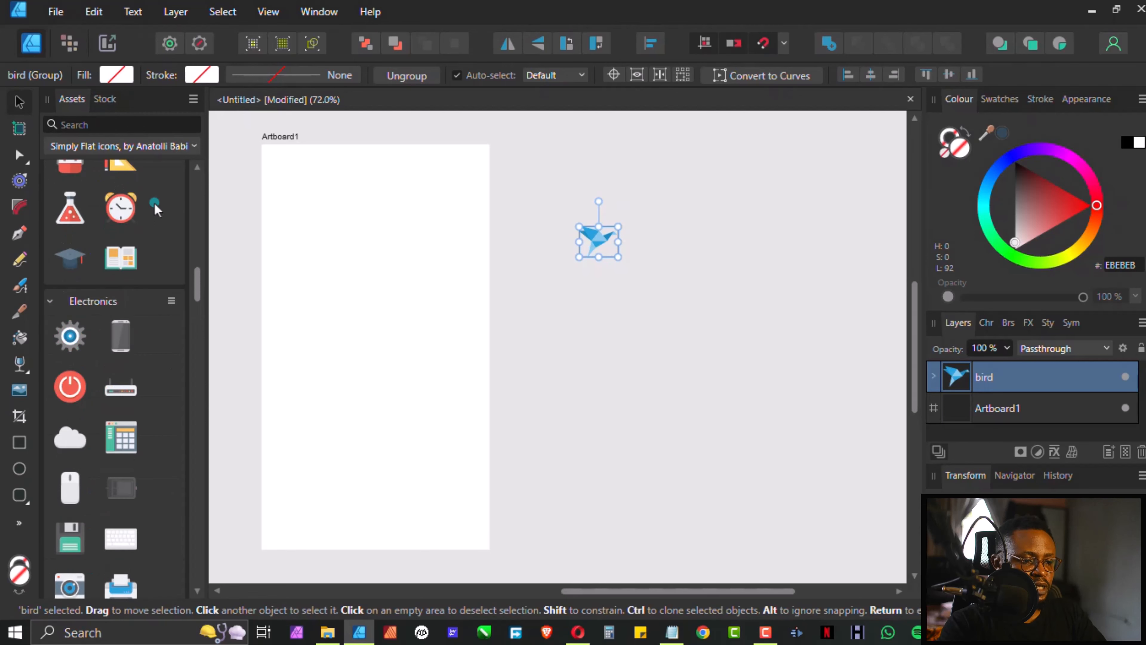
{"action": "scroll", "coordinate": [155, 209], "scroll_direction": "up", "scroll_amount": 12}
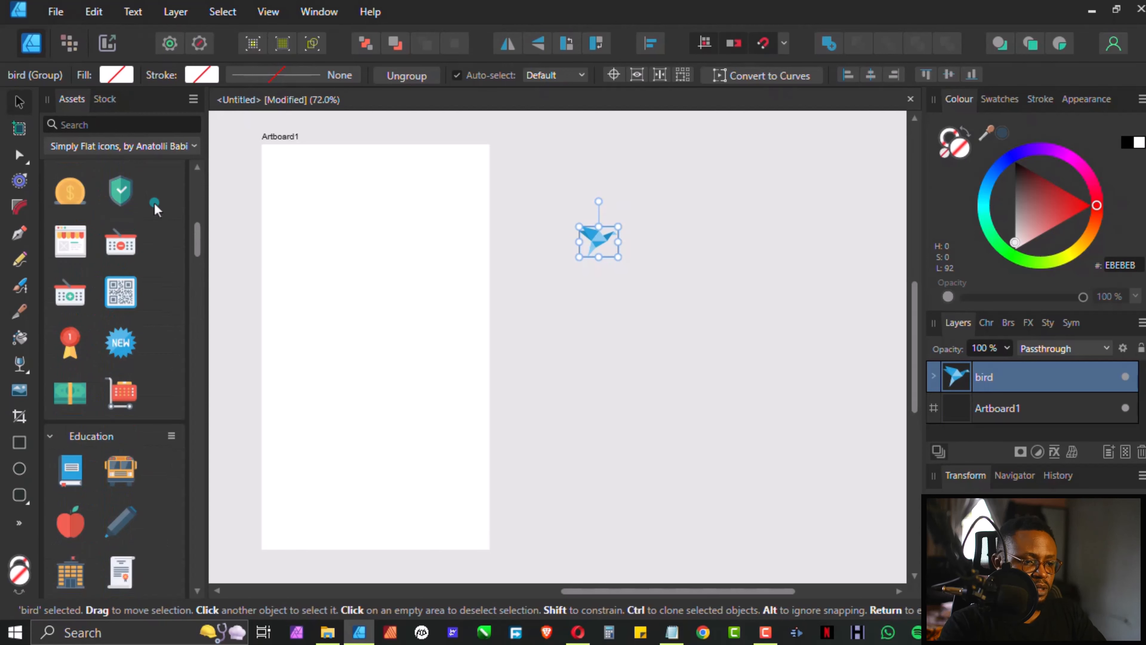
{"action": "scroll", "coordinate": [155, 209], "scroll_direction": "up", "scroll_amount": 10}
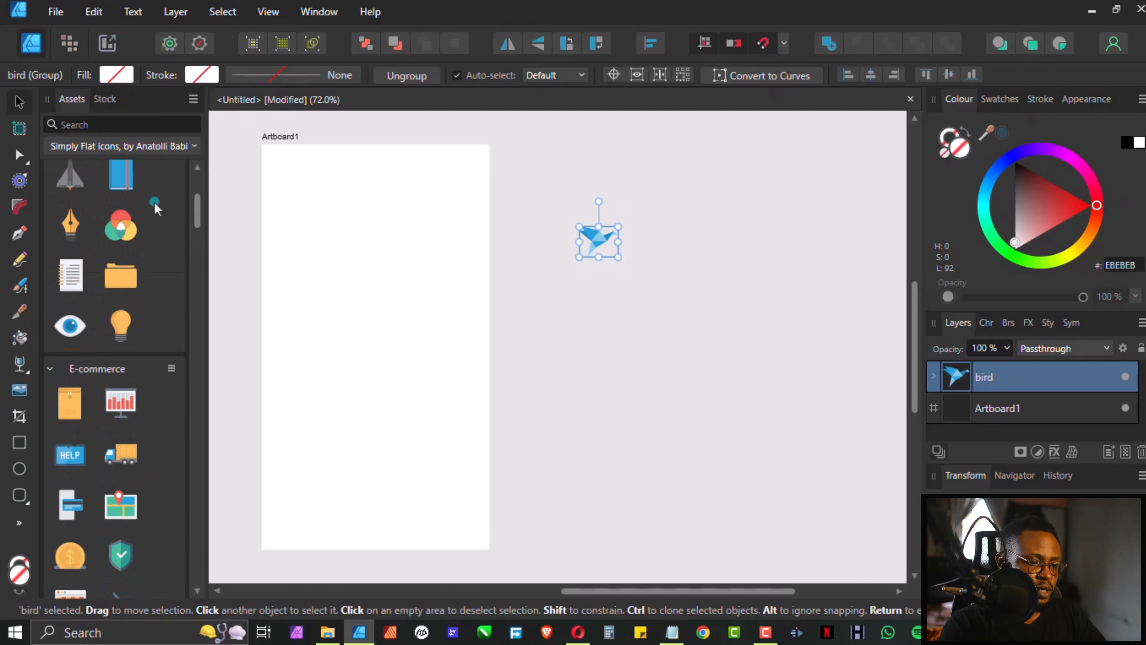
{"action": "scroll", "coordinate": [154, 208], "scroll_direction": "up", "scroll_amount": 5}
{"action": "scroll", "coordinate": [135, 259], "scroll_direction": "down", "scroll_amount": 1}
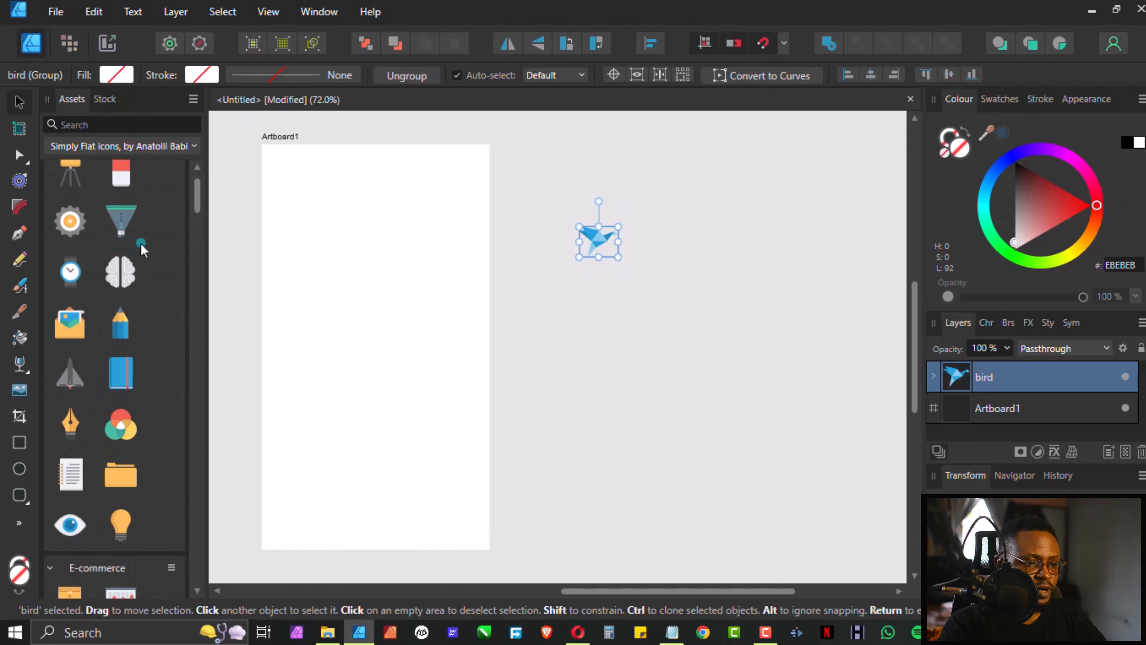
{"action": "left_click", "coordinate": [594, 302]}
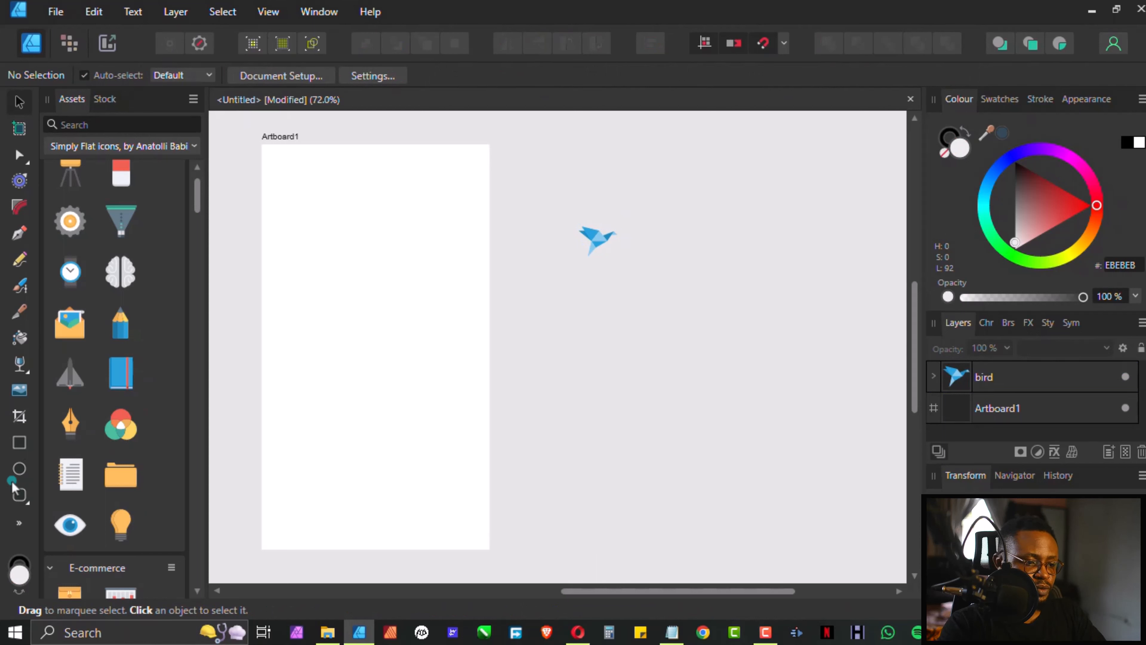
Draw a small, wide rounded rectangle right of the bird and give it a black fill with no stroke.
{"action": "left_click", "coordinate": [19, 494]}
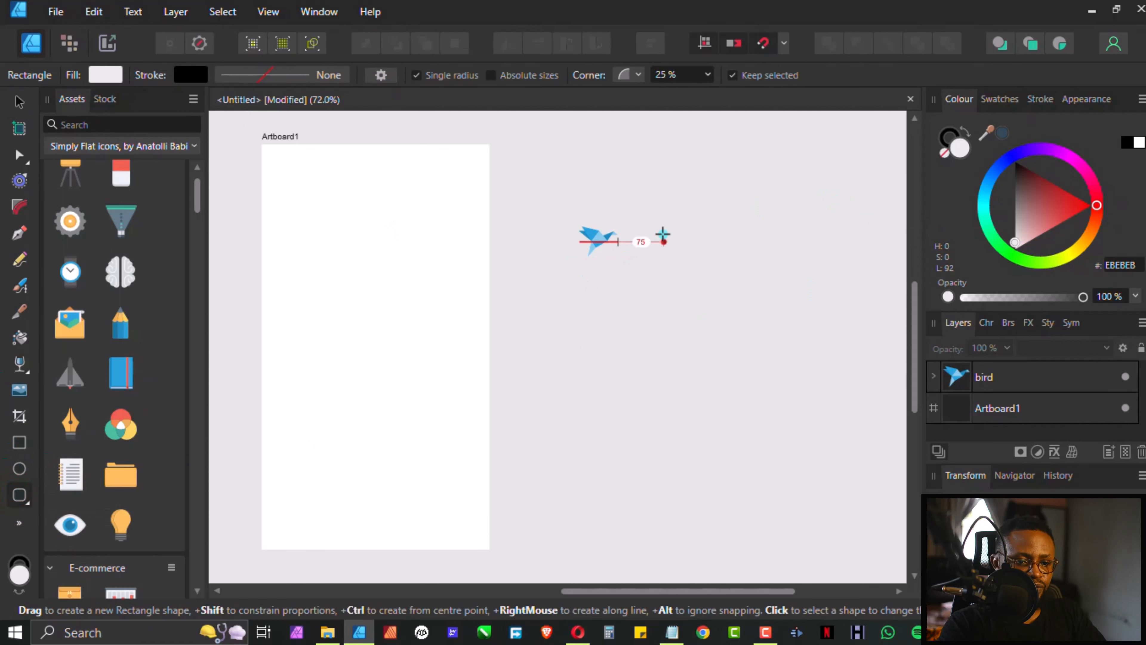
{"action": "left_click_drag", "start_coordinate": [662, 234], "coordinate": [691, 236]}
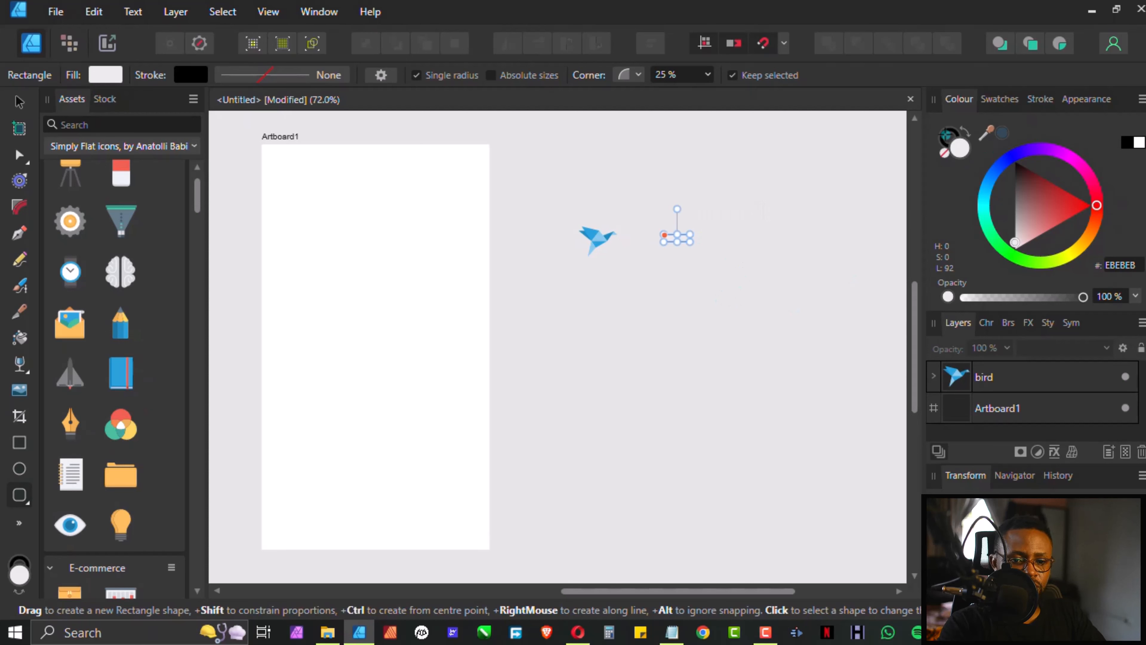
{"action": "left_click", "coordinate": [949, 137]}
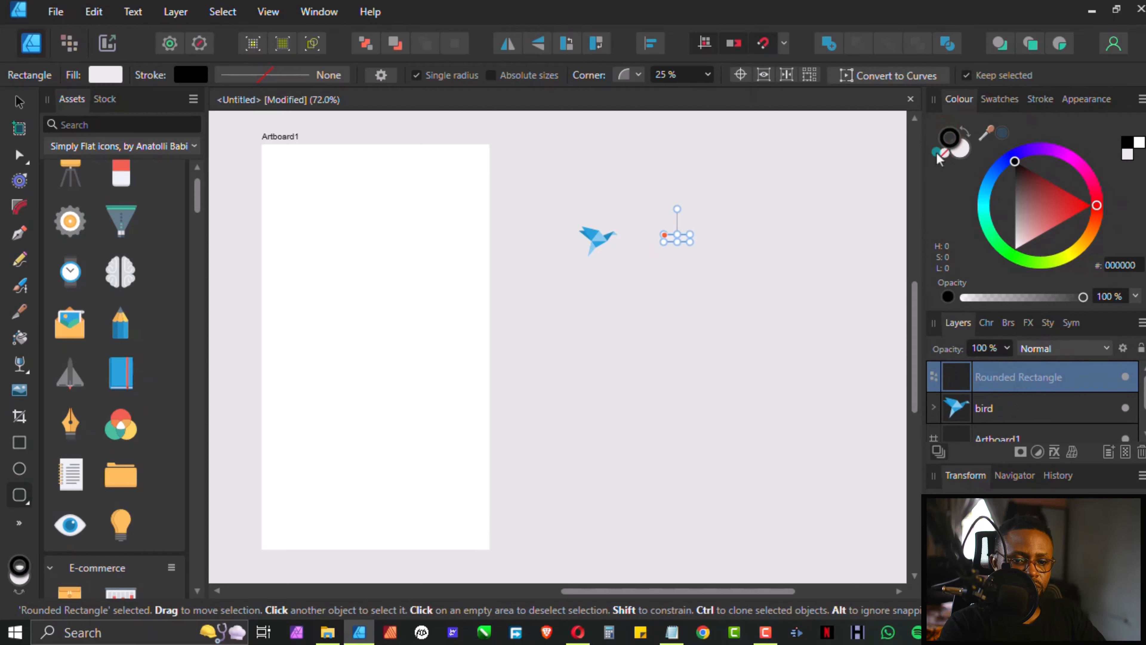
{"action": "left_click", "coordinate": [944, 153]}
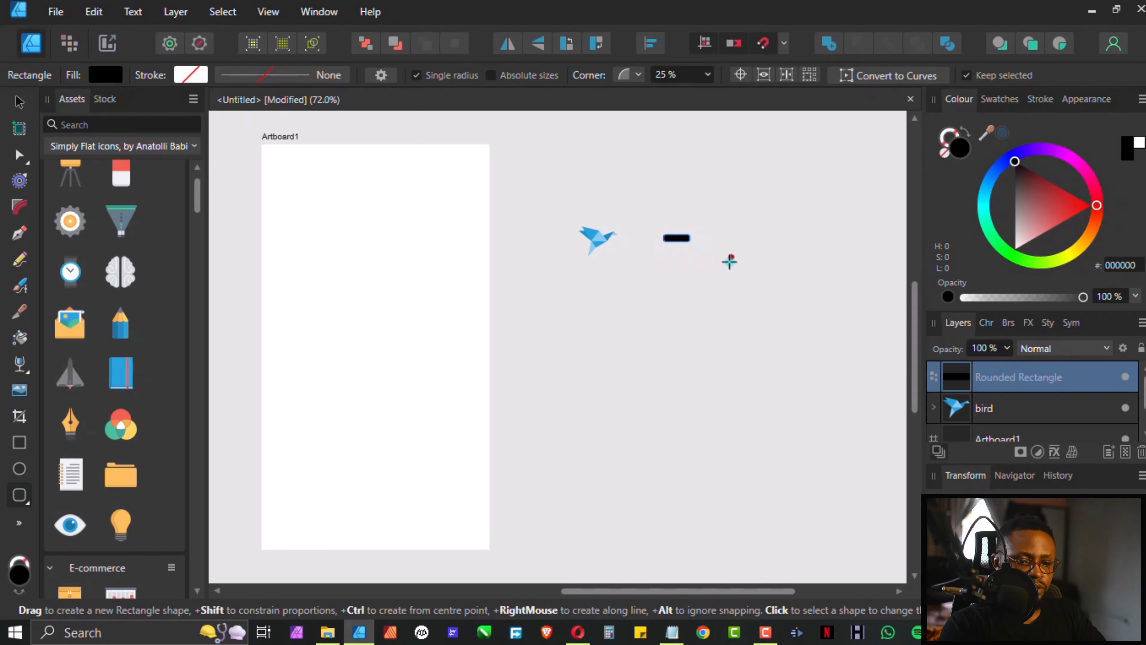
Duplicate the black rounded rectangle twice downward at equal spacing to form a stack of three bars.
{"action": "scroll", "coordinate": [729, 261], "scroll_direction": "up", "scroll_amount": 4}
{"action": "scroll", "coordinate": [504, 148], "scroll_direction": "up", "scroll_amount": 3}
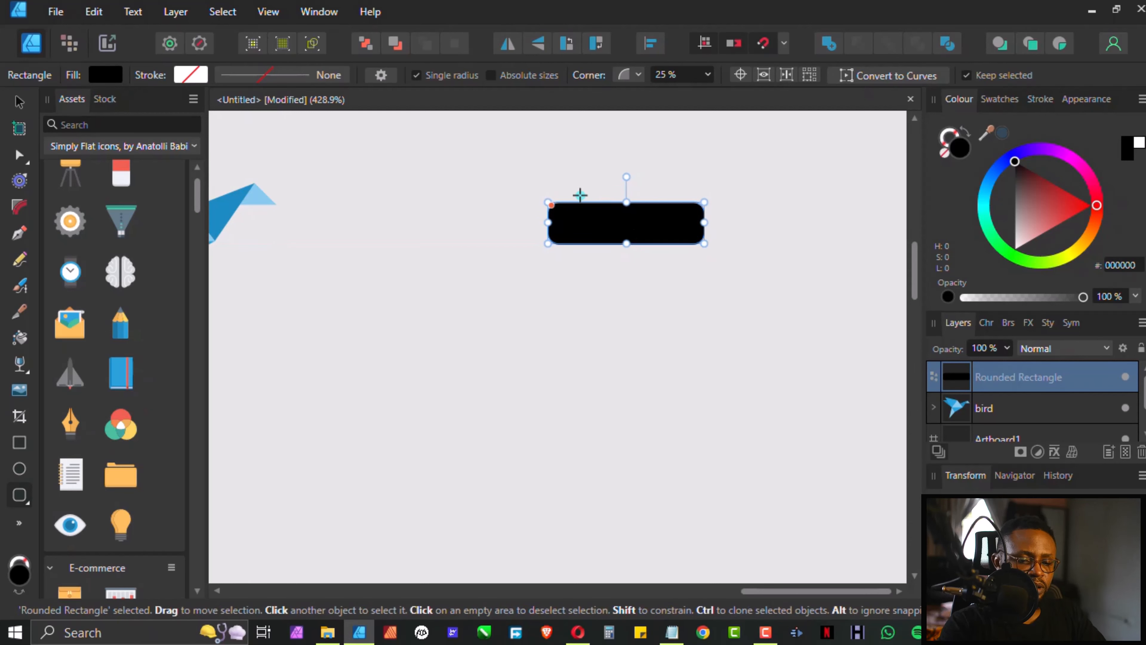
{"action": "left_click", "coordinate": [14, 104]}
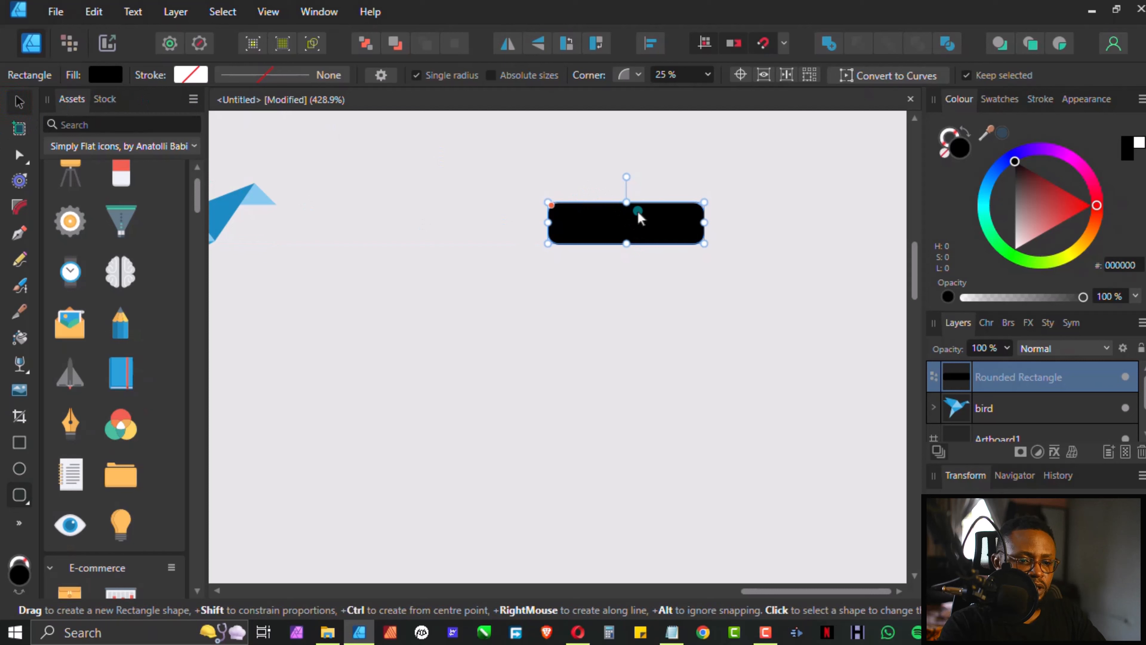
{"action": "left_click", "coordinate": [628, 225]}
{"action": "left_click_drag", "start_coordinate": [630, 242], "coordinate": [634, 288]}
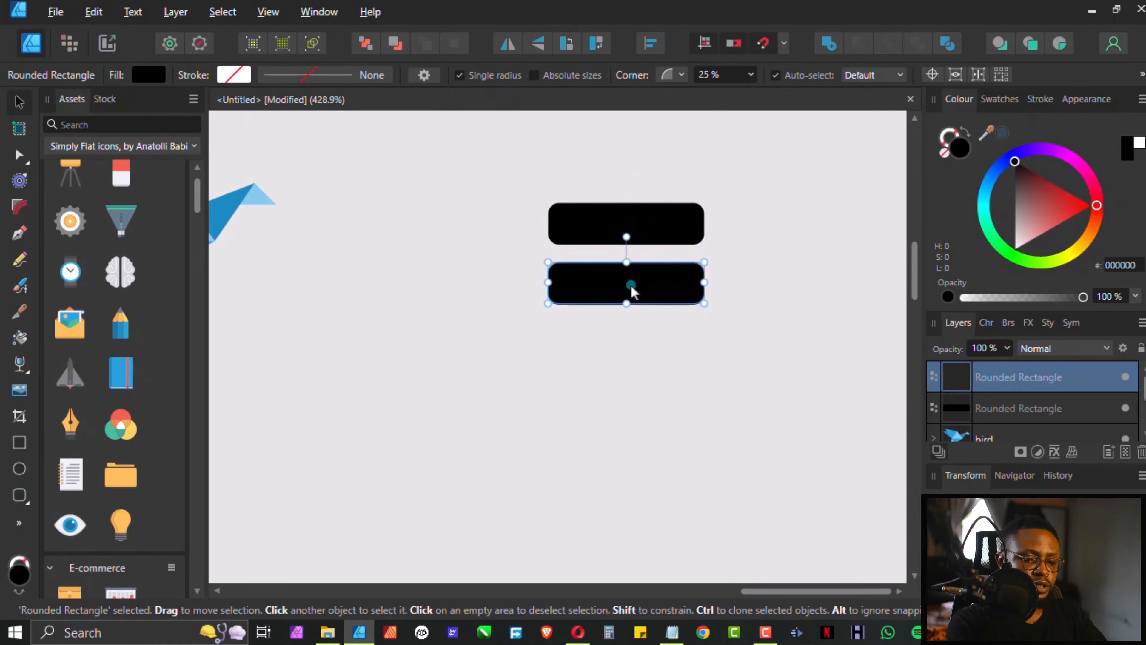
{"action": "key", "text": "ctrl+j"}
Squash the three stacked bars vertically together and recolour their fill to grey 7A838A.
{"action": "left_click_drag", "start_coordinate": [507, 193], "coordinate": [764, 403]}
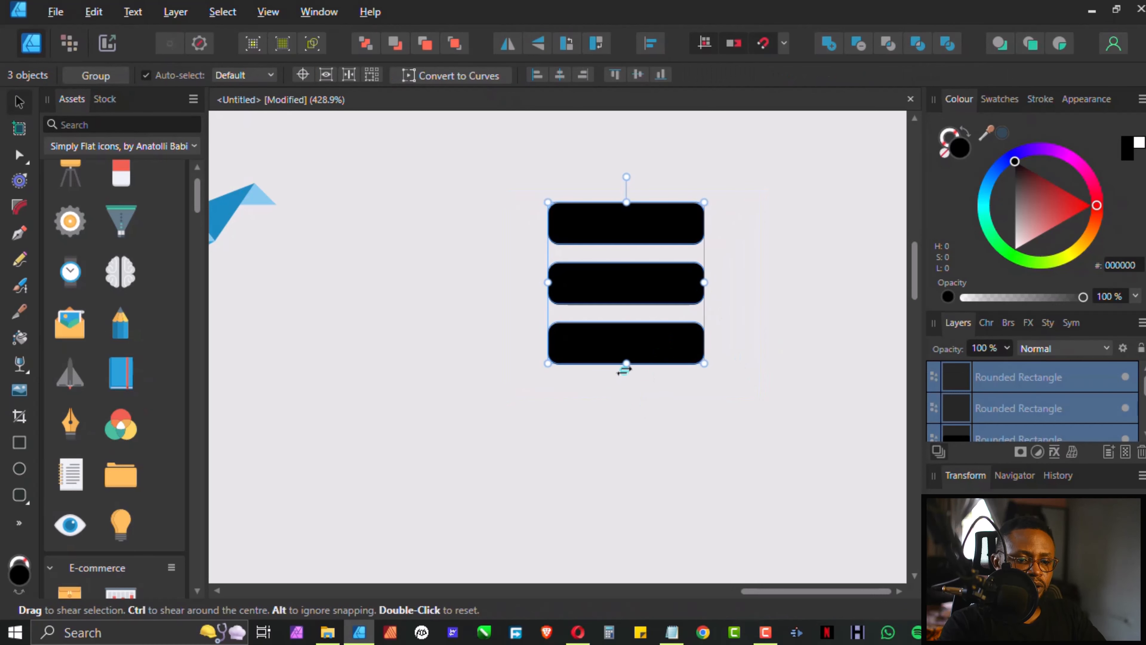
{"action": "left_click_drag", "start_coordinate": [626, 363], "coordinate": [634, 306]}
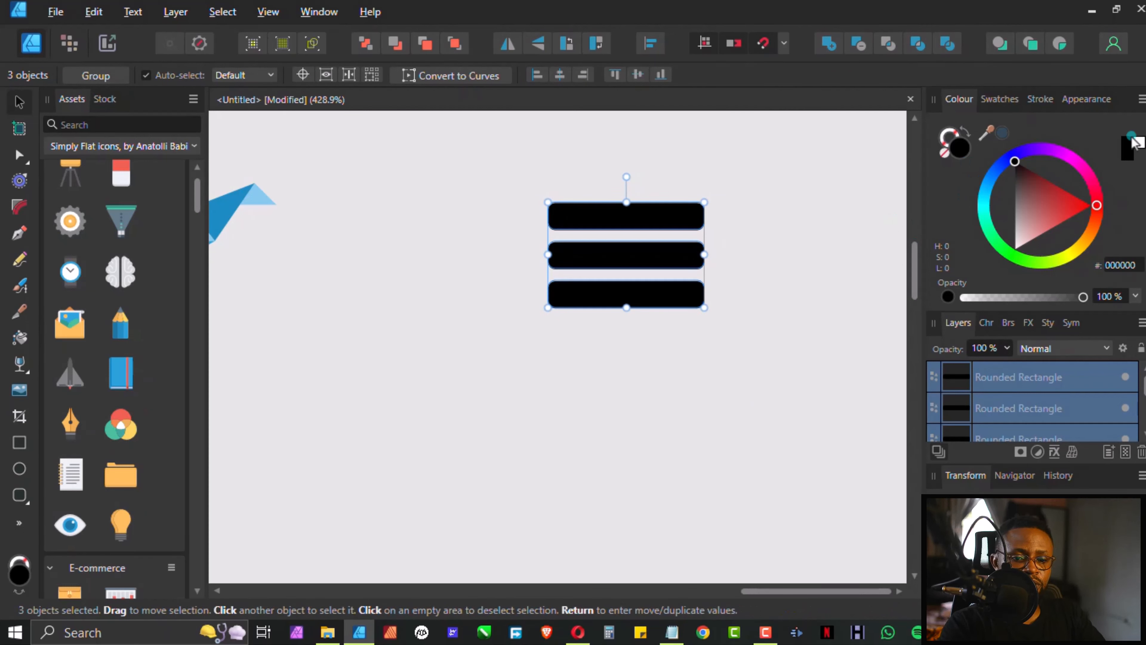
{"action": "left_click", "coordinate": [1000, 130]}
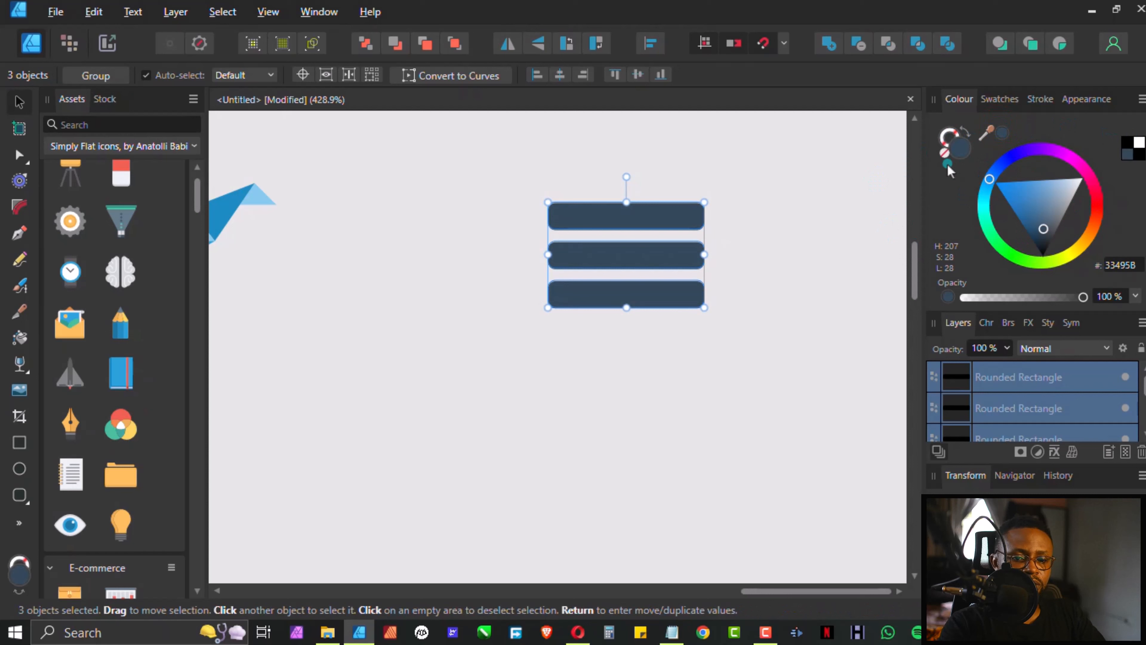
{"action": "mouse_move", "coordinate": [1039, 219]}
{"action": "left_mouse_down"}
{"action": "mouse_move", "coordinate": [1083, 186]}
{"action": "mouse_move", "coordinate": [1057, 207]}
{"action": "mouse_move", "coordinate": [1060, 219]}
{"action": "left_mouse_up"}
{"action": "left_click", "coordinate": [770, 164]}
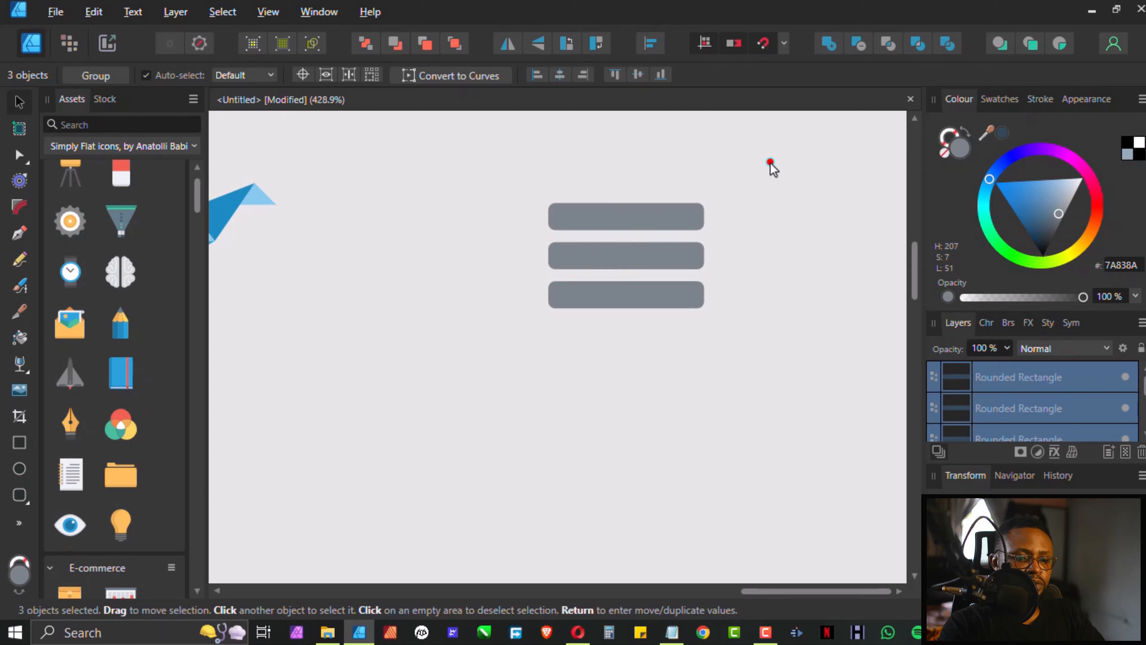
{"action": "left_click", "coordinate": [739, 181]}
Group the three grey bars into one object.
{"action": "left_click_drag", "start_coordinate": [740, 181], "coordinate": [483, 378]}
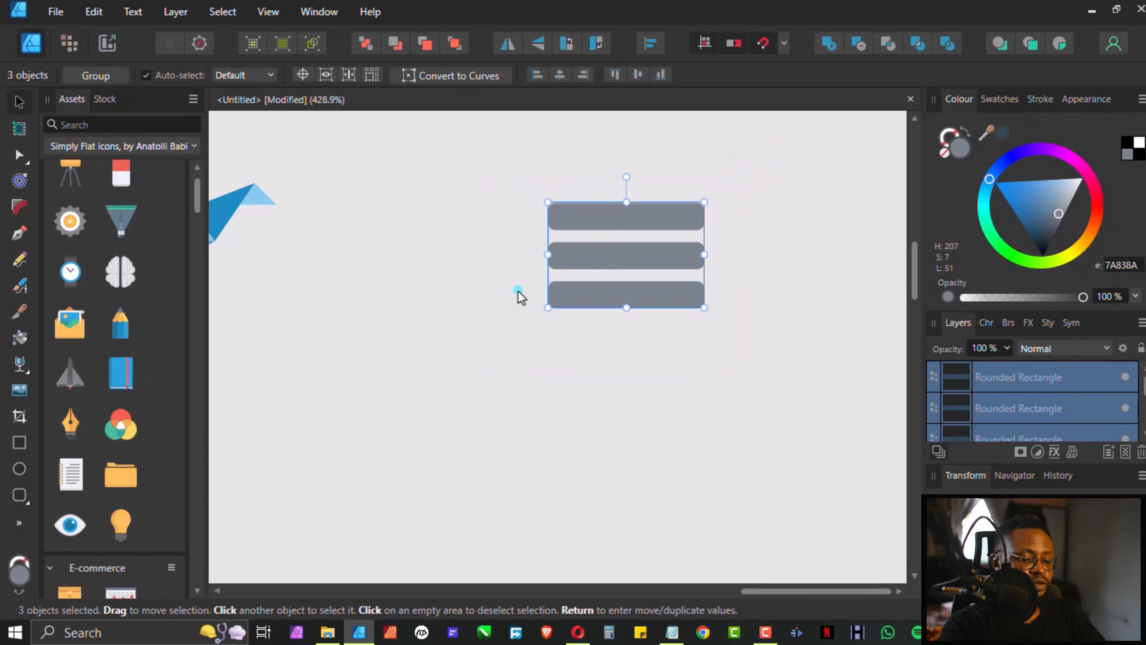
{"action": "key", "text": "ctrl+g"}
{"action": "scroll", "coordinate": [487, 334], "scroll_direction": "down", "scroll_amount": 5}
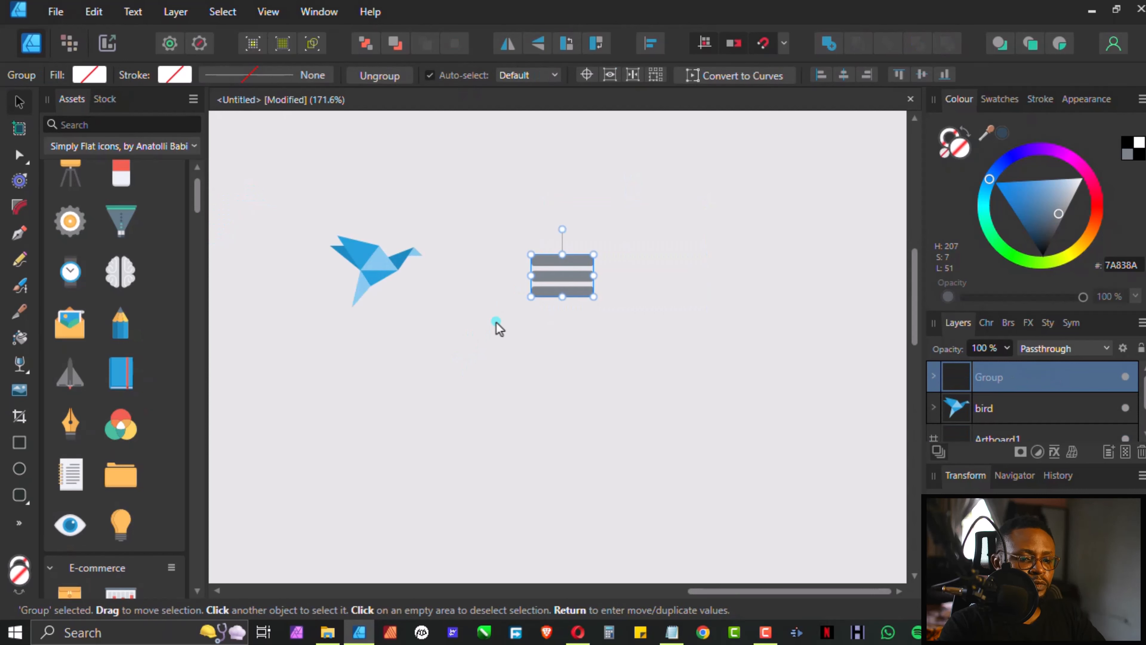
{"action": "scroll", "coordinate": [498, 326], "scroll_direction": "down", "scroll_amount": 1}
{"action": "scroll", "coordinate": [498, 325], "scroll_direction": "down", "scroll_amount": 2}
{"action": "scroll", "coordinate": [499, 318], "scroll_direction": "up", "scroll_amount": 2}
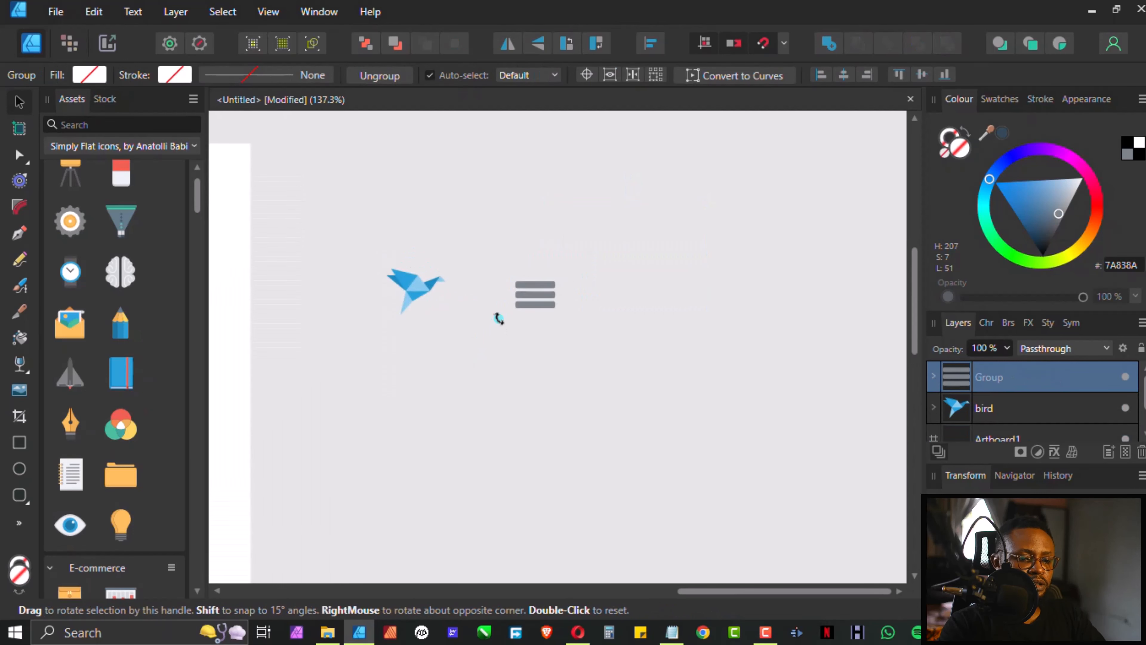
{"action": "scroll", "coordinate": [499, 318], "scroll_direction": "up", "scroll_amount": 6}
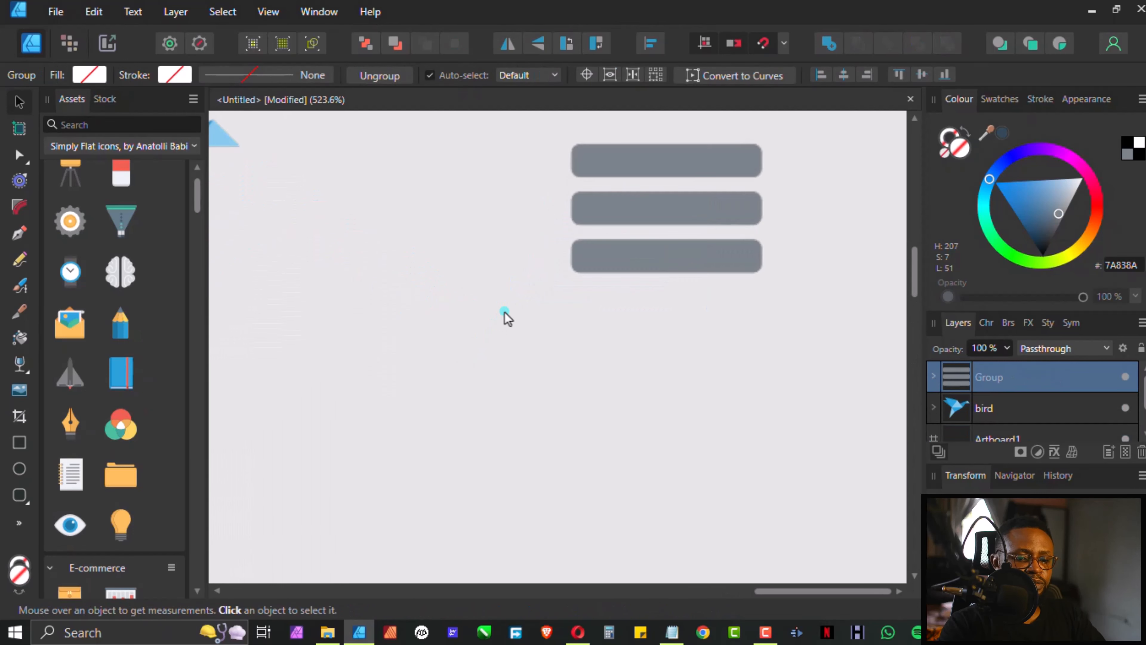
Ungroup the three grey bars into separate rounded rectangles and leave nothing selected.
{"action": "key", "text": "ctrl+d"}
{"action": "left_click", "coordinate": [652, 175]}
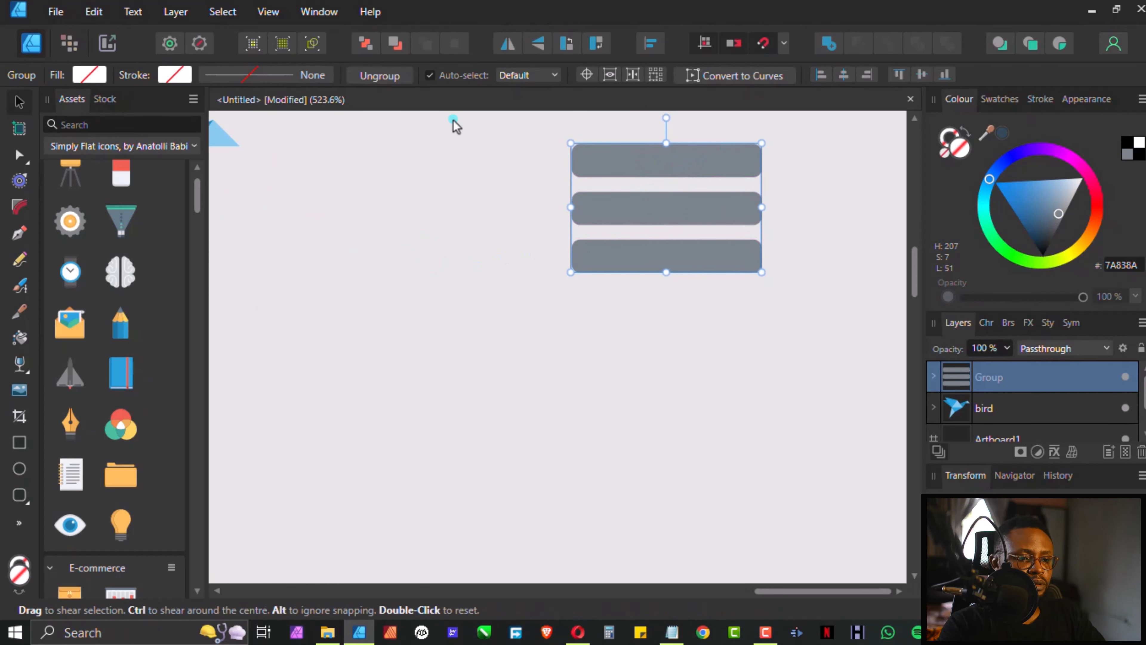
{"action": "left_click", "coordinate": [375, 76]}
{"action": "left_click", "coordinate": [441, 211]}
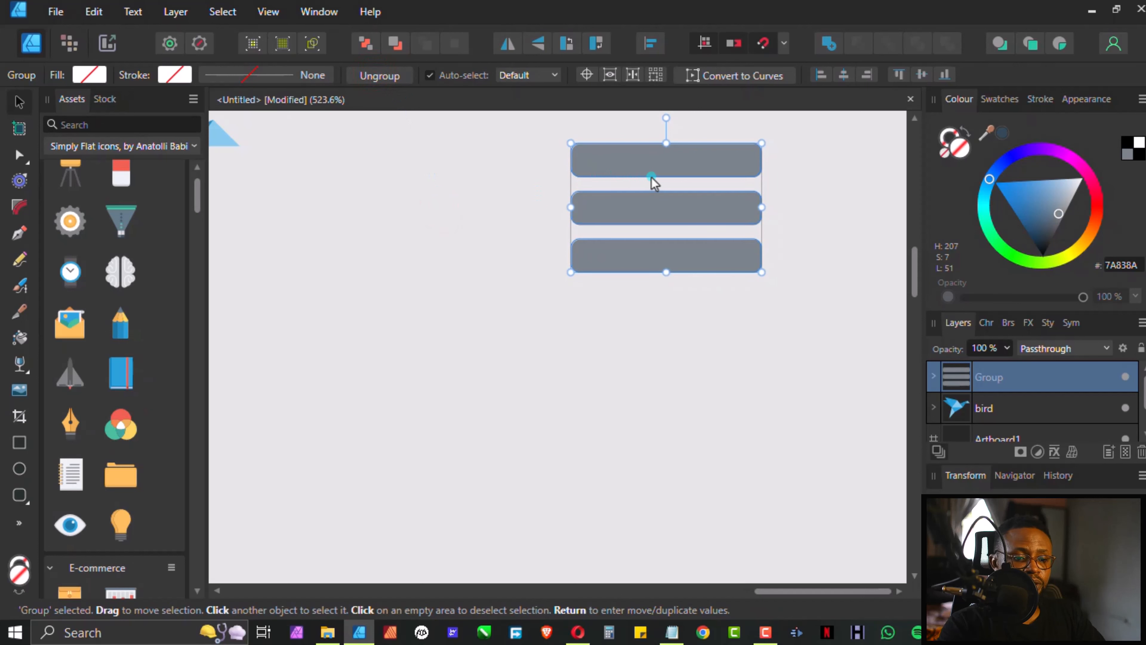
{"action": "key", "text": "ctrl+shift+g"}
{"action": "left_click", "coordinate": [640, 164]}
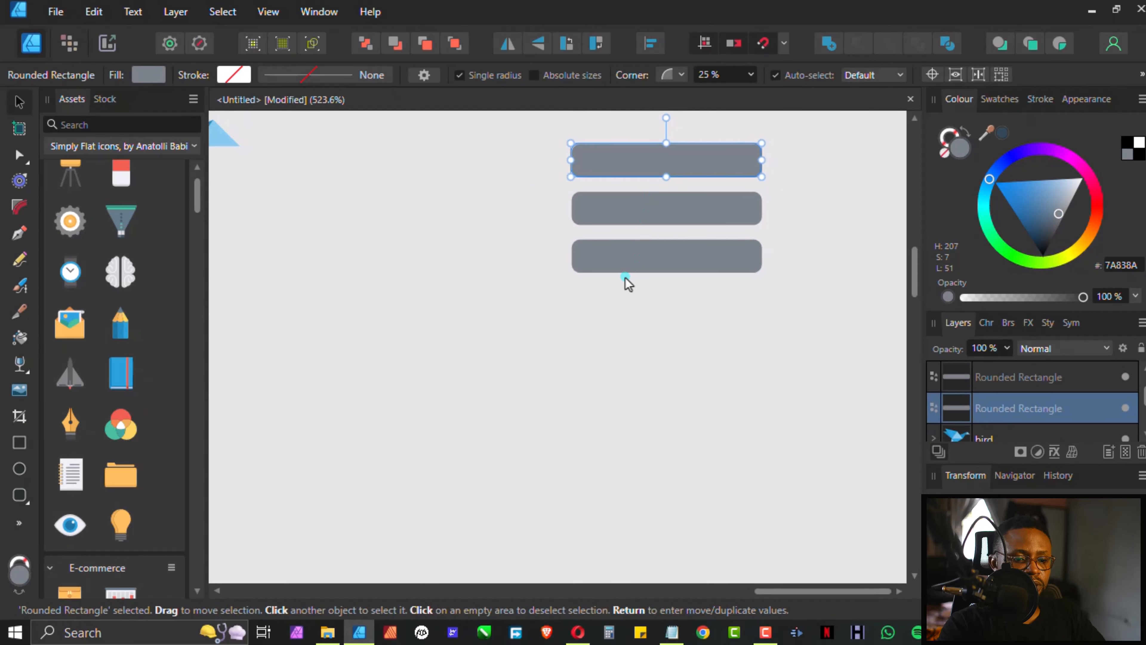
{"action": "left_click", "coordinate": [541, 140]}
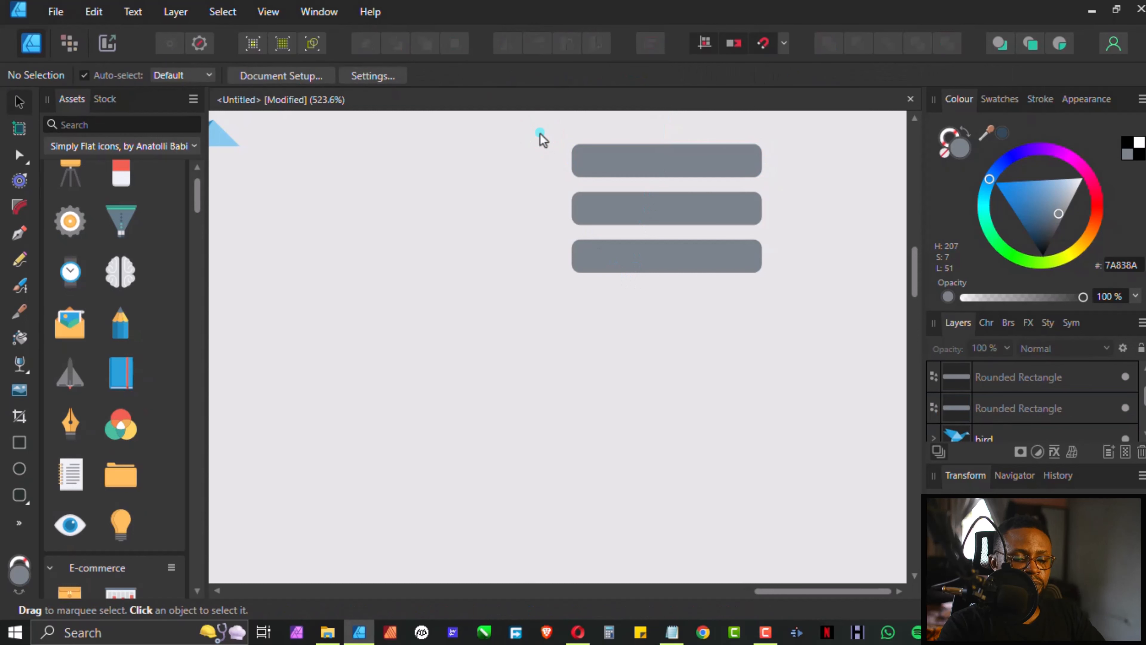
Flatten the three grey bars to about half their height and pull them closer together, leaving the lowest bar slightly further apart.
{"action": "left_click", "coordinate": [666, 177]}
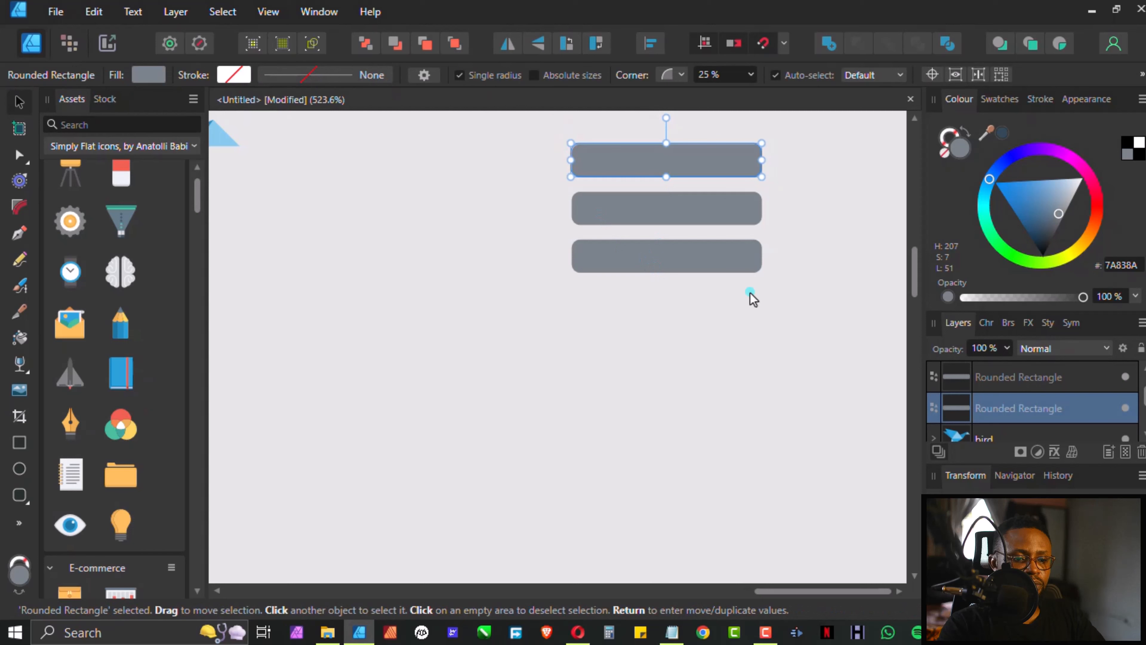
{"action": "mouse_move", "coordinate": [773, 292]}
{"action": "left_mouse_down"}
{"action": "mouse_move", "coordinate": [666, 271]}
{"action": "mouse_move", "coordinate": [665, 201]}
{"action": "mouse_move", "coordinate": [655, 221]}
{"action": "mouse_move", "coordinate": [647, 205]}
{"action": "mouse_move", "coordinate": [649, 235]}
{"action": "mouse_move", "coordinate": [649, 221]}
{"action": "left_mouse_up"}
{"action": "left_click", "coordinate": [647, 256]}
{"action": "left_click", "coordinate": [675, 199]}
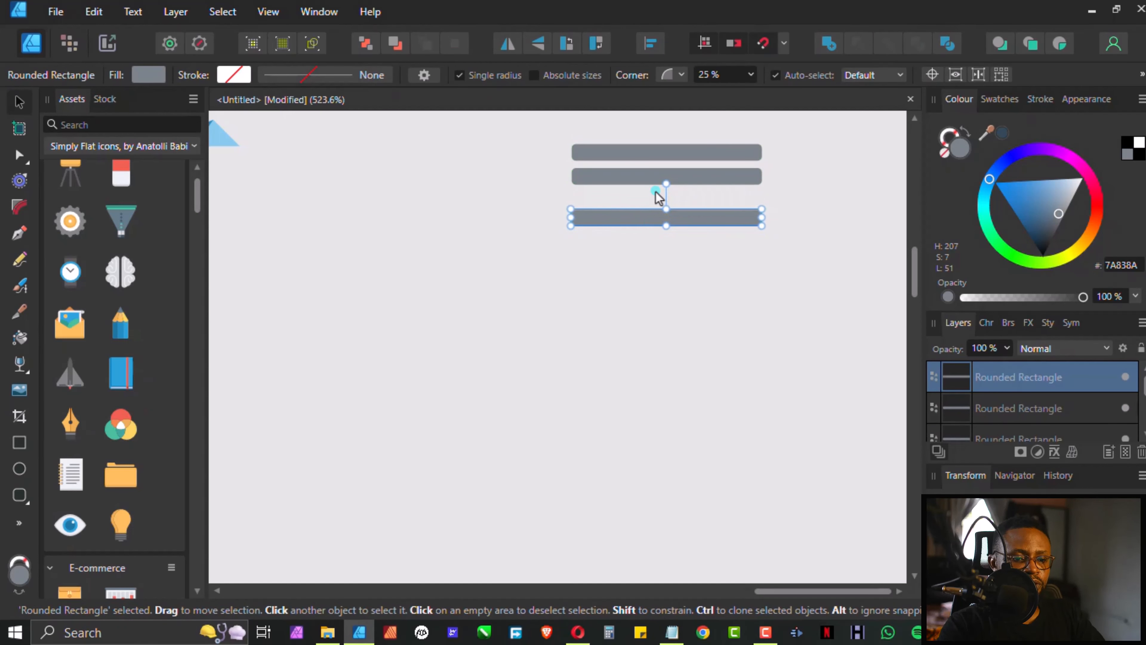
Select all three grey bars and space them evenly horizontally and vertically with auto distribute.
{"action": "left_click", "coordinate": [668, 178], "text": "shift"}
{"action": "left_click", "coordinate": [681, 152], "text": "shift"}
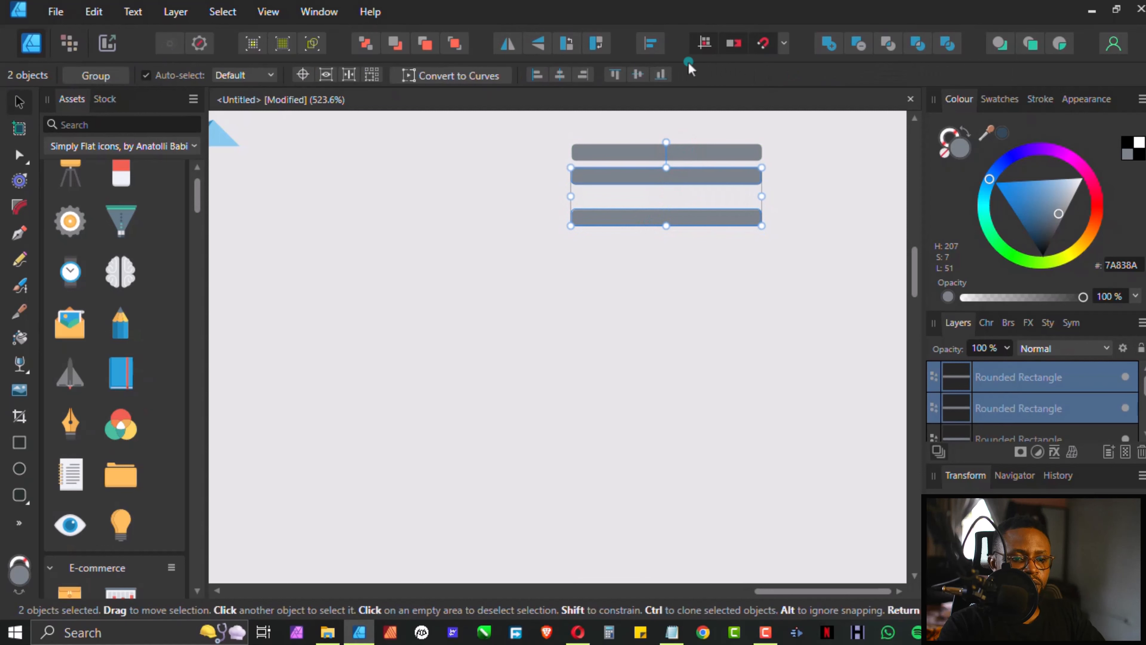
{"action": "left_click", "coordinate": [636, 76]}
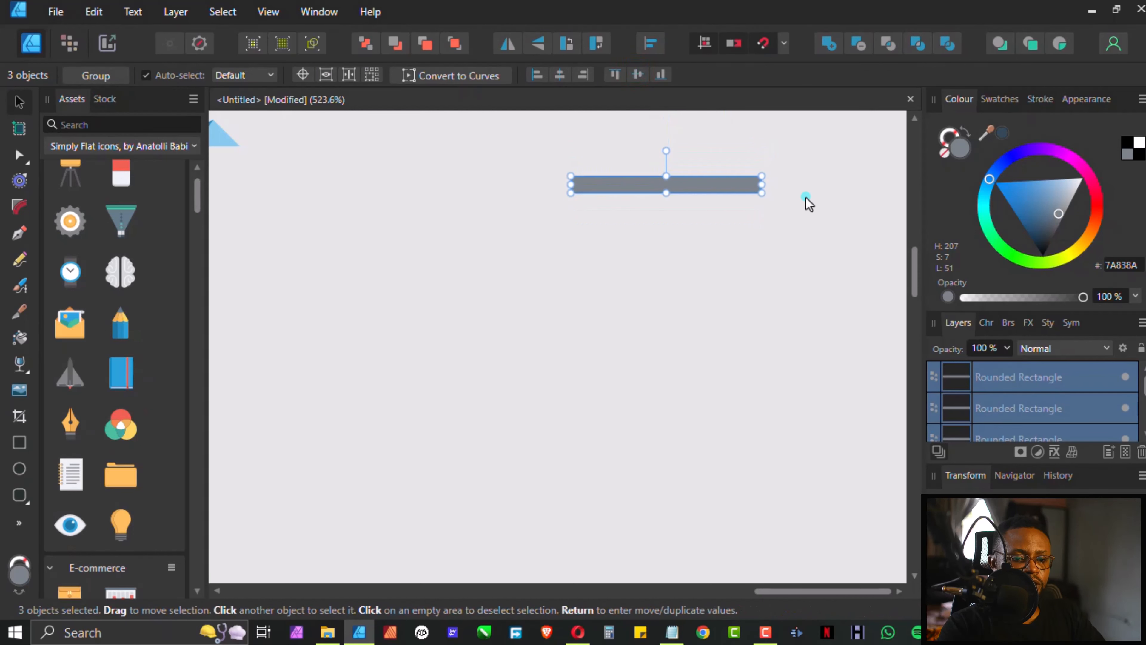
{"action": "key", "text": "ctrl+z"}
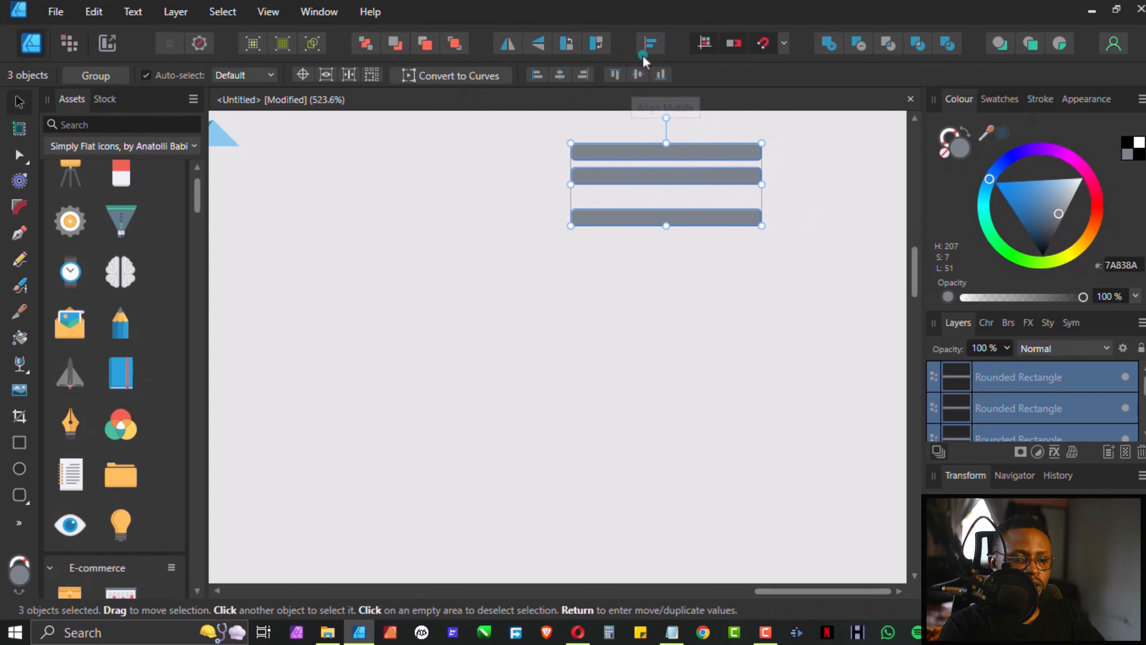
{"action": "left_click", "coordinate": [650, 43]}
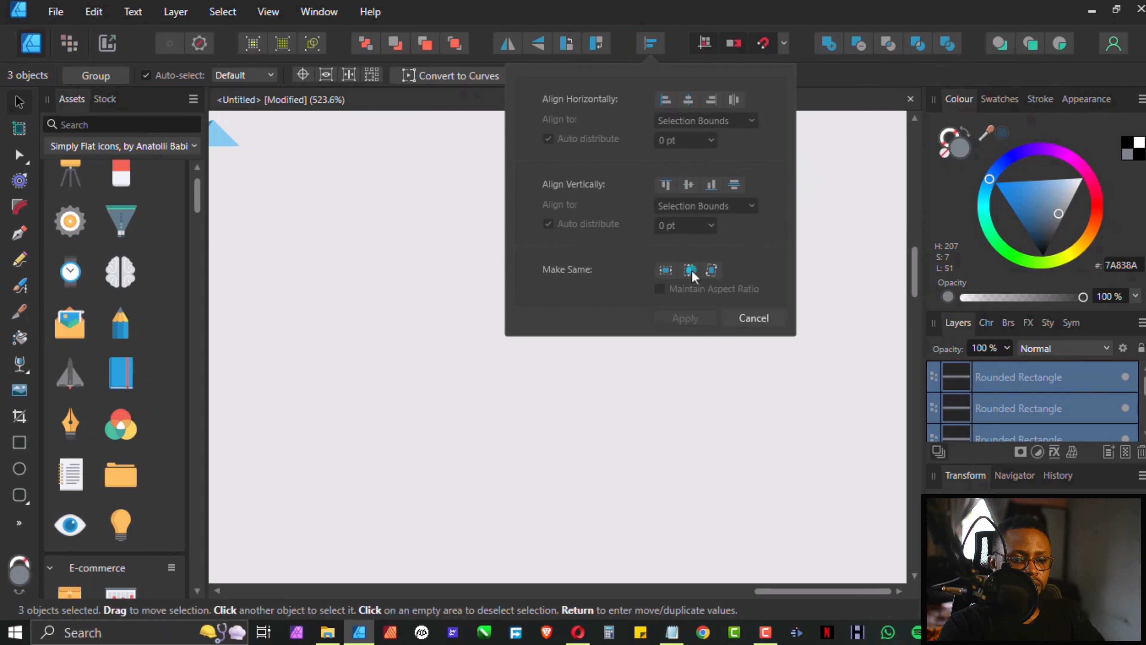
{"action": "left_click", "coordinate": [732, 100]}
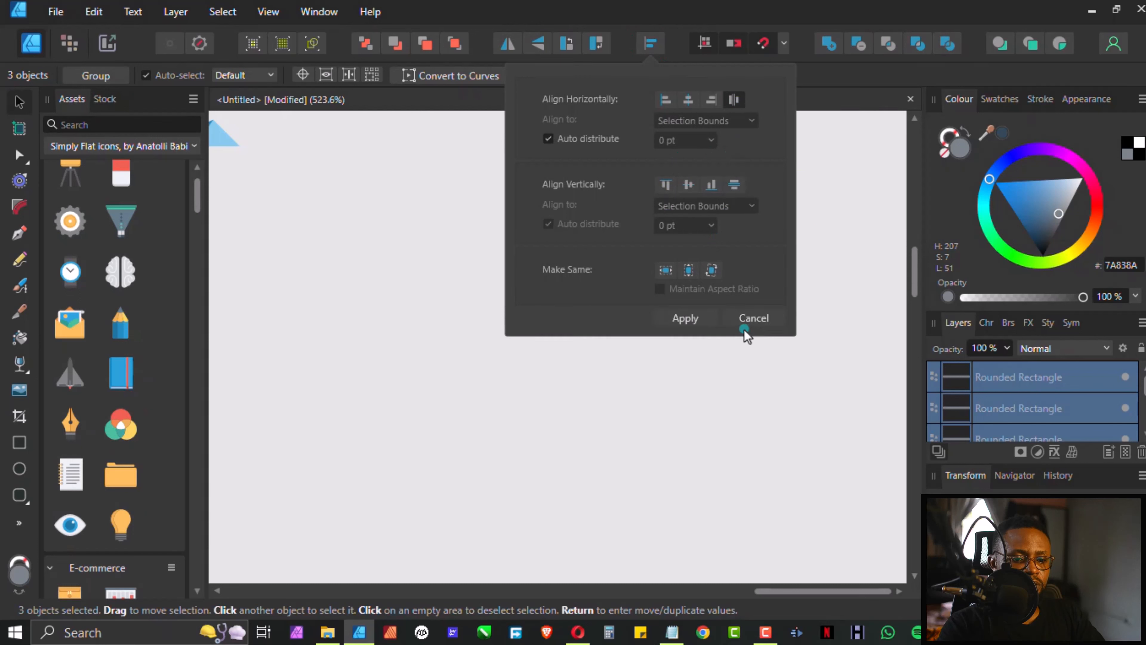
{"action": "left_click", "coordinate": [737, 184]}
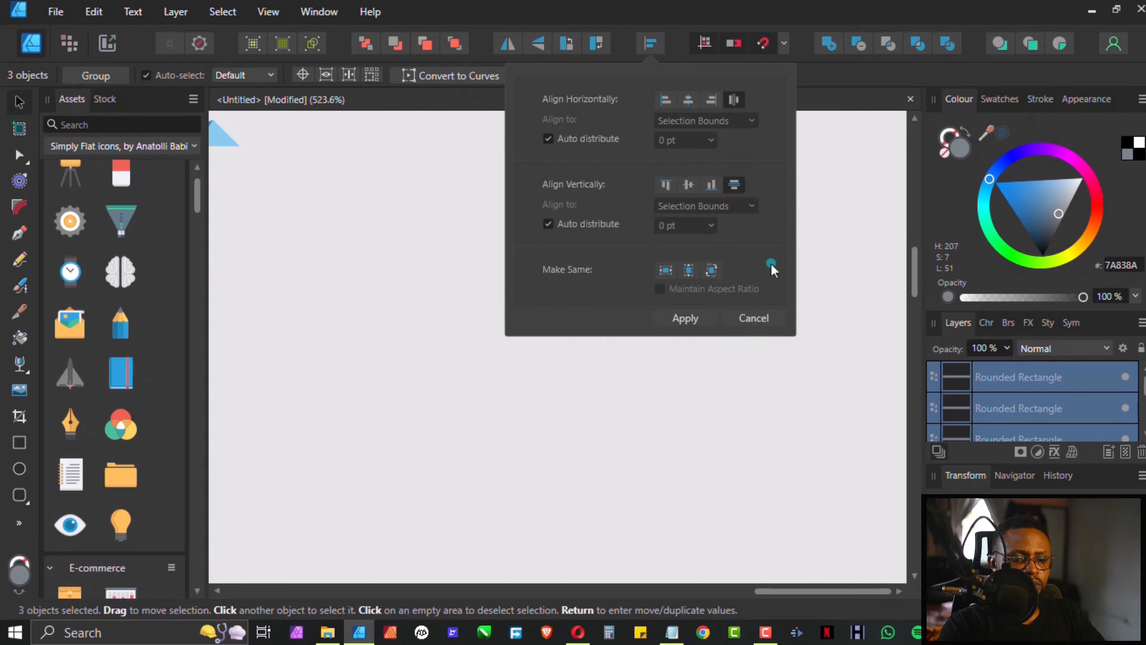
{"action": "left_click", "coordinate": [690, 318]}
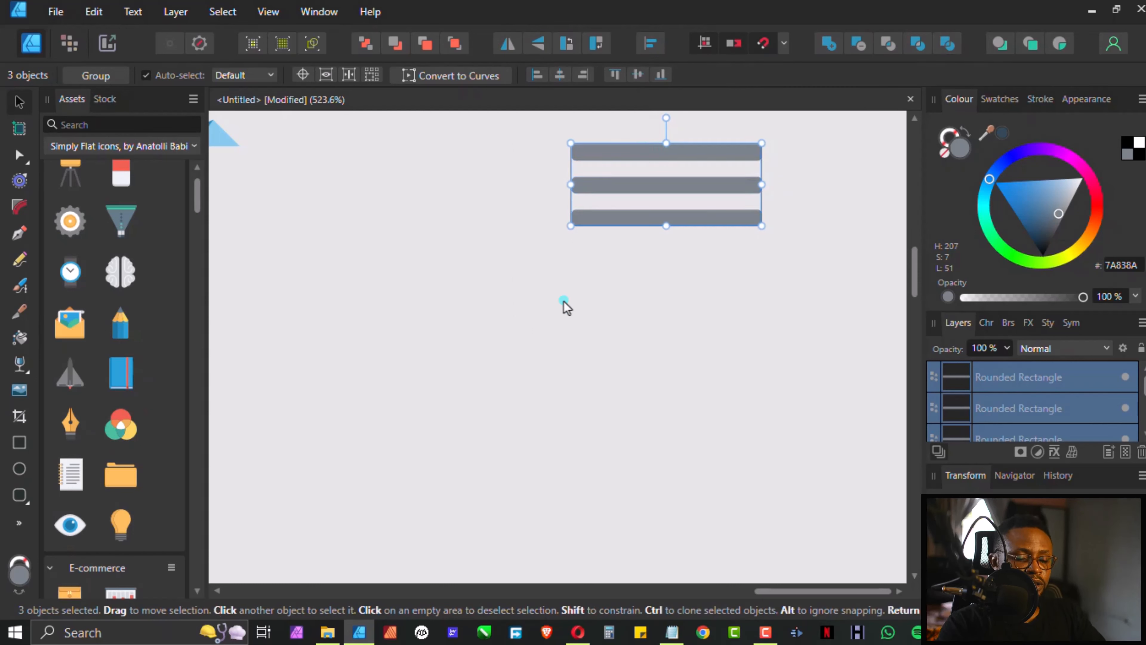
Group the three evenly spaced bars into a single menu icon and bring the whole artboard into view.
{"action": "key", "text": "ctrl+g"}
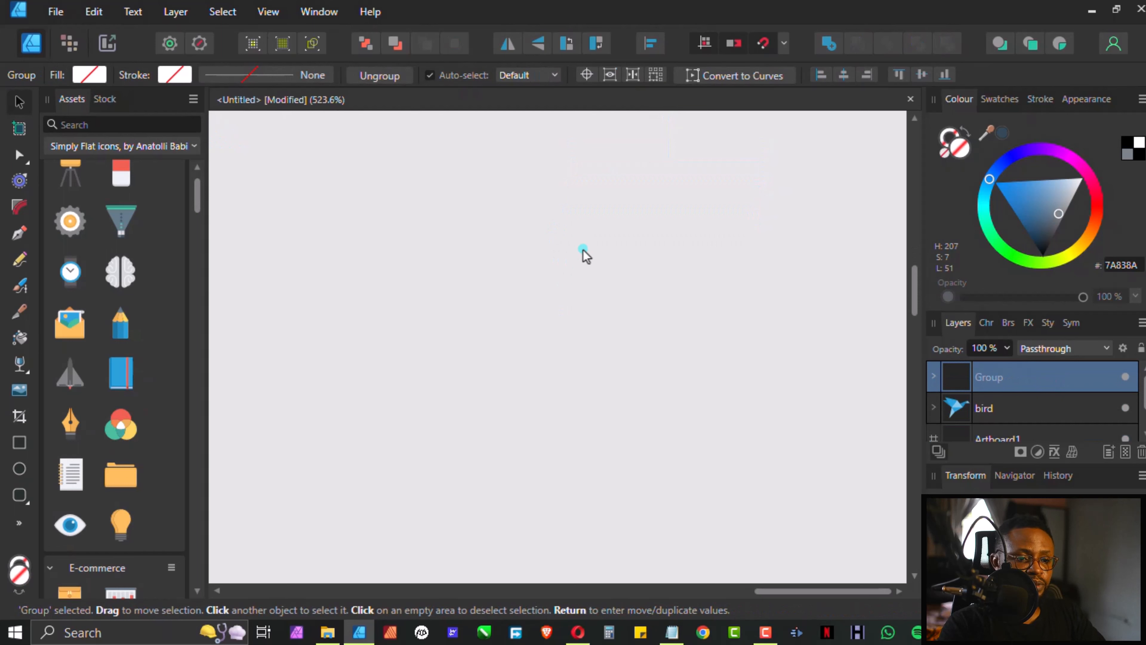
{"action": "scroll", "coordinate": [584, 245], "scroll_direction": "down", "scroll_amount": 3}
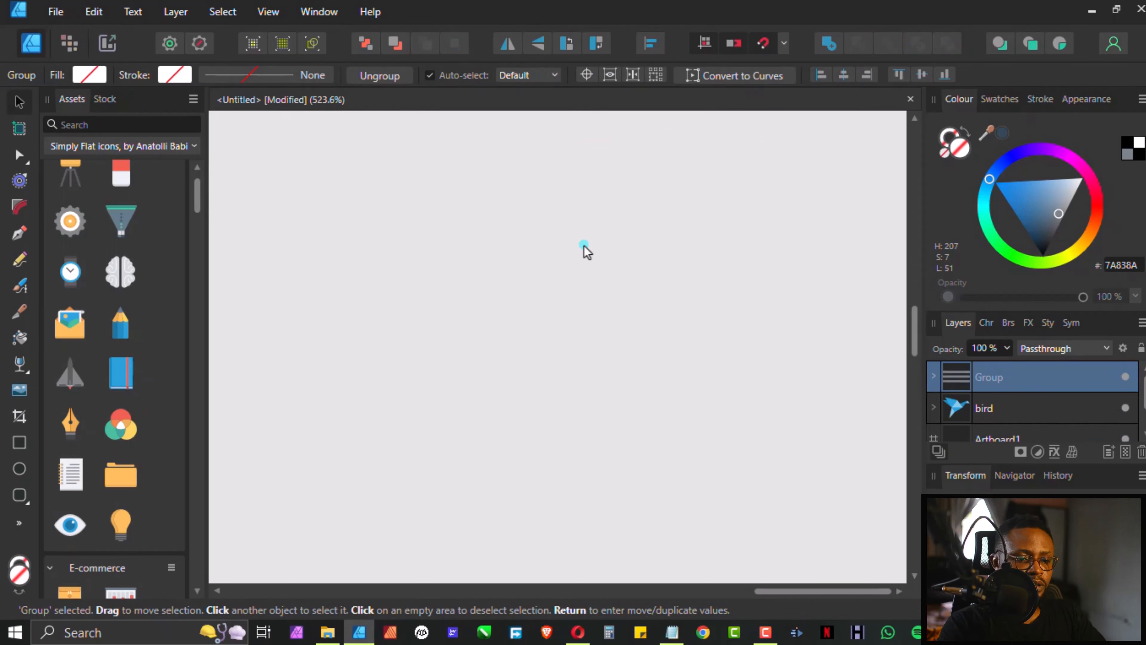
{"action": "key", "text": "ctrl+0"}
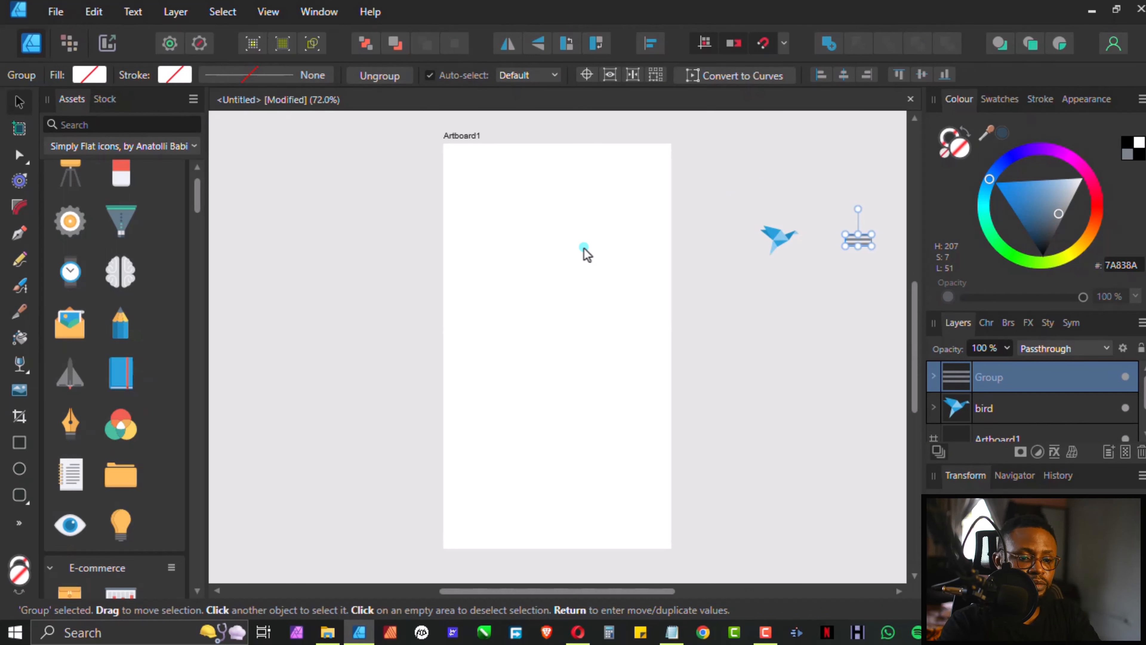
Narrow the menu icon beside the bird while keeping its height, and leave nothing selected.
{"action": "left_click", "coordinate": [781, 296]}
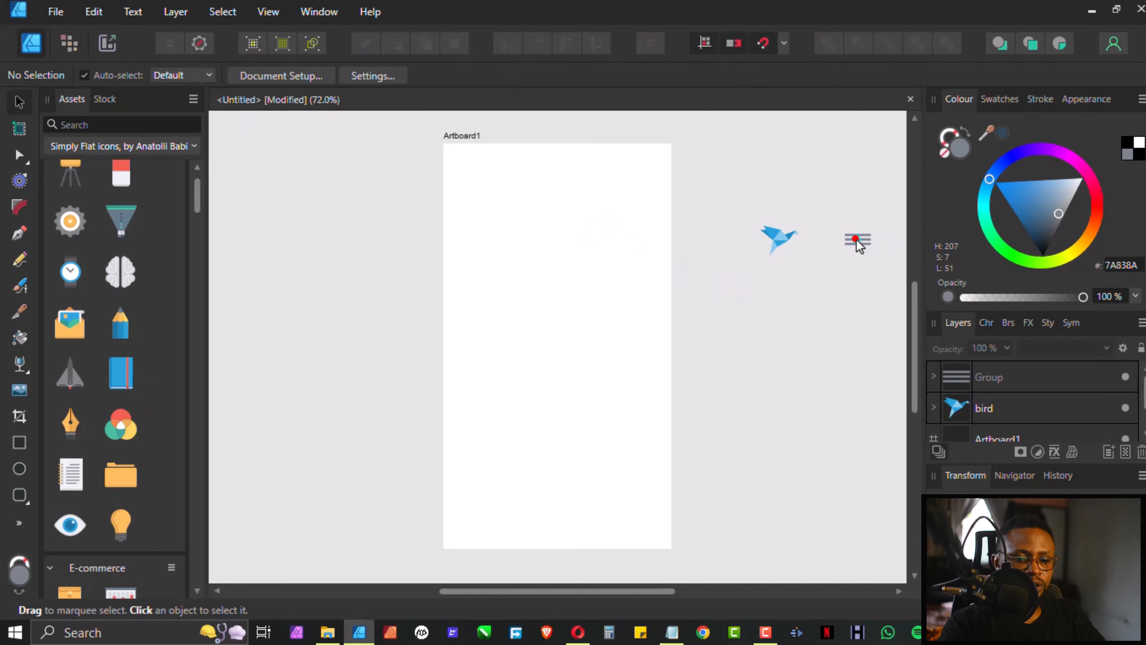
{"action": "left_click", "coordinate": [845, 242]}
{"action": "left_click_drag", "start_coordinate": [845, 242], "coordinate": [848, 242]}
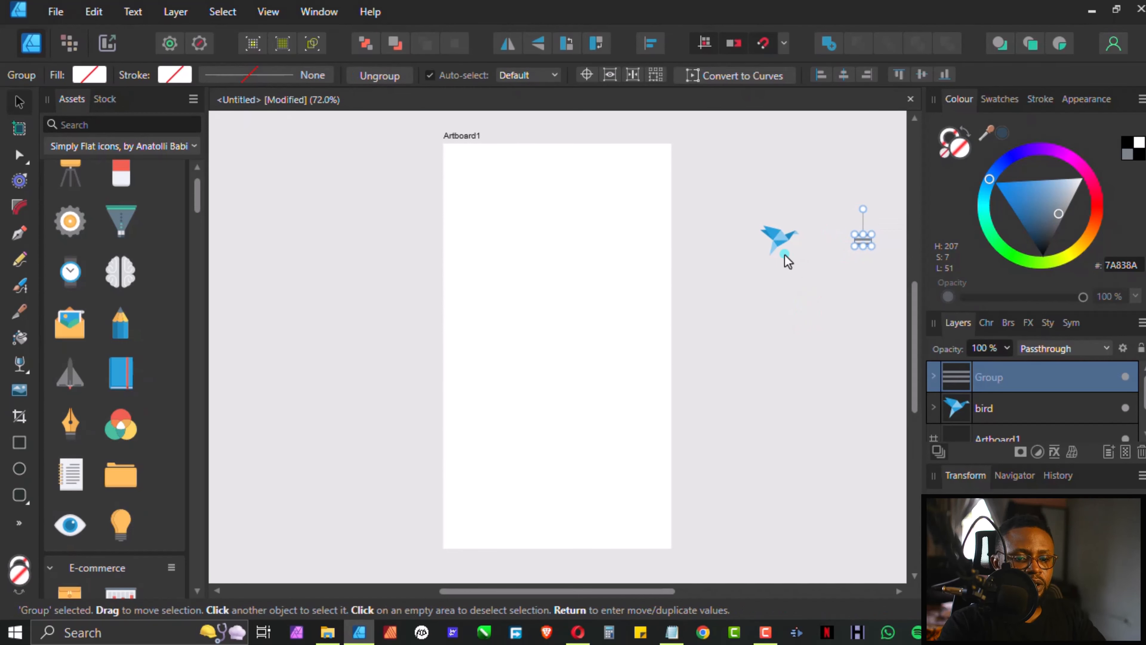
{"action": "left_click", "coordinate": [737, 305]}
{"action": "left_click", "coordinate": [362, 195]}
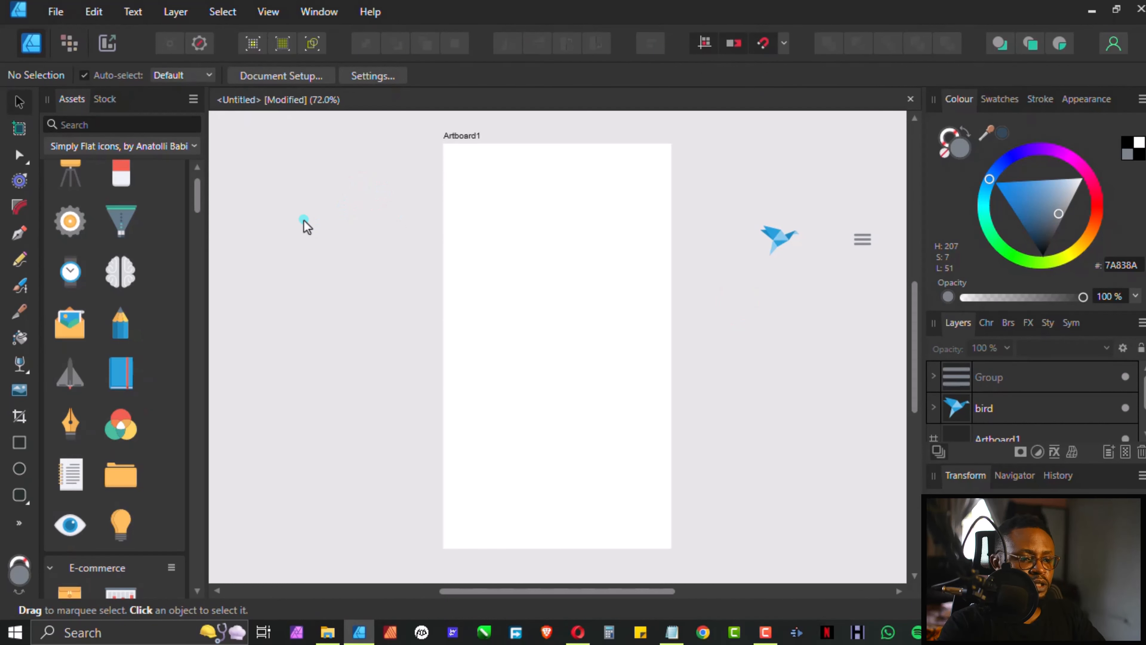
Draw a grey header rectangle 375 pt wide and about 70 pt high along the artboard's top edge, and reduce its height to a slimmer bar.
{"action": "left_click", "coordinate": [19, 444]}
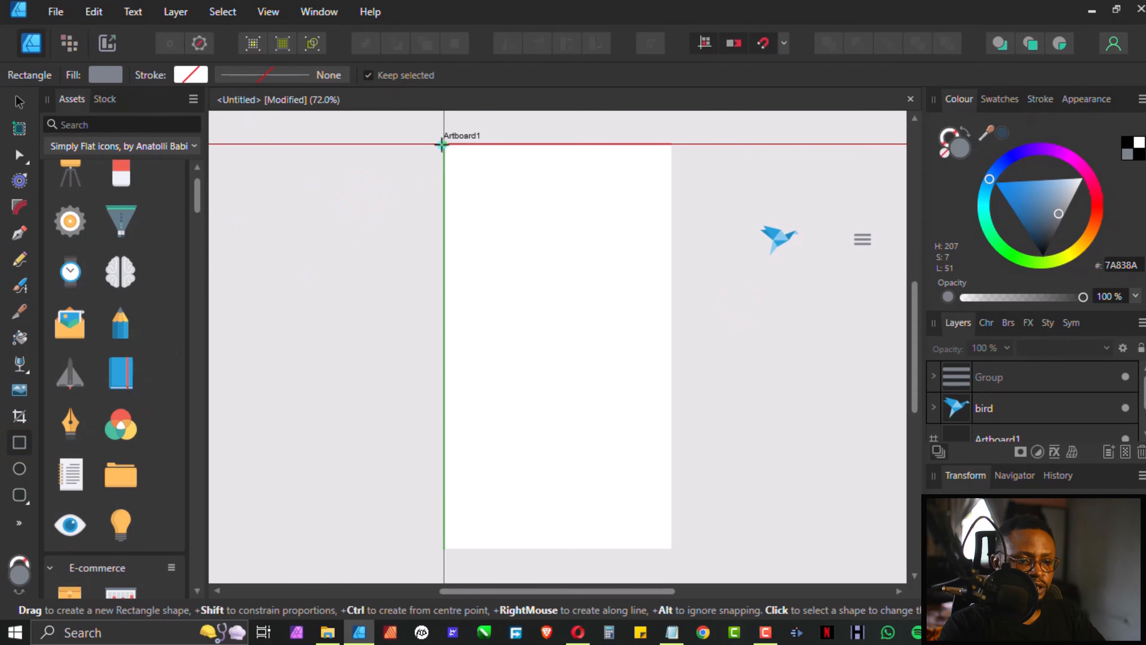
{"action": "left_click_drag", "start_coordinate": [444, 143], "coordinate": [665, 186]}
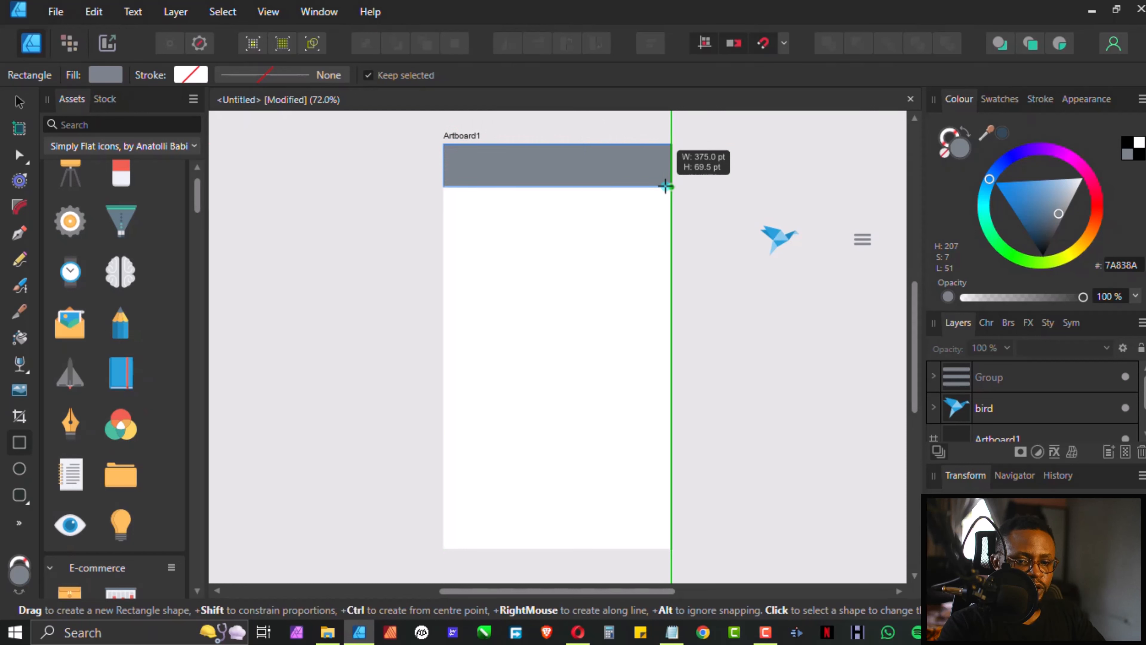
{"action": "left_click_drag", "start_coordinate": [666, 186], "coordinate": [666, 186]}
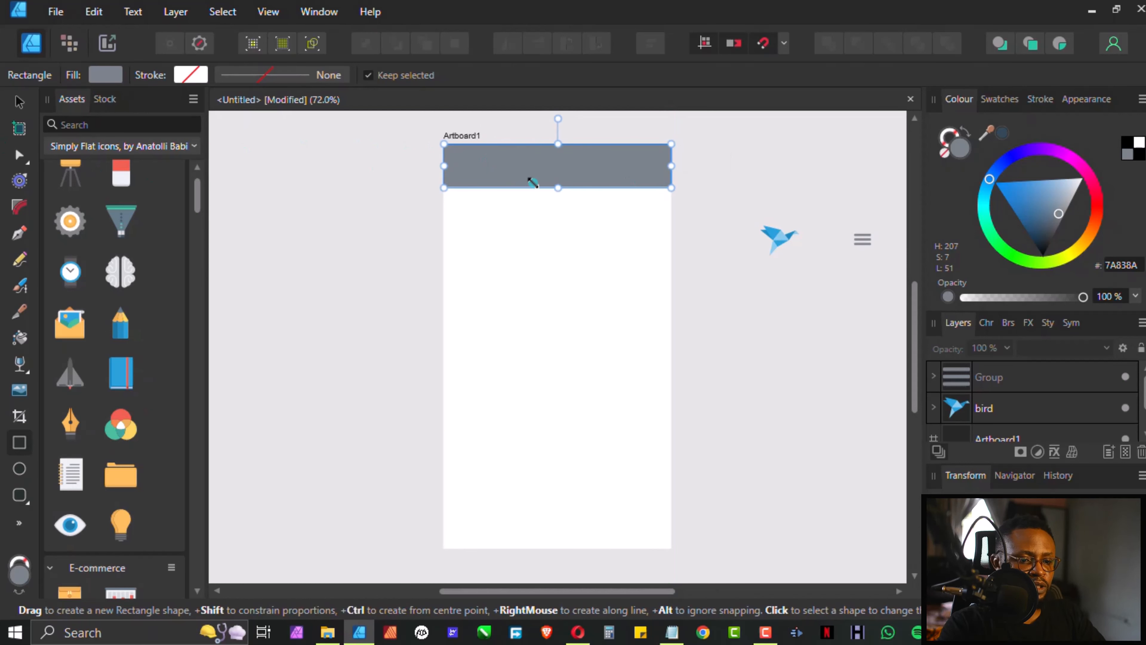
{"action": "left_click_drag", "start_coordinate": [559, 190], "coordinate": [559, 177]}
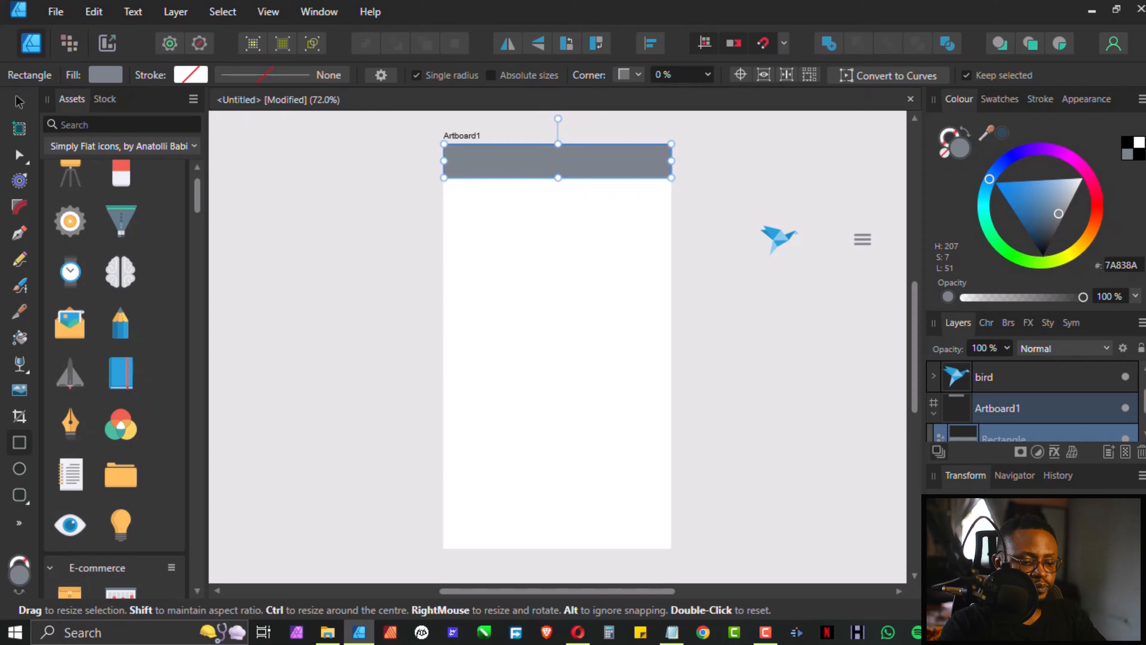
{"action": "key", "text": "Return"}
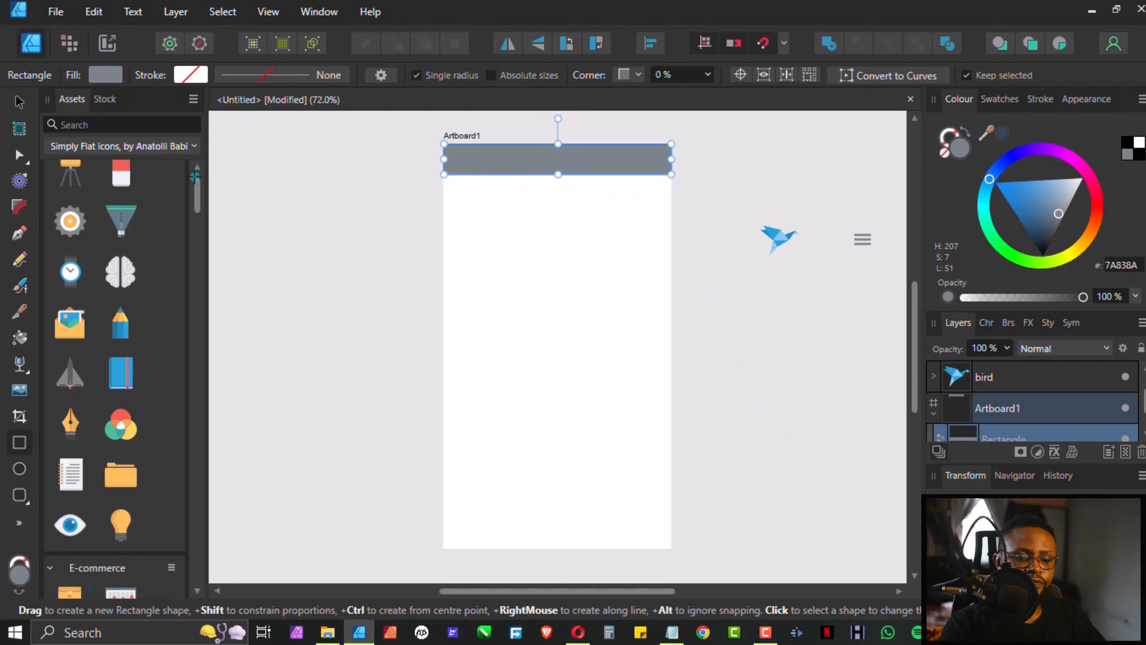
Move the bird logo and the menu icon together onto the artboard, just below the grey header bar.
{"action": "left_click", "coordinate": [18, 99]}
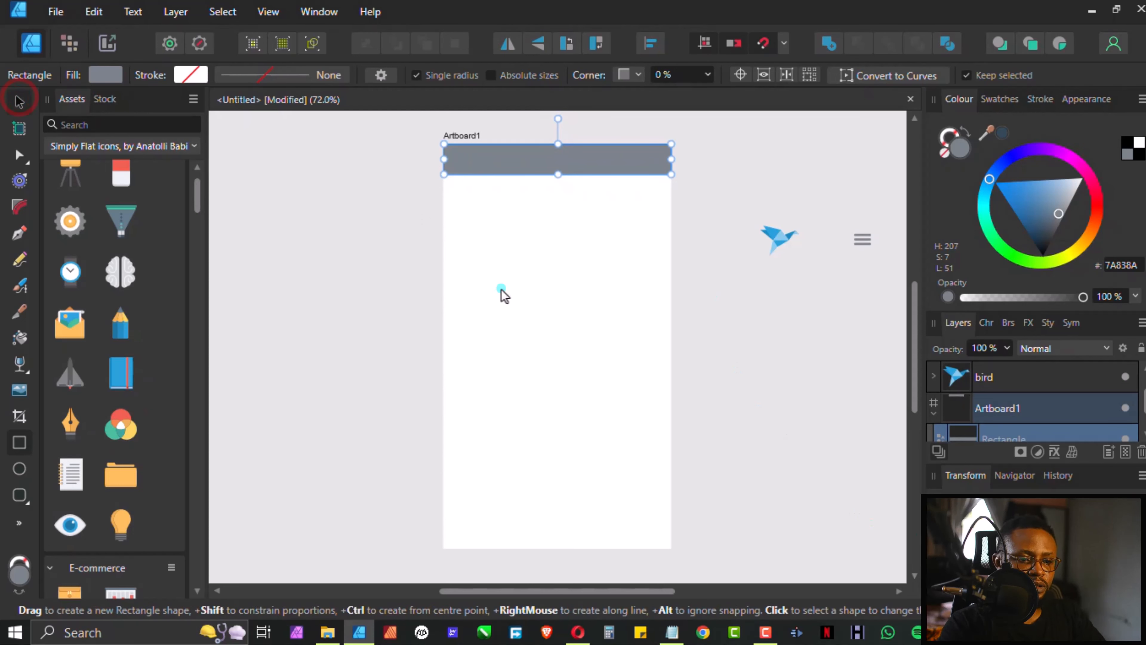
{"action": "left_click", "coordinate": [773, 244]}
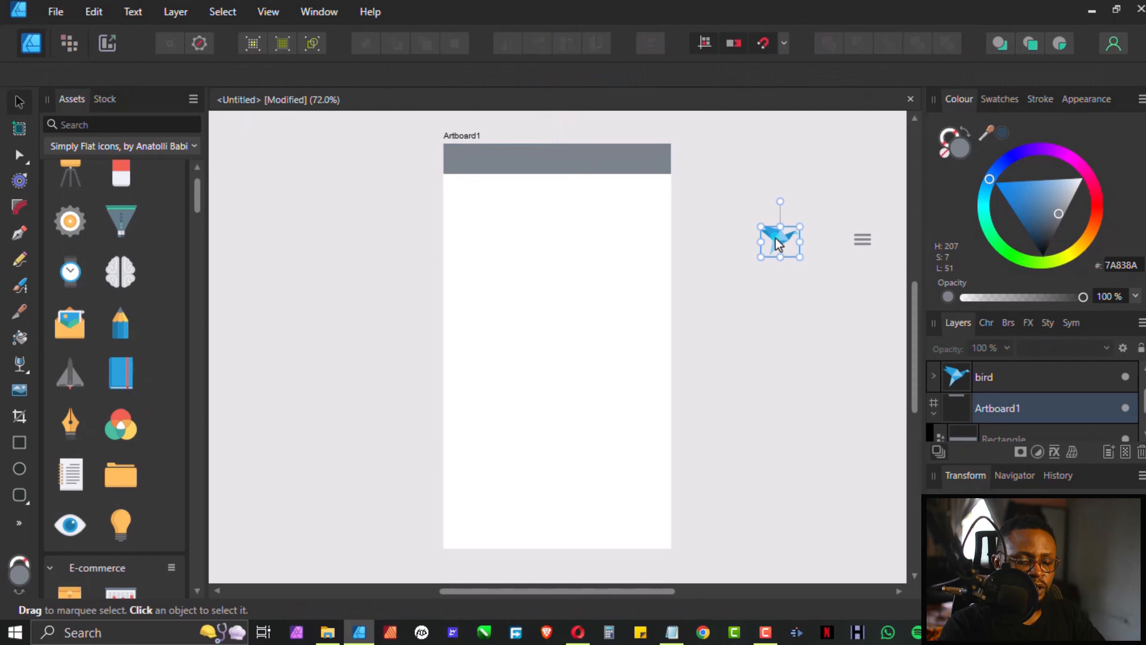
{"action": "left_click", "coordinate": [857, 239], "text": "shift"}
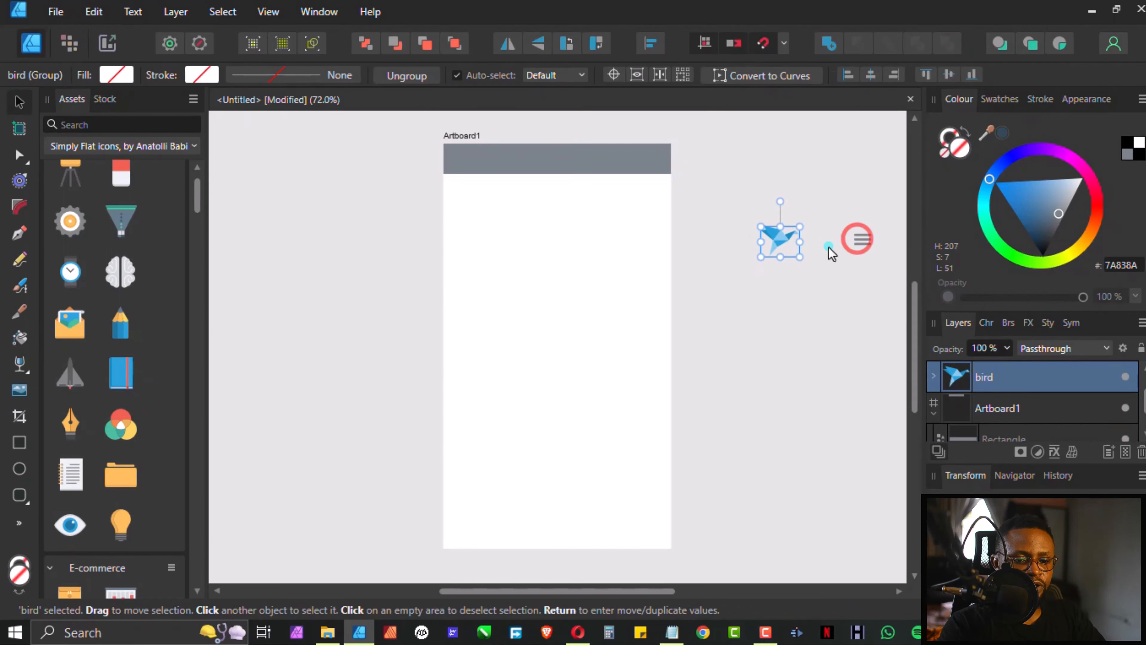
{"action": "left_click_drag", "start_coordinate": [779, 243], "coordinate": [542, 204]}
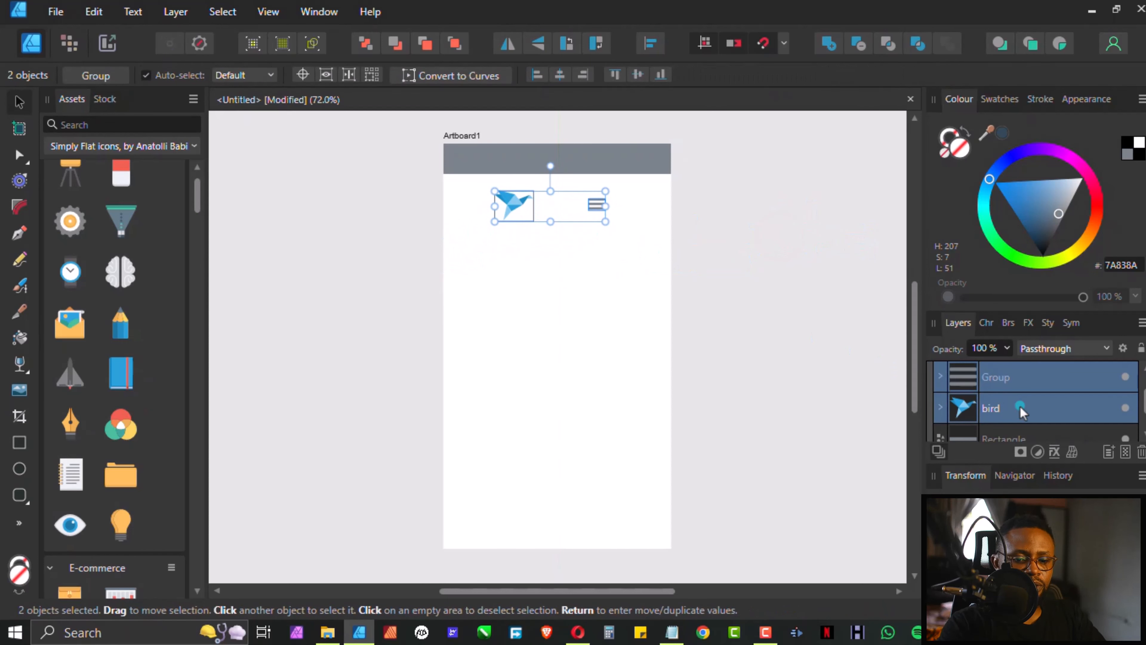
{"action": "scroll", "coordinate": [1006, 392], "scroll_direction": "down", "scroll_amount": 1}
{"action": "left_click_drag", "start_coordinate": [965, 382], "coordinate": [965, 400]}
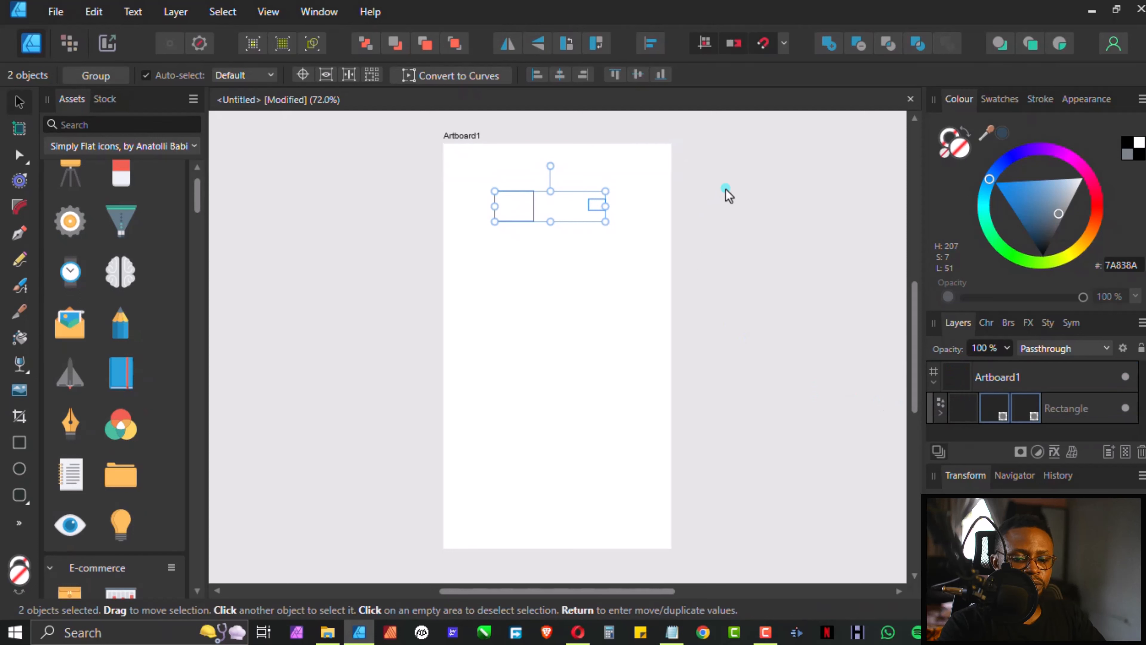
{"action": "key", "text": "ctrl+z"}
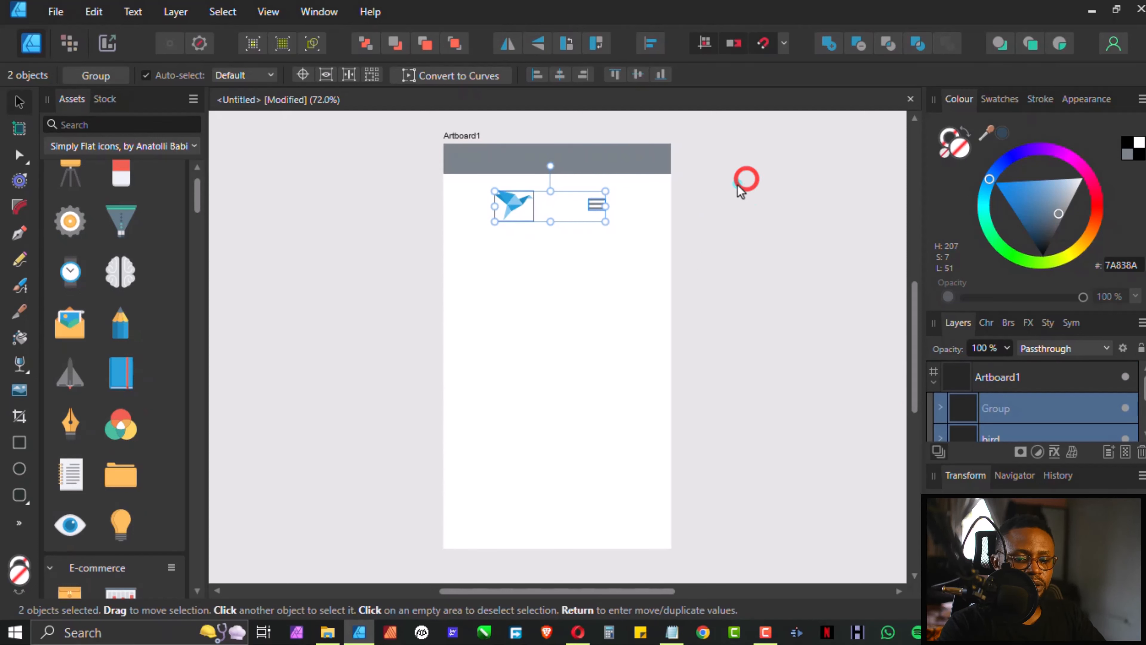
Scale the bird logo down proportionally so it is small enough for the header bar.
{"action": "left_click", "coordinate": [855, 199]}
{"action": "left_click", "coordinate": [514, 207]}
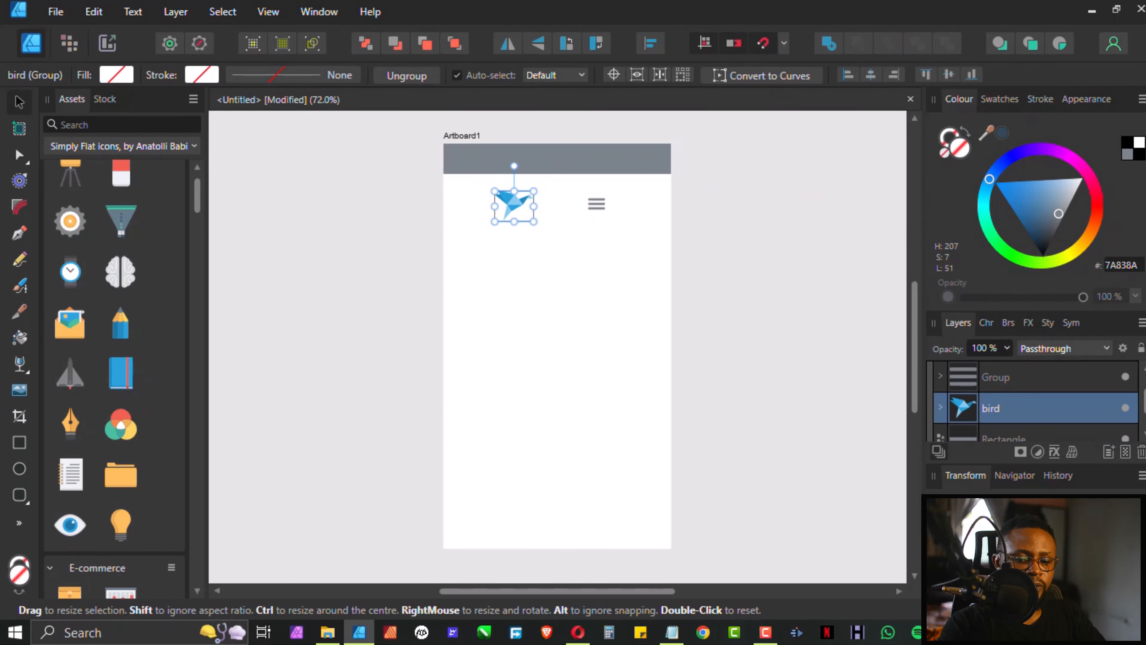
{"action": "left_click_drag", "start_coordinate": [533, 222], "coordinate": [526, 216]}
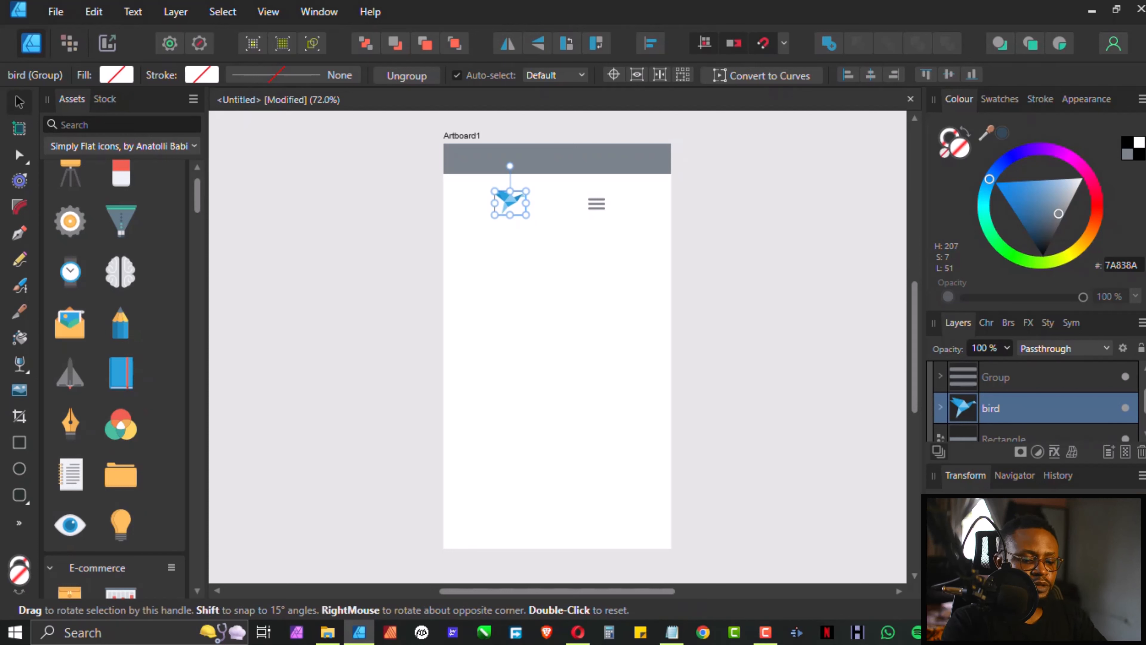
{"action": "key", "text": "Return"}
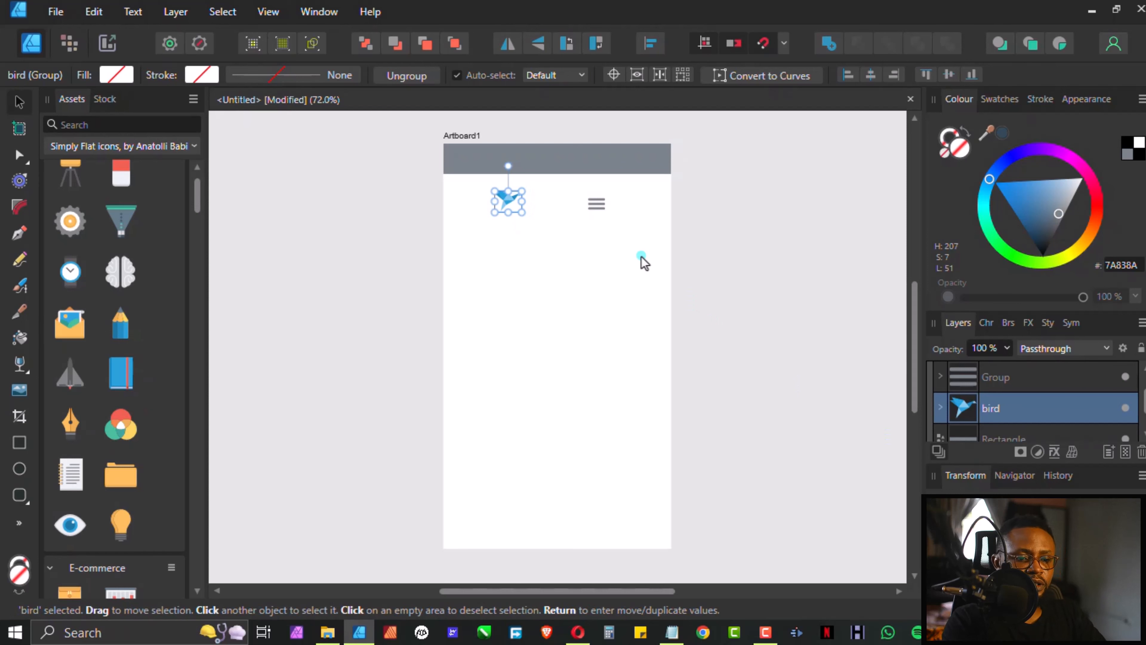
Place the bird logo near the left end of the grey header bar and the menu icon near its right end.
{"action": "left_click", "coordinate": [597, 204]}
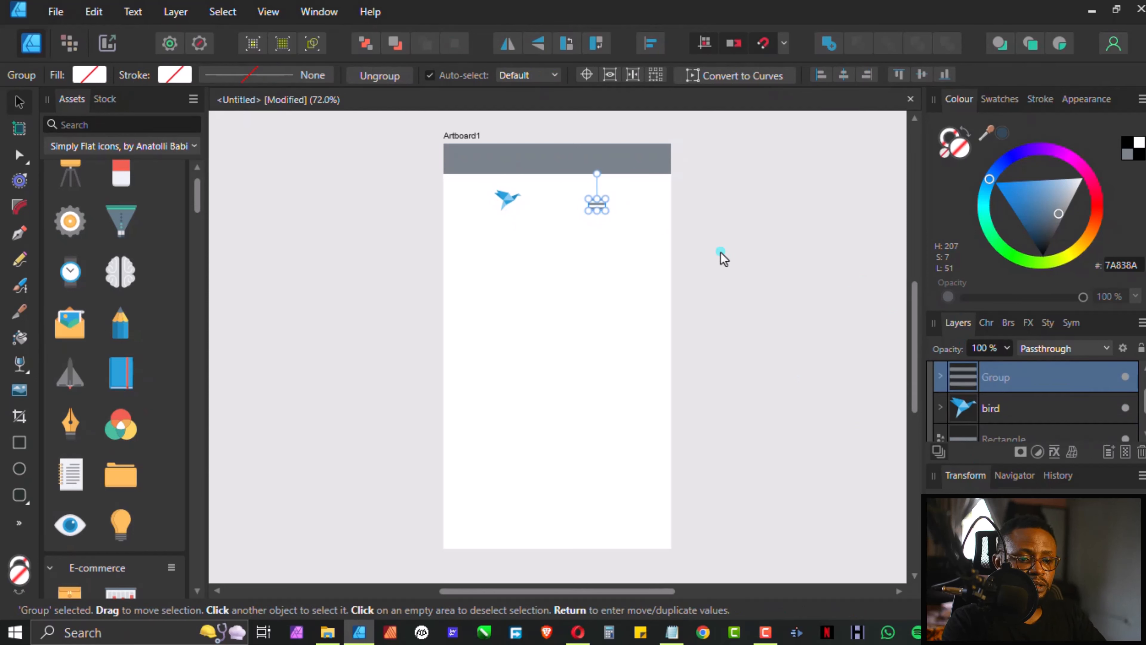
{"action": "left_click", "coordinate": [507, 200]}
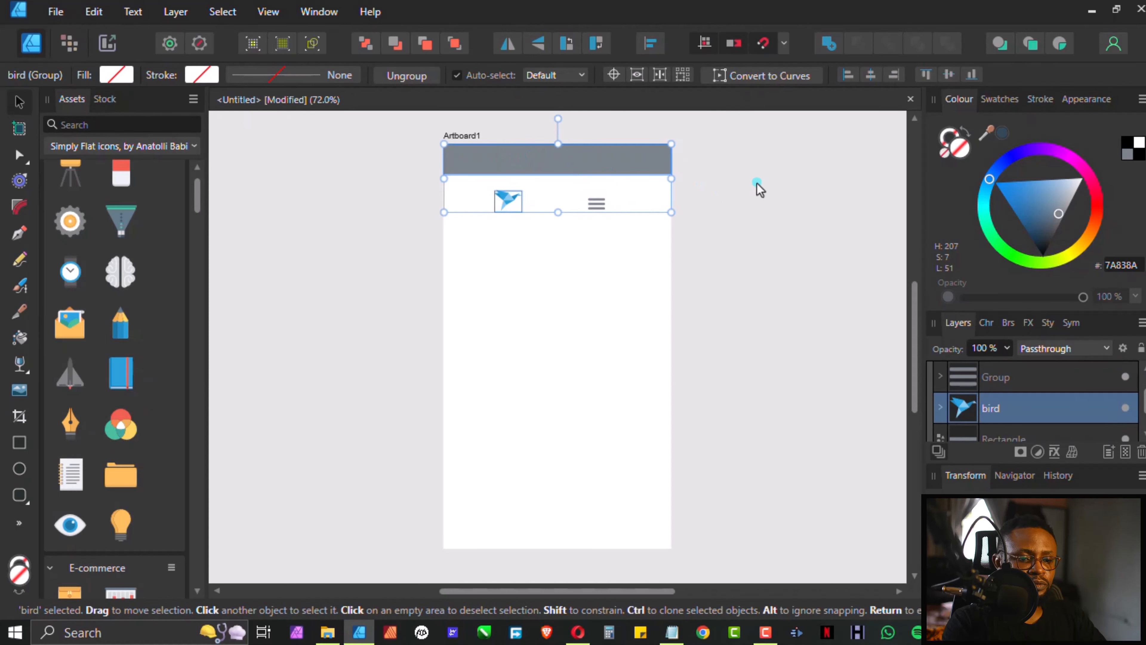
{"action": "left_click", "coordinate": [513, 216], "text": "shift"}
{"action": "left_click", "coordinate": [507, 201]}
{"action": "left_click_drag", "start_coordinate": [489, 174], "coordinate": [475, 157]}
{"action": "left_click", "coordinate": [593, 203]}
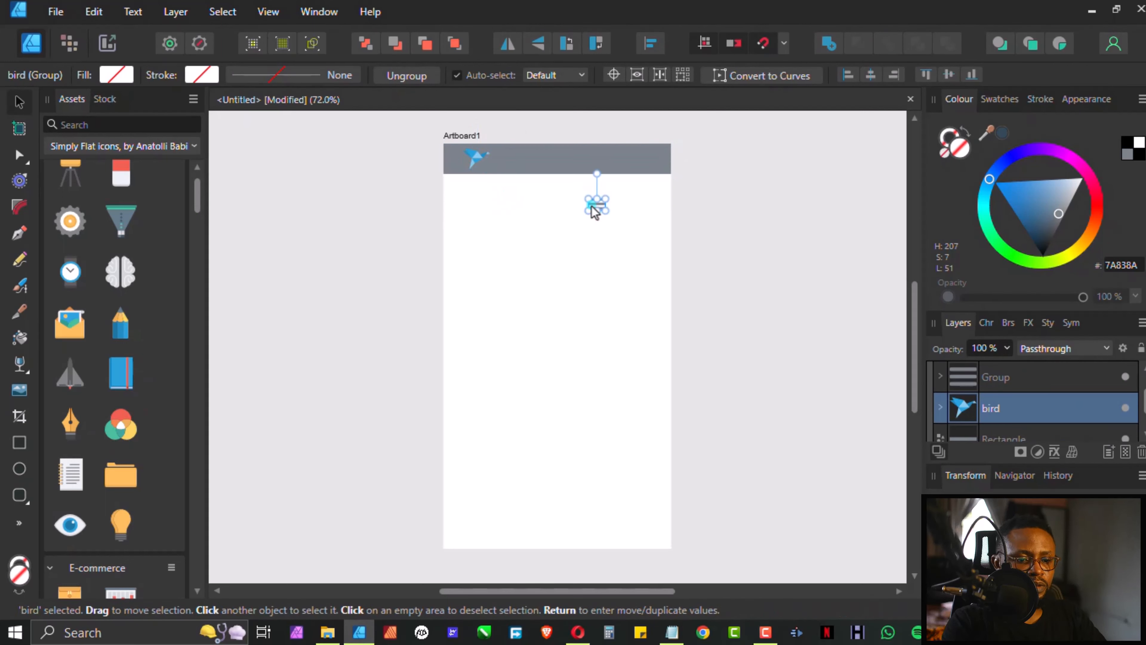
{"action": "left_click_drag", "start_coordinate": [595, 201], "coordinate": [639, 158]}
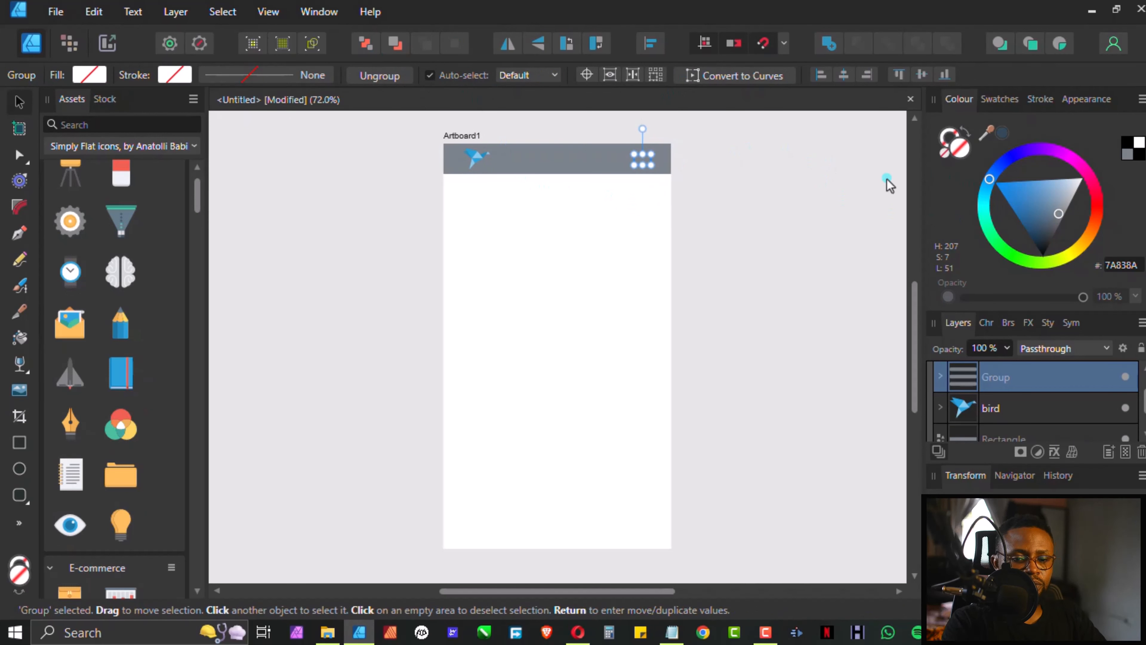
Recolour the header rectangle's fill from grey to a very light grey, EFEFEF.
{"action": "left_click", "coordinate": [543, 162]}
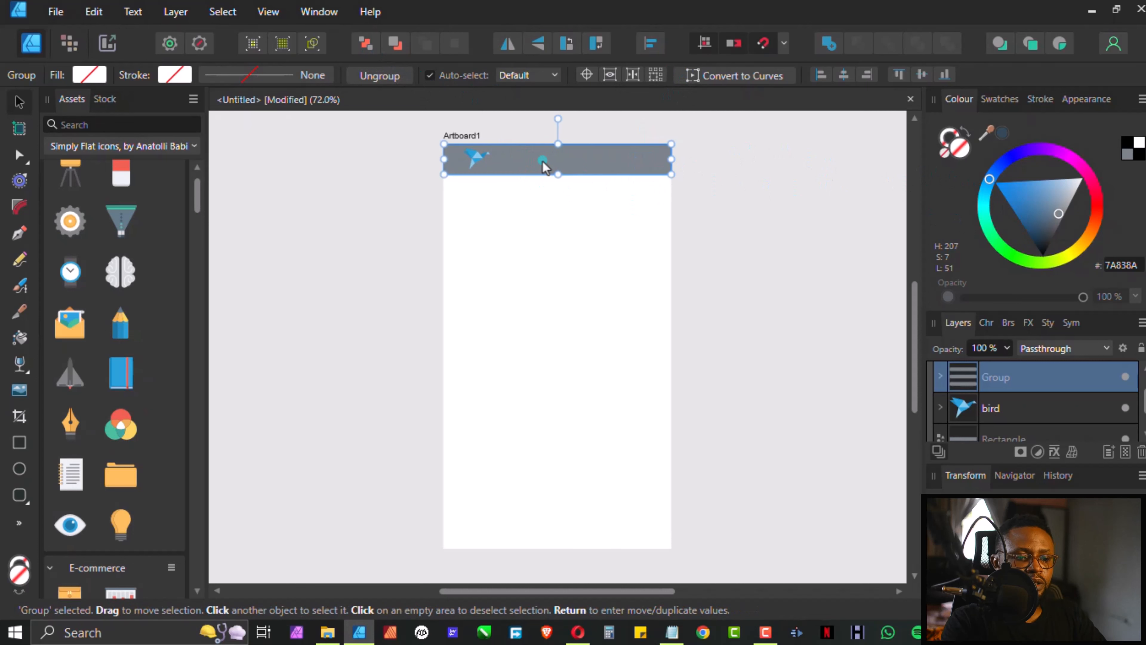
{"action": "key", "text": "ctrl+shift+g"}
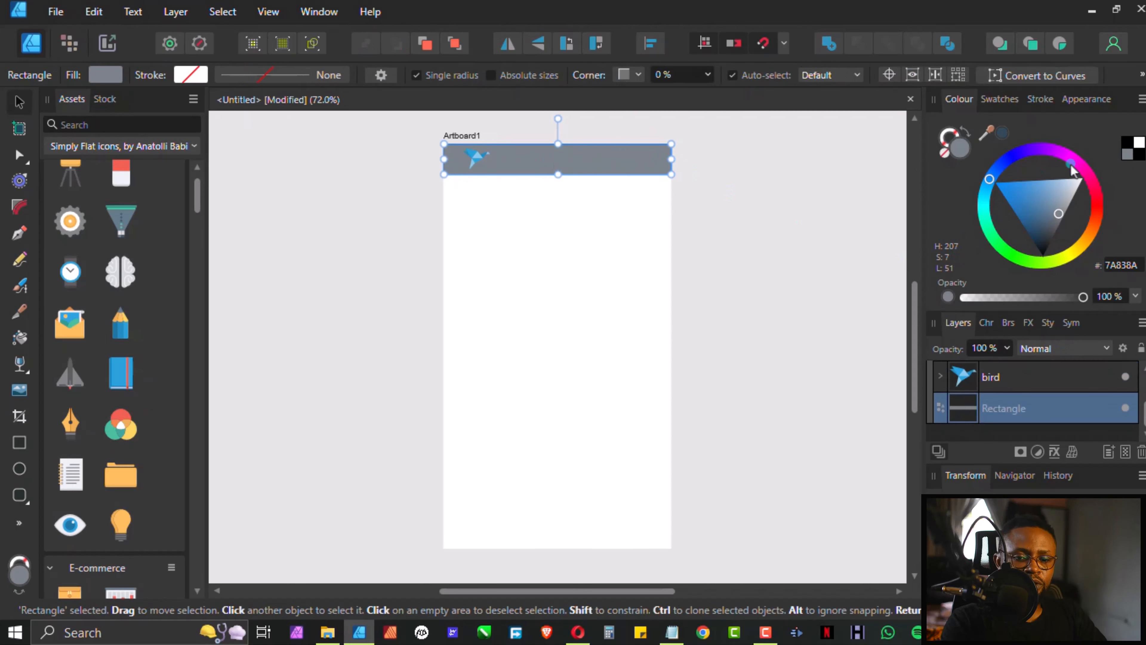
{"action": "left_click", "coordinate": [1141, 144]}
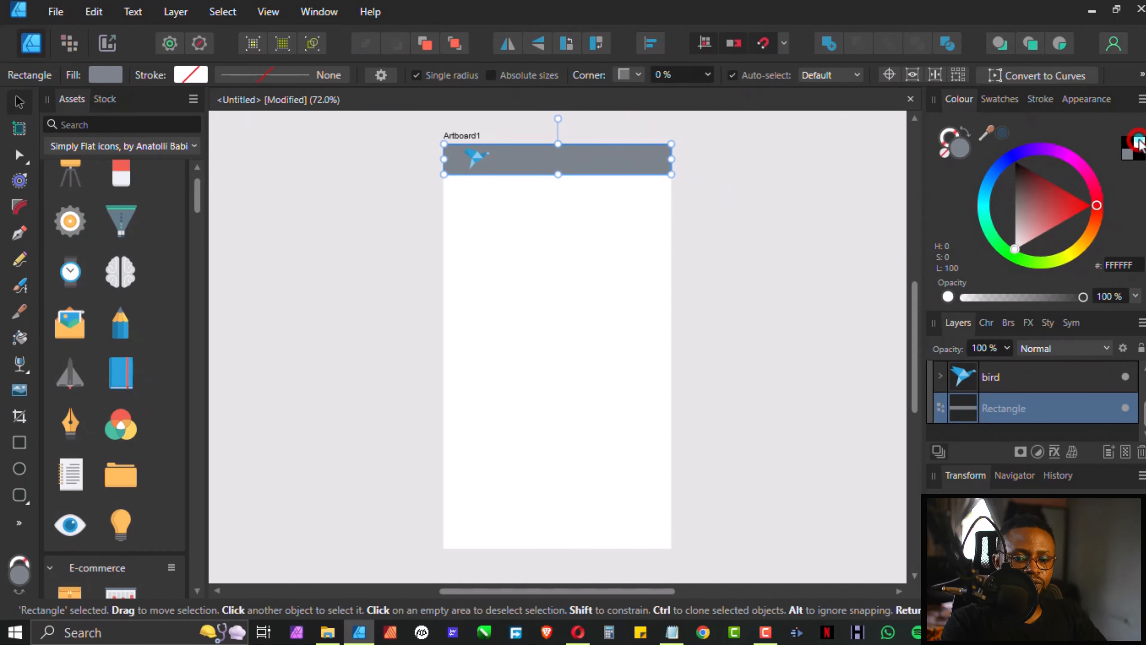
{"action": "left_click", "coordinate": [1012, 251]}
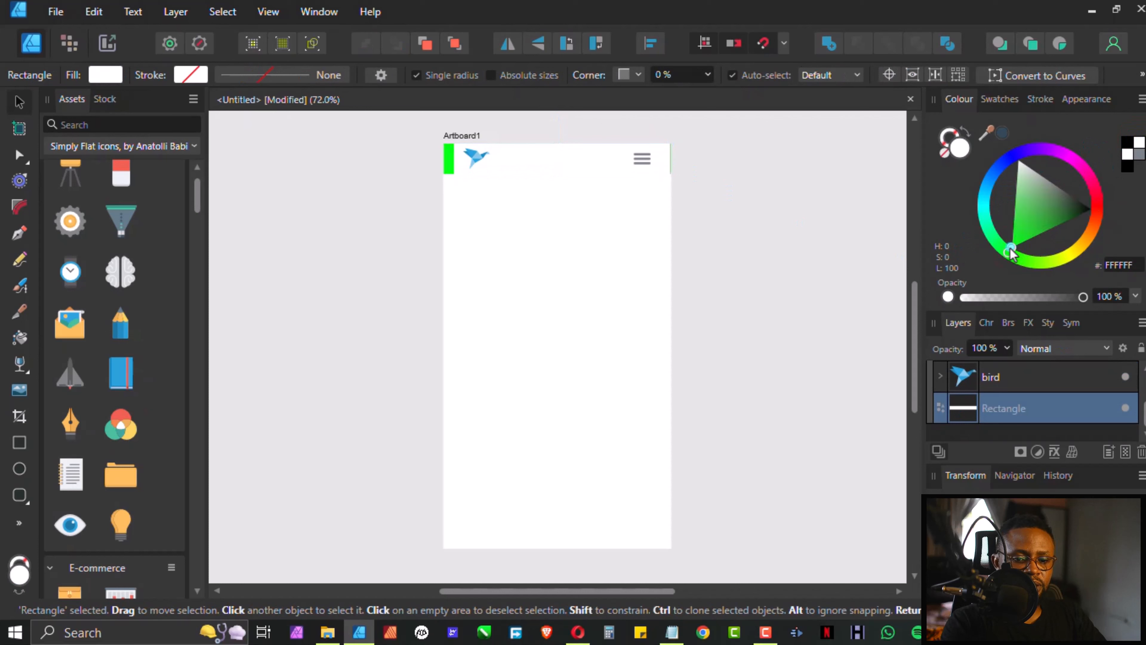
{"action": "left_click", "coordinate": [1024, 164]}
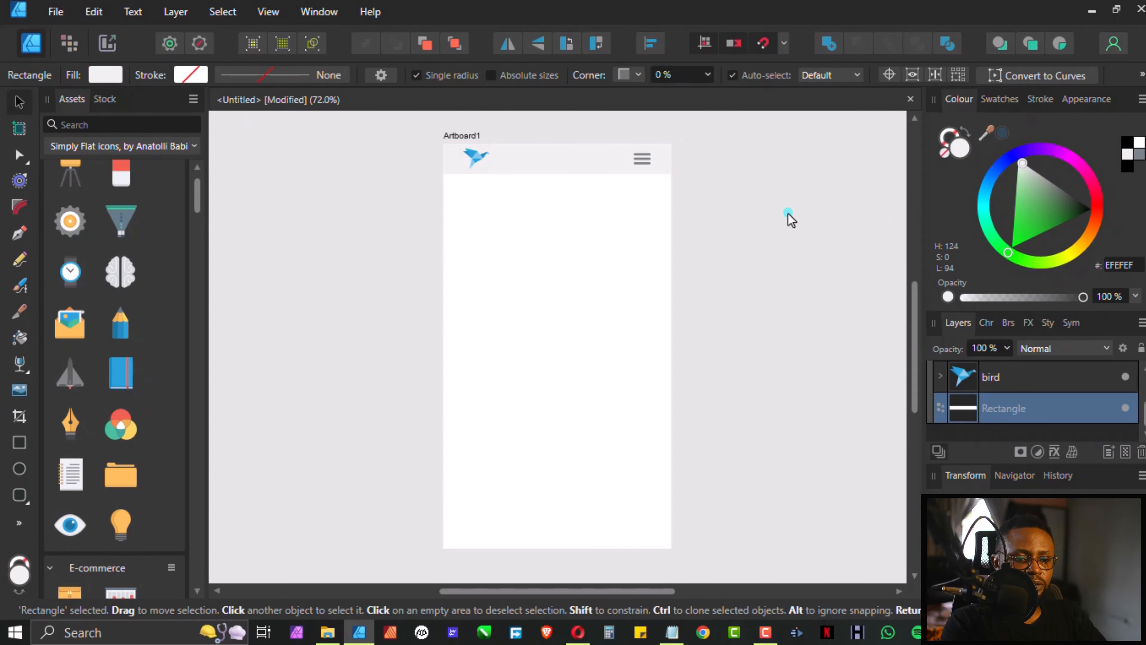
{"action": "left_click", "coordinate": [725, 162]}
Align the menu icon and the bird logo vertically to the middle of the header rectangle.
{"action": "left_click", "coordinate": [644, 167]}
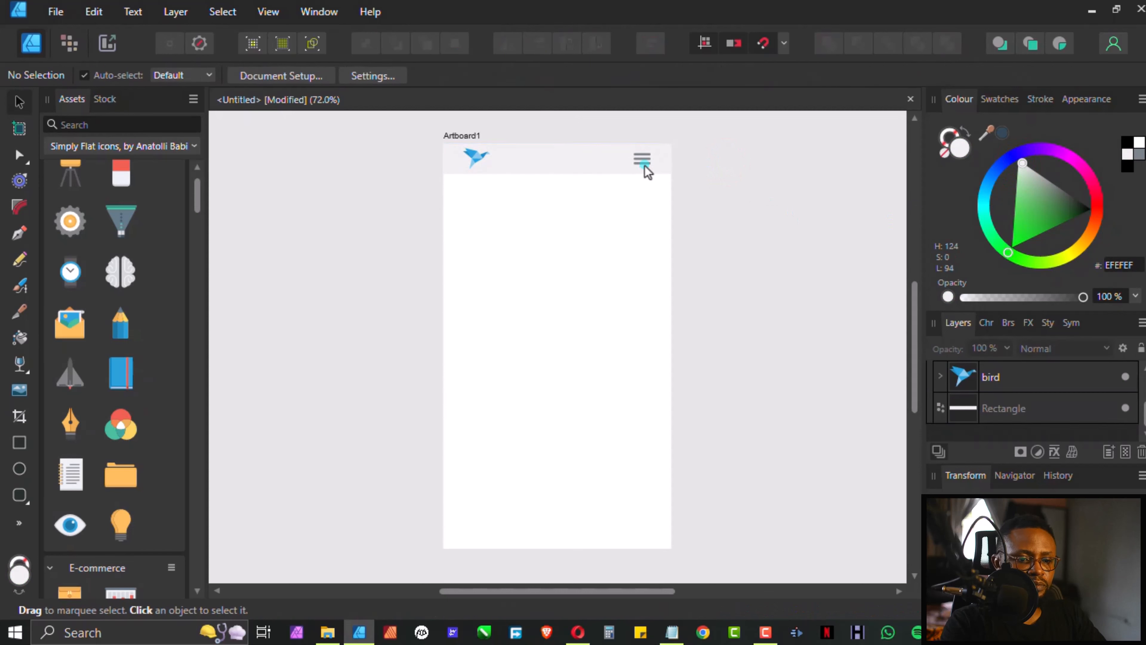
{"action": "left_click", "coordinate": [594, 161]}
{"action": "key", "text": "ctrl+g"}
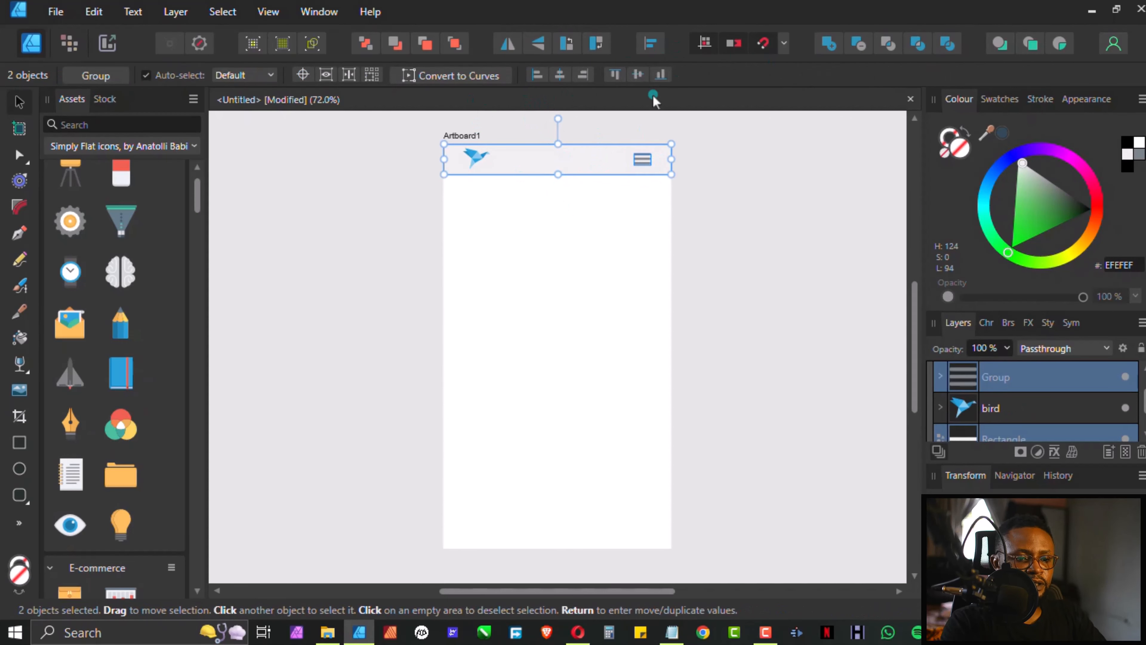
{"action": "left_click", "coordinate": [638, 75]}
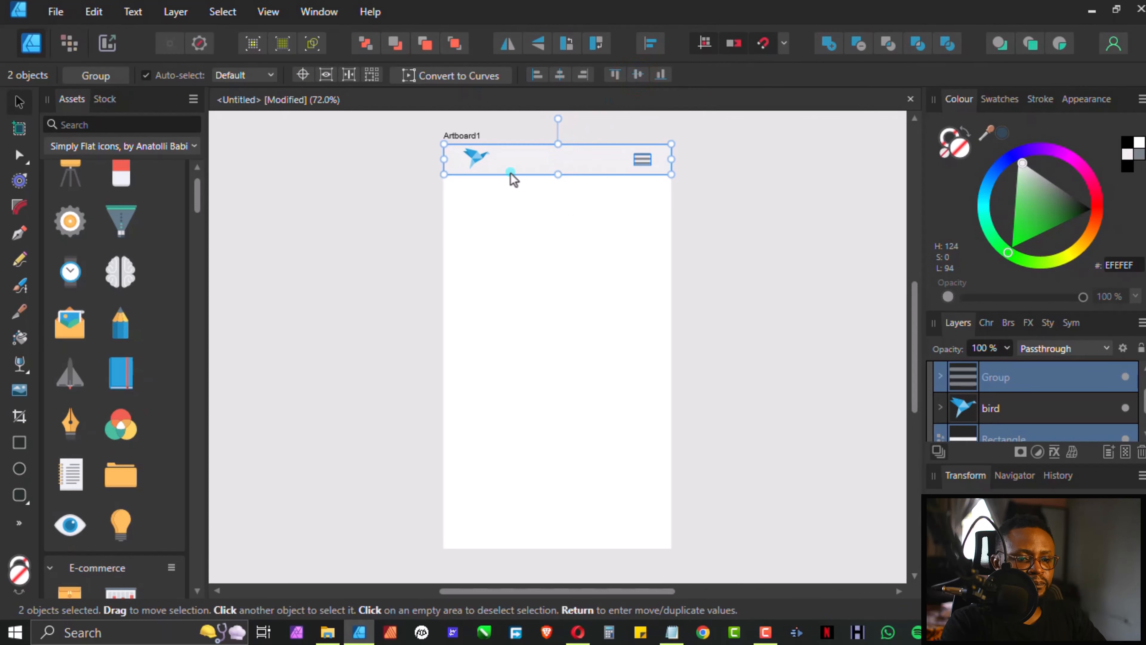
{"action": "left_click", "coordinate": [473, 156]}
{"action": "left_click", "coordinate": [515, 153], "text": "shift"}
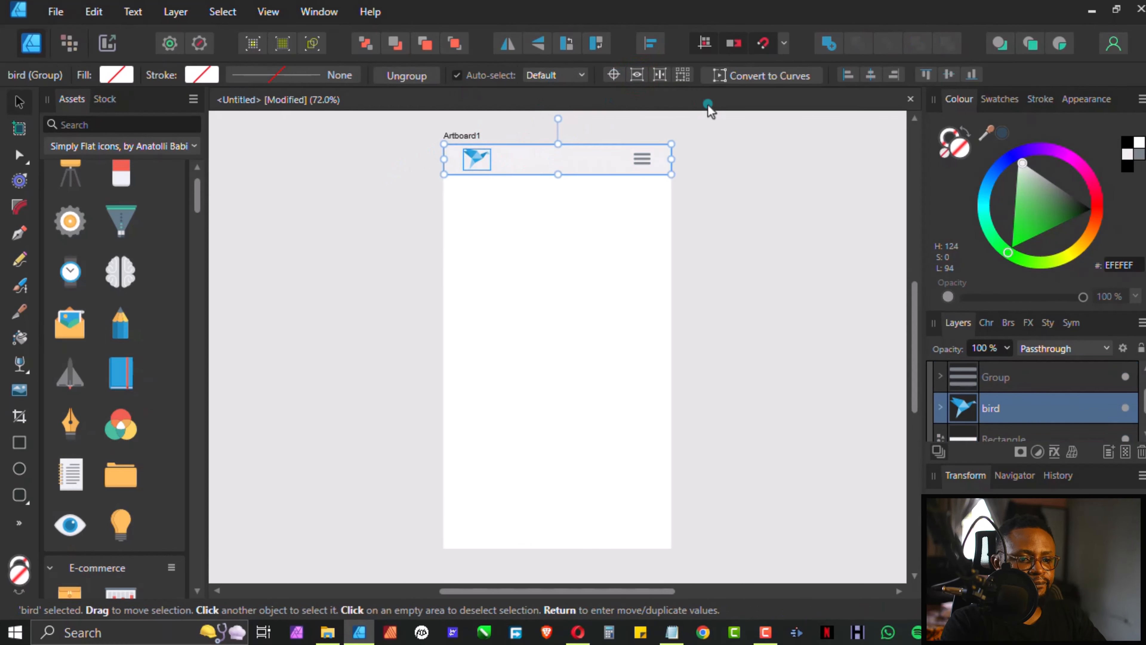
{"action": "left_click", "coordinate": [637, 77]}
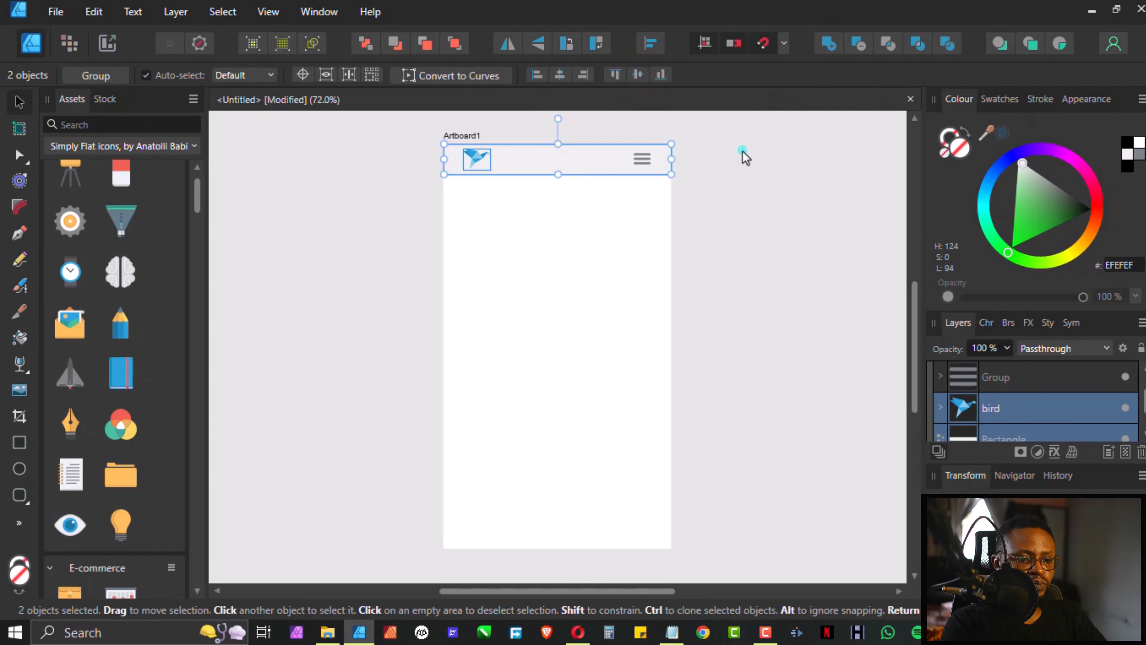
{"action": "left_click", "coordinate": [762, 159]}
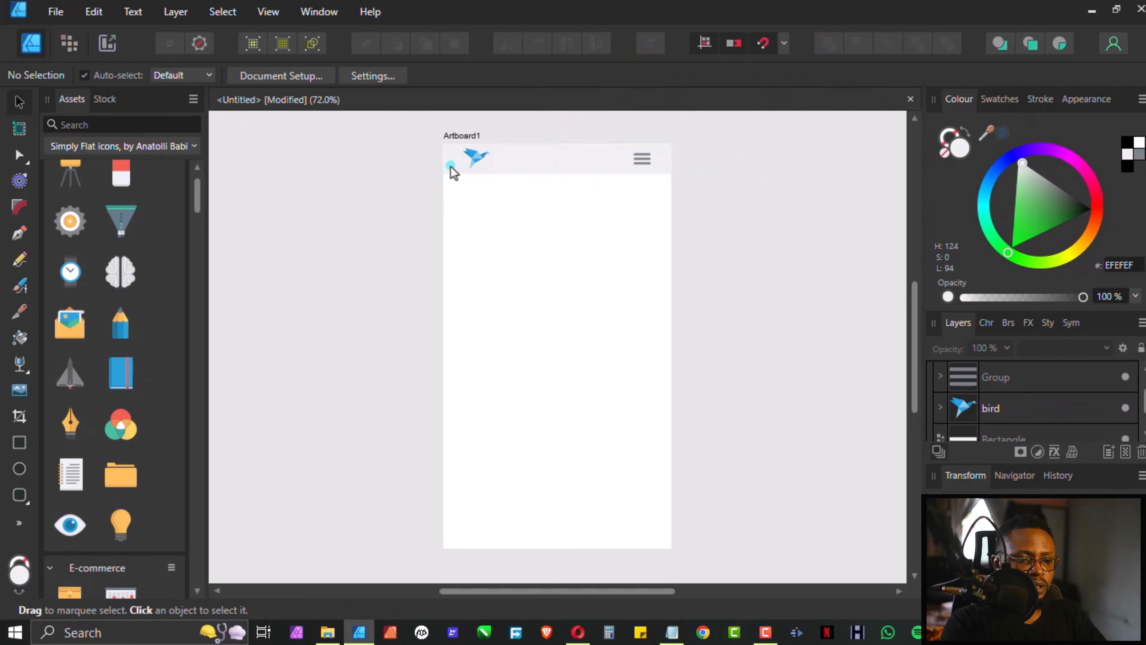
Nudge the bird logo and the menu icon slightly outward, closer to the header bar's left and right ends.
{"action": "left_click", "coordinate": [472, 157]}
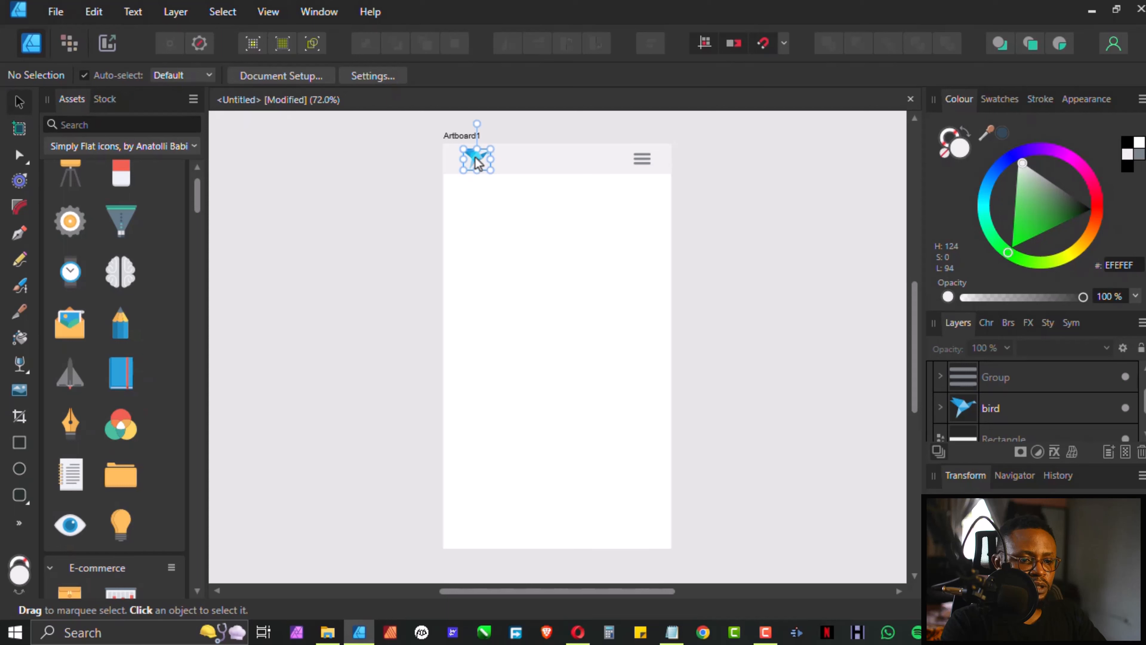
{"action": "mouse_move", "coordinate": [477, 163]}
{"action": "left_mouse_down"}
{"action": "mouse_move", "coordinate": [458, 163]}
{"action": "mouse_move", "coordinate": [470, 163]}
{"action": "left_mouse_up"}
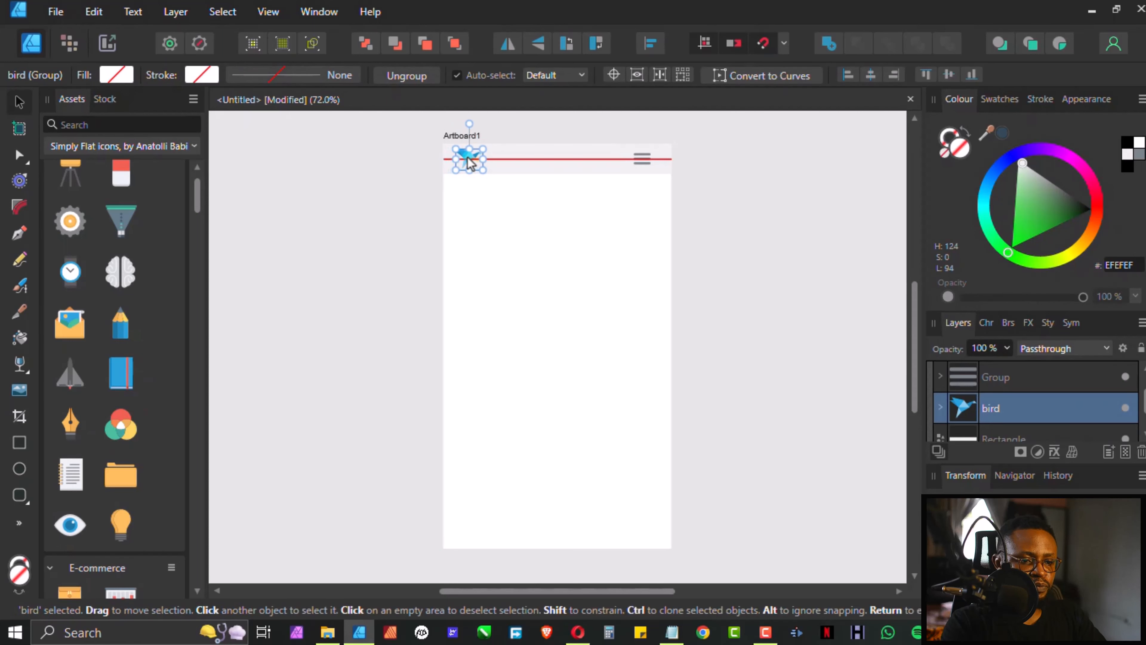
{"action": "left_click", "coordinate": [643, 161]}
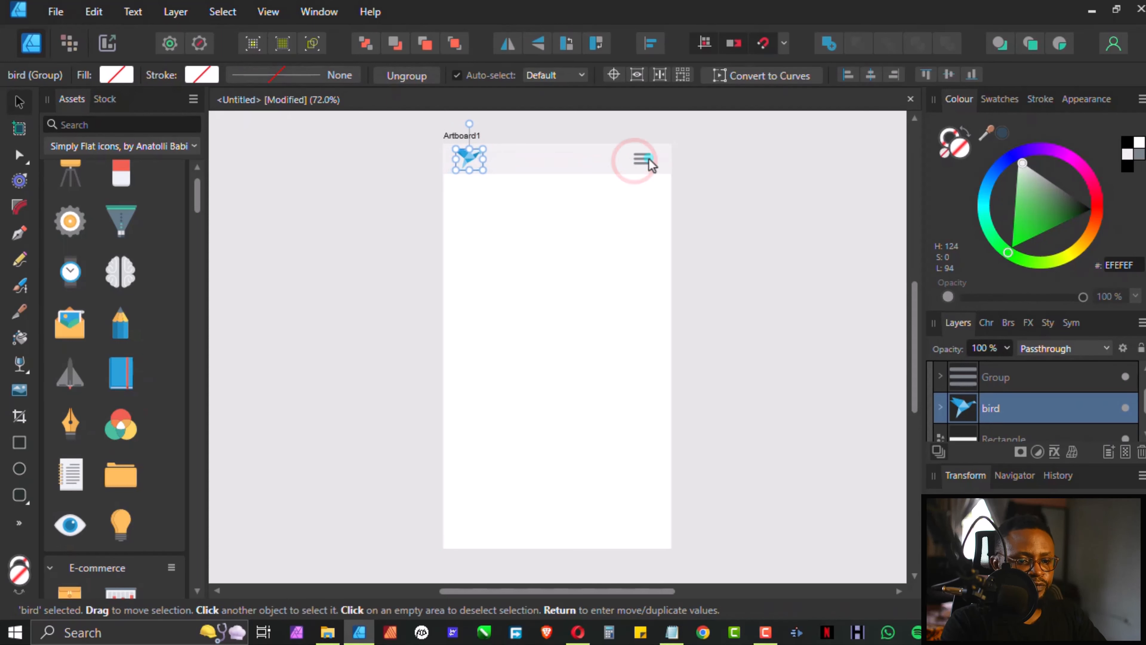
{"action": "left_click_drag", "start_coordinate": [646, 166], "coordinate": [650, 165]}
{"action": "left_click", "coordinate": [711, 153]}
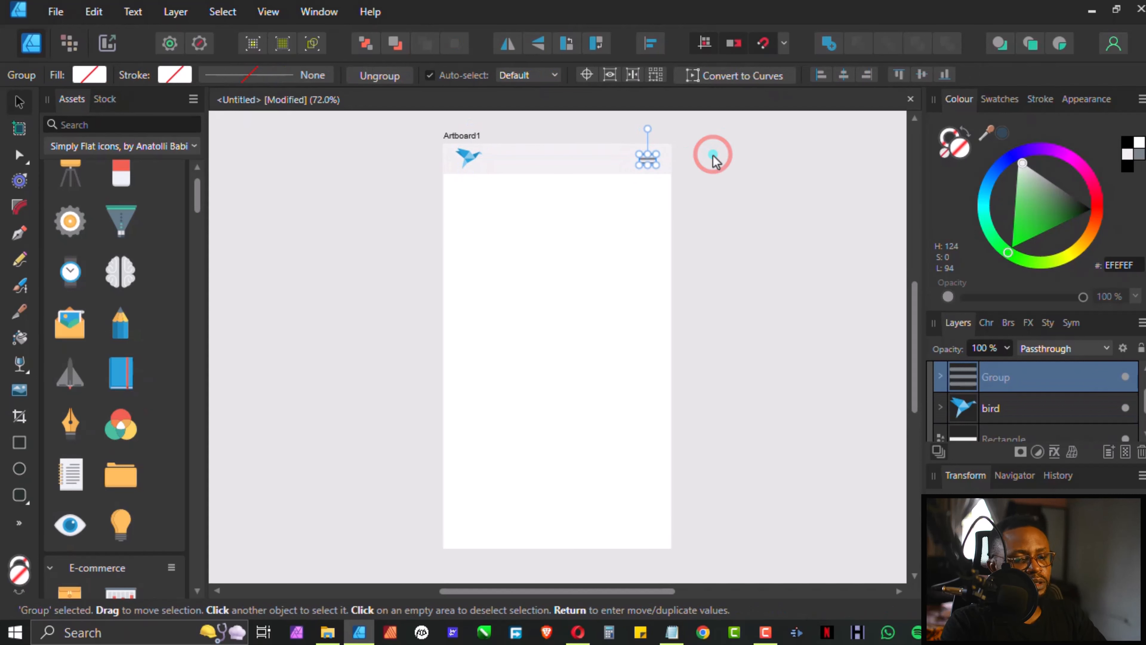
{"action": "left_click", "coordinate": [530, 168]}
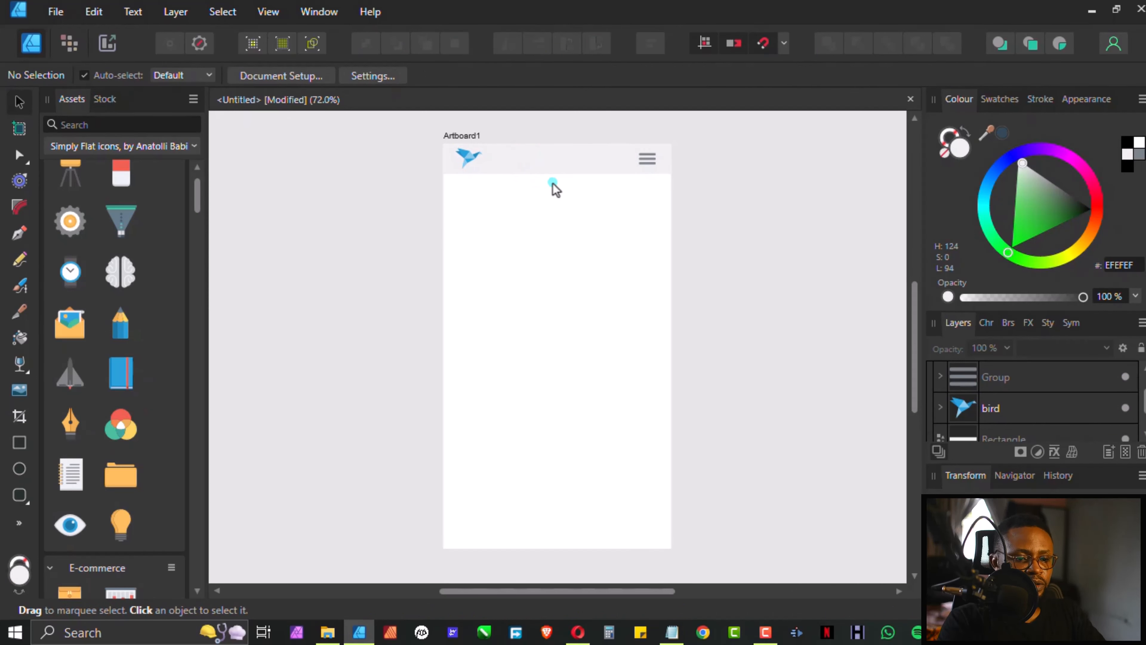
{"action": "left_click", "coordinate": [557, 173]}
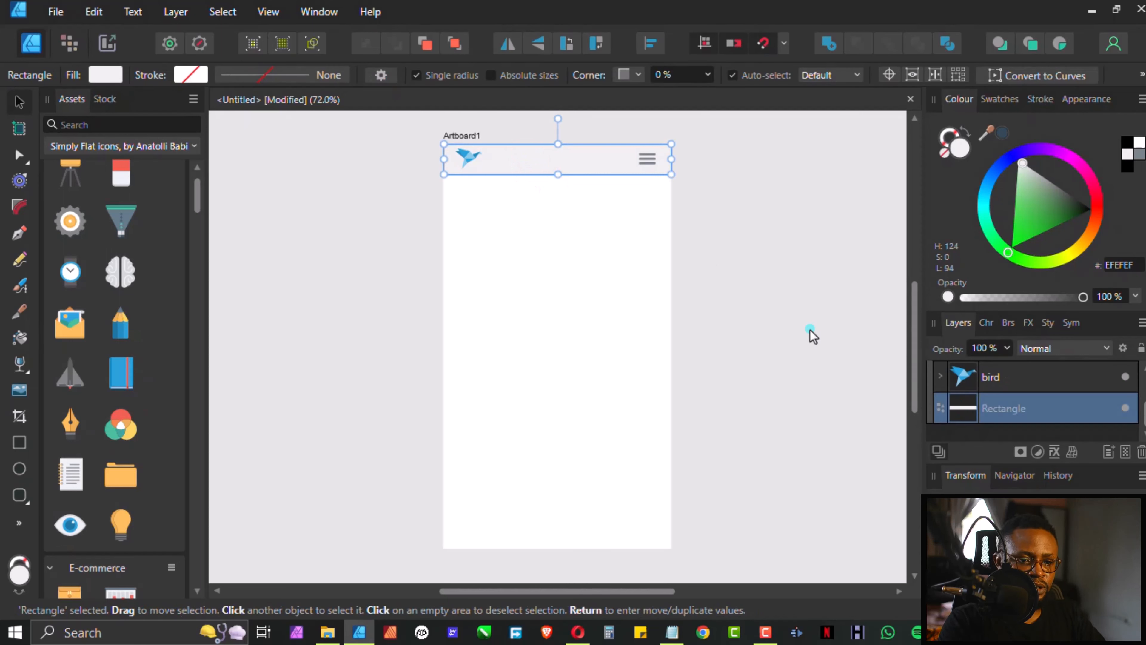
{"action": "left_click", "coordinate": [785, 288]}
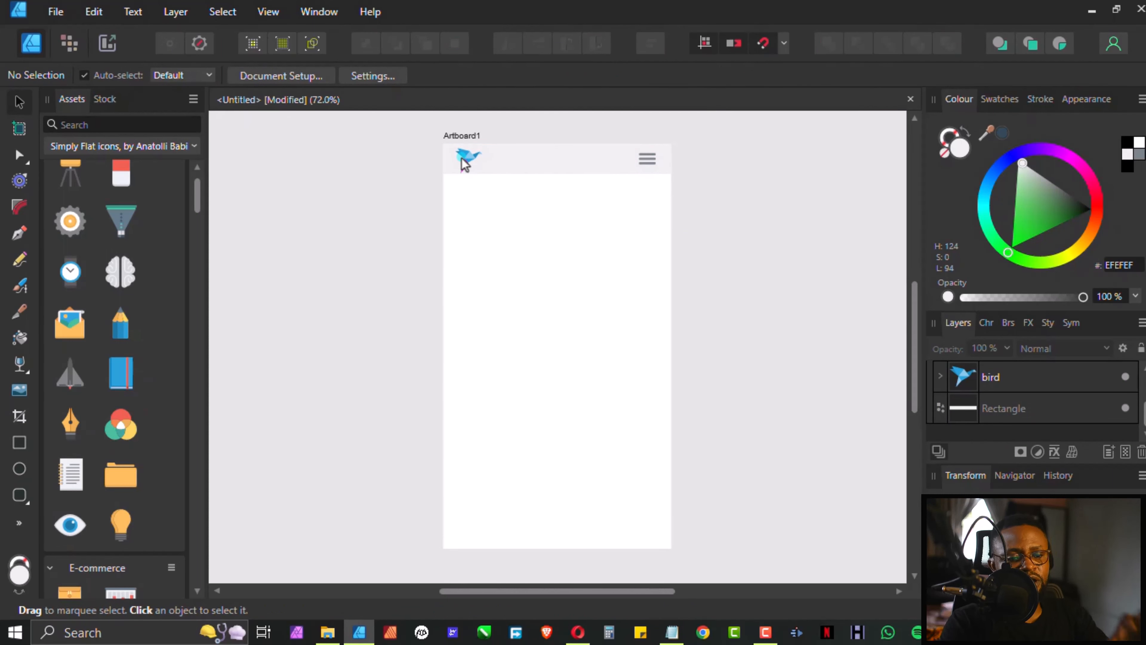
Select the bird logo and menu icon together and try to attach them to the header rectangle as masks.
{"action": "left_click", "coordinate": [653, 159]}
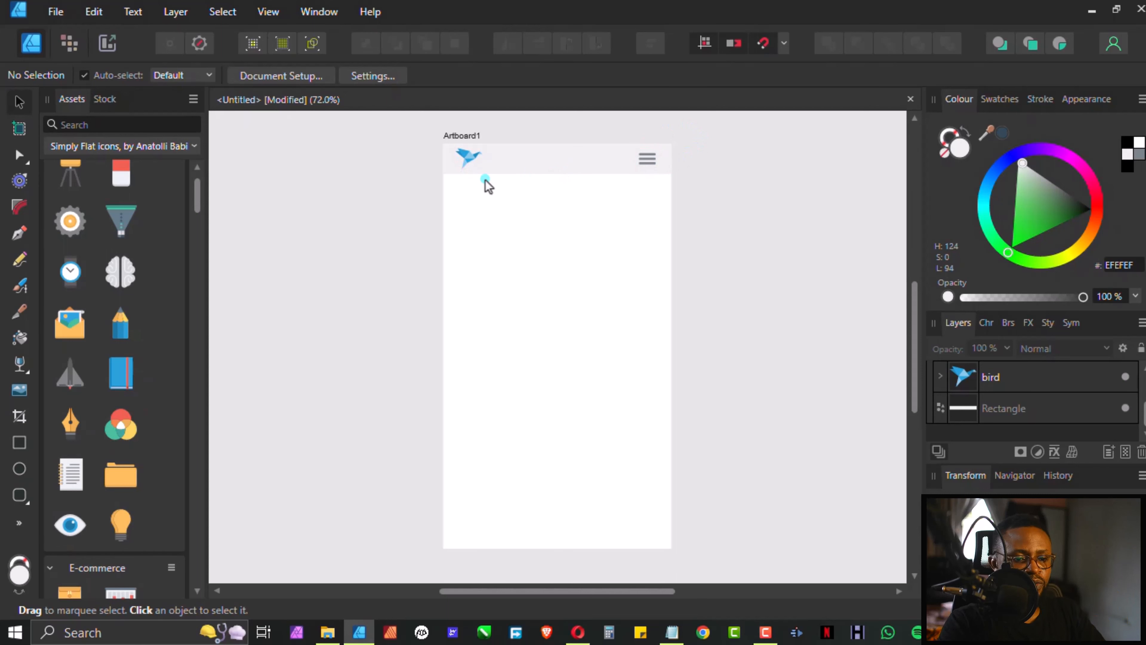
{"action": "left_click", "coordinate": [471, 161], "text": "shift"}
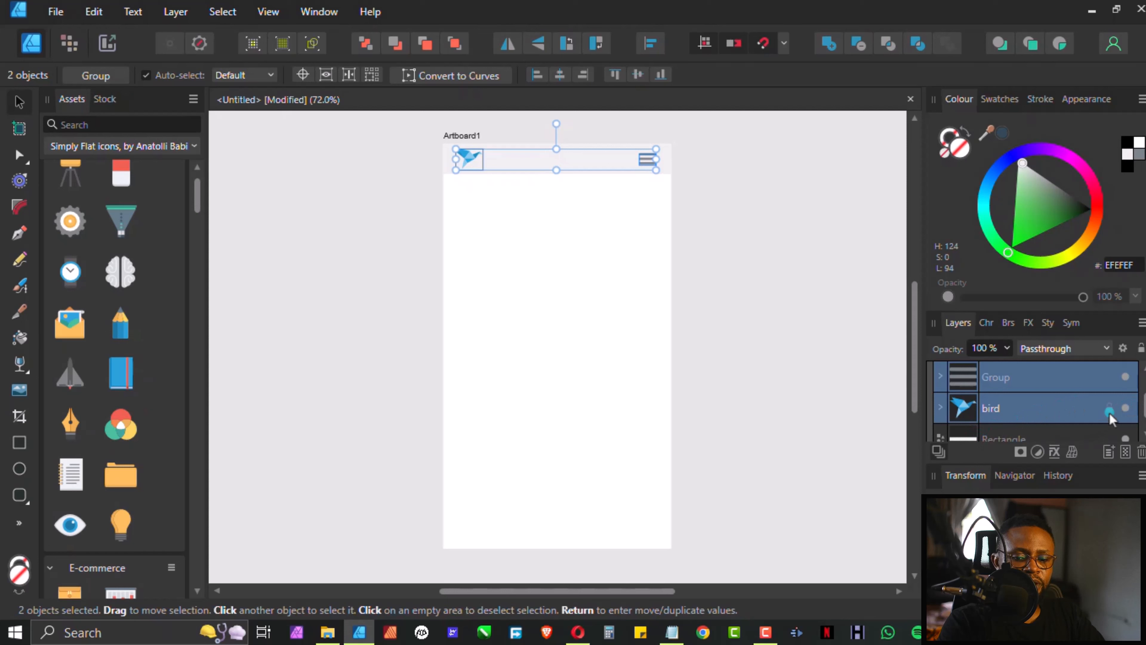
{"action": "left_click_drag", "start_coordinate": [1144, 395], "coordinate": [1144, 397]}
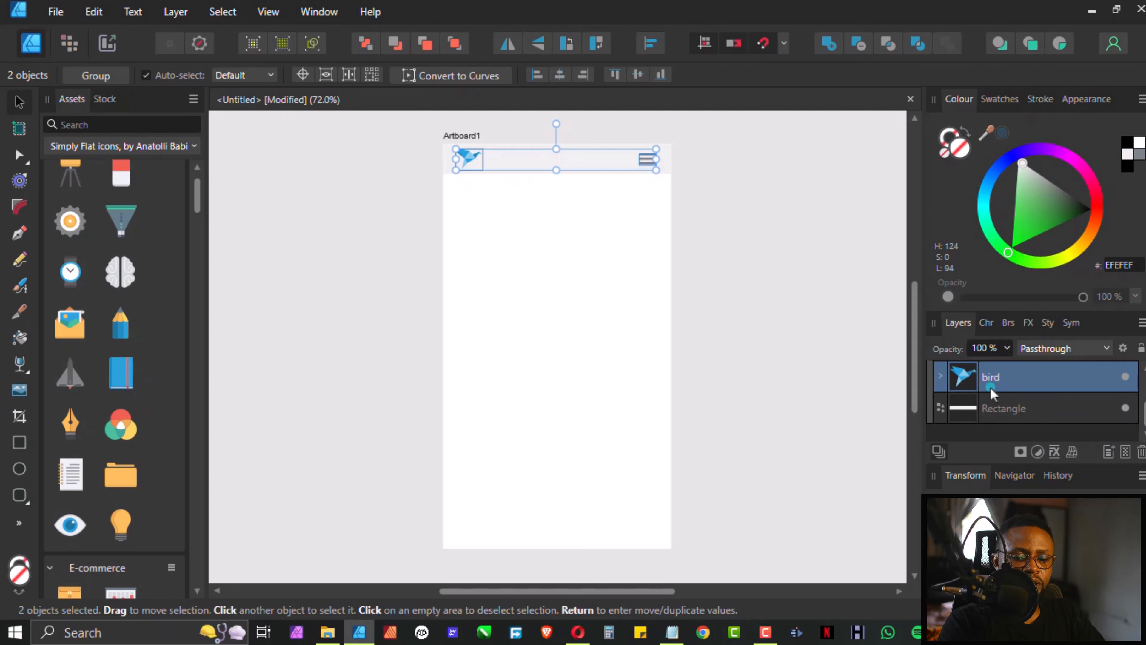
{"action": "left_click_drag", "start_coordinate": [961, 379], "coordinate": [960, 410]}
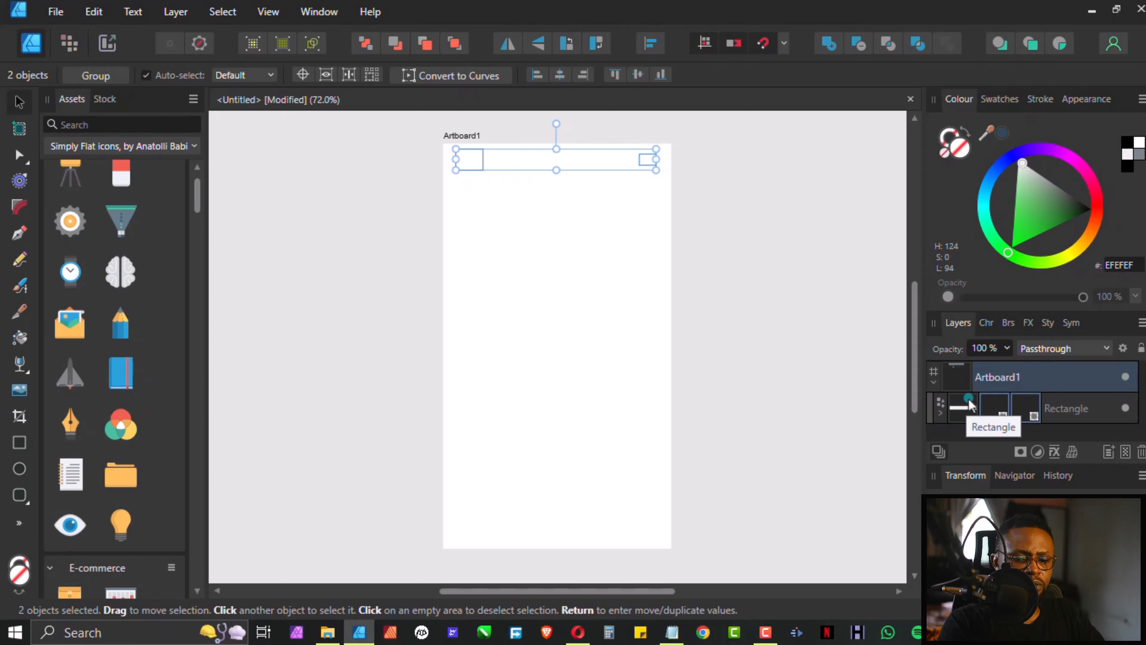
{"action": "left_click", "coordinate": [1001, 374]}
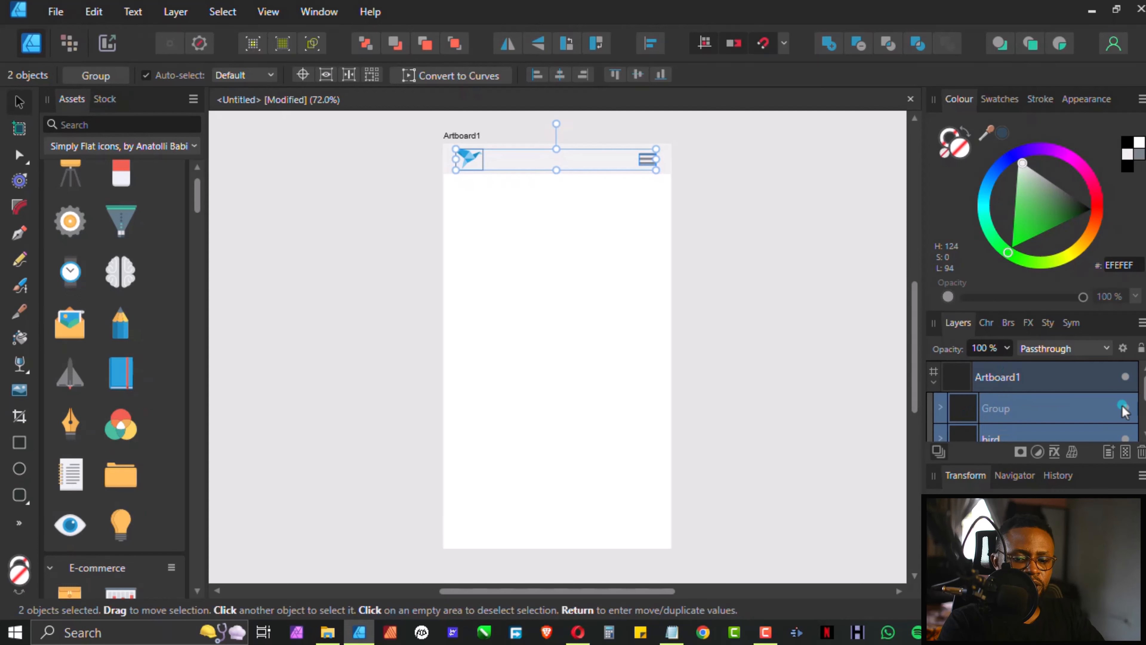
Nest the selected bird logo and menu icon inside the header rectangle as its child layers.
{"action": "scroll", "coordinate": [1143, 436], "scroll_direction": "down", "scroll_amount": 1}
{"action": "left_click", "coordinate": [1032, 433]}
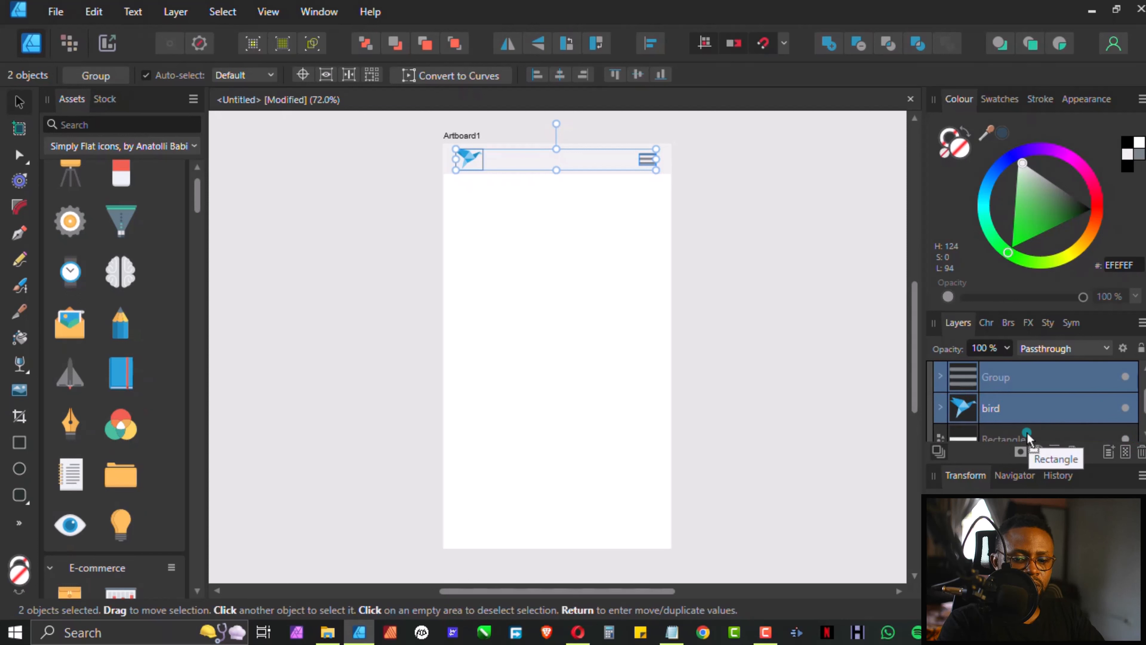
{"action": "scroll", "coordinate": [1137, 435], "scroll_direction": "down", "scroll_amount": 1}
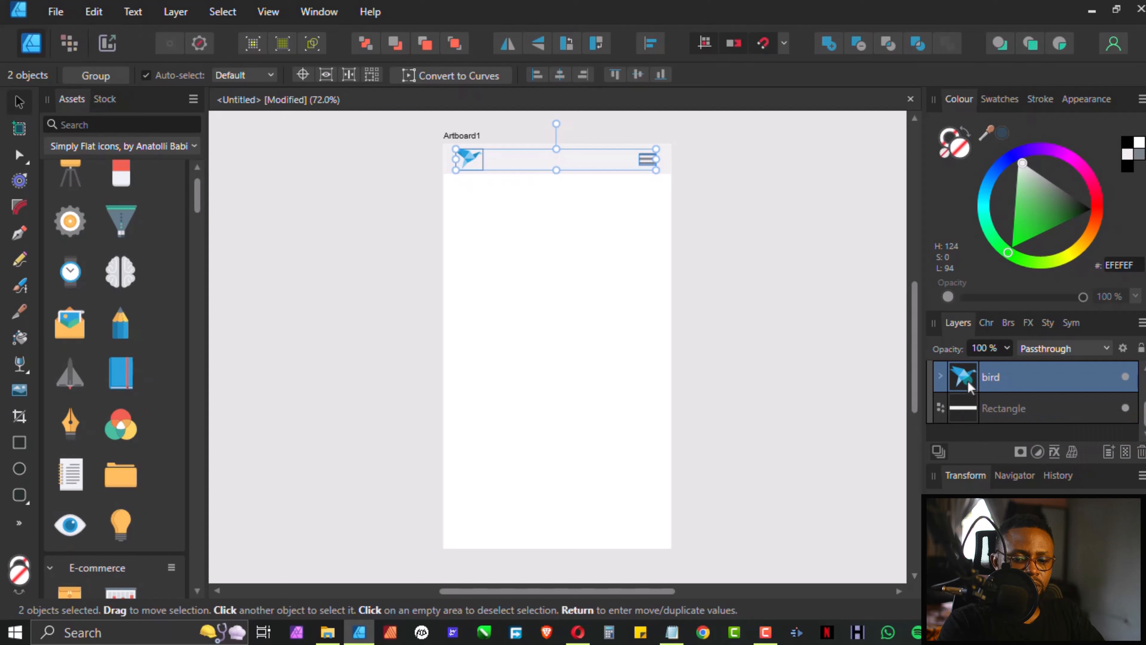
{"action": "left_click_drag", "start_coordinate": [969, 386], "coordinate": [1008, 409]}
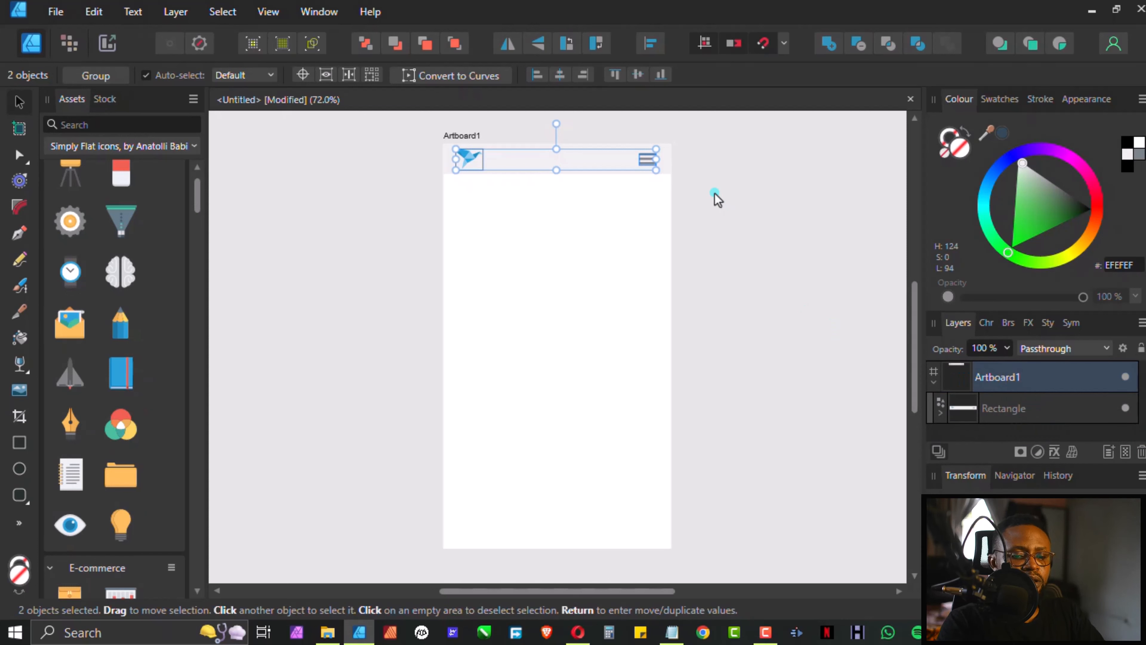
{"action": "left_click", "coordinate": [721, 164]}
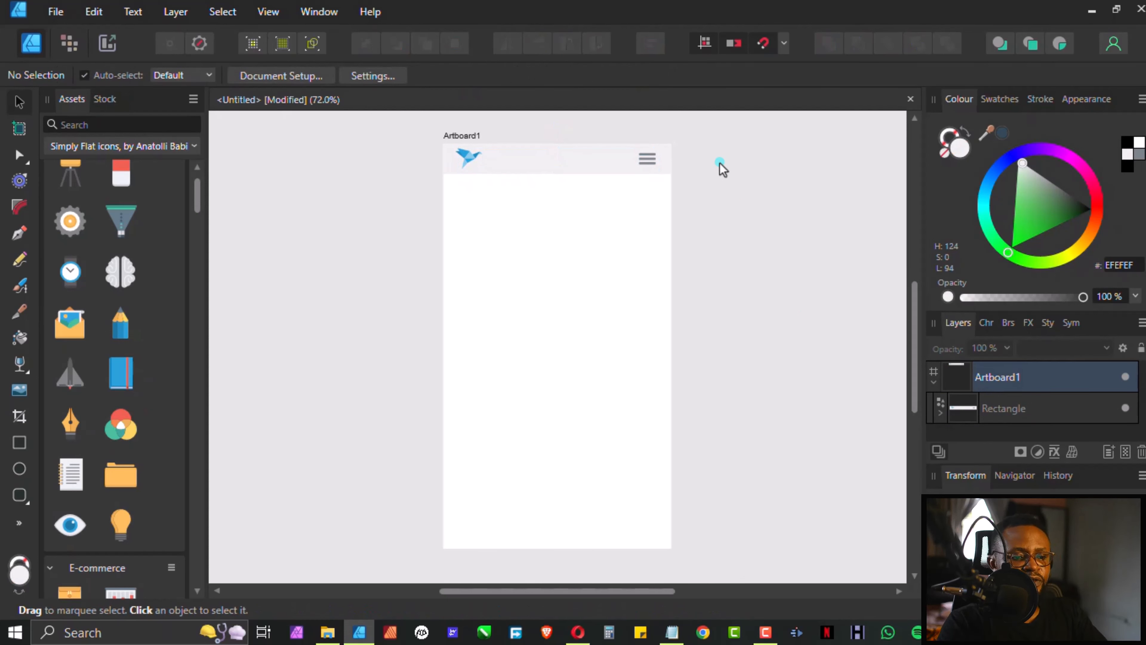
Display the Constraints panel and leave it floating in the empty space to the right of the artboard.
{"action": "left_click", "coordinate": [309, 170]}
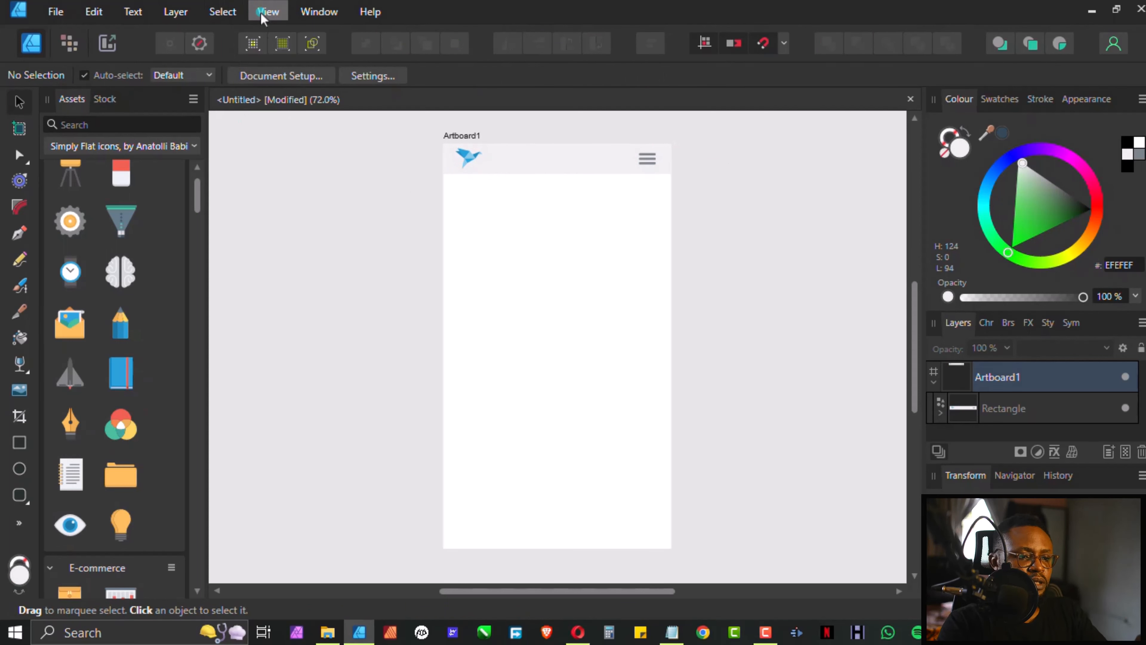
{"action": "left_click", "coordinate": [310, 13]}
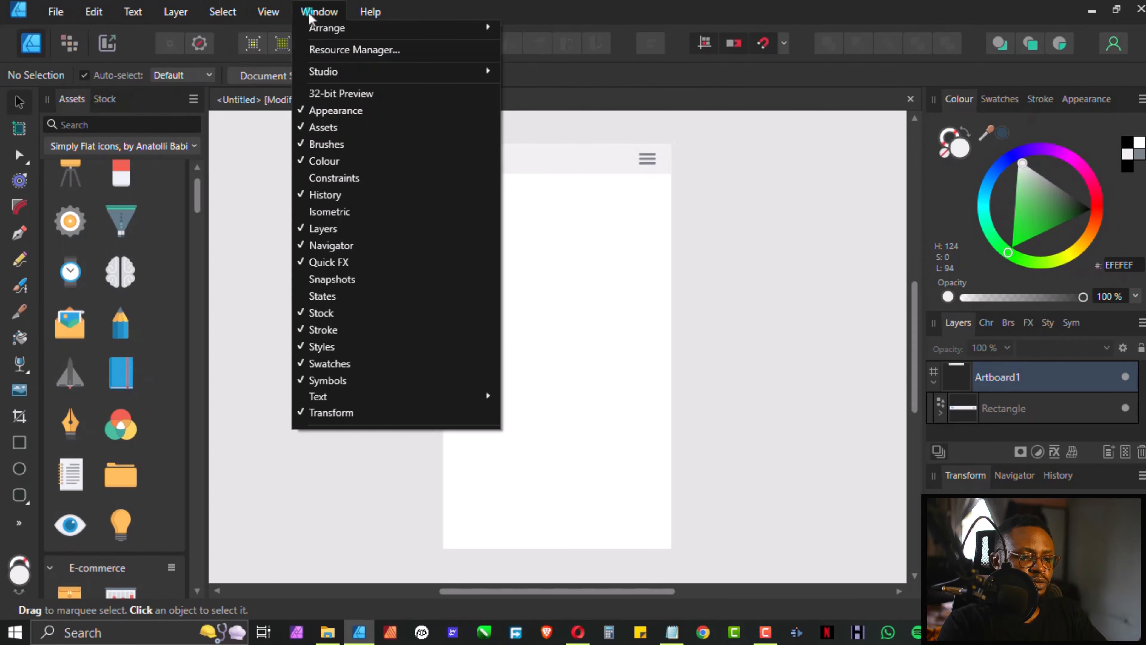
{"action": "left_click", "coordinate": [331, 177]}
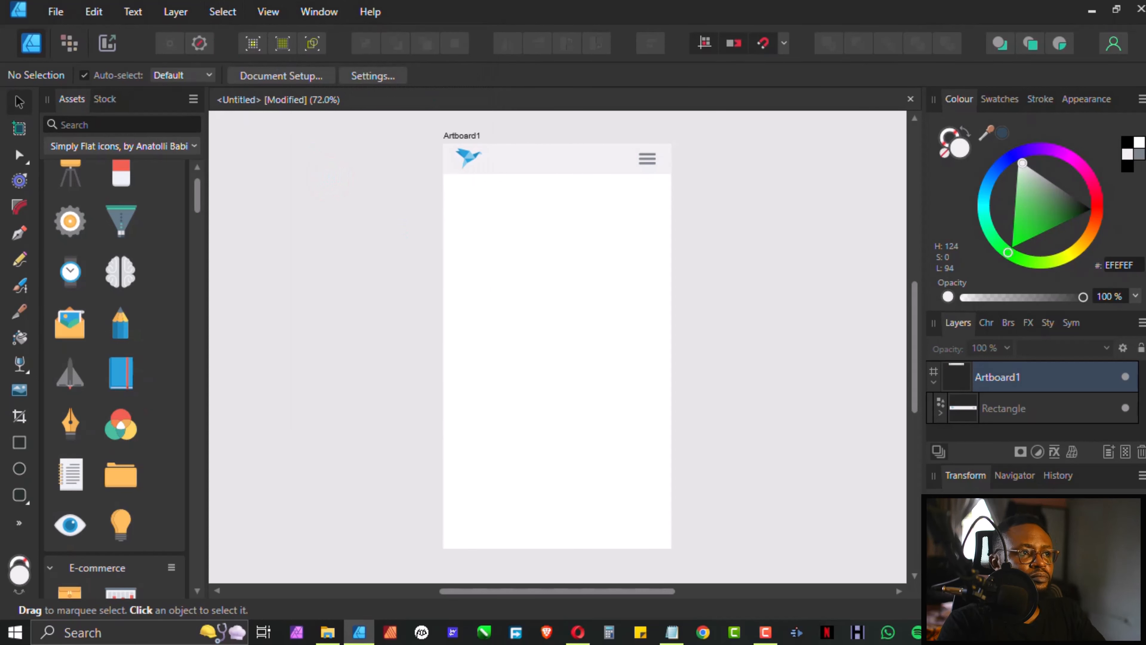
{"action": "left_click_drag", "start_coordinate": [248, 356], "coordinate": [996, 109]}
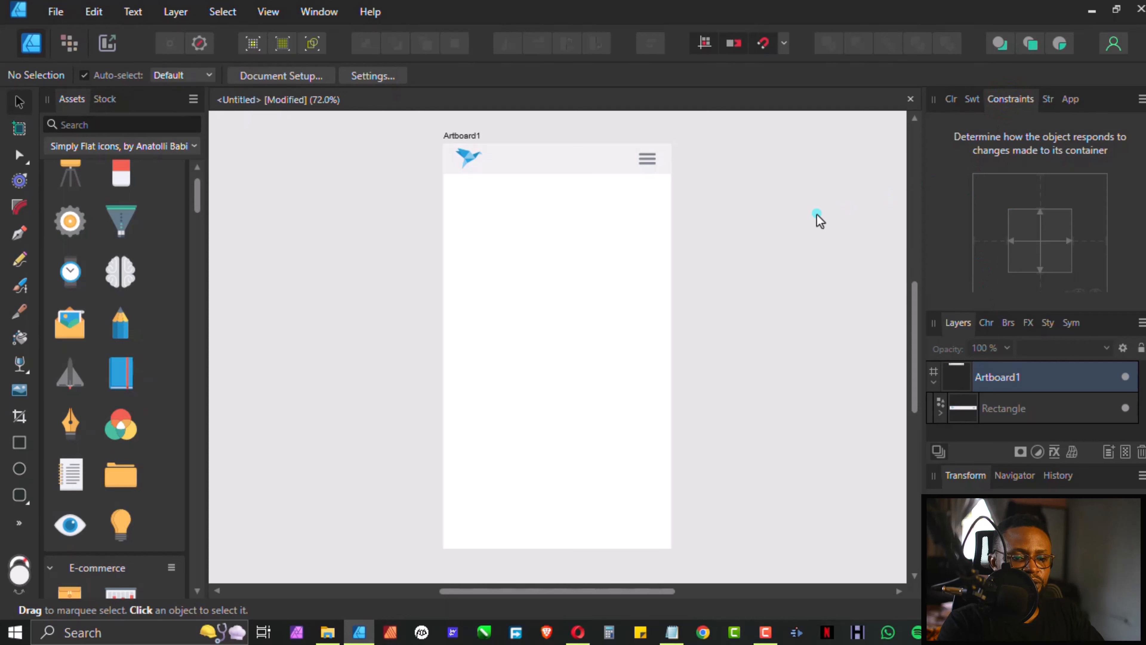
{"action": "mouse_move", "coordinate": [745, 177]}
{"action": "left_mouse_down"}
{"action": "mouse_move", "coordinate": [721, 149]}
{"action": "mouse_move", "coordinate": [727, 171]}
{"action": "left_mouse_up"}
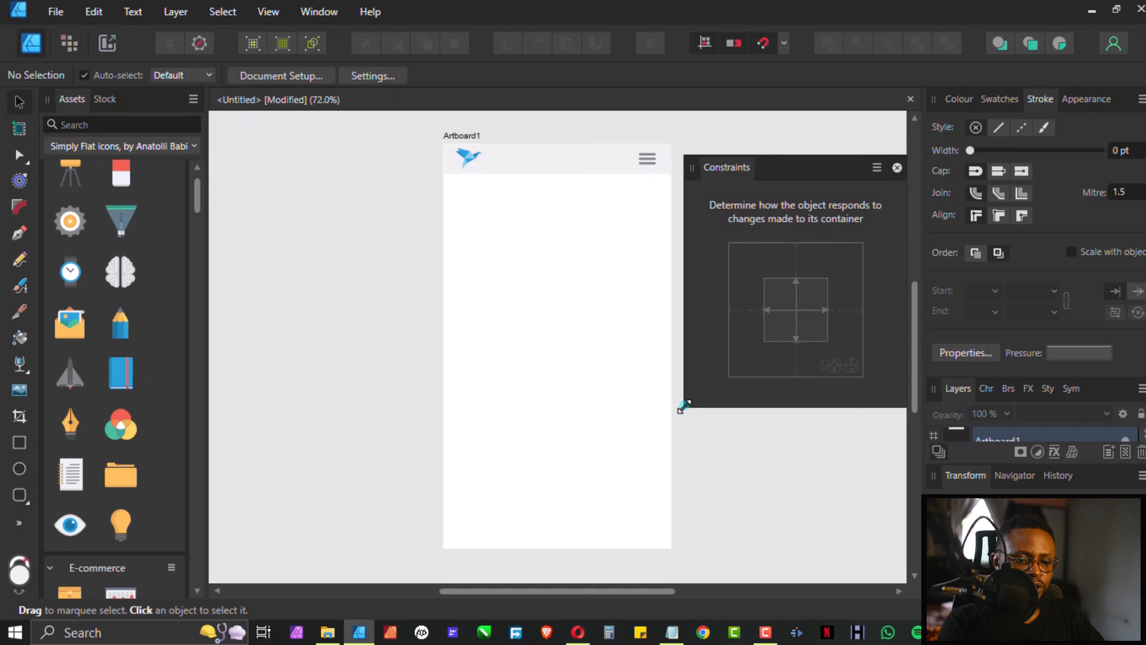
{"action": "left_click_drag", "start_coordinate": [807, 168], "coordinate": [806, 148]}
{"action": "scroll", "coordinate": [602, 382], "scroll_direction": "left", "scroll_amount": 1}
{"action": "scroll", "coordinate": [602, 381], "scroll_direction": "right", "scroll_amount": 2}
{"action": "scroll", "coordinate": [602, 381], "scroll_direction": "left", "scroll_amount": 1}
{"action": "scroll", "coordinate": [602, 382], "scroll_direction": "right", "scroll_amount": 3}
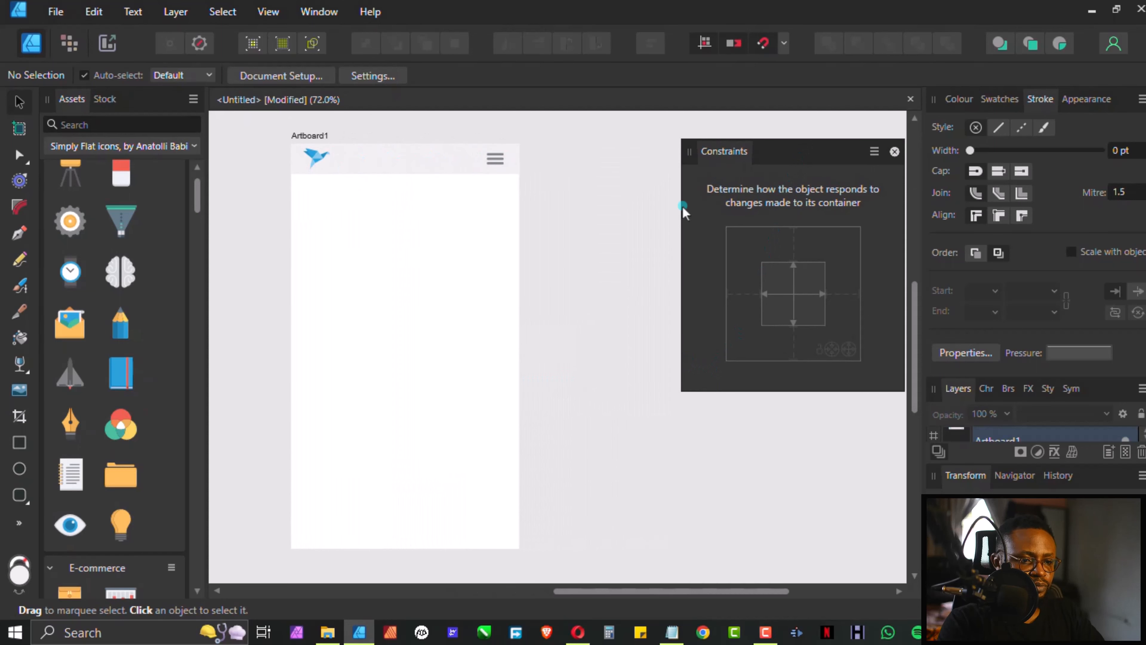
{"action": "left_click_drag", "start_coordinate": [812, 149], "coordinate": [692, 161]}
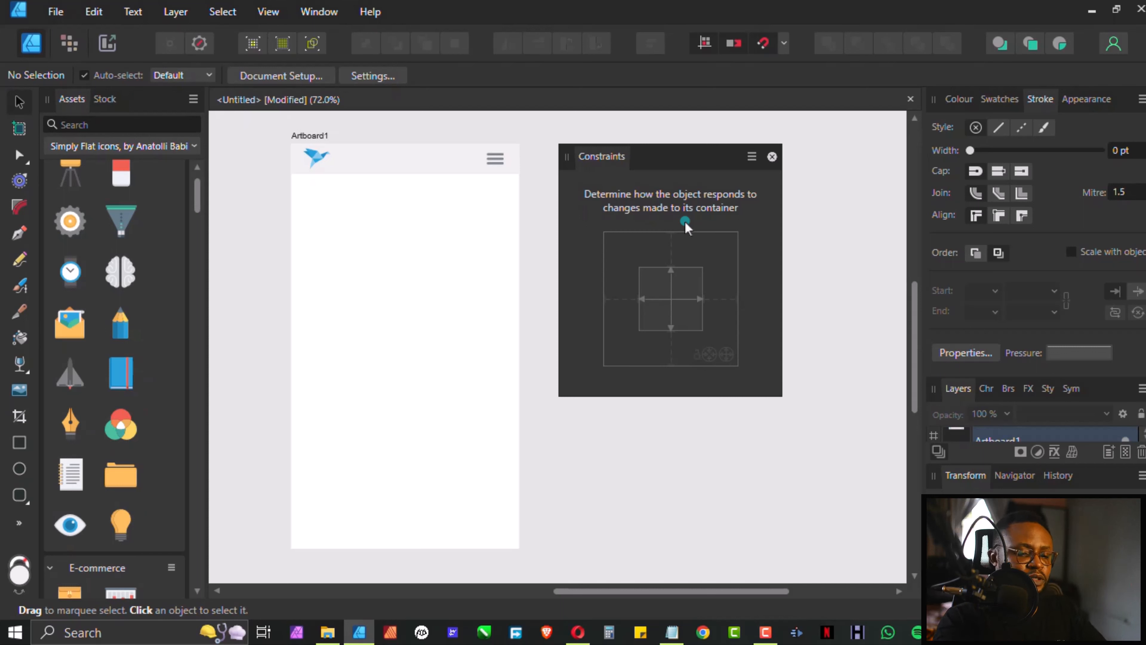
Anchor the bird logo to the top and left edges of its header bar container.
{"action": "left_click", "coordinate": [399, 168]}
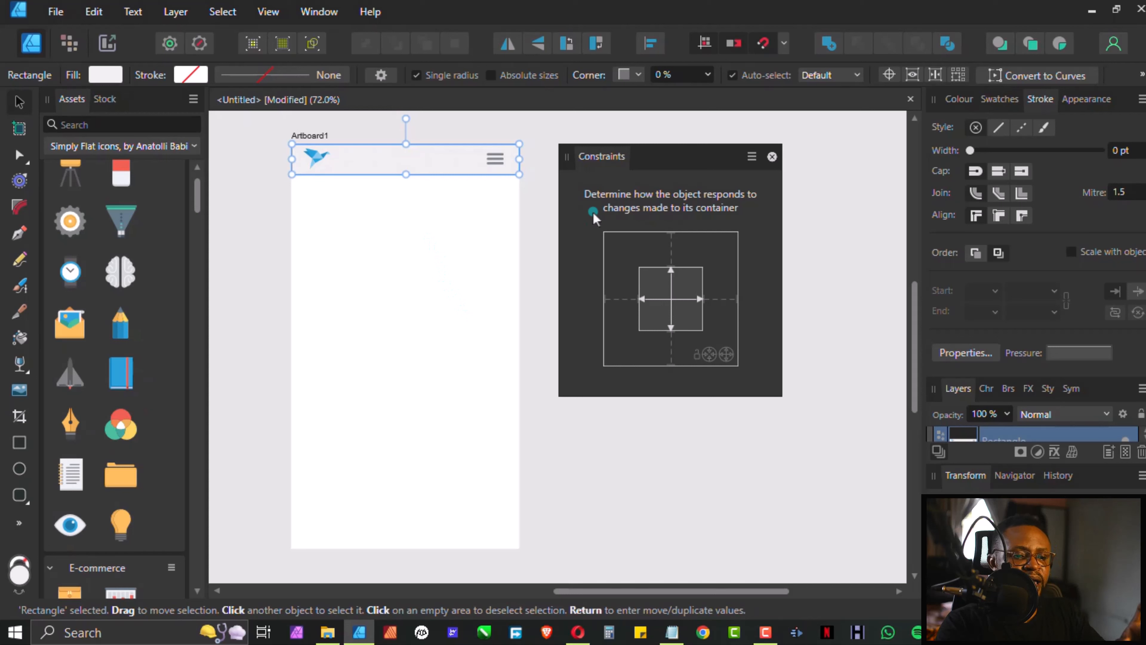
{"action": "left_click", "coordinate": [451, 307]}
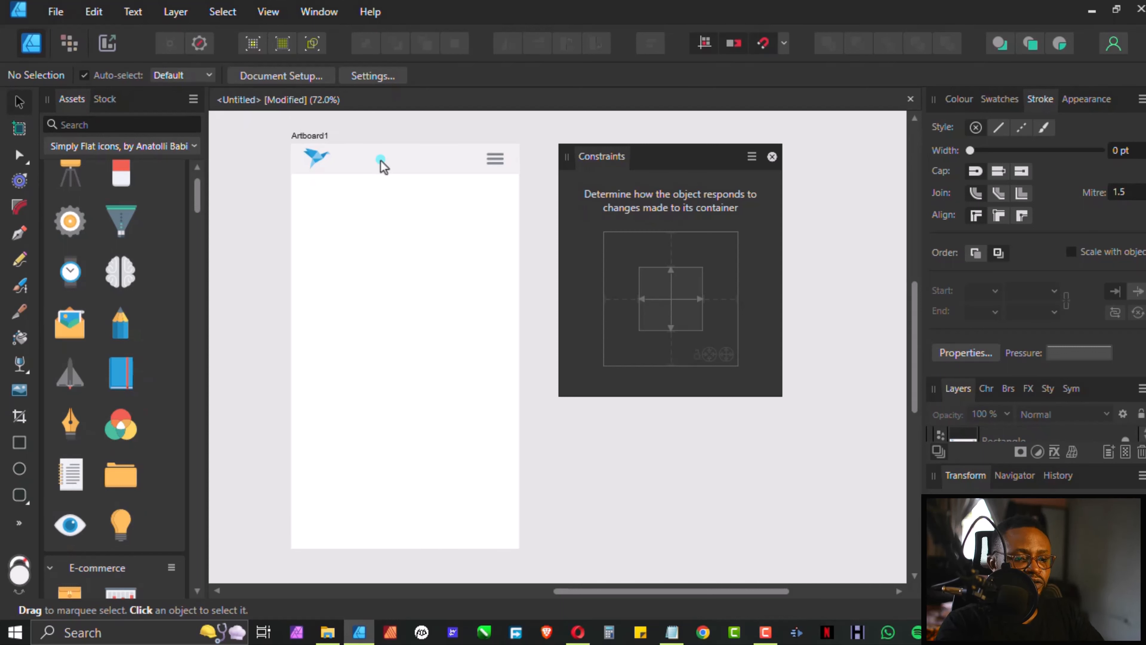
{"action": "left_click", "coordinate": [313, 158]}
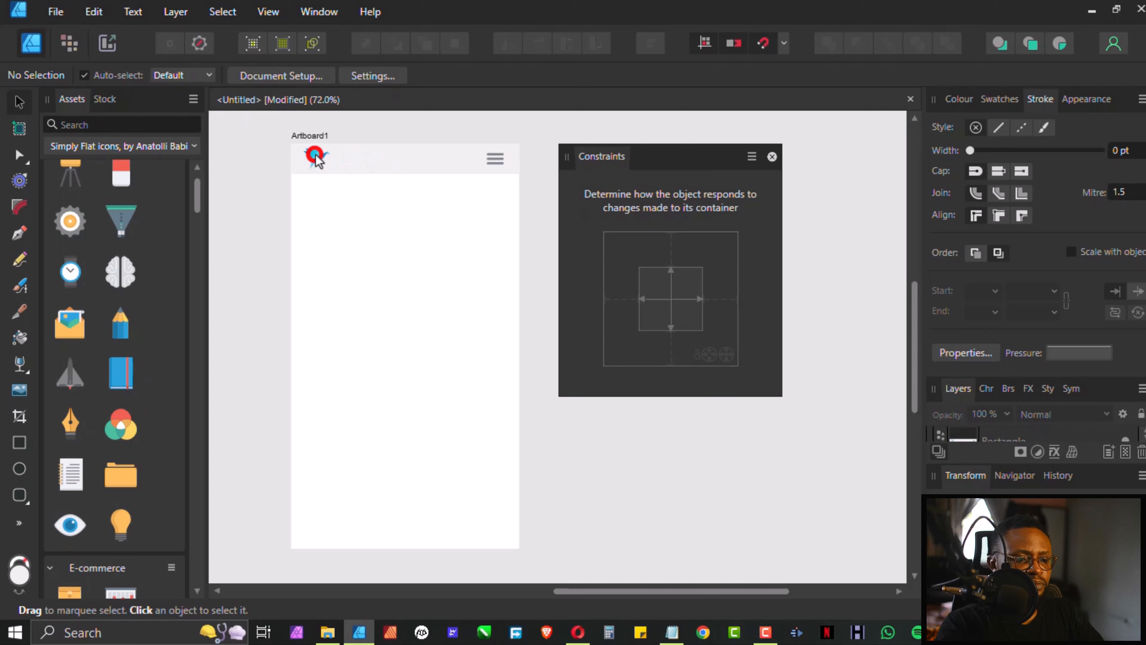
{"action": "left_click", "coordinate": [318, 158]}
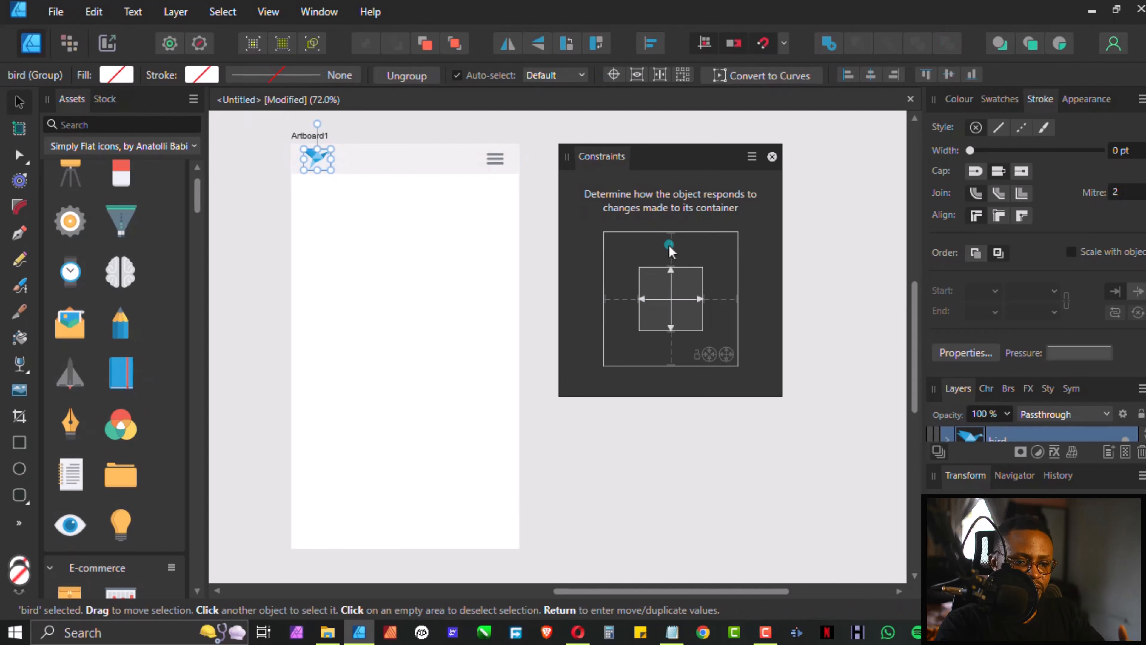
{"action": "left_click", "coordinate": [616, 298]}
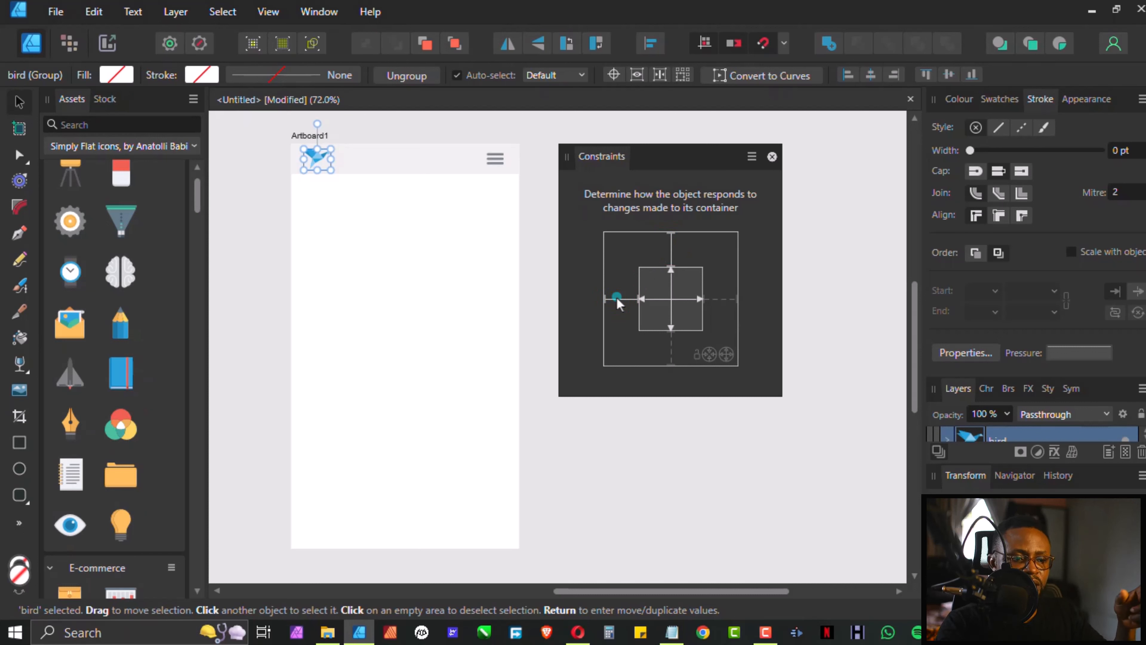
Anchor the menu icon to the header bar's top and right edges, and disable its horizontal and vertical scaling.
{"action": "left_click", "coordinate": [495, 158]}
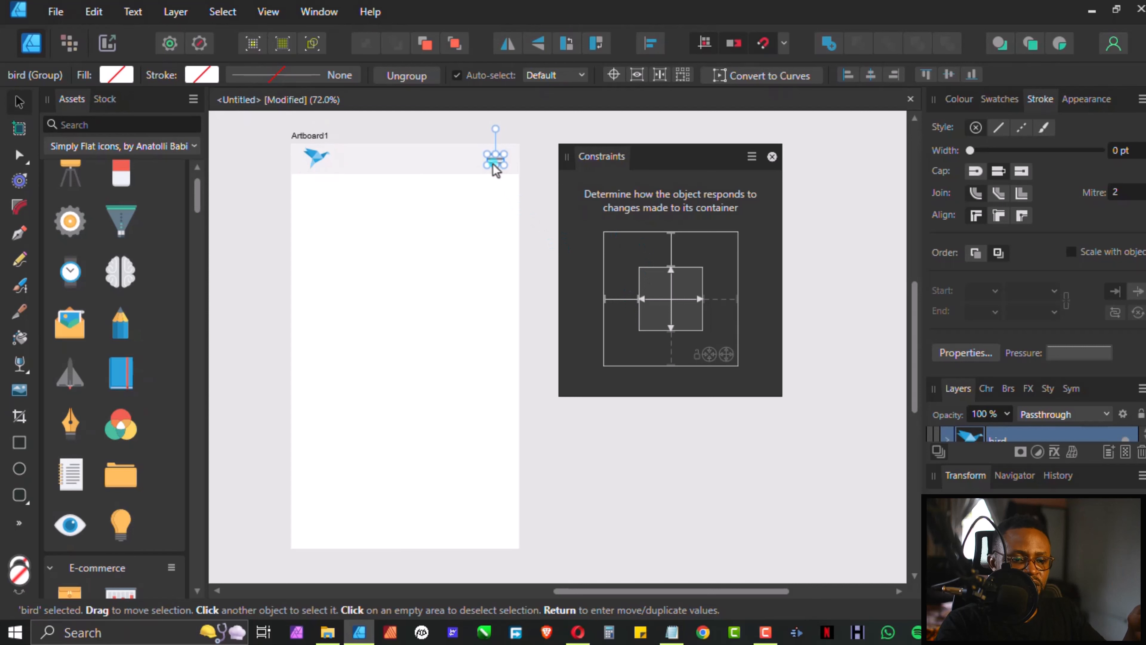
{"action": "left_click", "coordinate": [667, 271]}
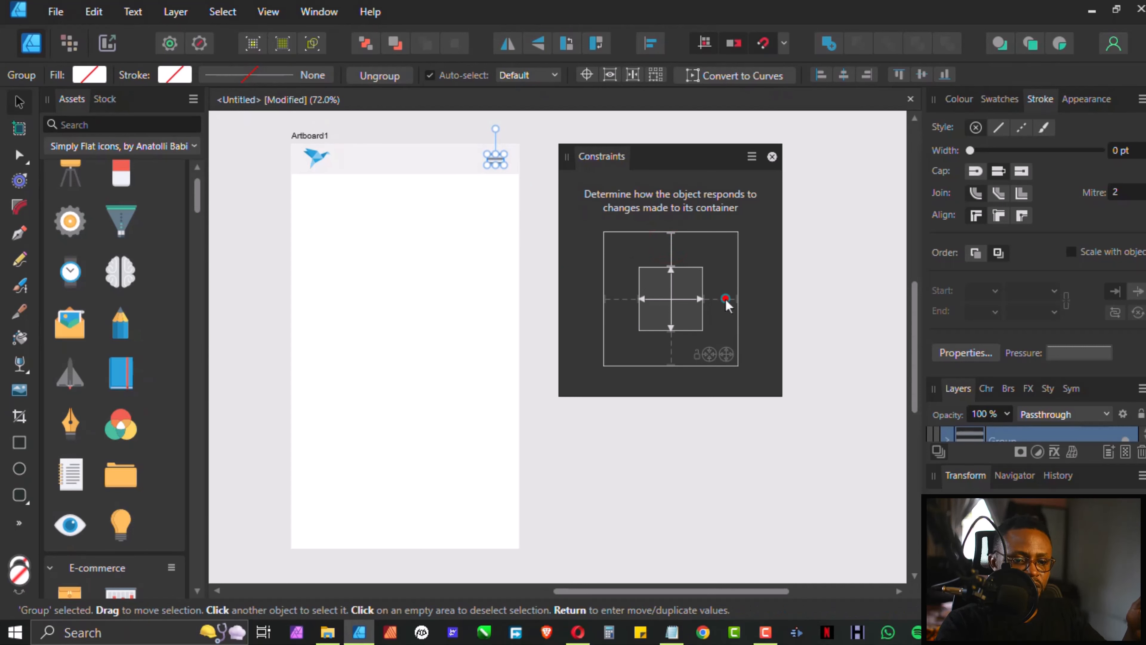
{"action": "left_click", "coordinate": [669, 281]}
{"action": "left_click", "coordinate": [678, 299]}
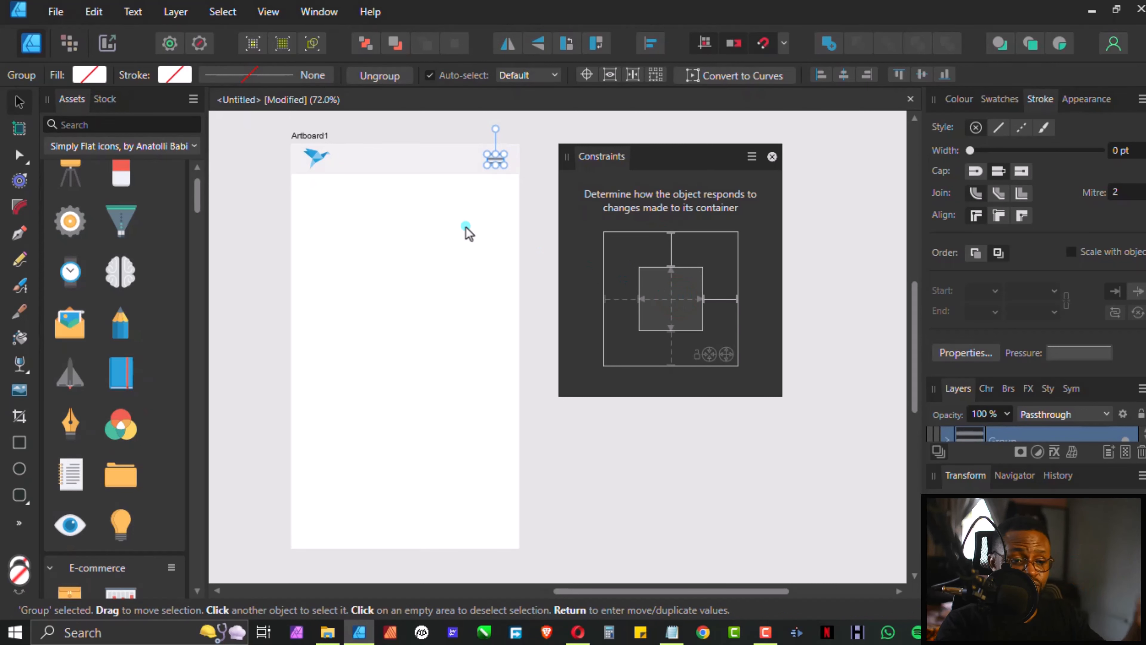
Disable horizontal and vertical scaling for the bird logo so it keeps its size.
{"action": "left_click", "coordinate": [318, 164]}
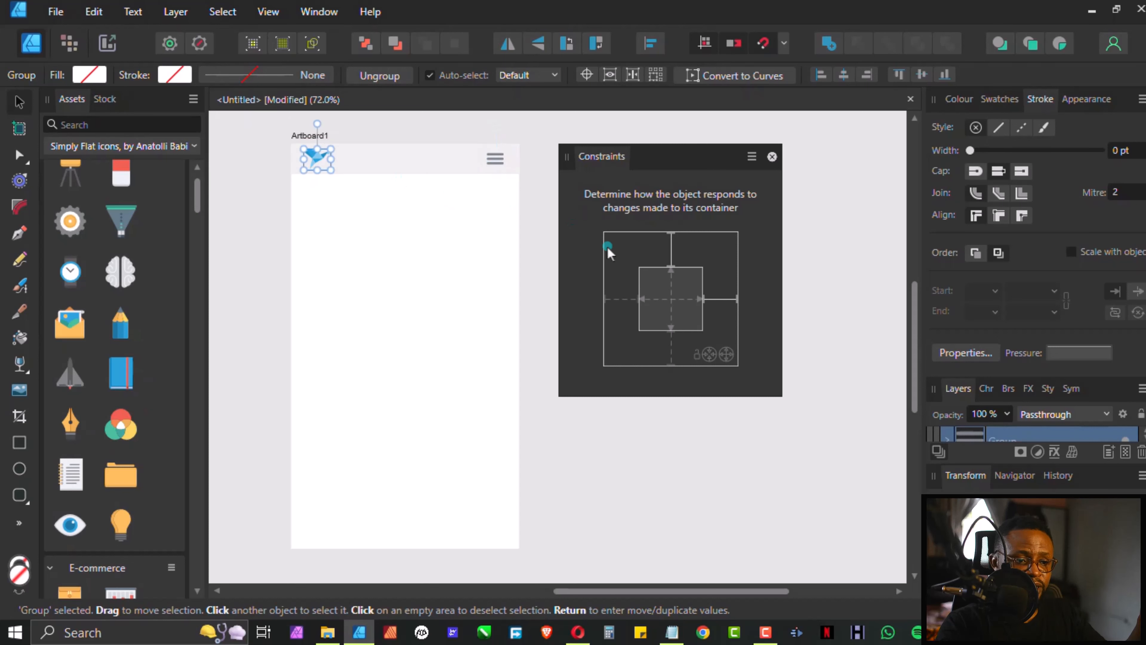
{"action": "left_click", "coordinate": [670, 281]}
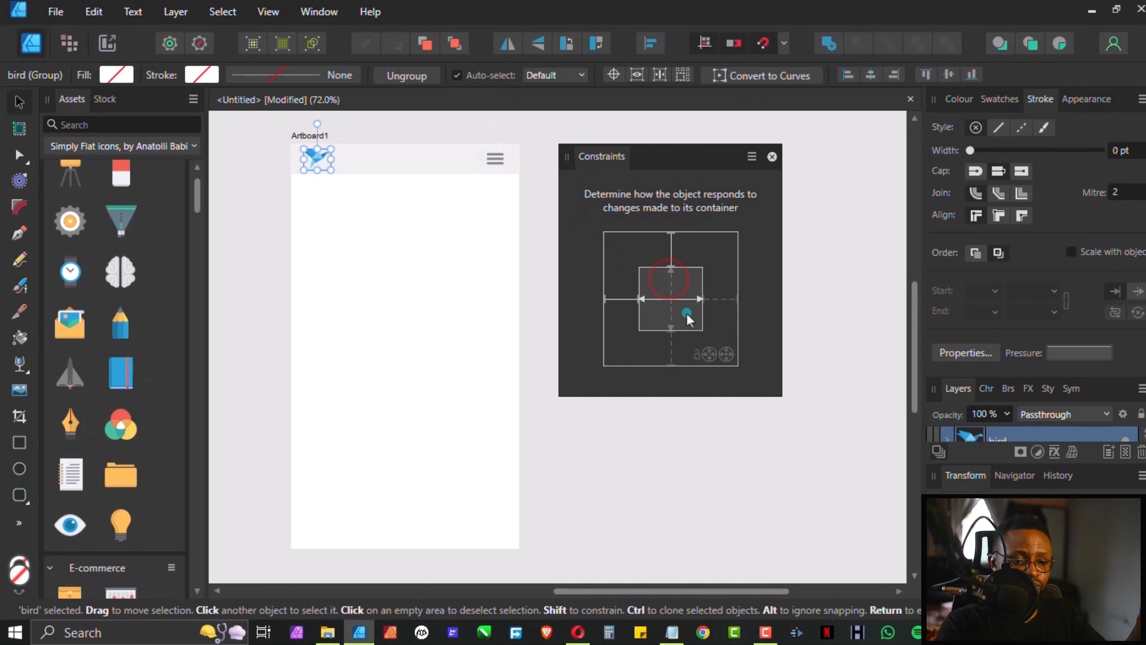
{"action": "left_click", "coordinate": [680, 299]}
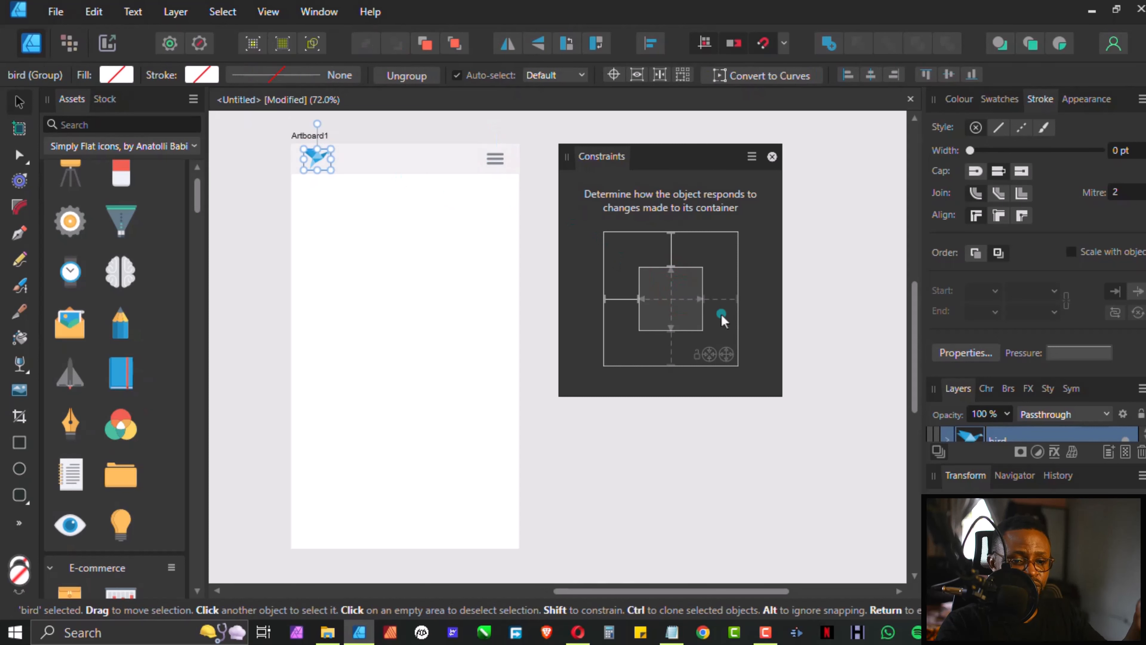
Anchor the header rectangle to the artboard's top, left and right edges, and display its colour settings.
{"action": "left_click", "coordinate": [416, 170]}
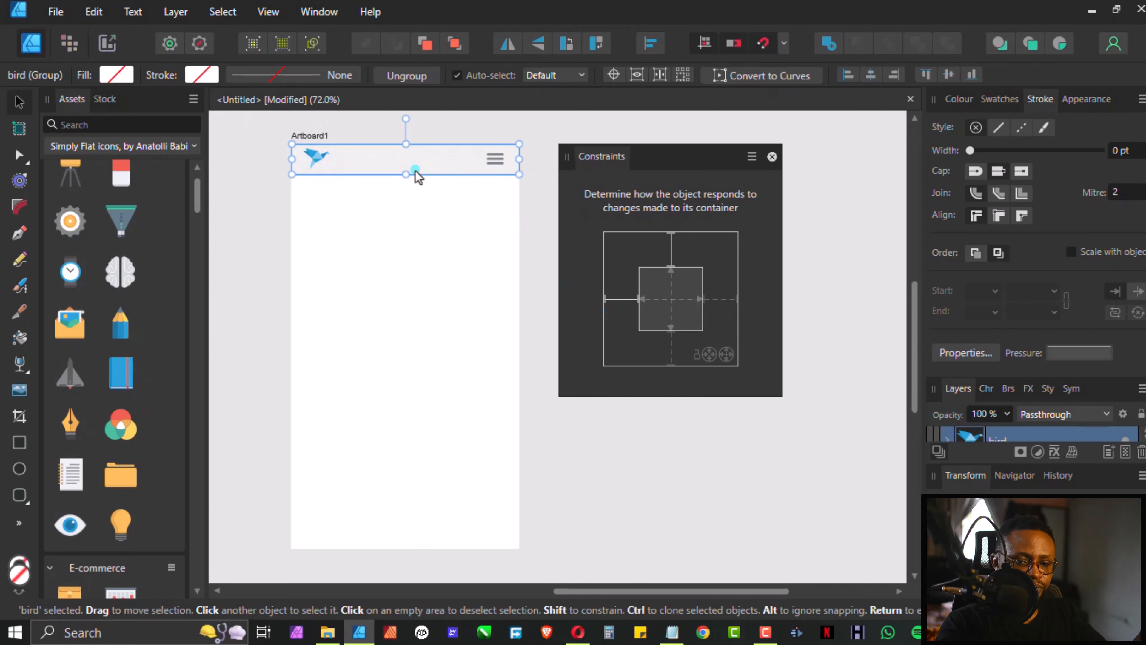
{"action": "left_click", "coordinate": [416, 170]}
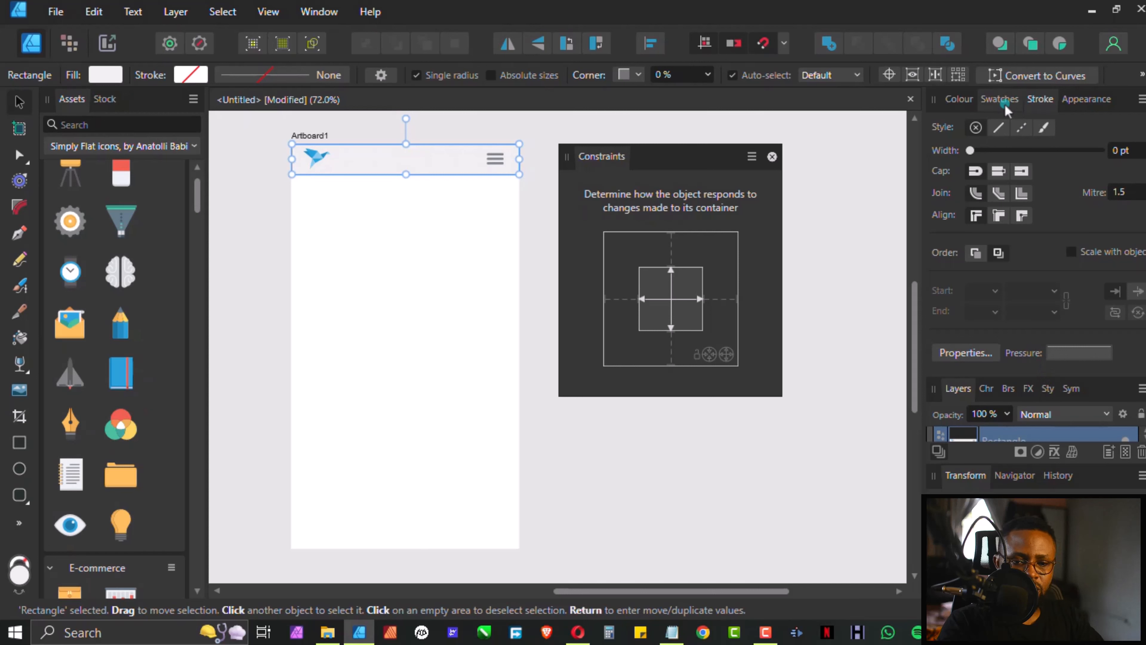
{"action": "left_click", "coordinate": [996, 103]}
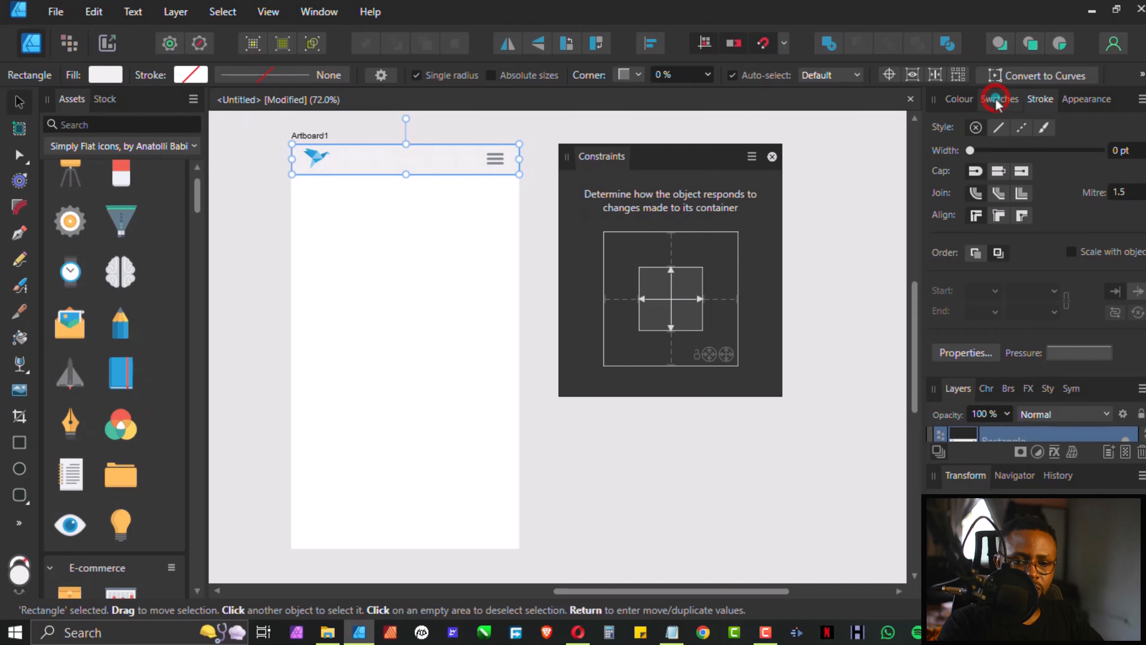
{"action": "left_click", "coordinate": [961, 100]}
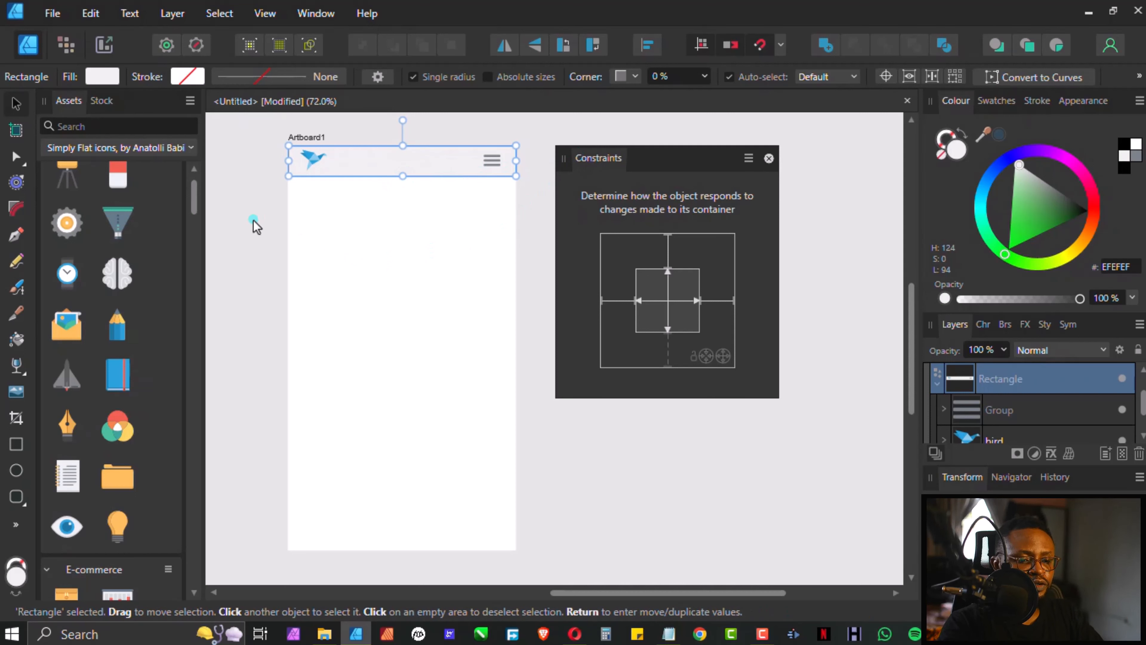
Draw a white-filled rectangle directly below the header bar, spanning the artboard's width and reaching about two thirds down the artboard.
{"action": "left_click", "coordinate": [253, 193]}
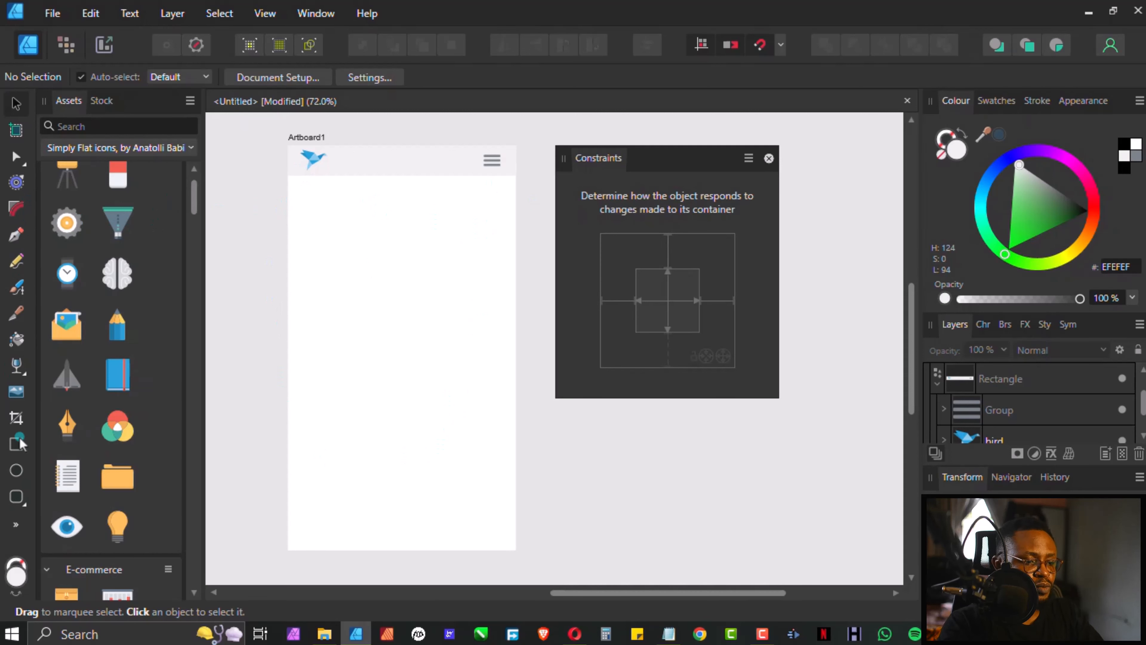
{"action": "key", "text": "m"}
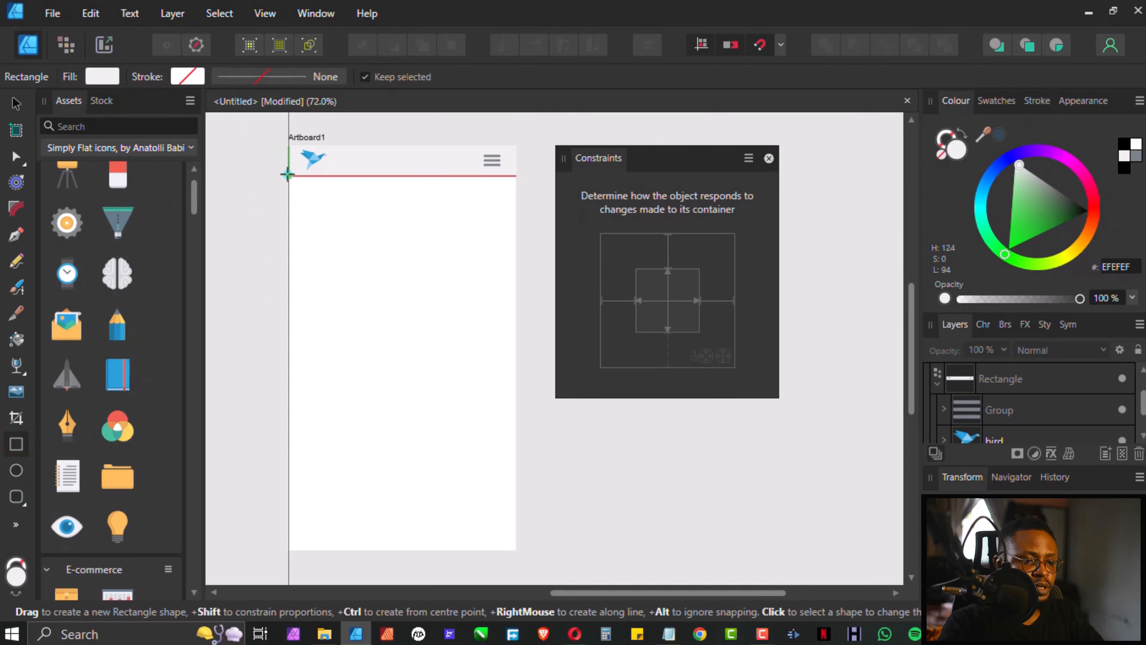
{"action": "left_click_drag", "start_coordinate": [287, 175], "coordinate": [516, 419]}
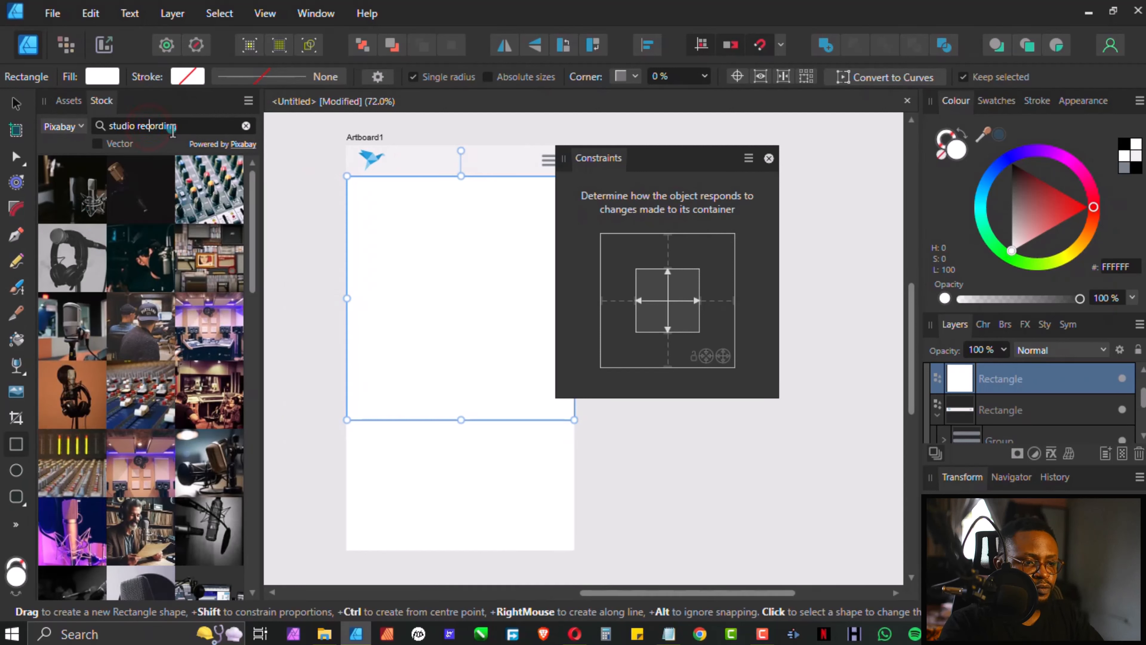
Search the Pixabay stock images for "origami", replacing the existing search term.
{"action": "left_click_drag", "start_coordinate": [177, 127], "coordinate": [23, 122]}
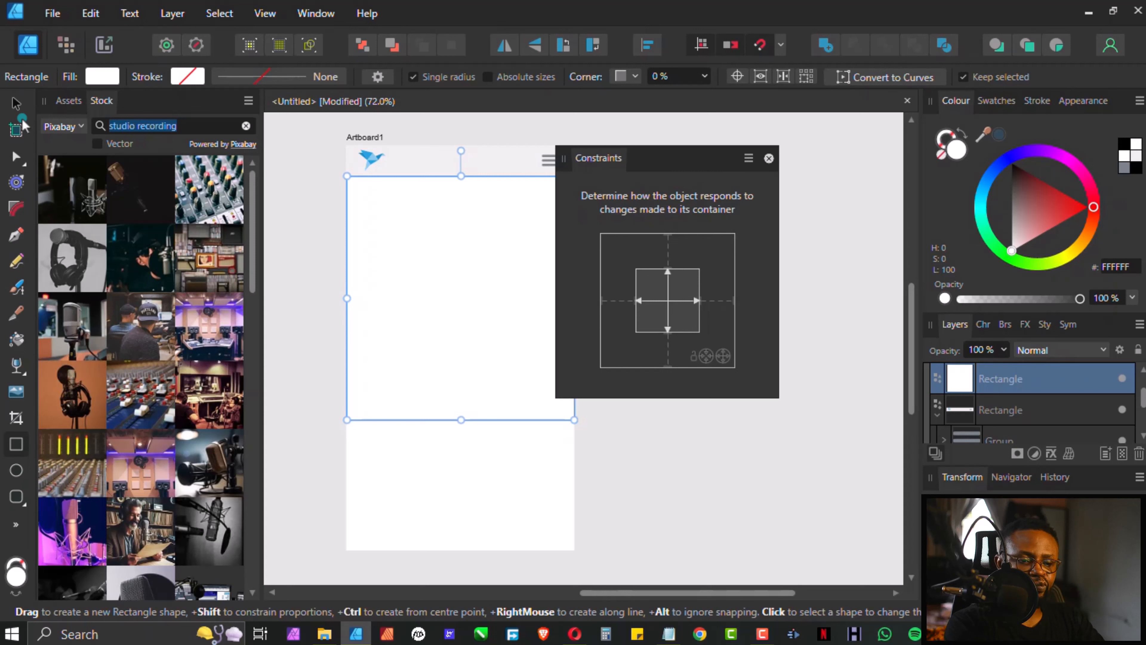
{"action": "type", "text": "d"}
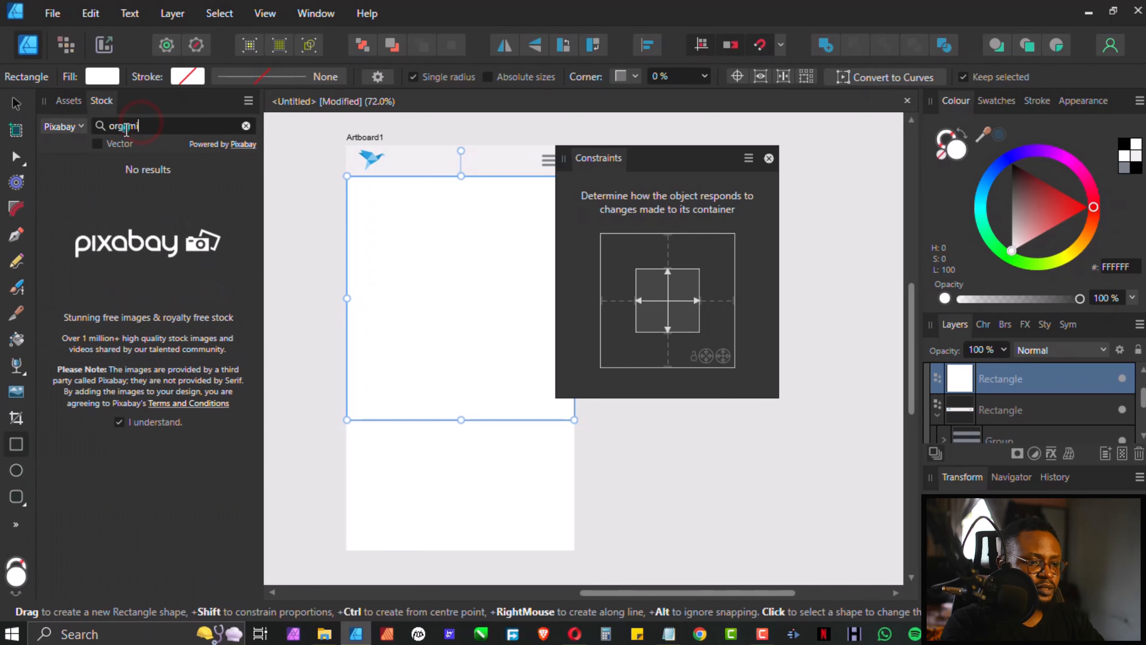
{"action": "type", "text": "i"}
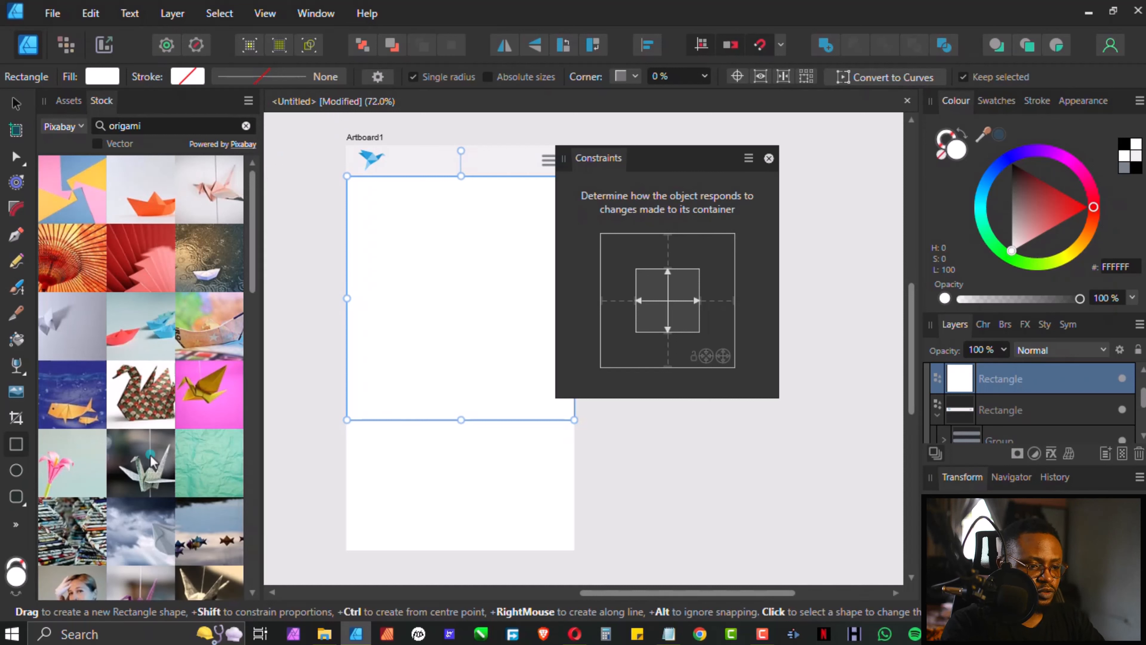
Find the orange origami crane photo on a white background in the stock results and place it on the artboard.
{"action": "scroll", "coordinate": [171, 419], "scroll_direction": "down", "scroll_amount": 4}
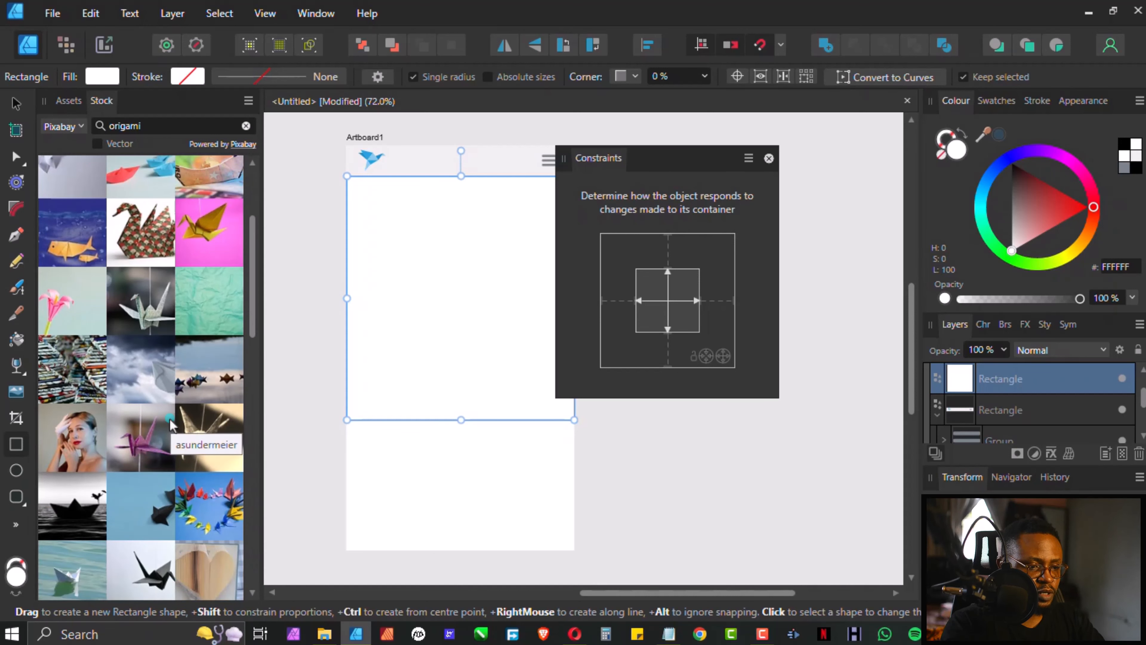
{"action": "scroll", "coordinate": [170, 419], "scroll_direction": "down", "scroll_amount": 3}
{"action": "scroll", "coordinate": [170, 421], "scroll_direction": "down", "scroll_amount": 2}
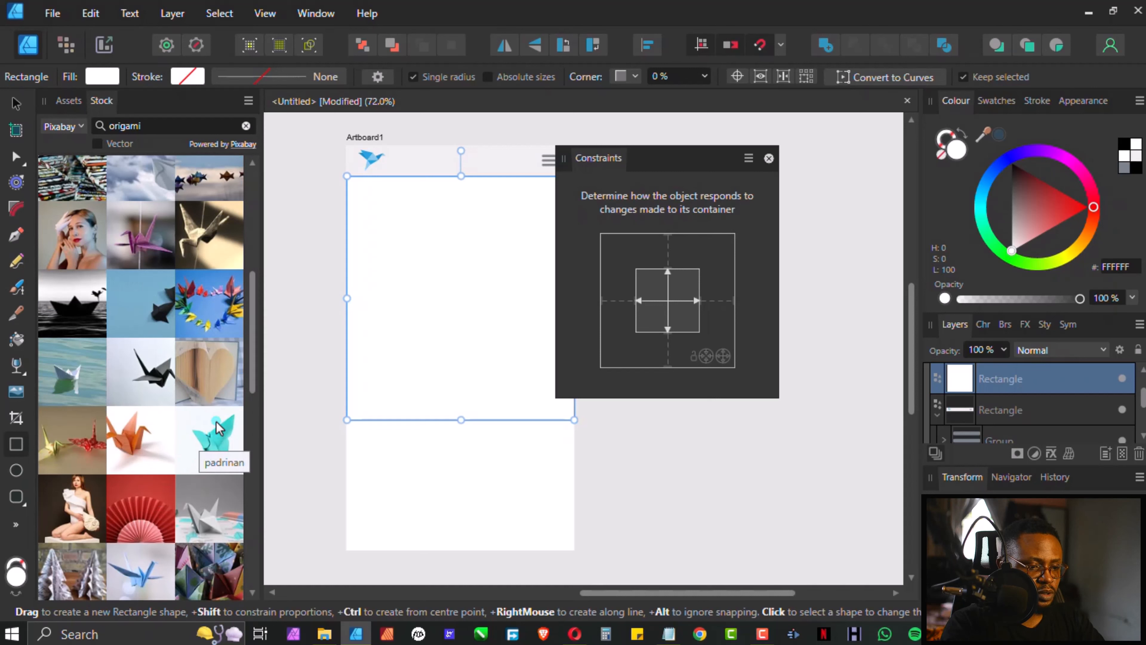
{"action": "scroll", "coordinate": [212, 434], "scroll_direction": "down", "scroll_amount": 2}
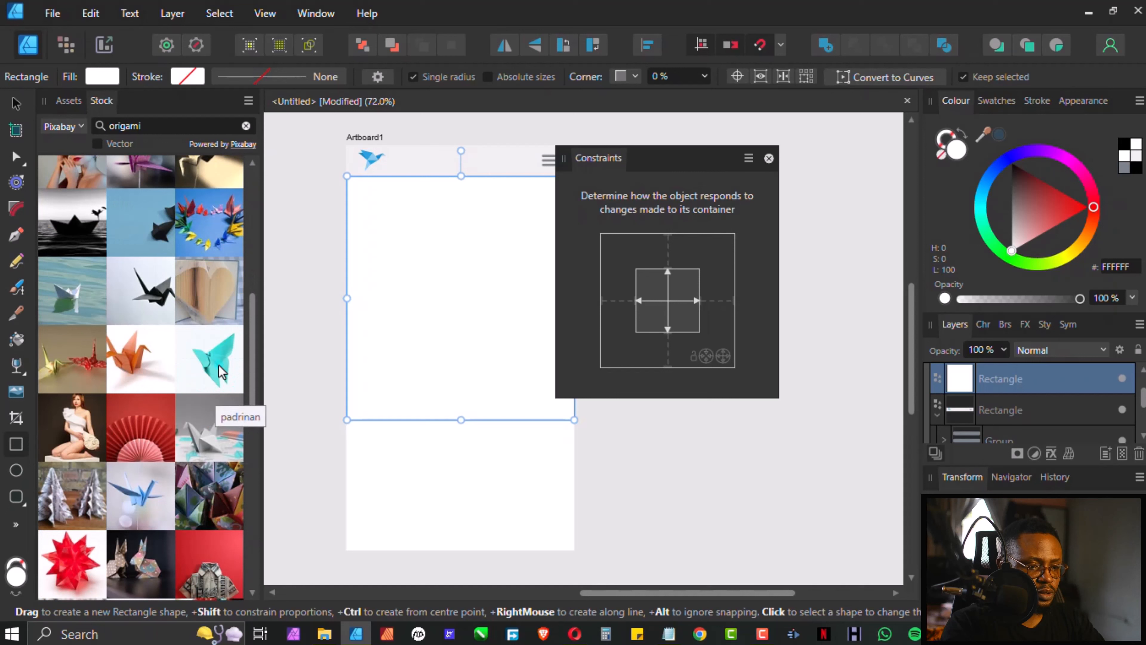
{"action": "left_click", "coordinate": [209, 359]}
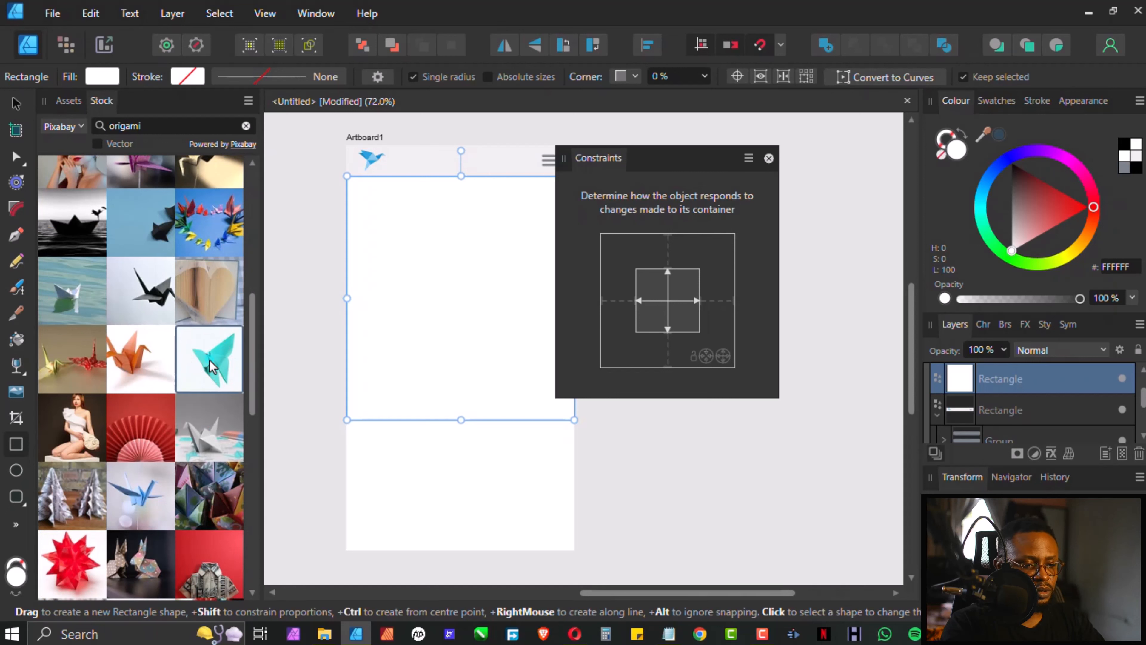
{"action": "left_click", "coordinate": [146, 370]}
{"action": "left_click_drag", "start_coordinate": [129, 359], "coordinate": [447, 312]}
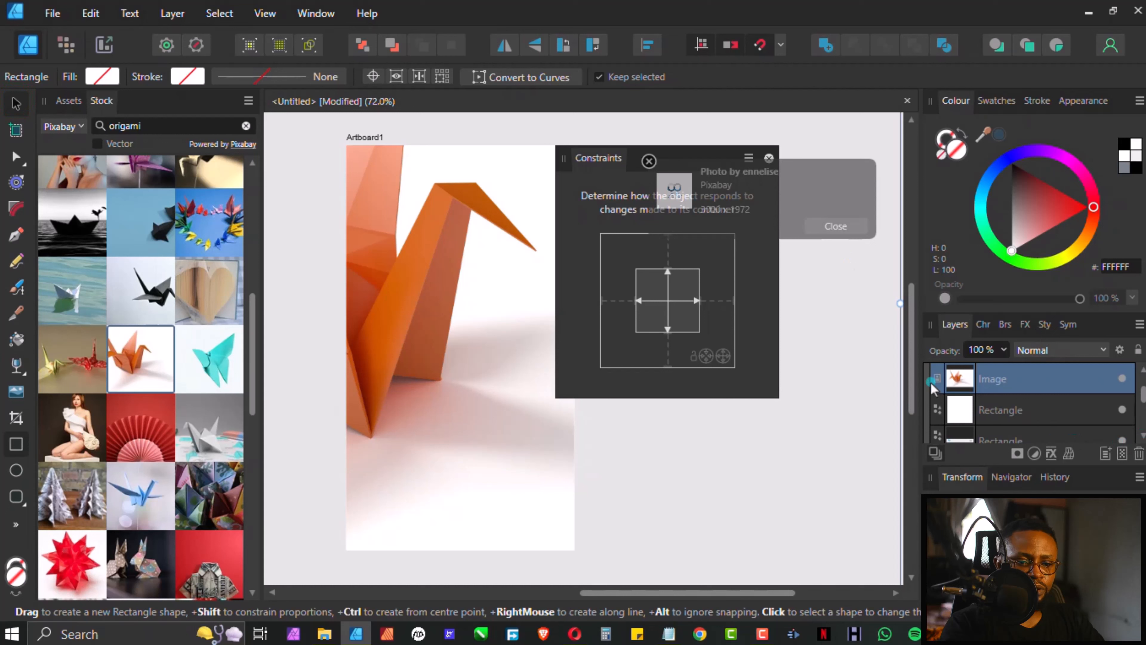
Nest the crane image inside the new white rectangle so it is clipped to it, and select the nested image layer.
{"action": "key", "text": "v"}
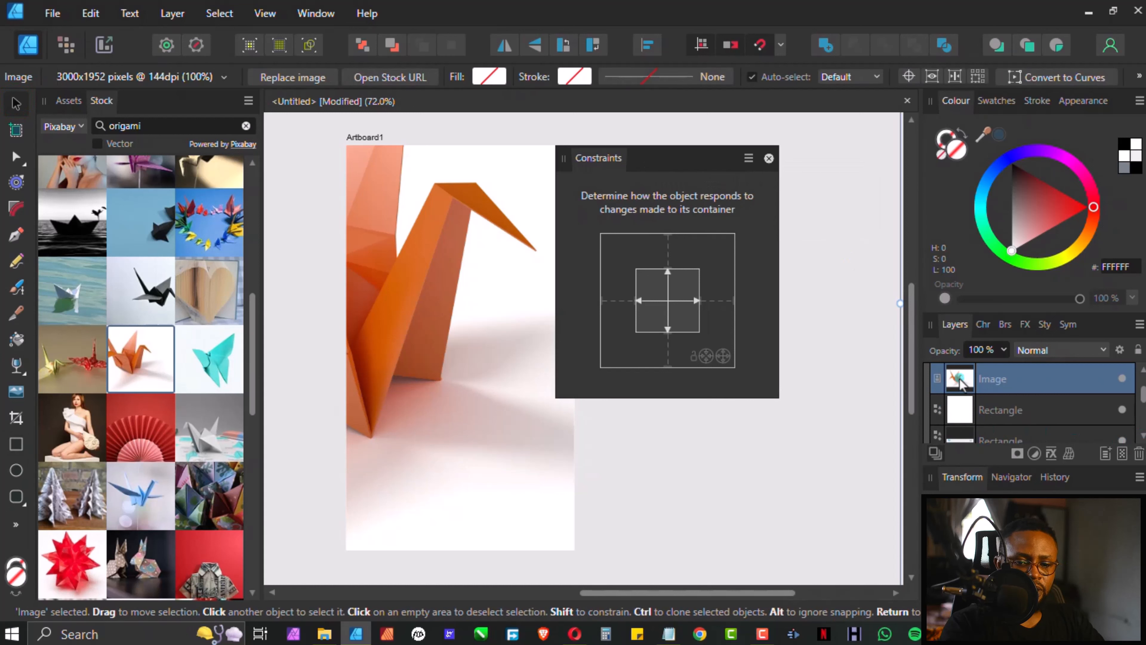
{"action": "left_click_drag", "start_coordinate": [960, 381], "coordinate": [936, 388]}
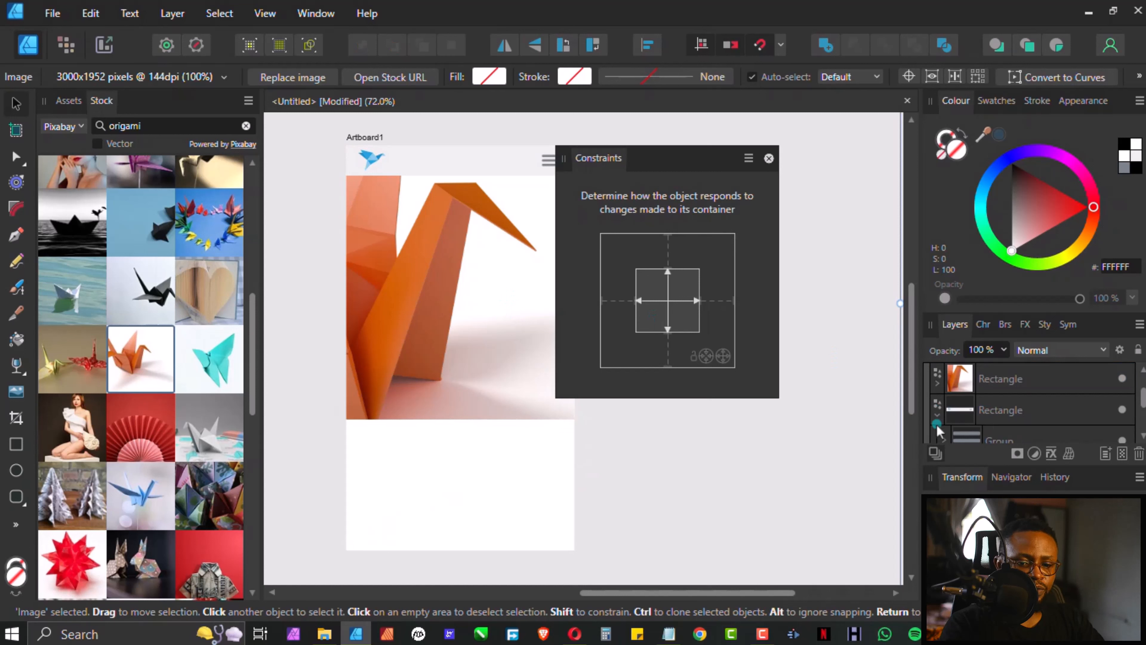
{"action": "left_click", "coordinate": [934, 383]}
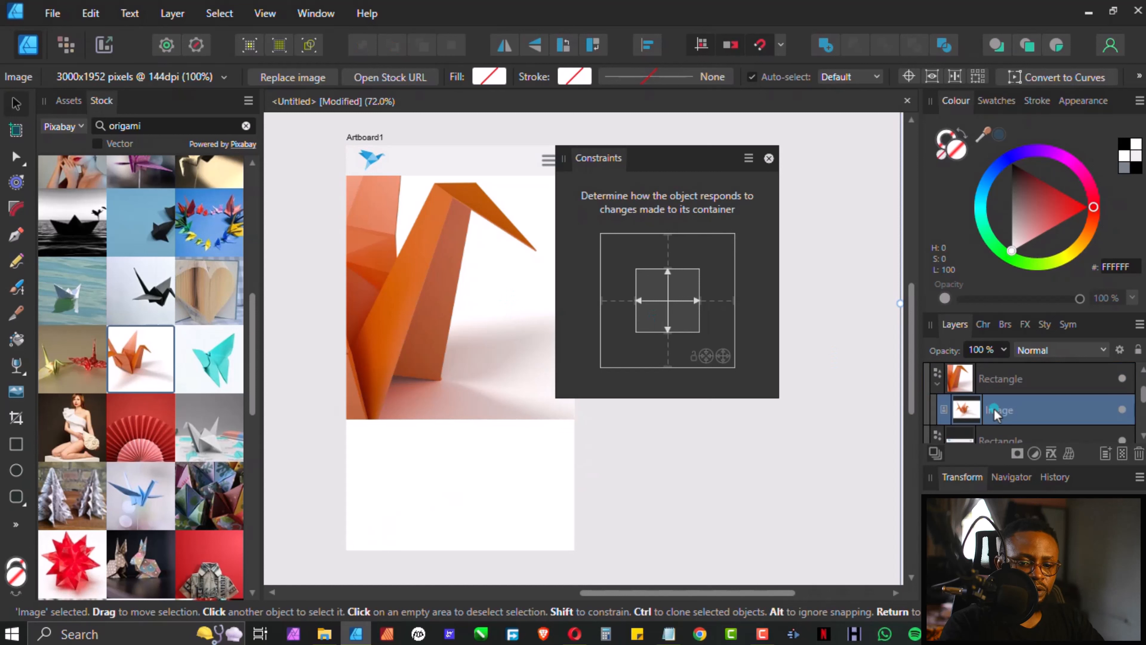
{"action": "double_click", "coordinate": [993, 408]}
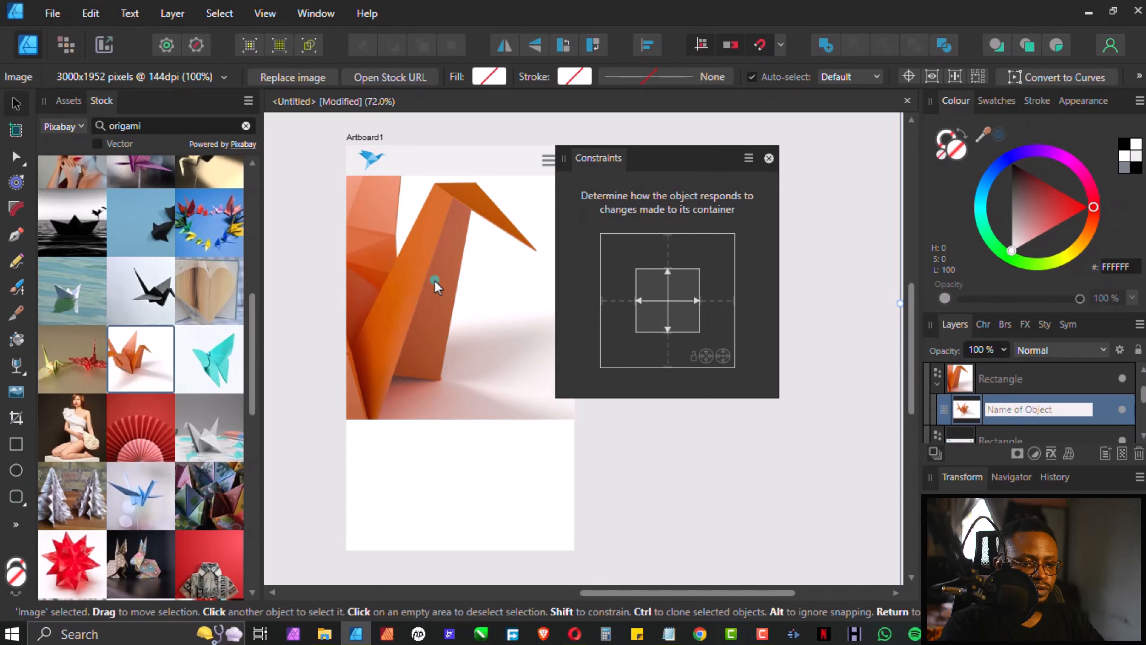
Move the Constraints panel clear of the artboard, and scale the crane image down to about 49% and reposition it within its rectangle.
{"action": "left_click_drag", "start_coordinate": [654, 155], "coordinate": [730, 161]}
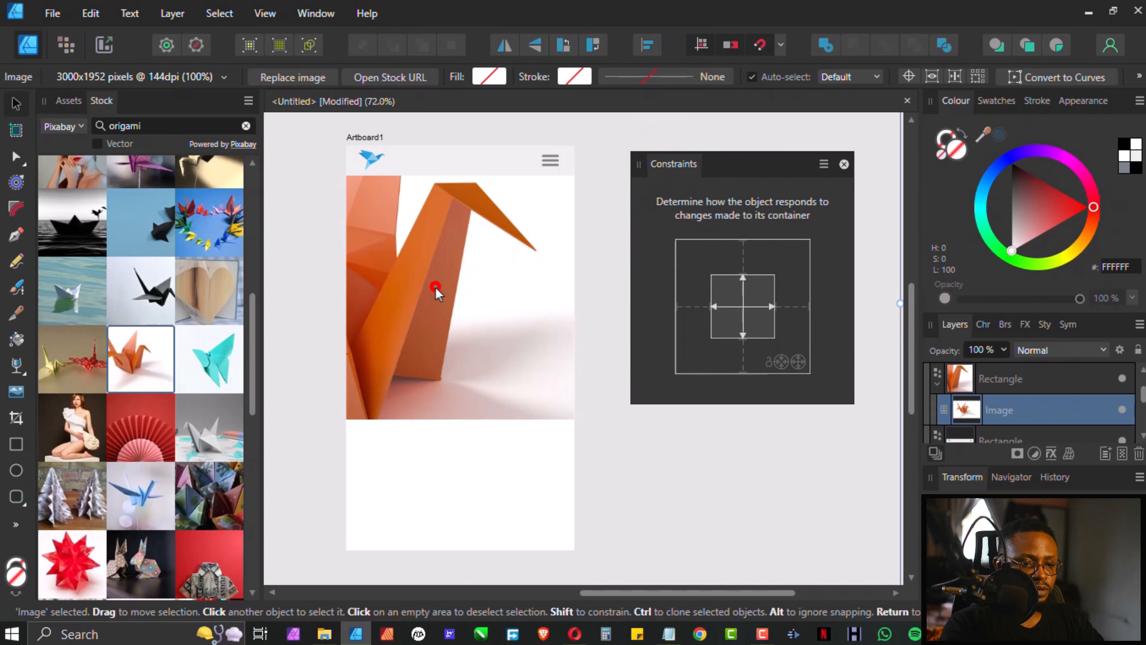
{"action": "scroll", "coordinate": [458, 296], "scroll_direction": "down", "scroll_amount": 3}
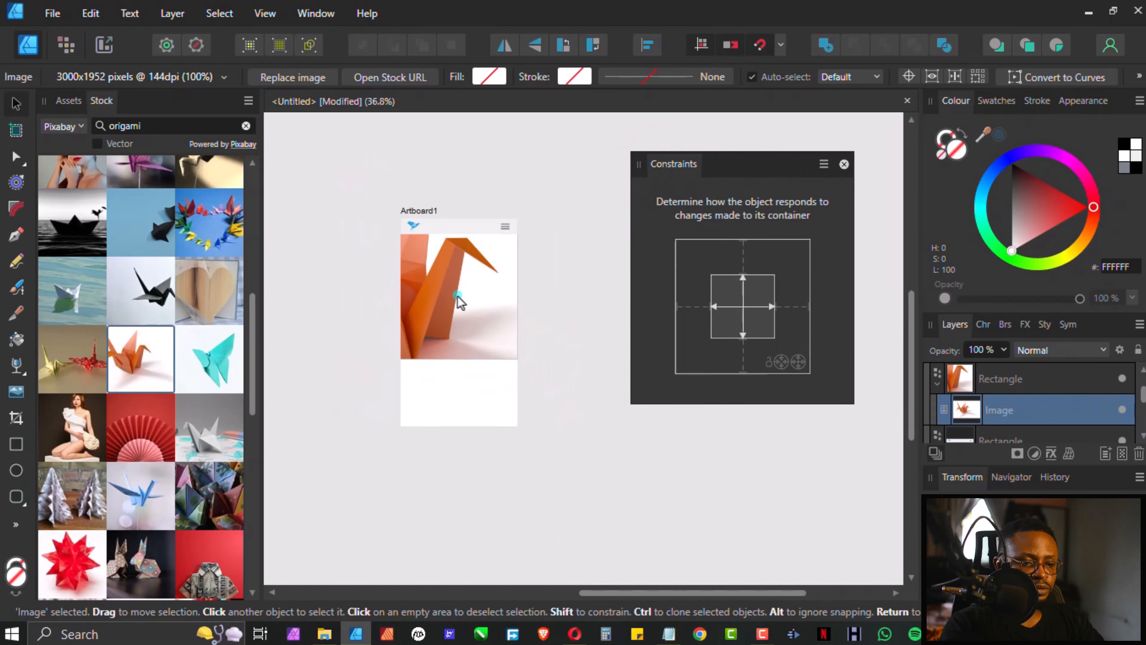
{"action": "scroll", "coordinate": [458, 296], "scroll_direction": "down", "scroll_amount": 1}
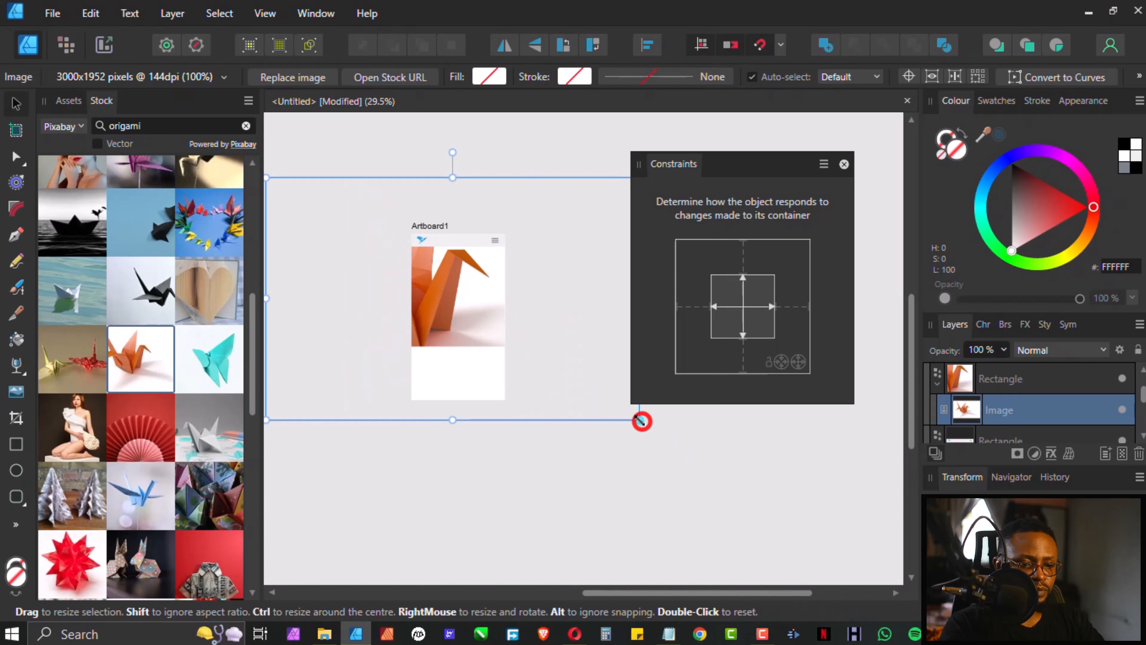
{"action": "left_click_drag", "start_coordinate": [641, 421], "coordinate": [473, 402]}
{"action": "left_click_drag", "start_coordinate": [440, 294], "coordinate": [539, 353]}
{"action": "left_click_drag", "start_coordinate": [364, 390], "coordinate": [417, 353]}
{"action": "left_click_drag", "start_coordinate": [582, 285], "coordinate": [558, 300]}
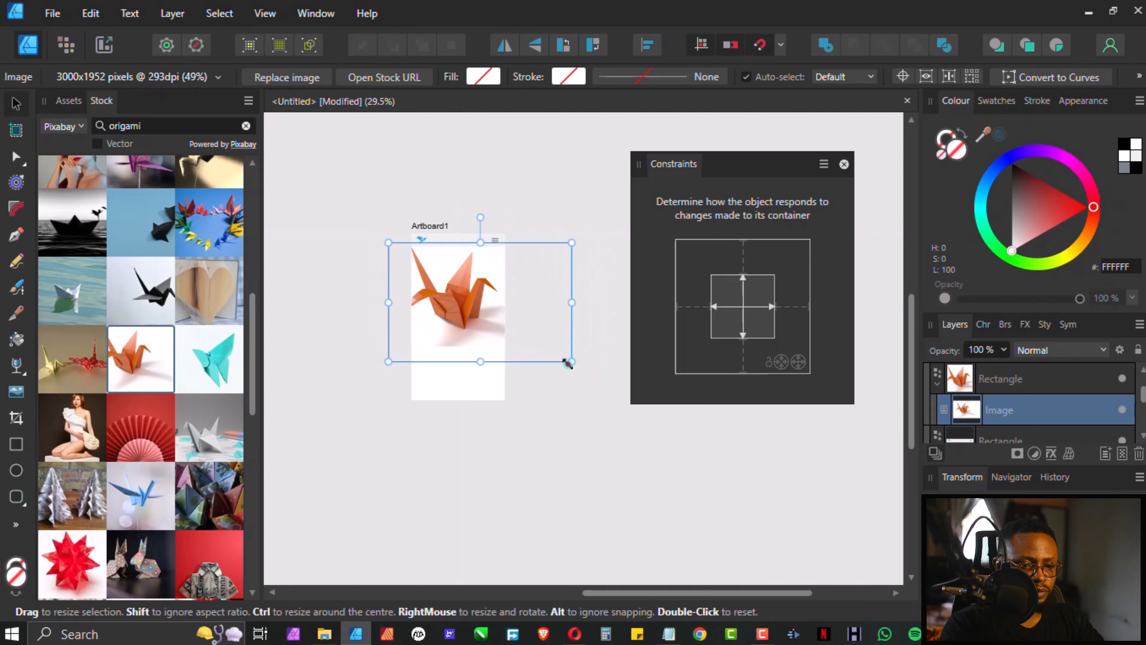
Fine-tune the crane image's size and position within its rectangle, flip it horizontally, and clear the selection.
{"action": "left_click_drag", "start_coordinate": [567, 363], "coordinate": [537, 339]}
{"action": "mouse_move", "coordinate": [464, 298]}
{"action": "left_mouse_down"}
{"action": "mouse_move", "coordinate": [464, 324]}
{"action": "mouse_move", "coordinate": [453, 298]}
{"action": "mouse_move", "coordinate": [469, 304]}
{"action": "left_mouse_up"}
{"action": "mouse_move", "coordinate": [546, 344]}
{"action": "left_mouse_down"}
{"action": "mouse_move", "coordinate": [568, 359]}
{"action": "mouse_move", "coordinate": [556, 356]}
{"action": "left_mouse_up"}
{"action": "left_click_drag", "start_coordinate": [467, 316], "coordinate": [465, 305]}
{"action": "left_click", "coordinate": [505, 45]}
{"action": "left_click", "coordinate": [448, 428]}
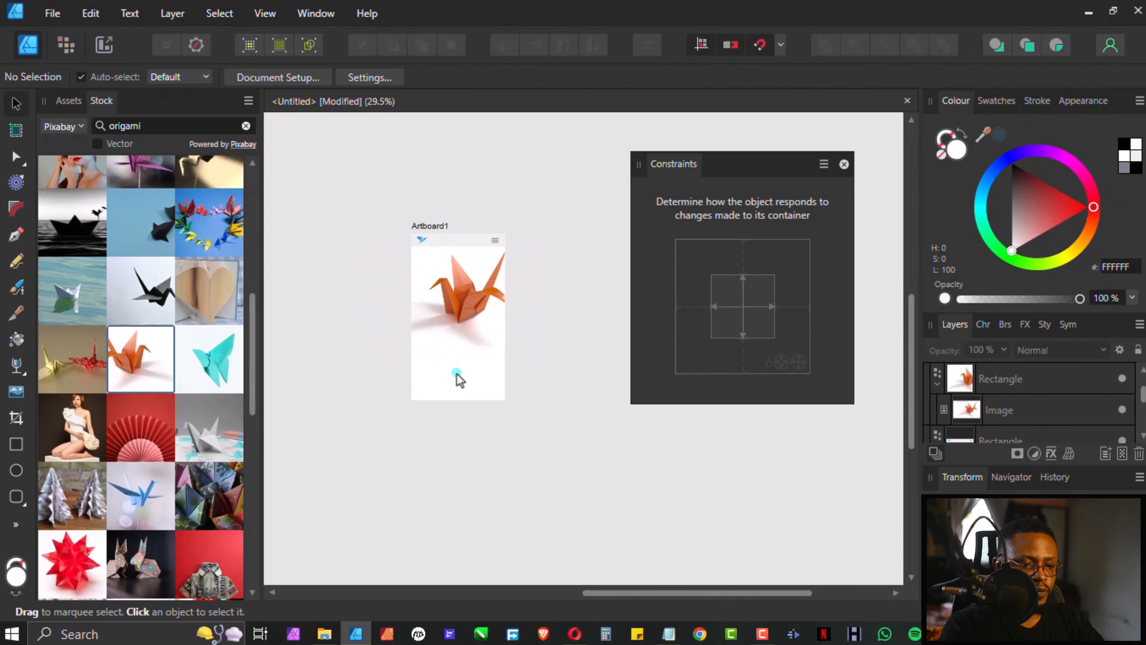
Select the nested crane image and shift it slightly to the left within its clipping rectangle, and clear the selection.
{"action": "scroll", "coordinate": [459, 380], "scroll_direction": "up", "scroll_amount": 5}
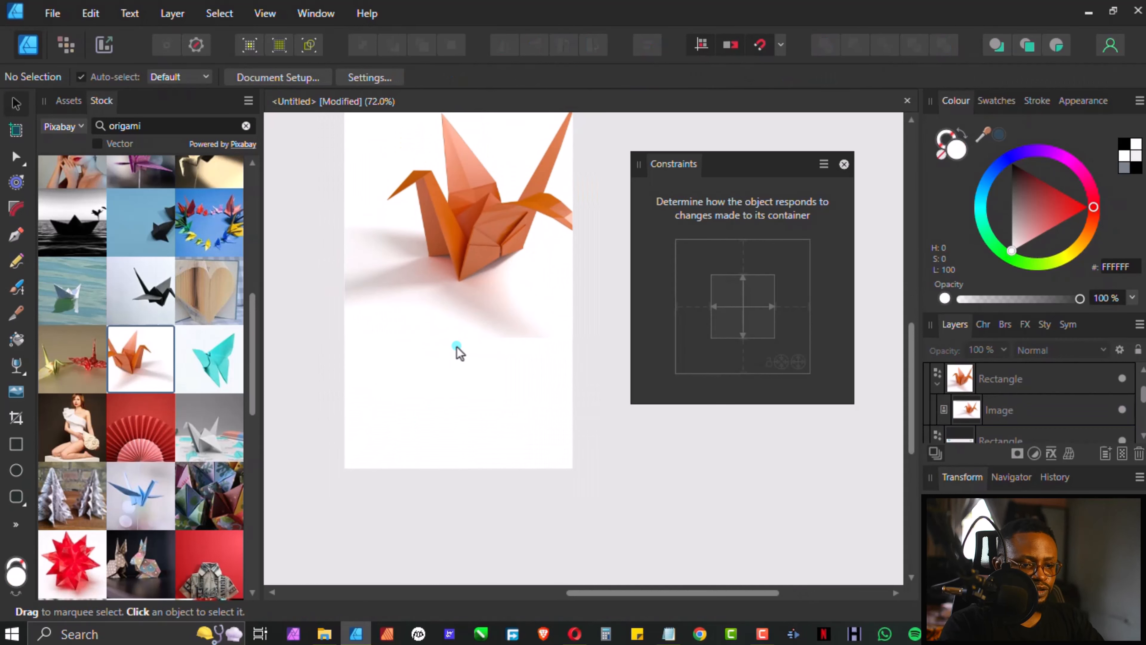
{"action": "scroll", "coordinate": [455, 204], "scroll_direction": "up", "scroll_amount": 1}
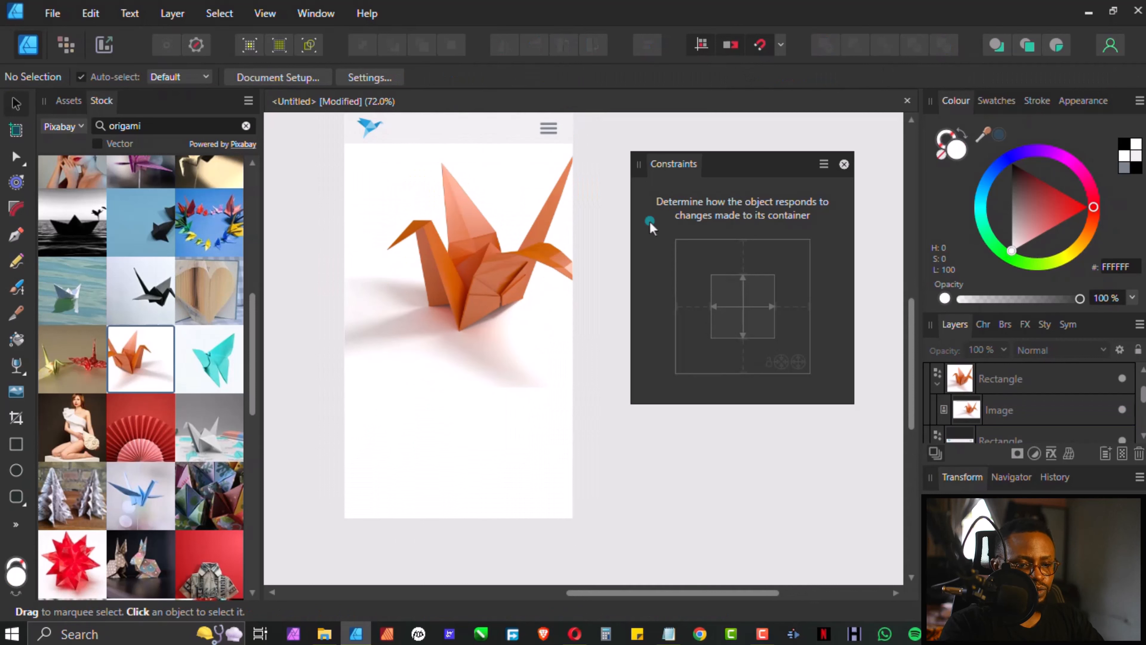
{"action": "scroll", "coordinate": [460, 280], "scroll_direction": "up", "scroll_amount": 2}
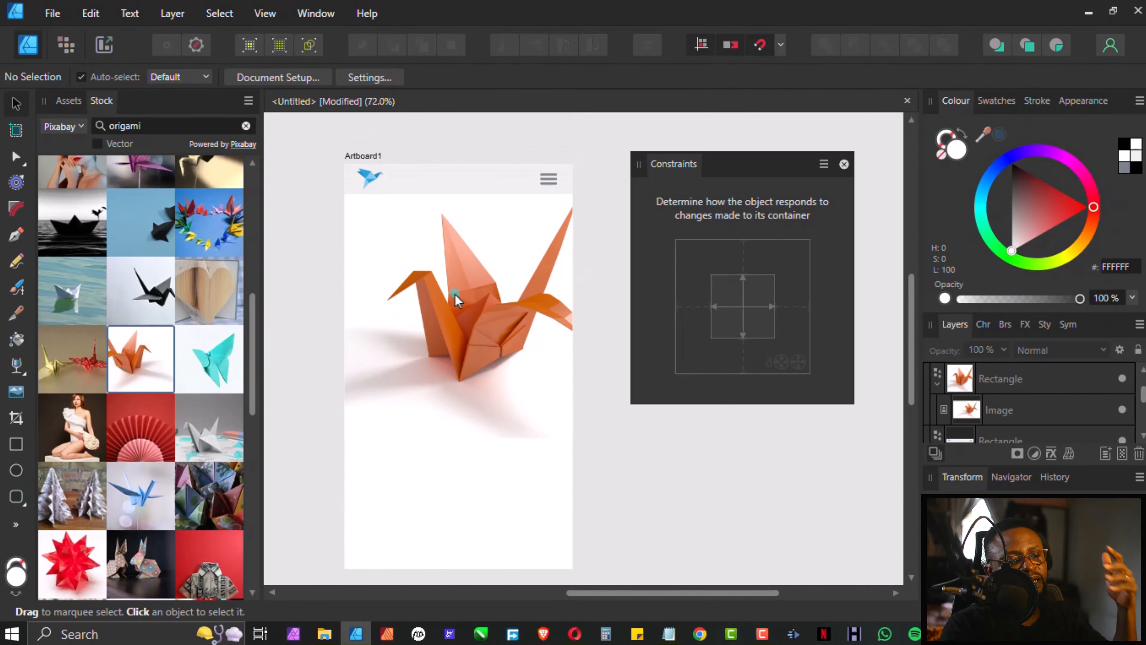
{"action": "left_click", "coordinate": [453, 315]}
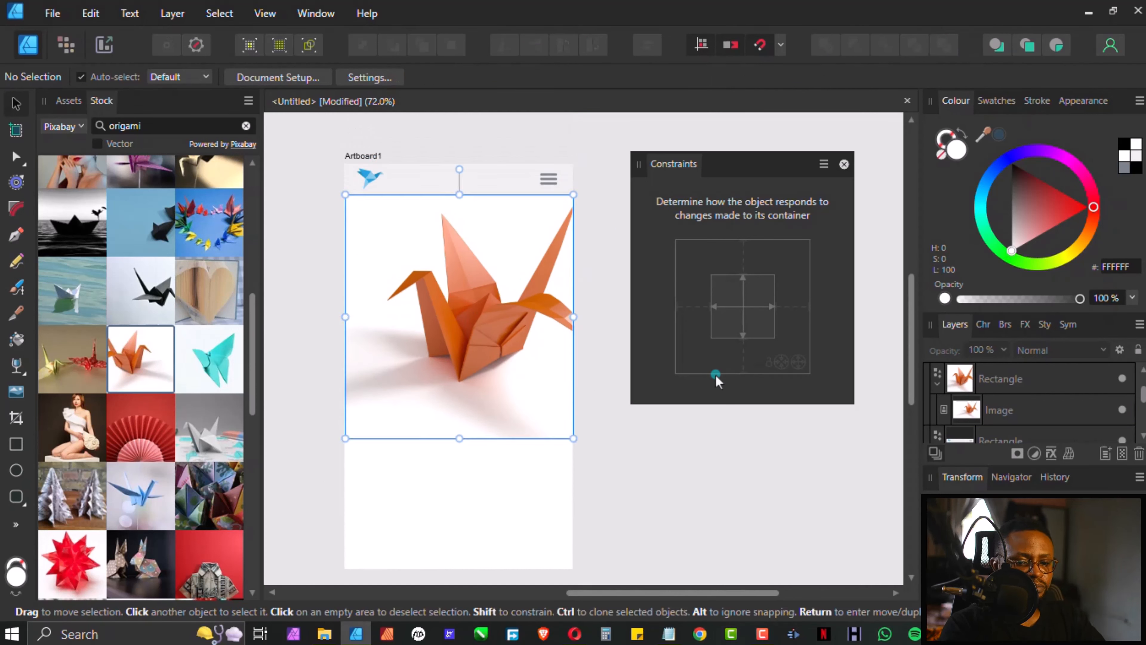
{"action": "left_click", "coordinate": [989, 410]}
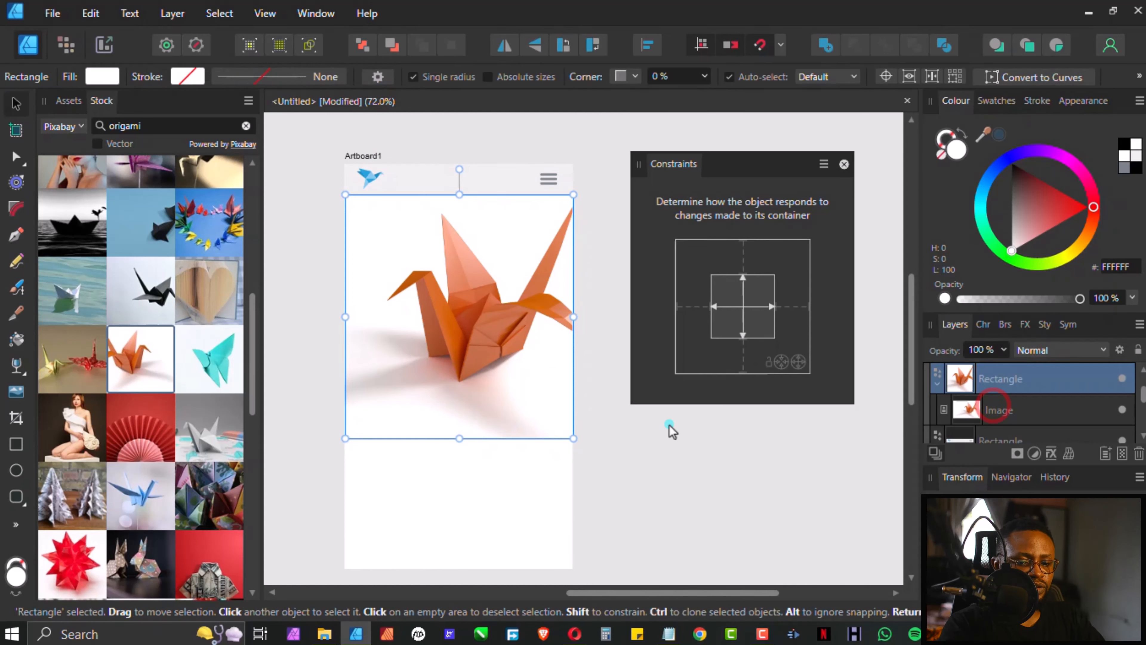
{"action": "left_click", "coordinate": [466, 344]}
{"action": "left_click", "coordinate": [989, 409]}
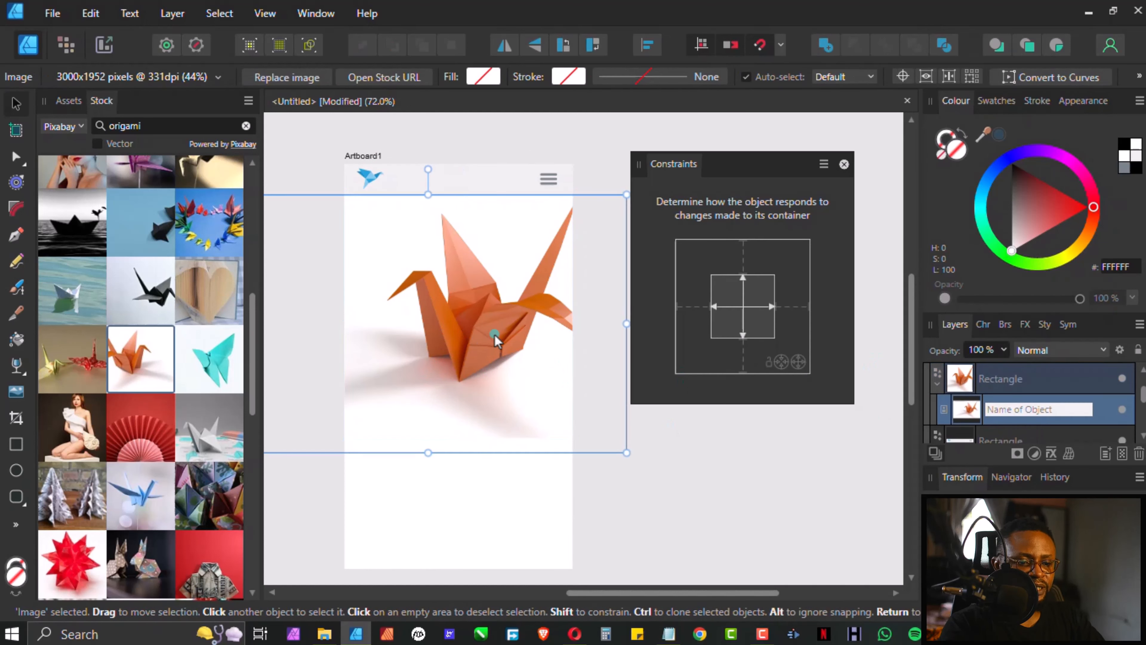
{"action": "left_click_drag", "start_coordinate": [494, 339], "coordinate": [473, 333]}
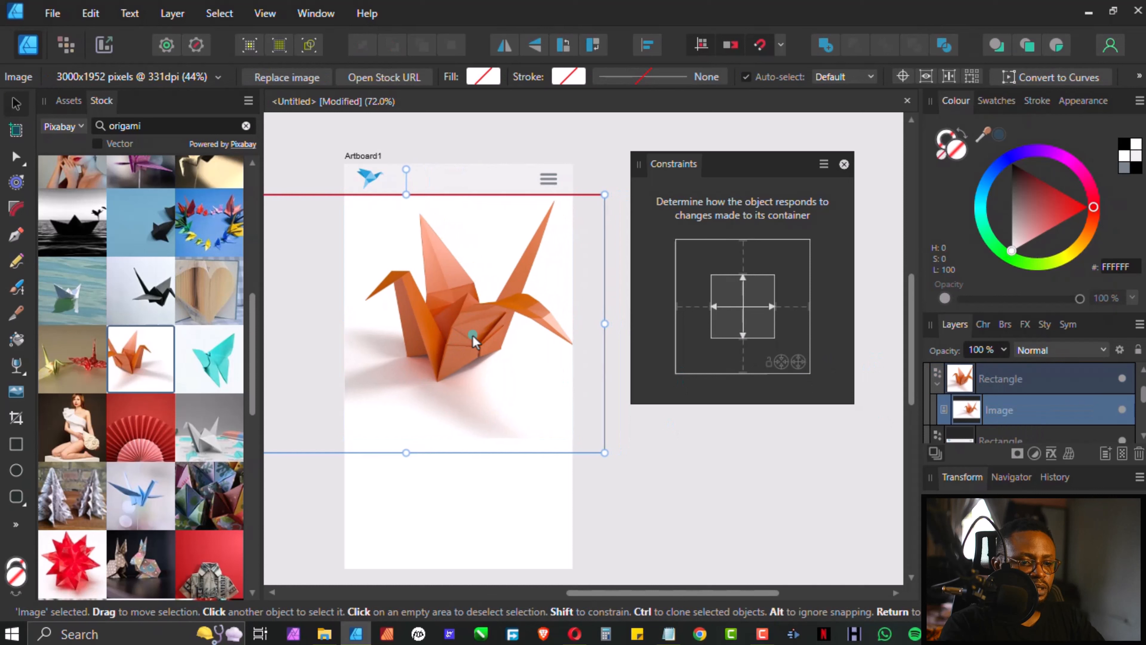
{"action": "left_click", "coordinate": [617, 132]}
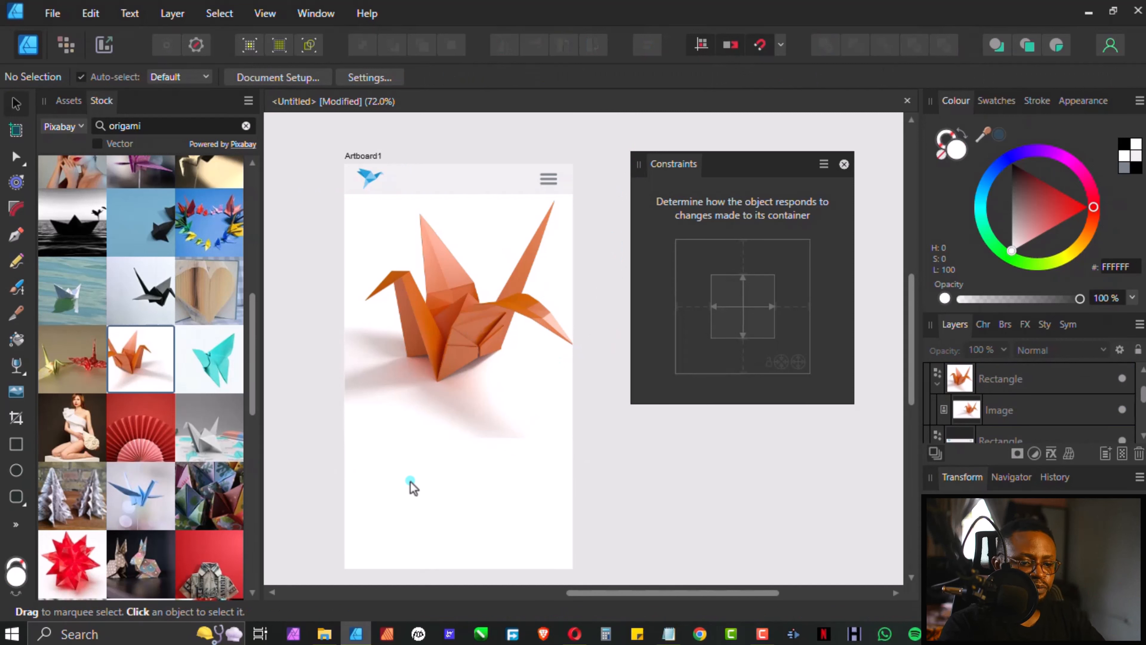
Select Artboard1 and set its fill to the light grey F4F4F4.
{"action": "left_click", "coordinate": [291, 353]}
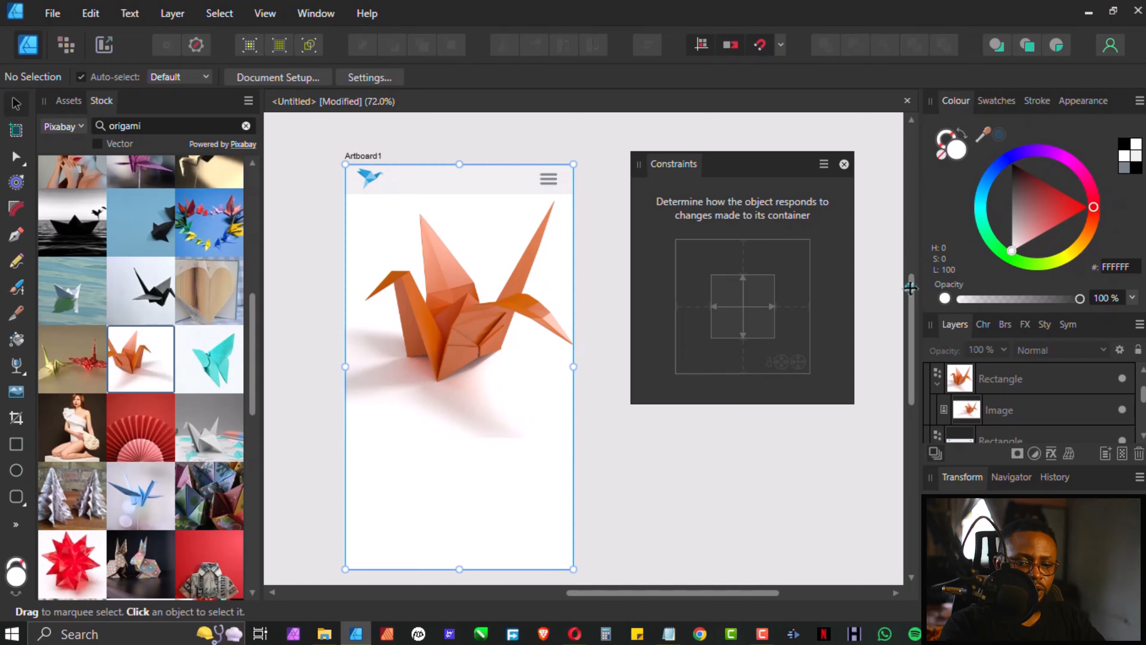
{"action": "mouse_move", "coordinate": [912, 288]}
{"action": "left_mouse_down"}
{"action": "mouse_move", "coordinate": [912, 310]}
{"action": "mouse_move", "coordinate": [912, 295]}
{"action": "left_mouse_up"}
{"action": "left_click", "coordinate": [393, 402]}
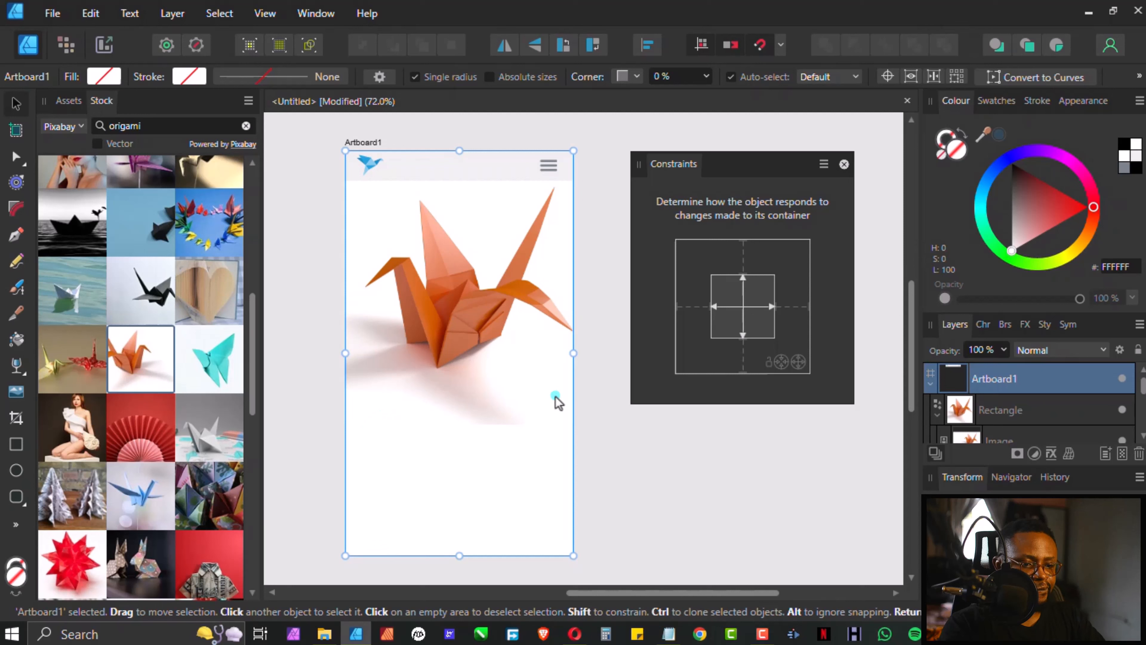
{"action": "left_click", "coordinate": [368, 142]}
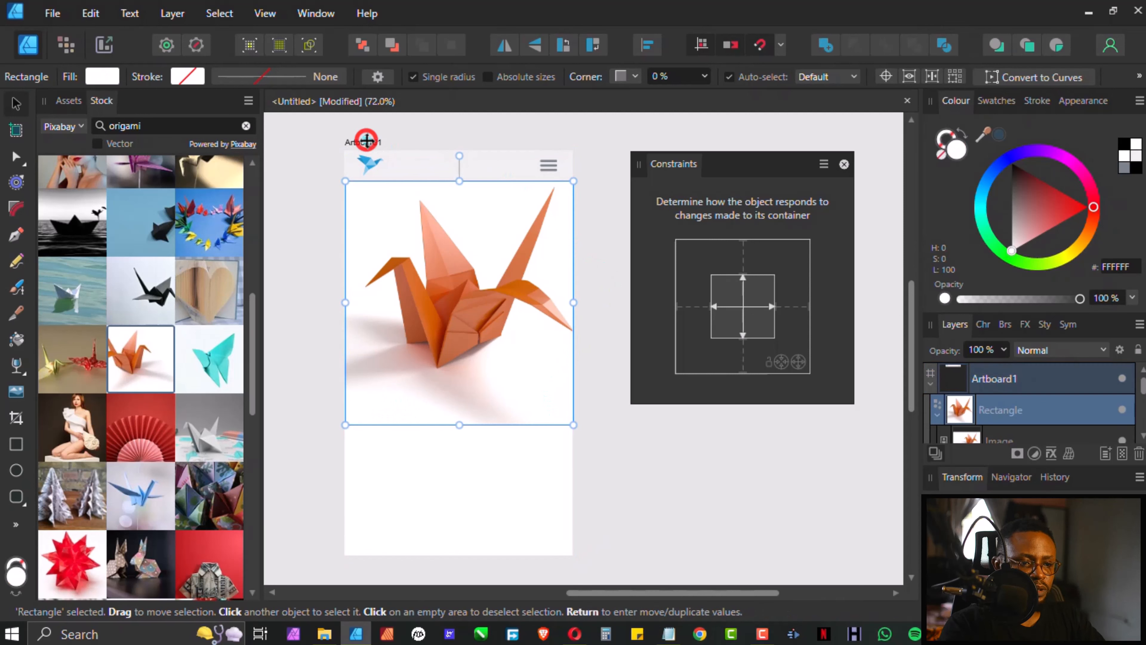
{"action": "left_click", "coordinate": [1010, 251]}
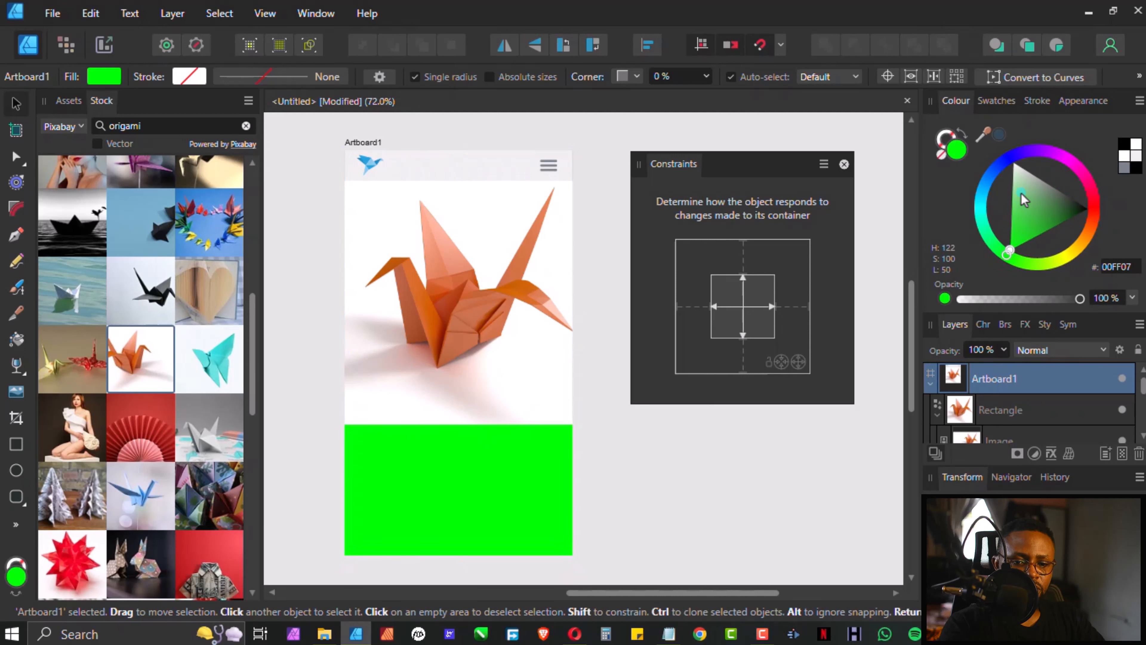
{"action": "left_click", "coordinate": [1004, 161]}
{"action": "left_click", "coordinate": [1074, 212]}
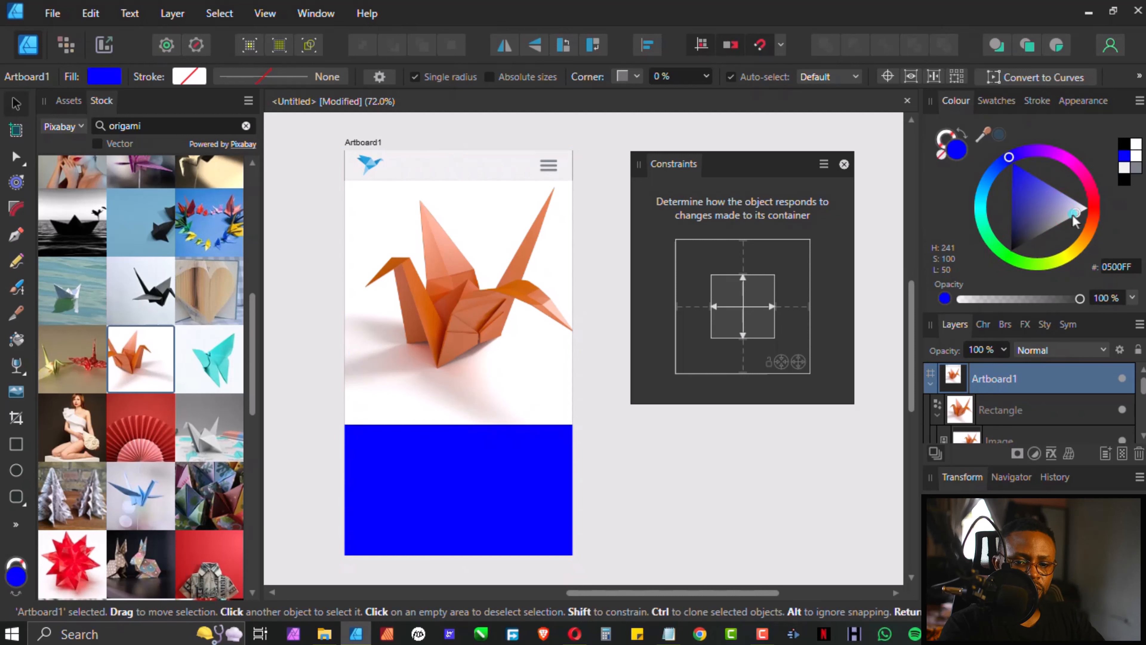
{"action": "left_click_drag", "start_coordinate": [1077, 217], "coordinate": [1085, 224]}
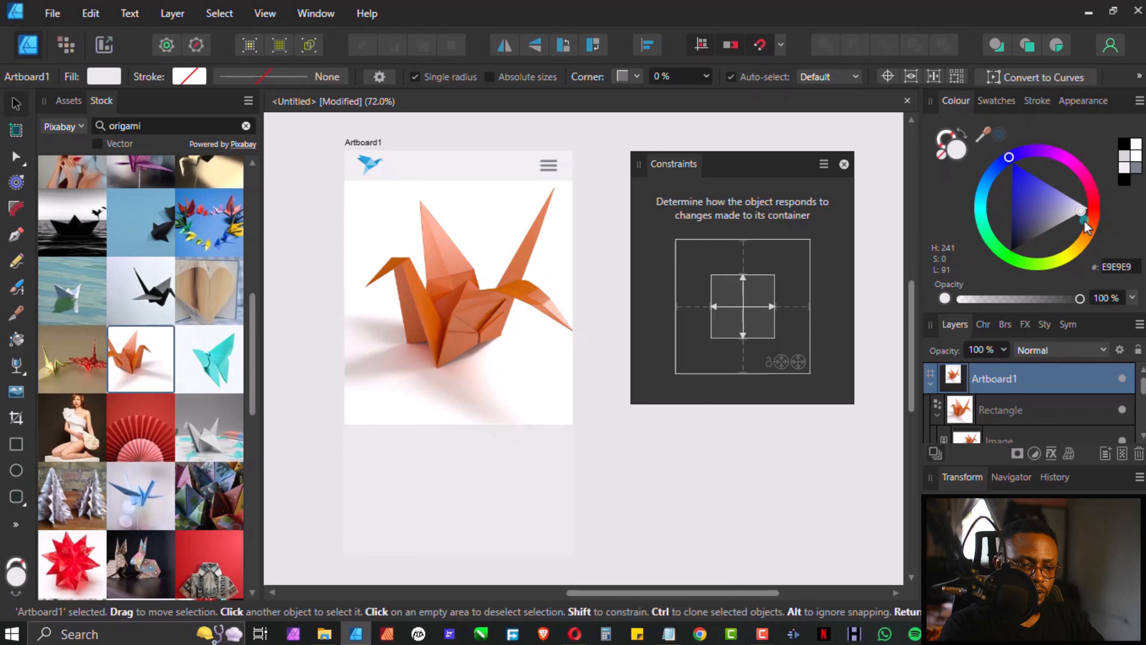
{"action": "left_click_drag", "start_coordinate": [1086, 219], "coordinate": [1088, 220]}
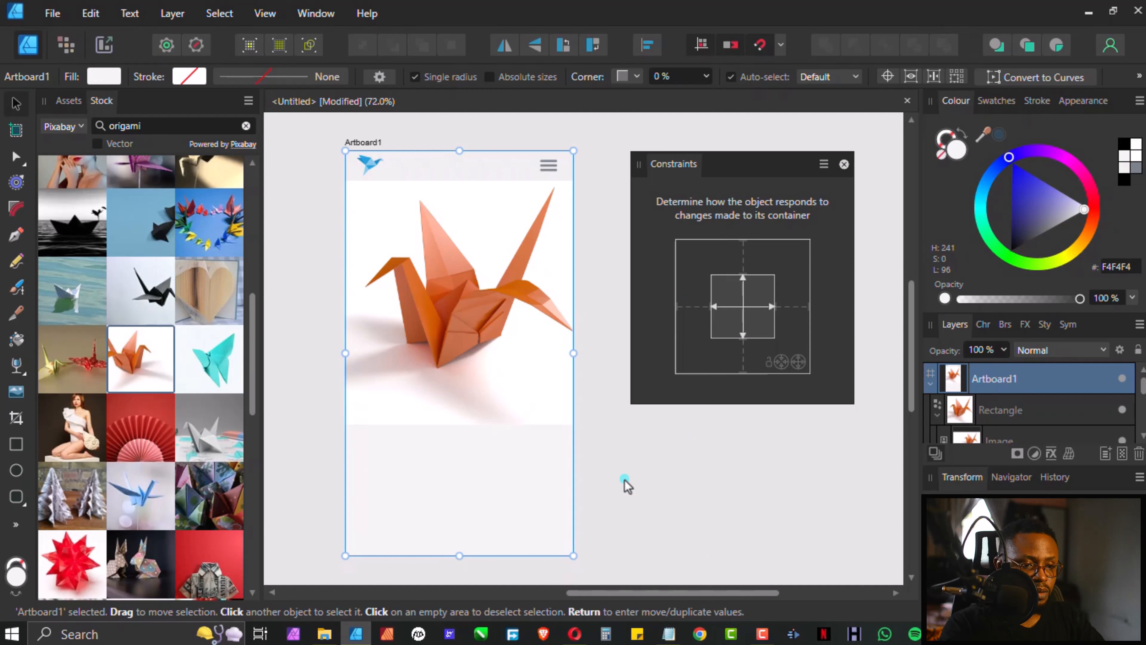
{"action": "left_click", "coordinate": [494, 397]}
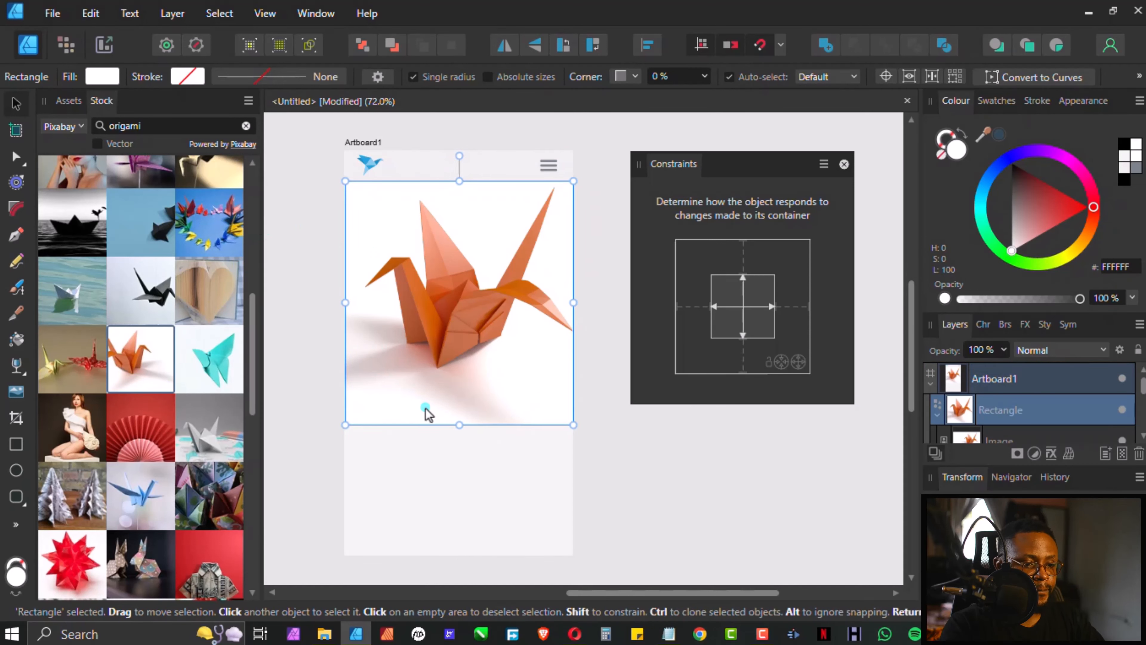
{"action": "left_click", "coordinate": [459, 423]}
{"action": "mouse_move", "coordinate": [460, 411]}
{"action": "left_mouse_down"}
{"action": "mouse_move", "coordinate": [461, 365]}
{"action": "mouse_move", "coordinate": [460, 424]}
{"action": "left_mouse_up"}
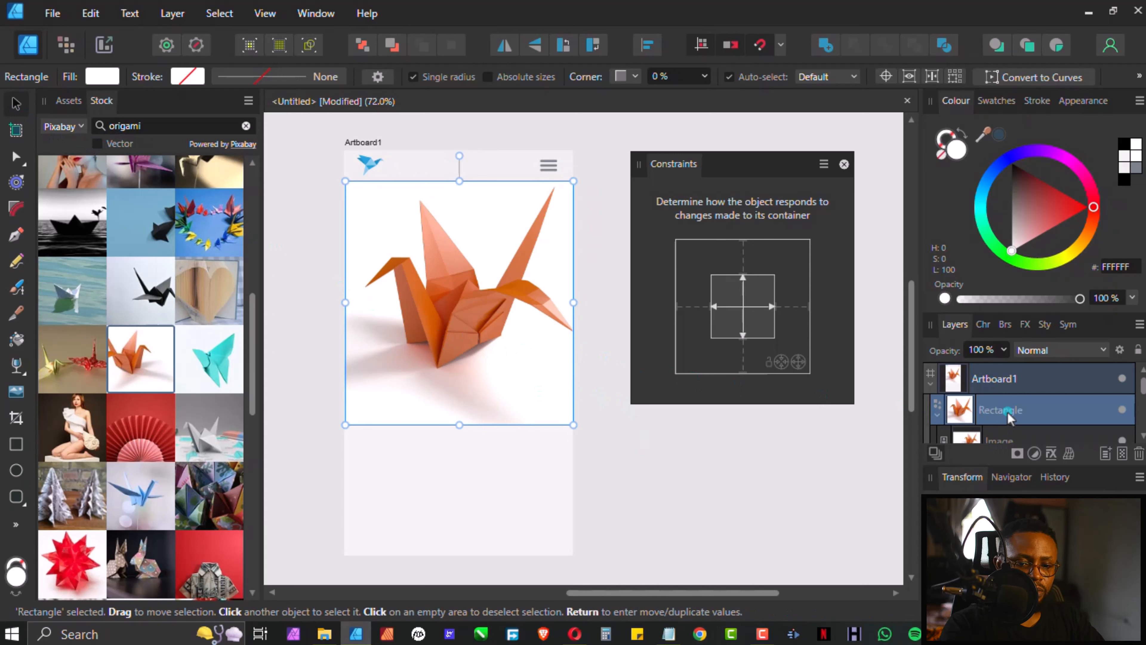
{"action": "left_click", "coordinate": [1032, 387]}
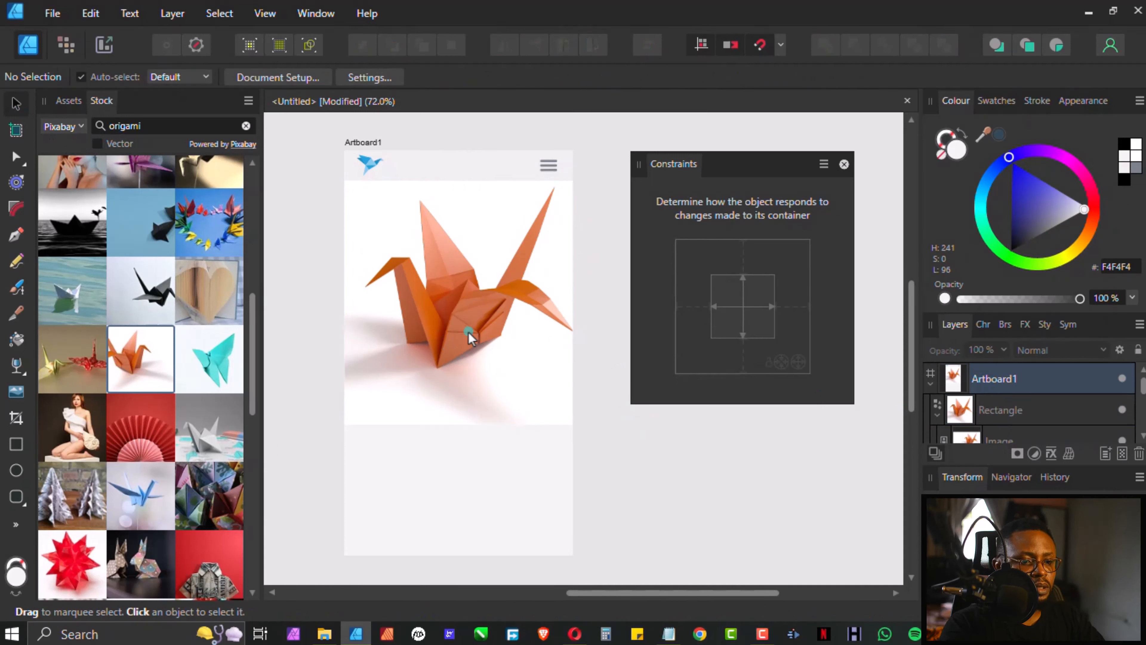
{"action": "left_click", "coordinate": [481, 285]}
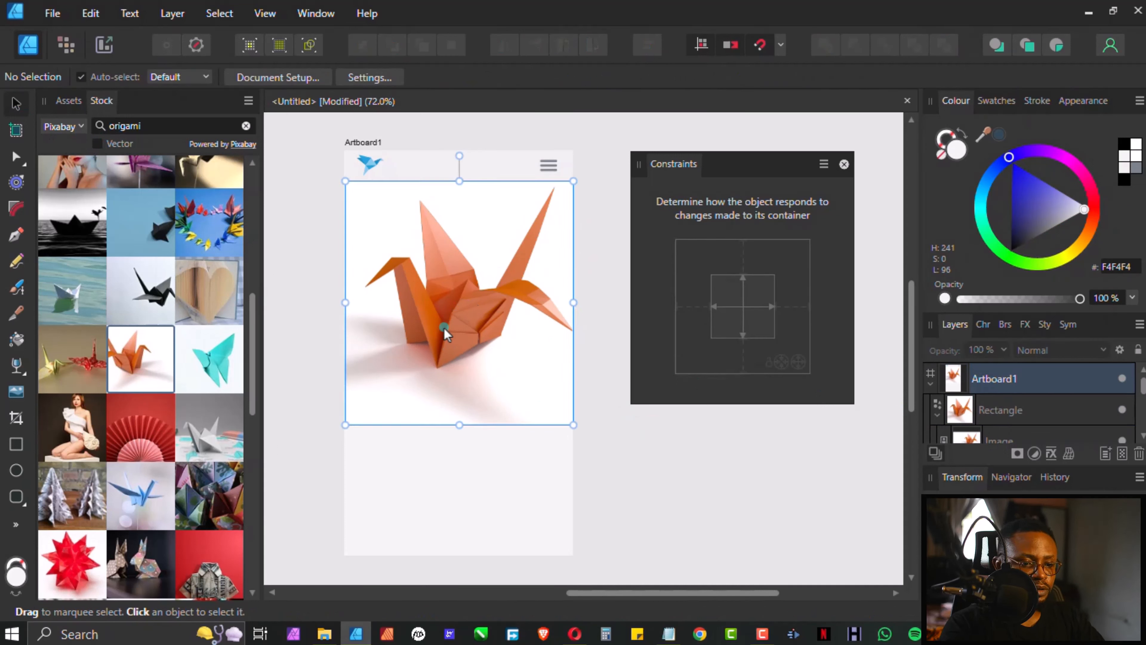
{"action": "left_click", "coordinate": [447, 345]}
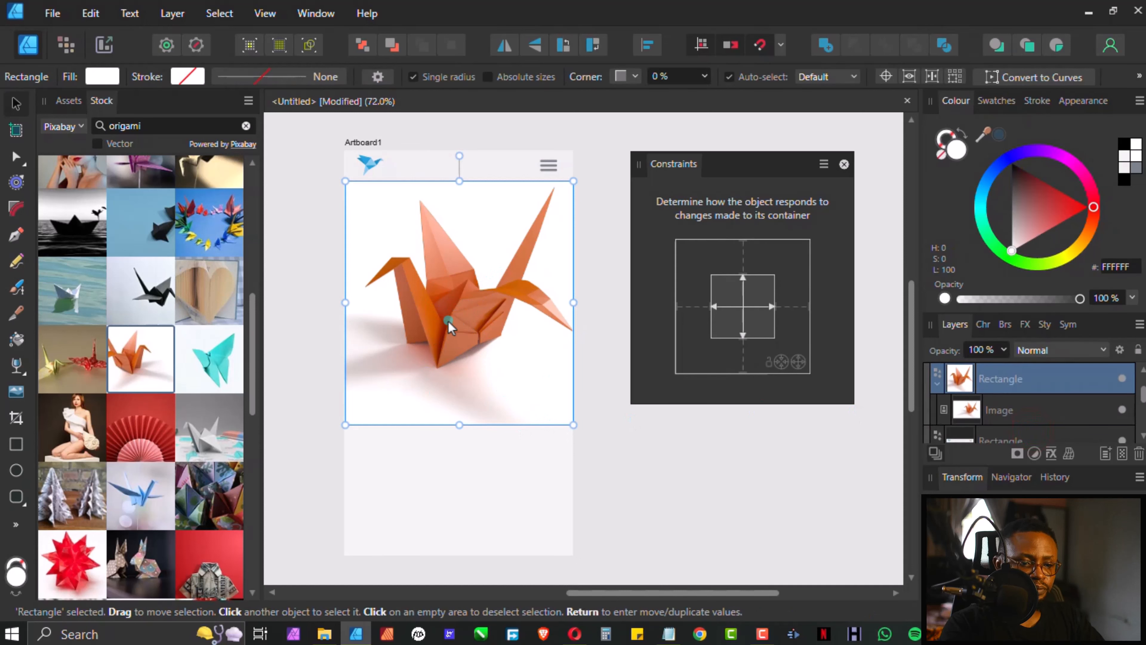
{"action": "double_click", "coordinate": [465, 293]}
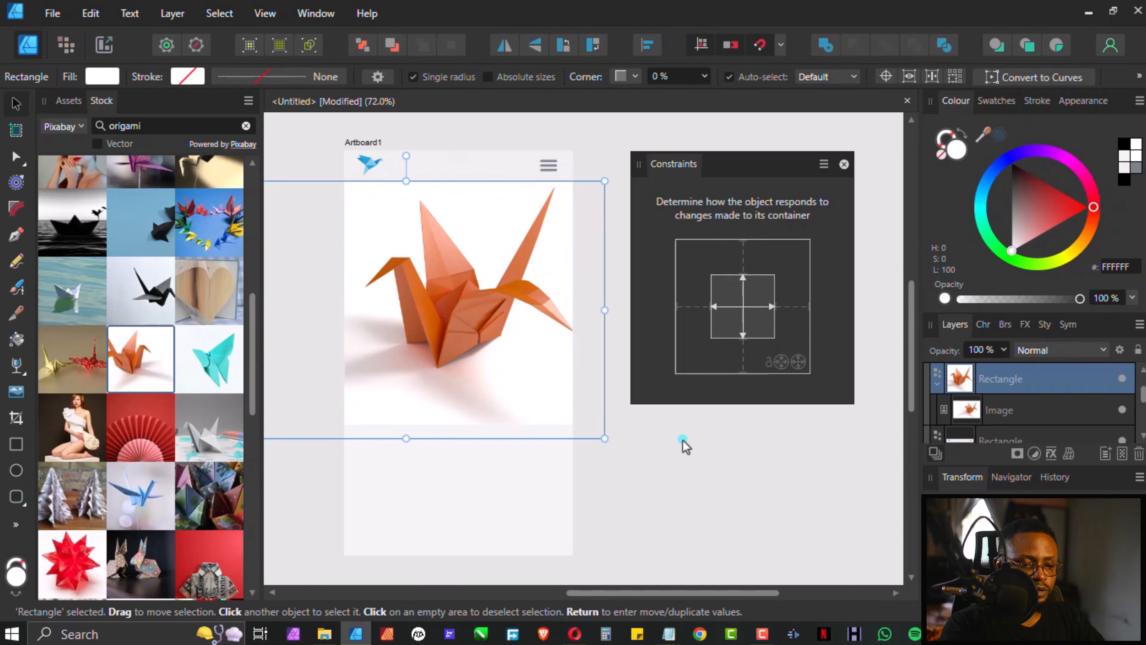
{"action": "left_click", "coordinate": [341, 423]}
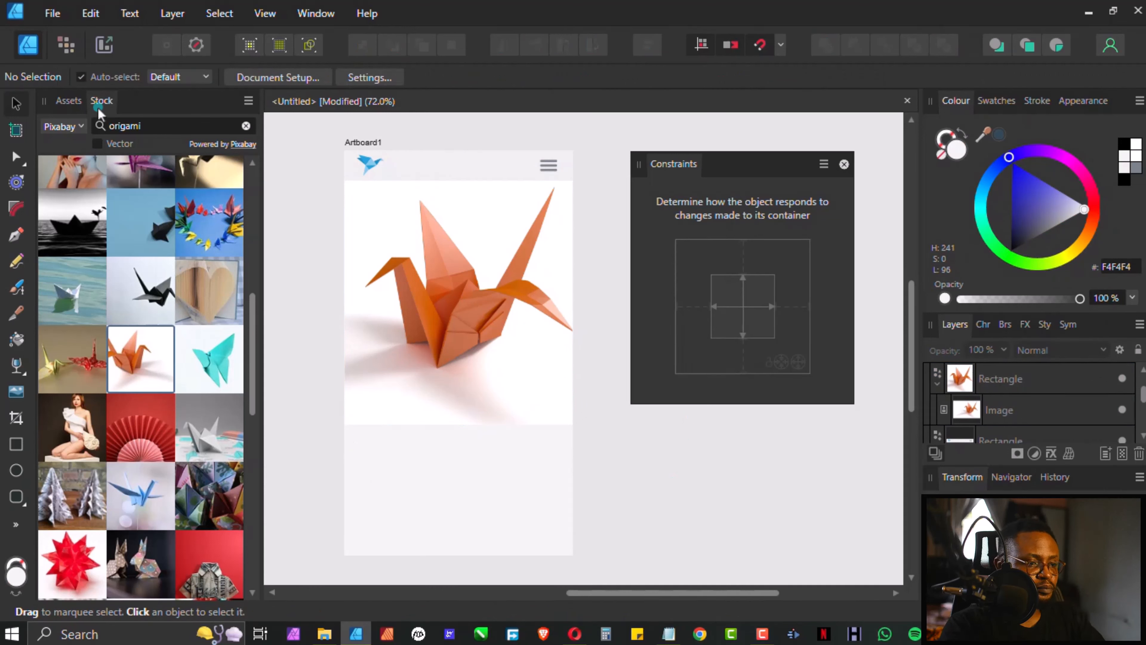
Draw a small text frame just below the hero image with the Frame Text Tool and enter "Origami" in it.
{"action": "left_click", "coordinate": [18, 524]}
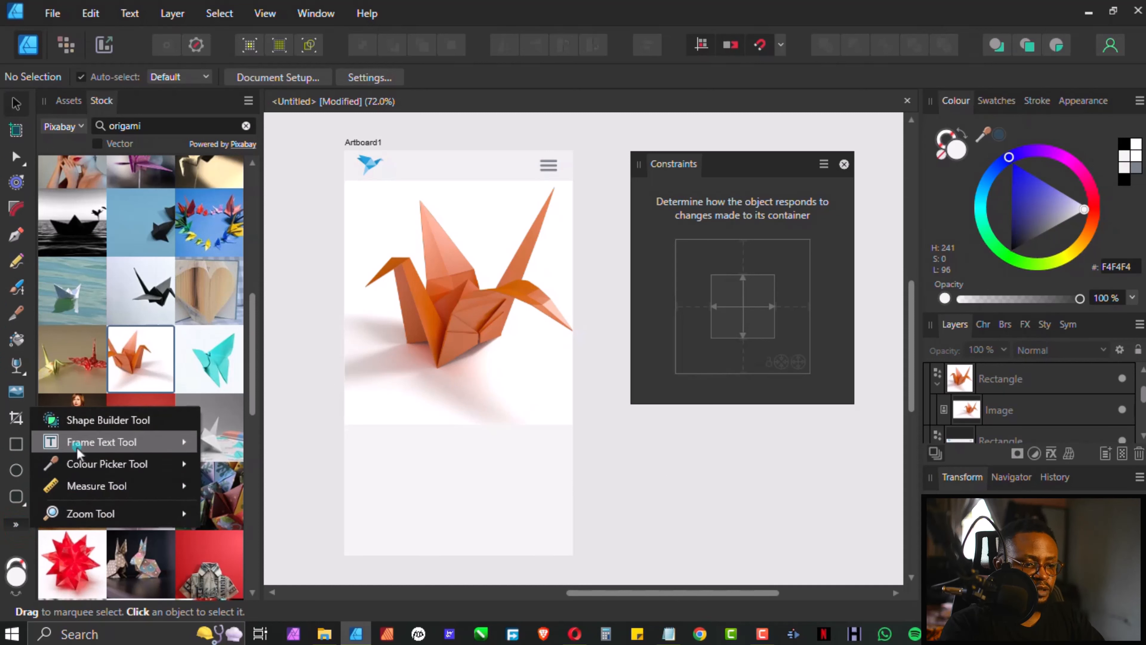
{"action": "mouse_move", "coordinate": [80, 449]}
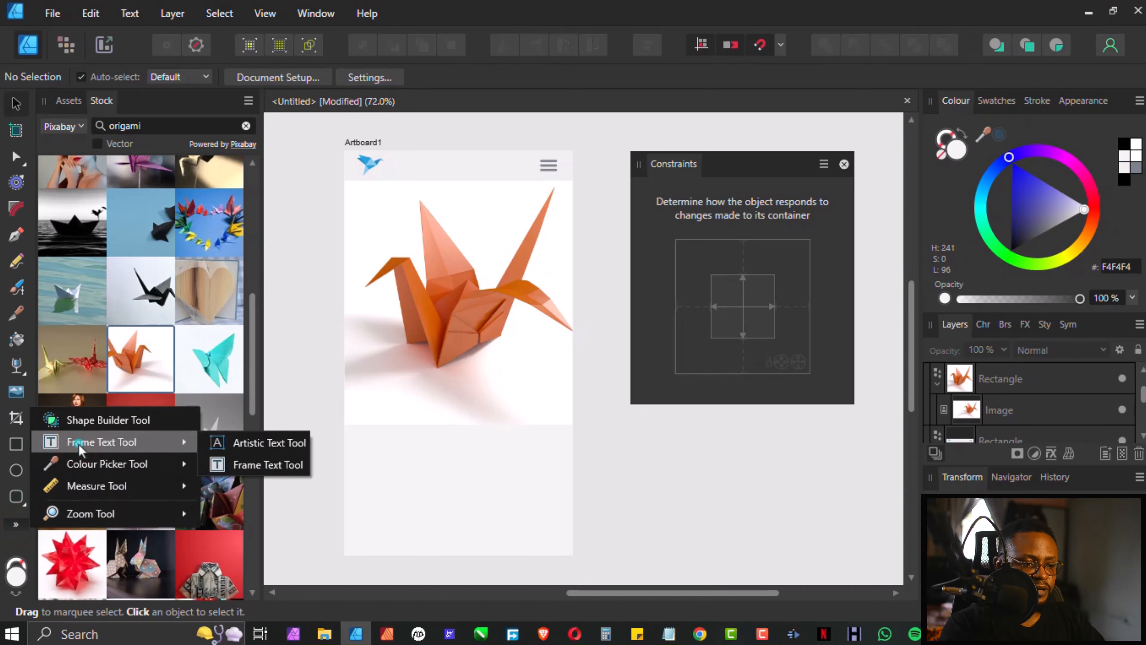
{"action": "left_click", "coordinate": [246, 465]}
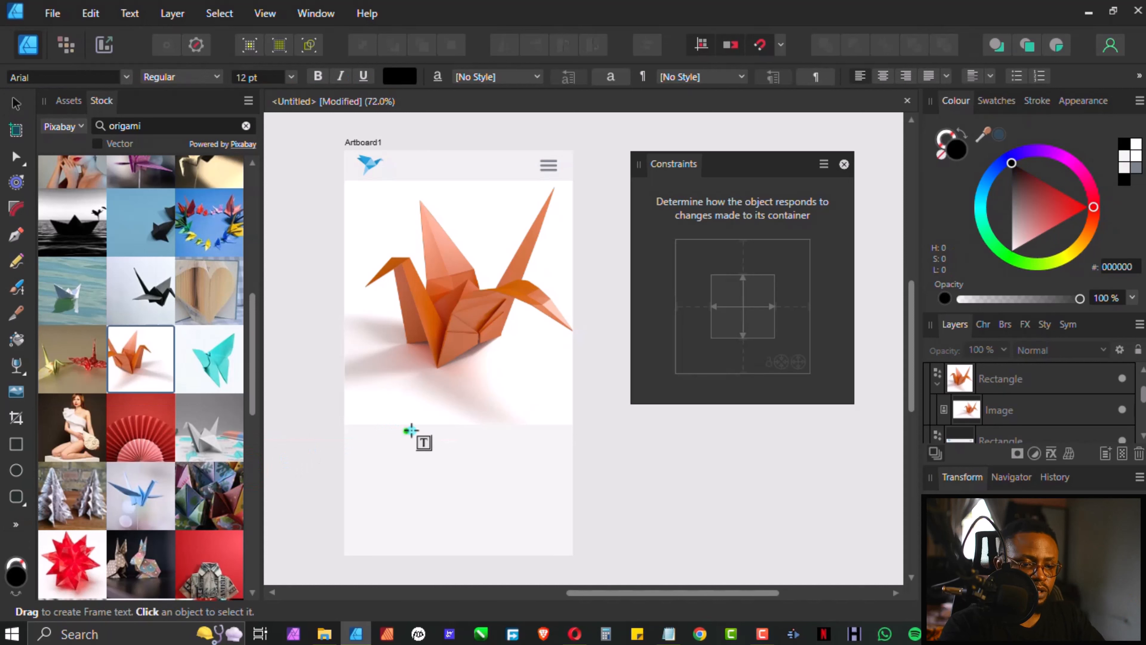
{"action": "left_click_drag", "start_coordinate": [407, 438], "coordinate": [501, 457]}
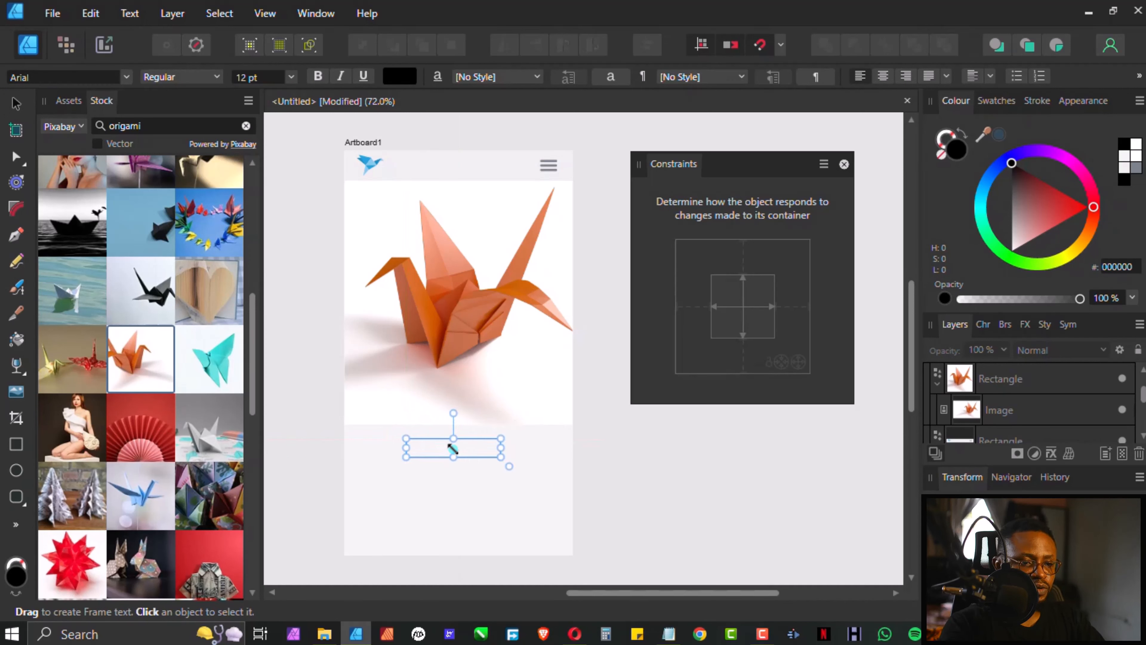
{"action": "type", "text": "Orig"}
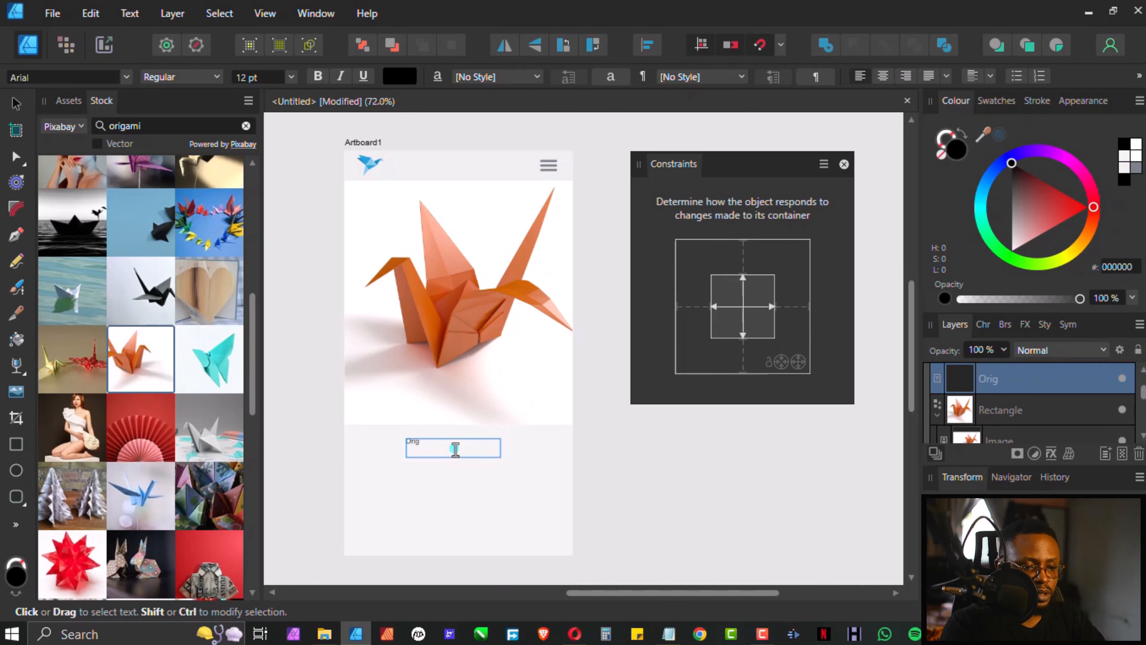
{"action": "type", "text": "ami"}
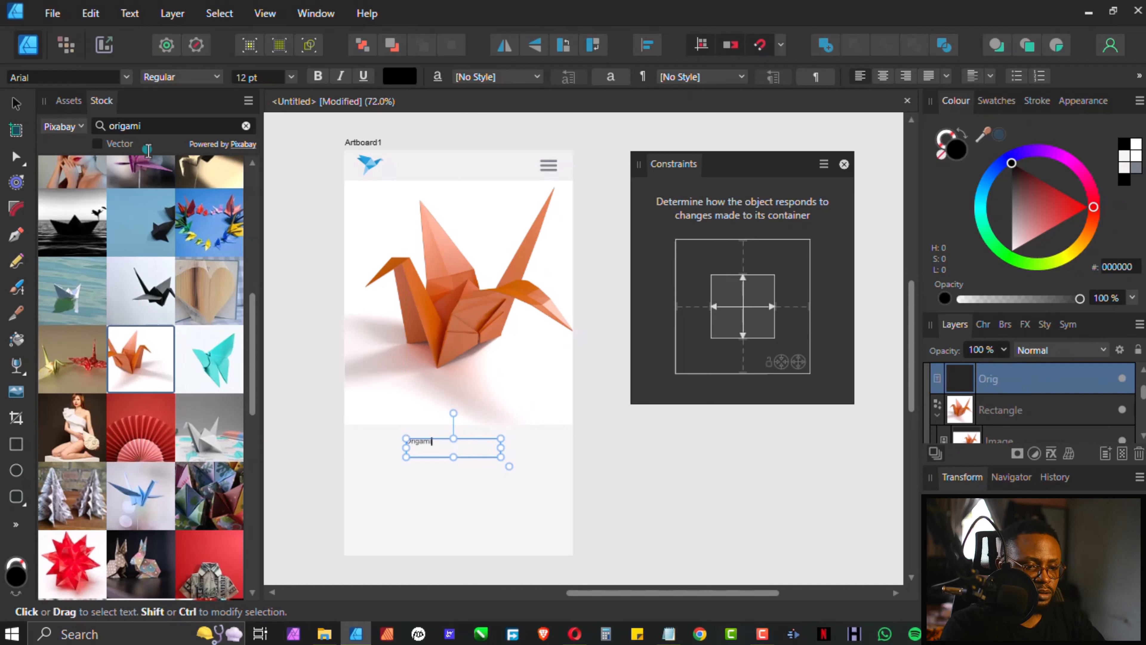
Set the "Origami" text to the Inter font in the Bold weight.
{"action": "left_click", "coordinate": [126, 76]}
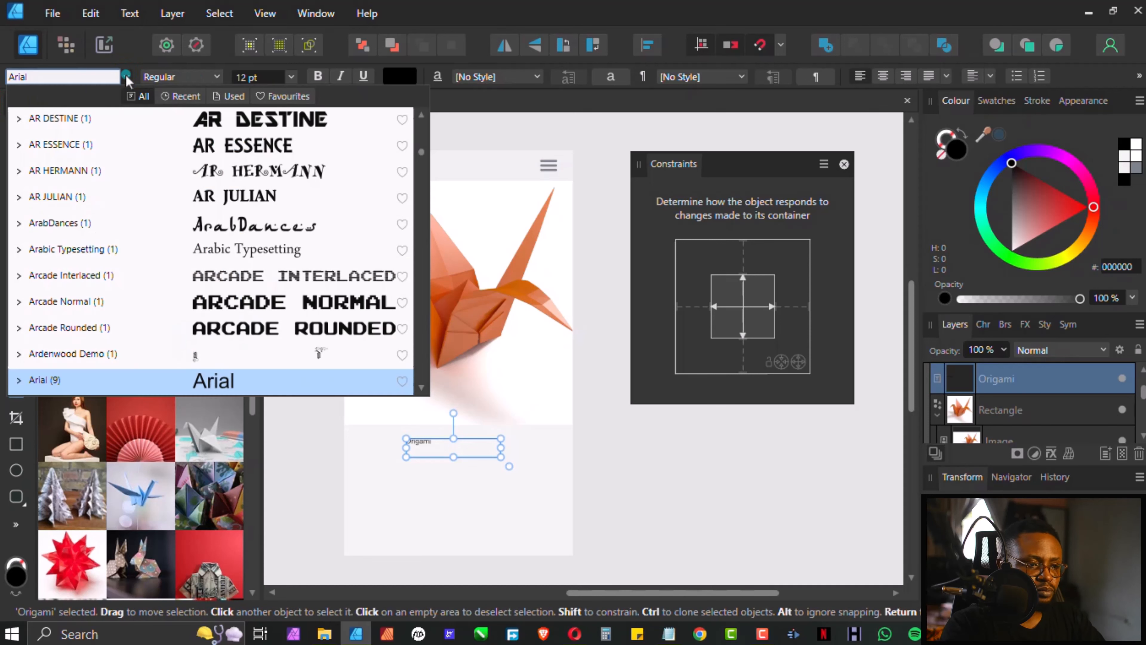
{"action": "left_click", "coordinate": [179, 95]}
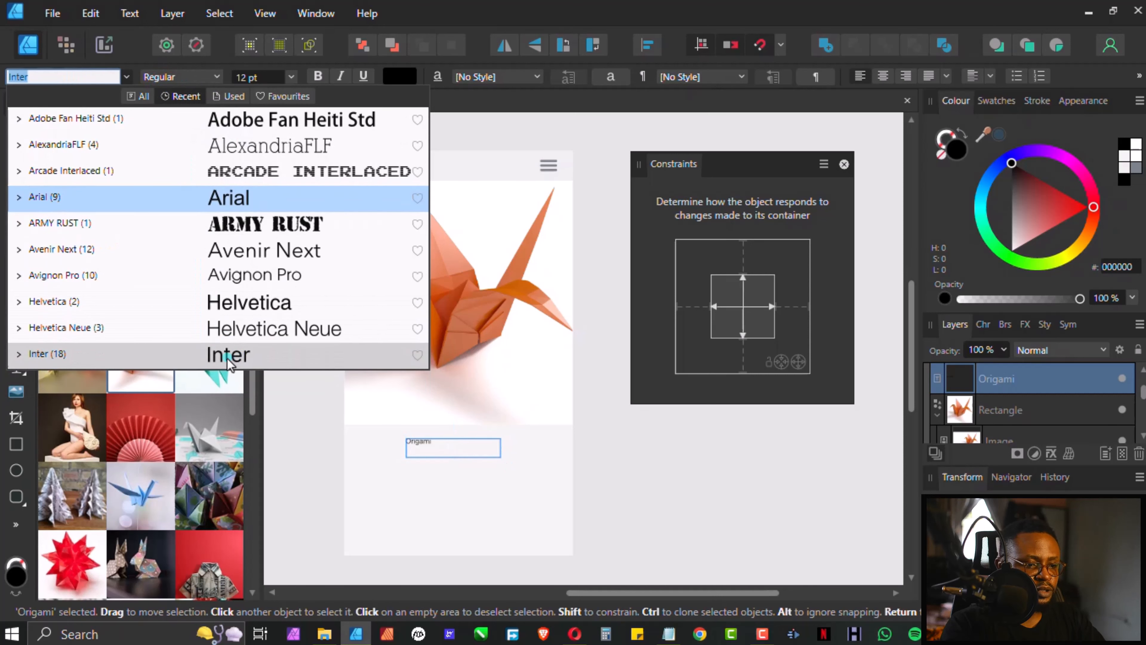
{"action": "left_click", "coordinate": [212, 357]}
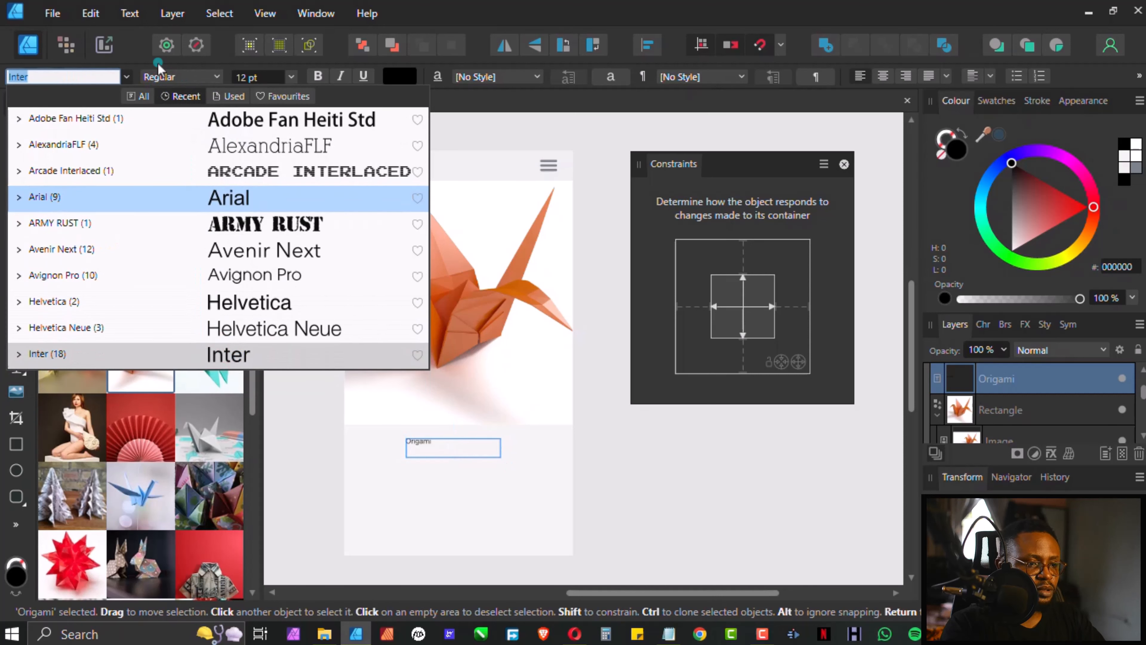
{"action": "left_click", "coordinate": [203, 77]}
{"action": "left_click", "coordinate": [212, 77]}
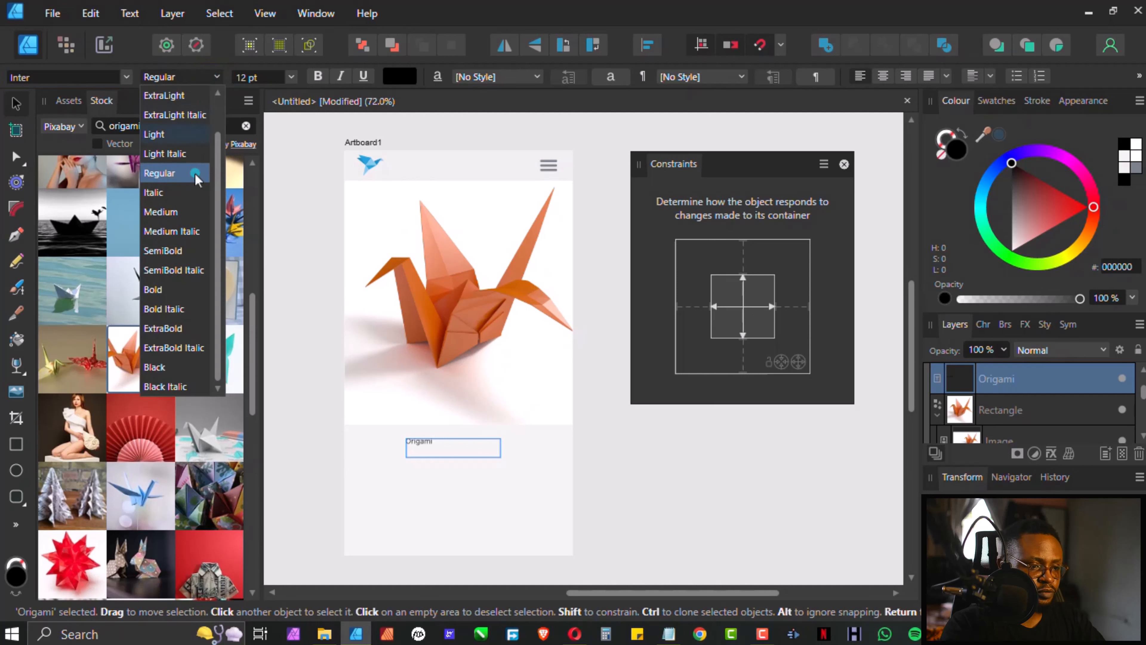
{"action": "left_click", "coordinate": [179, 289]}
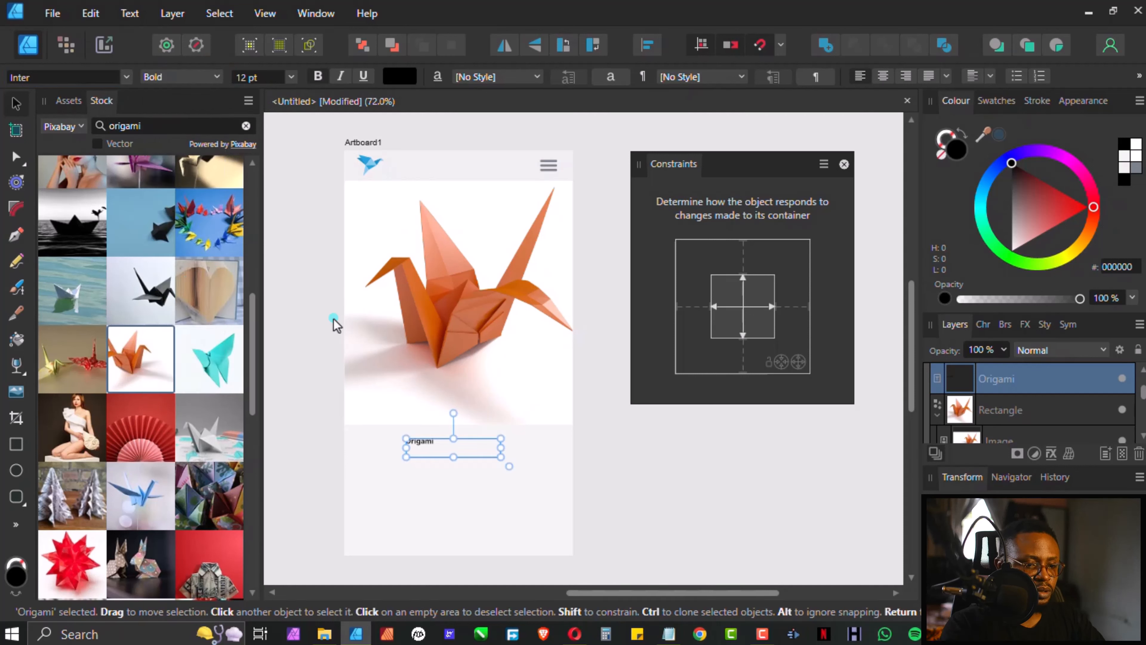
Set the "Origami" text size to 18 pt and fit the frame's height to the text.
{"action": "left_click", "coordinate": [289, 77]}
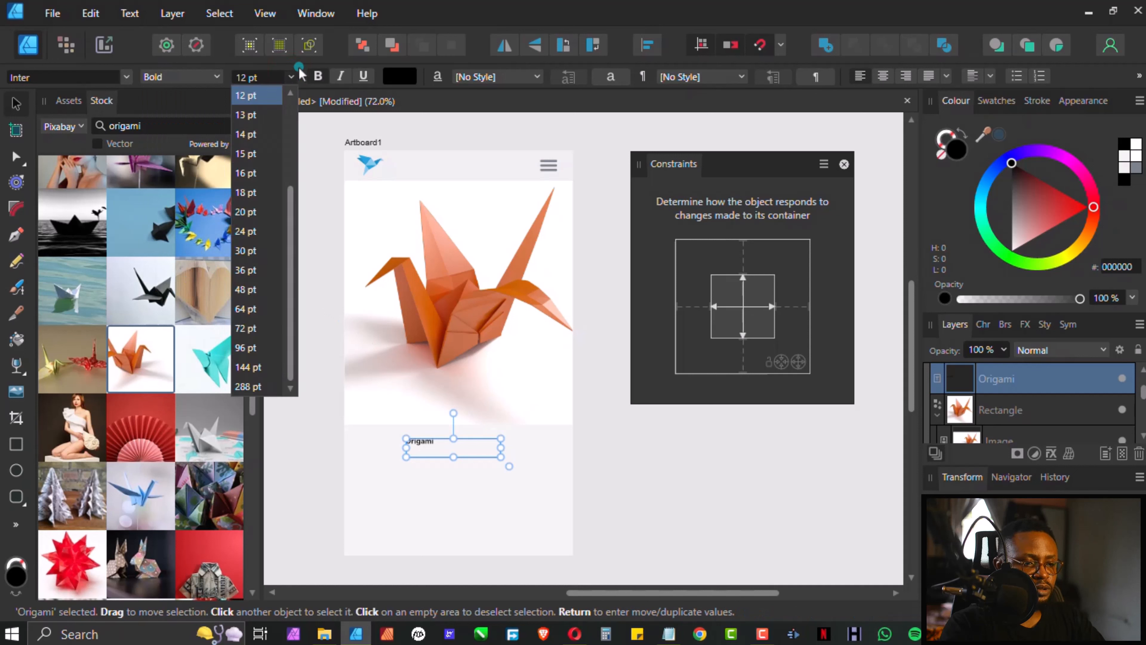
{"action": "left_click", "coordinate": [261, 192]}
{"action": "double_click", "coordinate": [455, 458]}
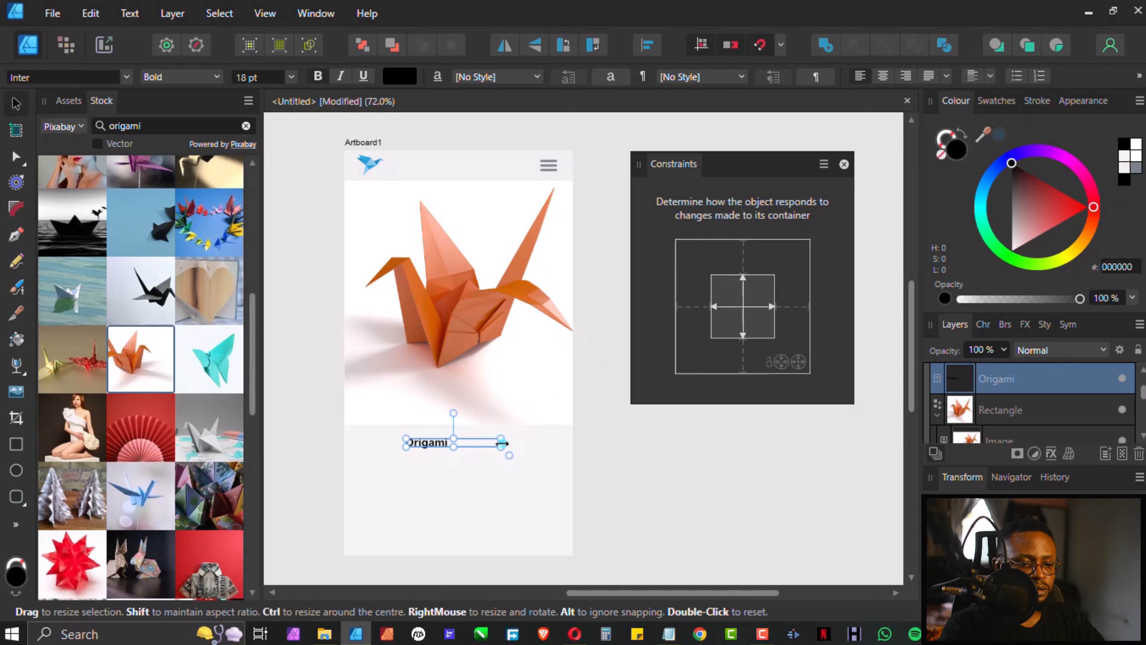
Fit the "Origami" frame's width to its text and centre it horizontally on the artboard.
{"action": "double_click", "coordinate": [502, 444]}
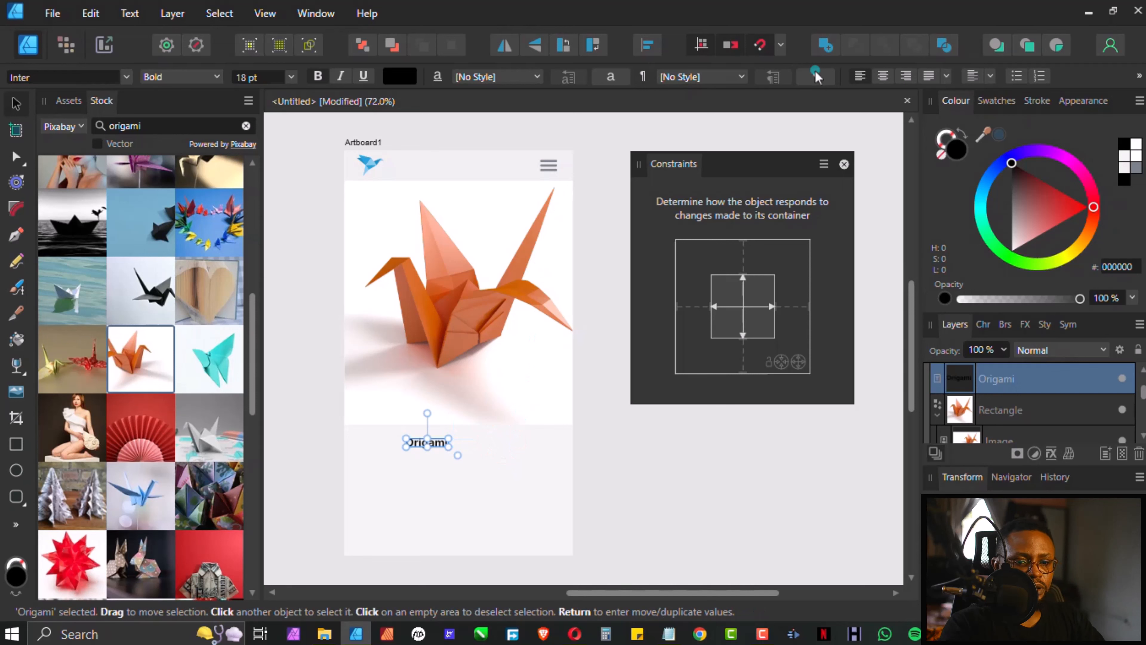
{"action": "left_click", "coordinate": [650, 45]}
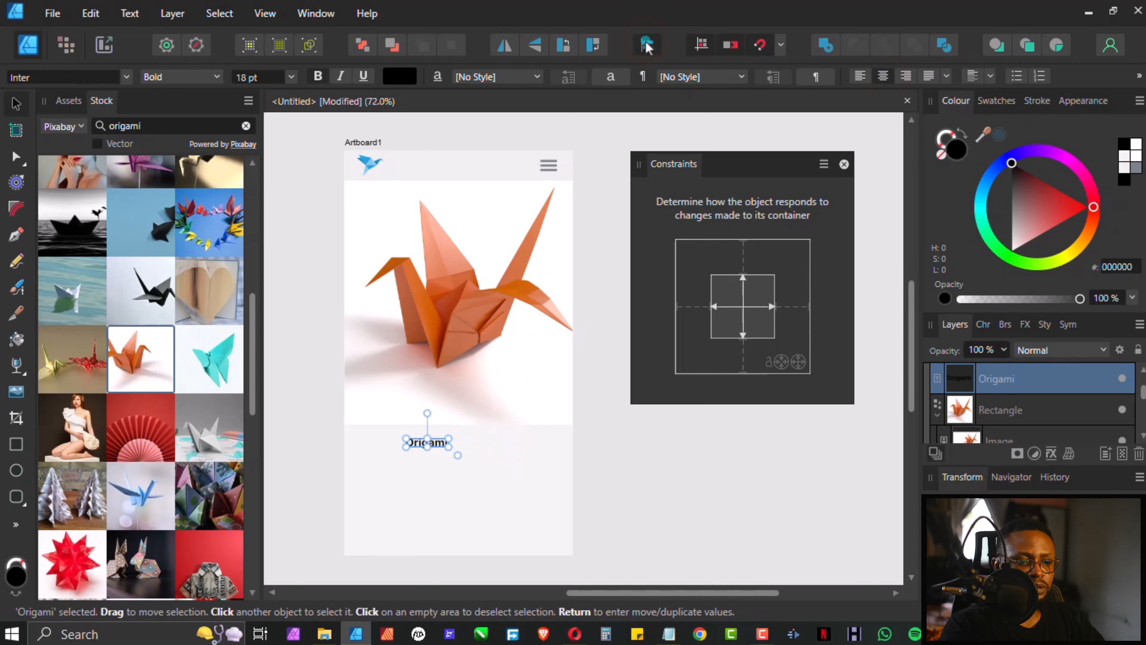
{"action": "left_click", "coordinate": [685, 100]}
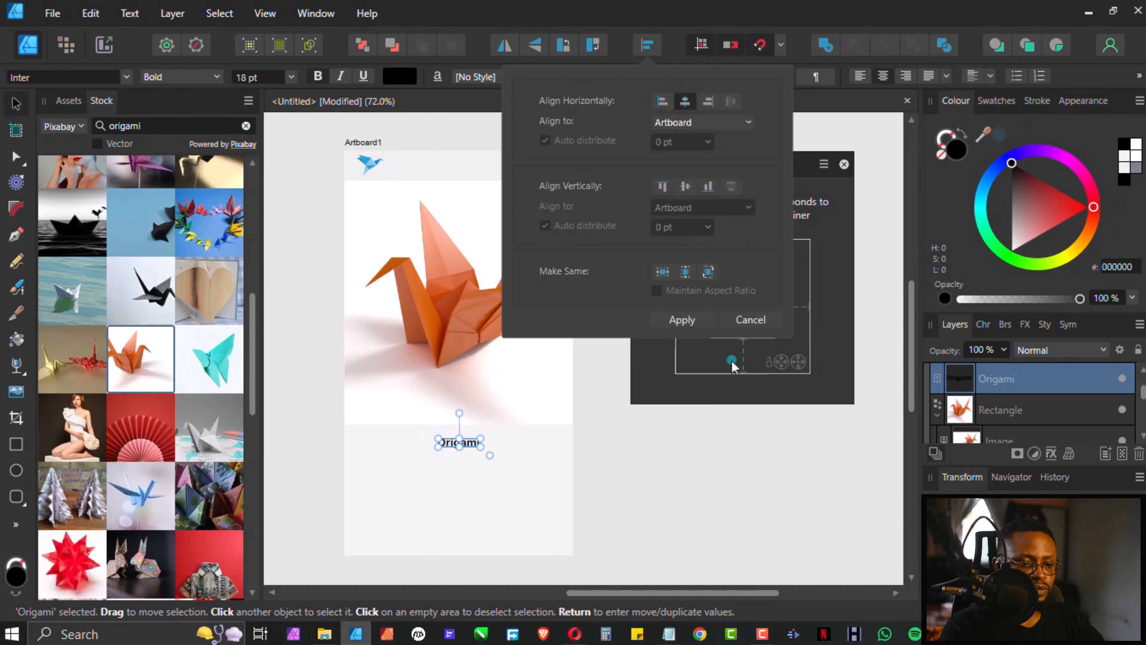
{"action": "left_click", "coordinate": [685, 329]}
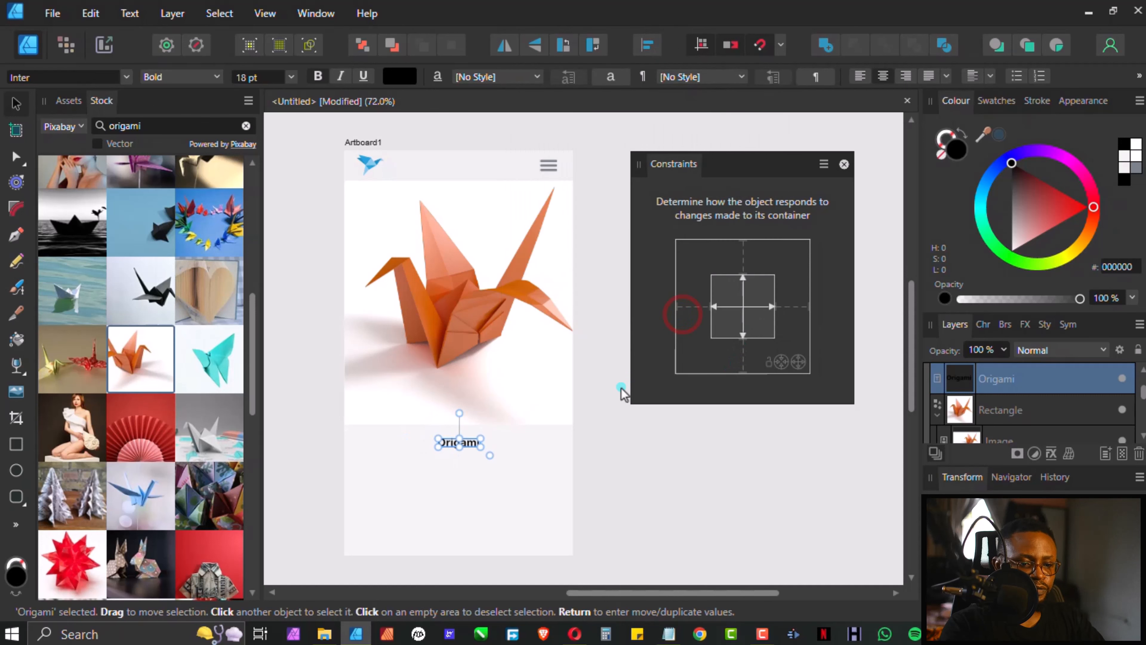
{"action": "left_click", "coordinate": [642, 455]}
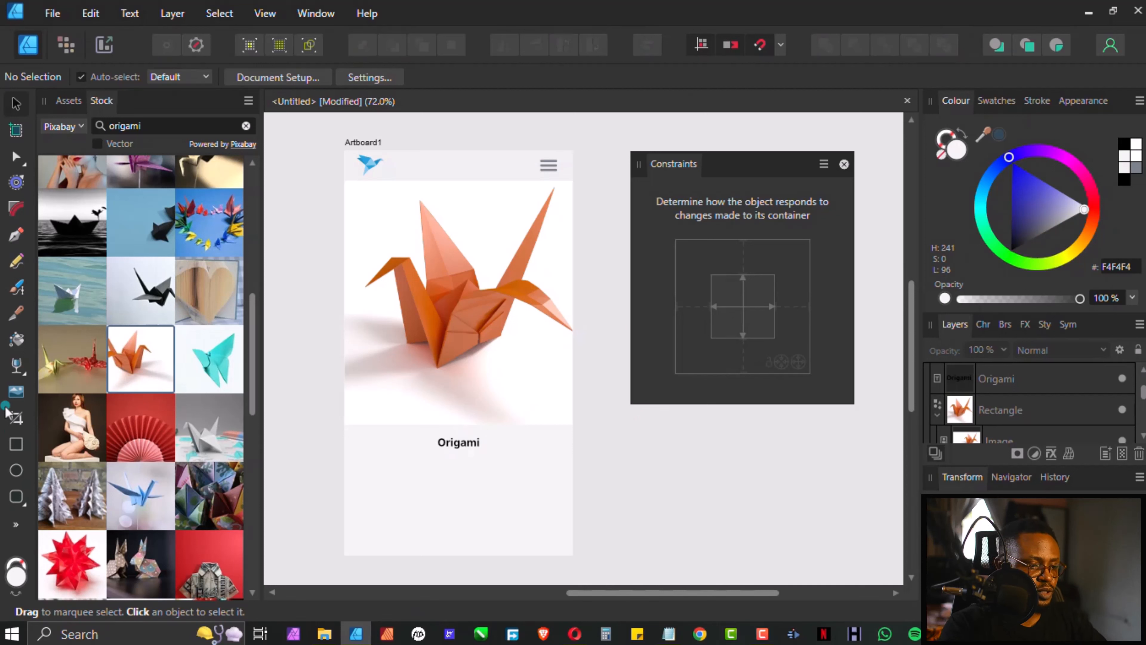
Draw a wide text frame below the "Origami" heading with the Frame Text Tool and insert filler text into it.
{"action": "left_click", "coordinate": [16, 525]}
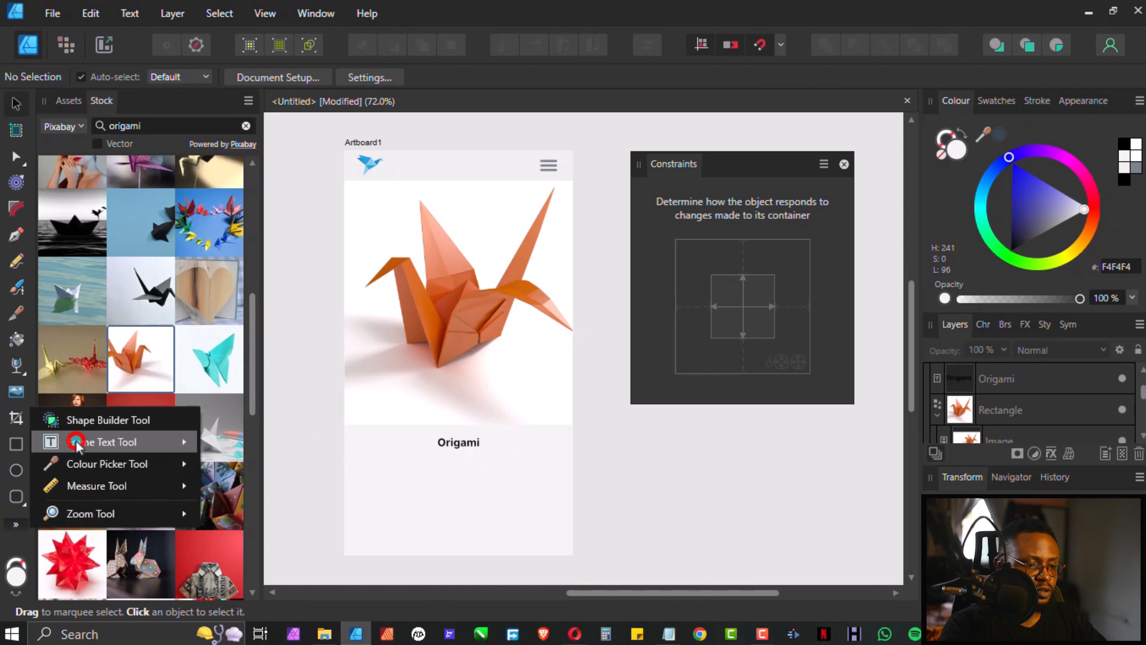
{"action": "left_click", "coordinate": [264, 464]}
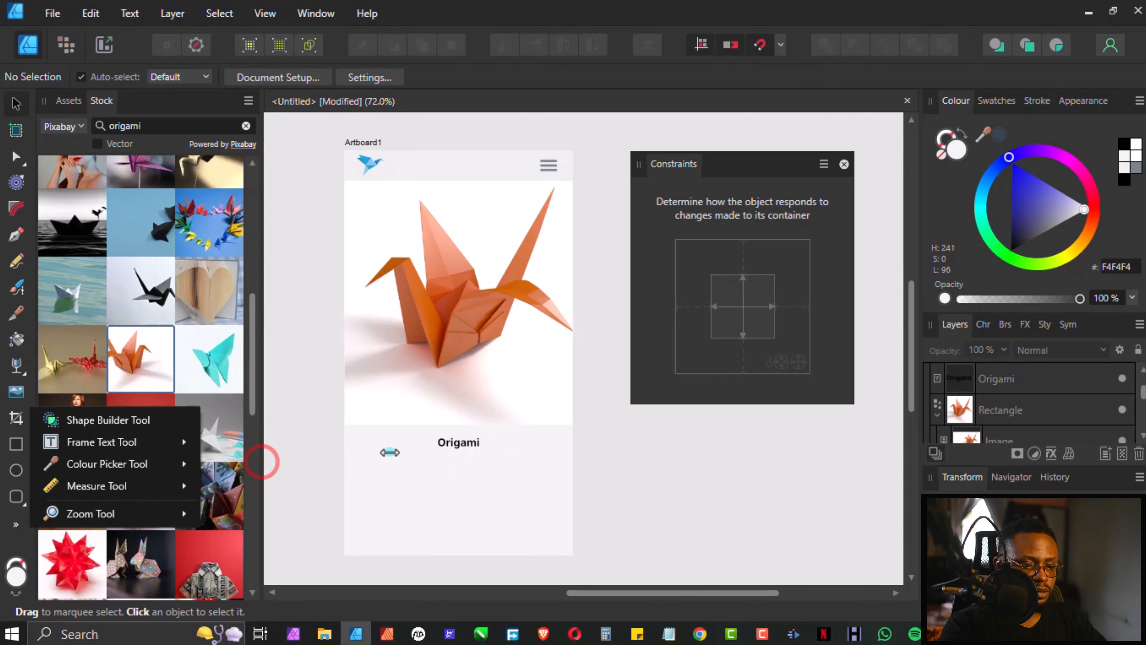
{"action": "left_click", "coordinate": [359, 469]}
{"action": "left_click_drag", "start_coordinate": [359, 469], "coordinate": [553, 536]}
{"action": "key", "text": "Escape"}
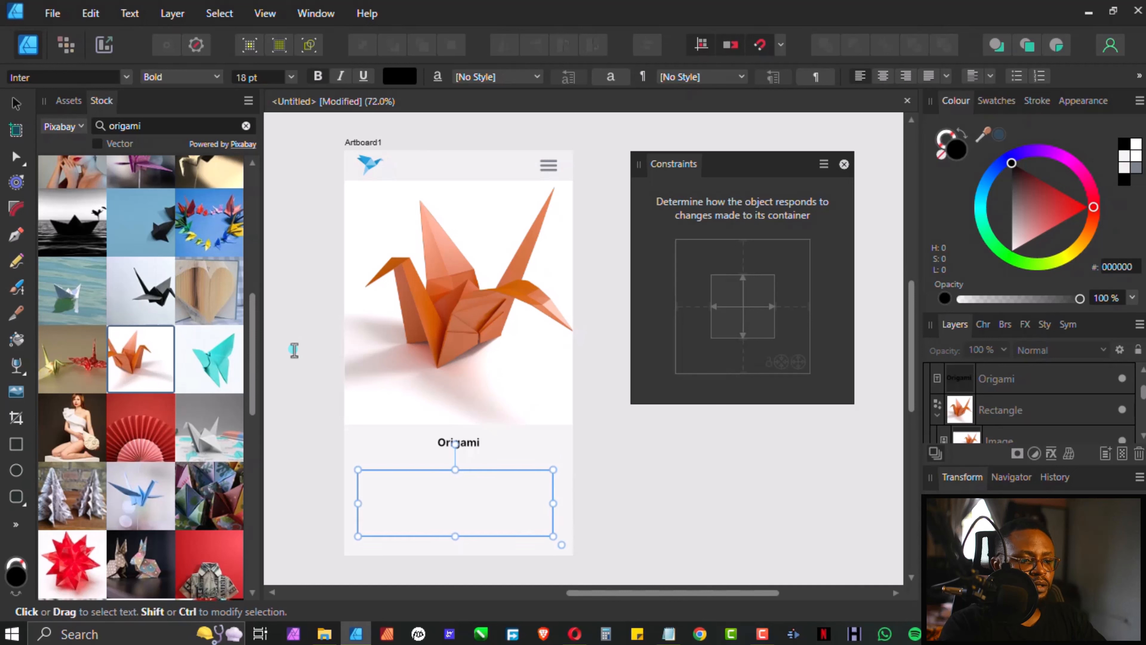
{"action": "left_click", "coordinate": [129, 13]}
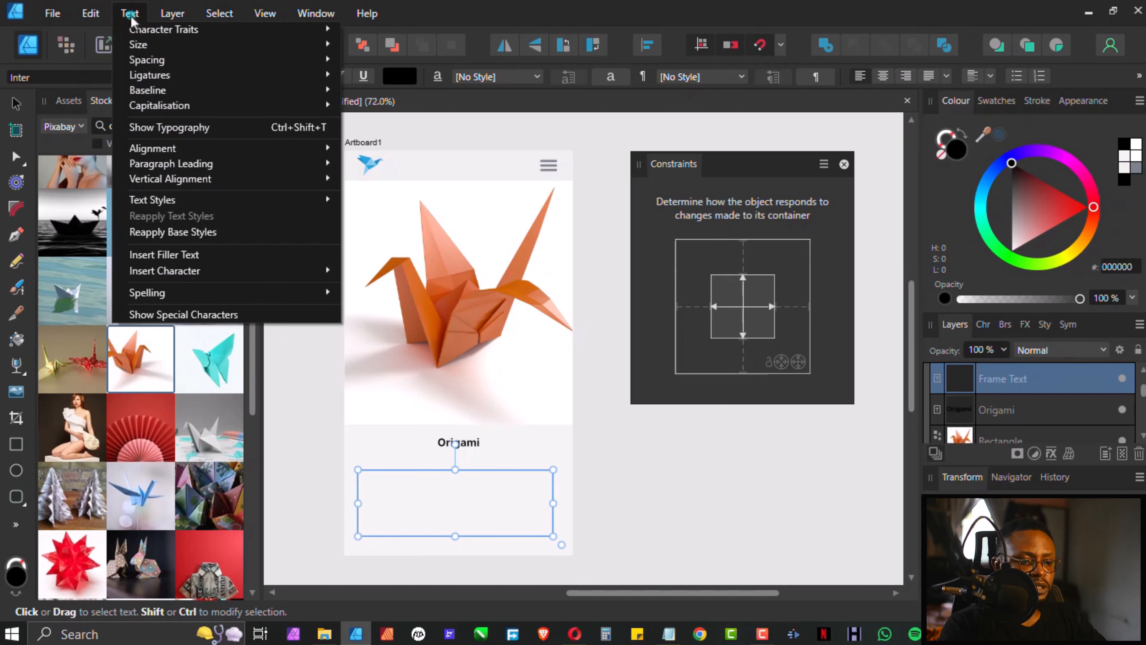
{"action": "left_click", "coordinate": [215, 254]}
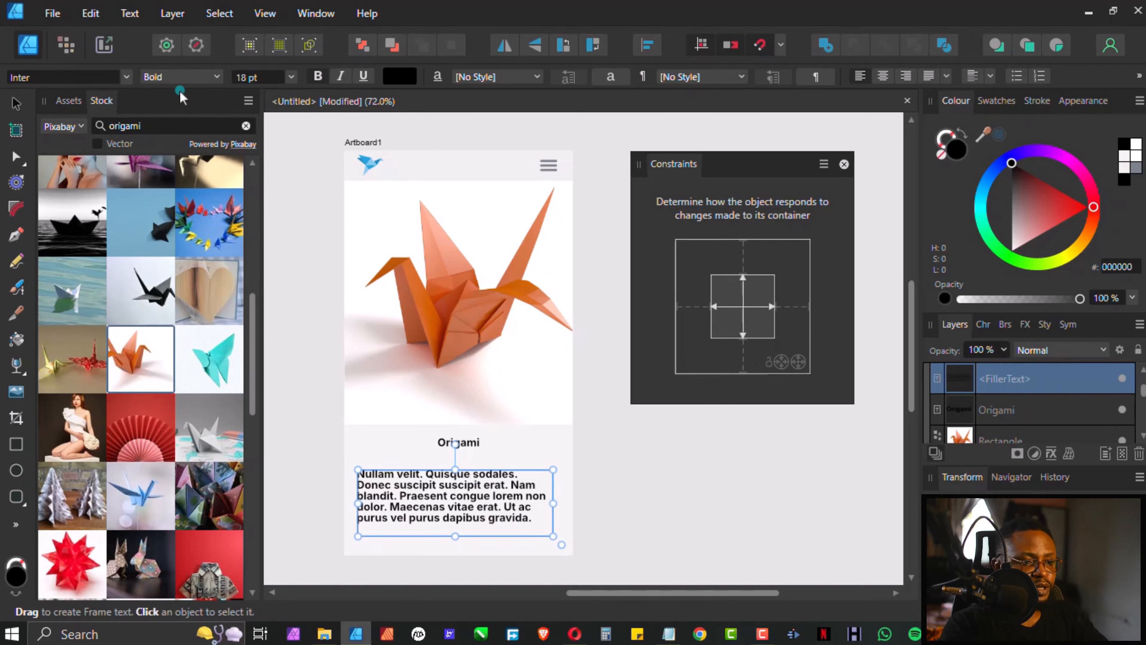
Format the filler text as Inter Regular at 14 pt in dark grey 4E4E4E.
{"action": "left_click", "coordinate": [15, 106]}
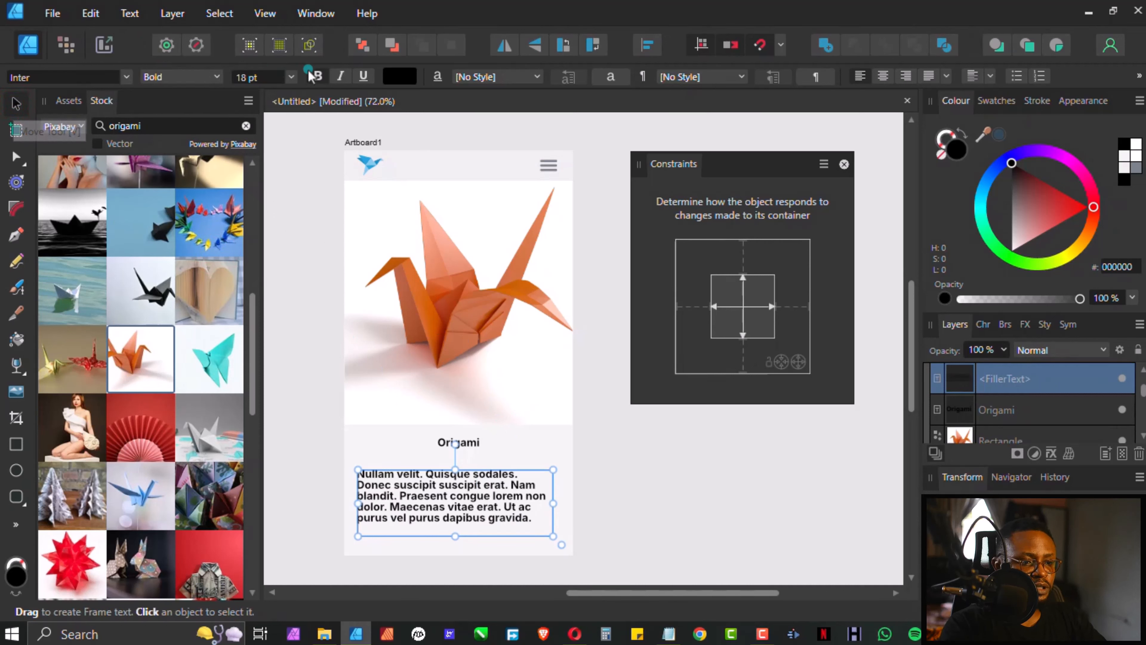
{"action": "key", "text": "ctrl+b"}
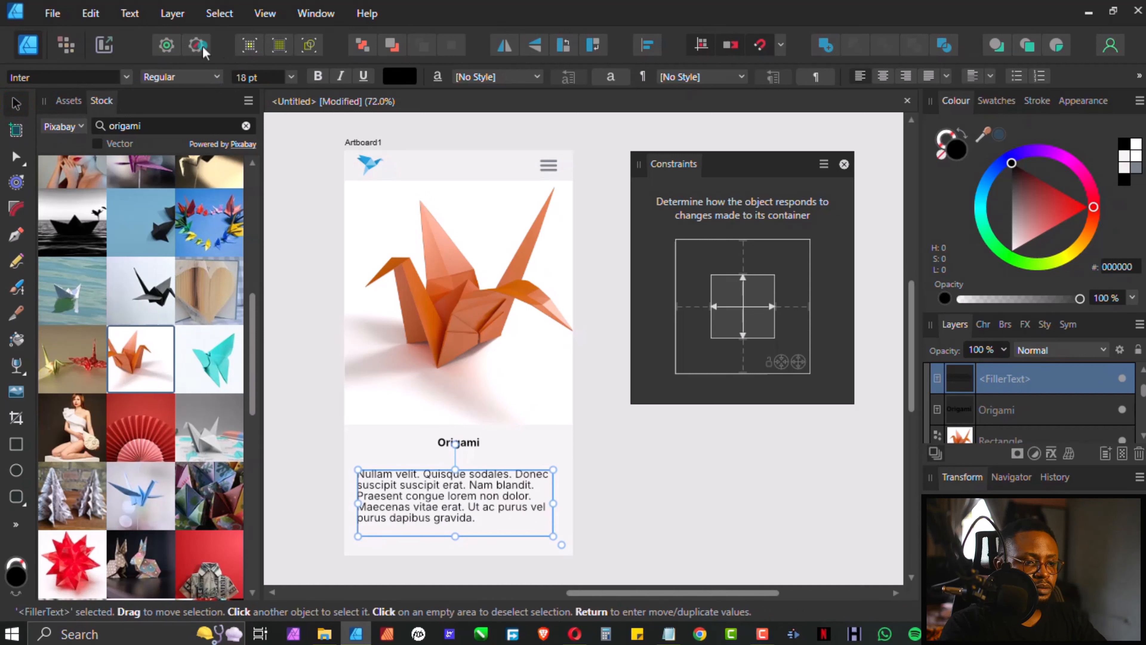
{"action": "left_click", "coordinate": [289, 76]}
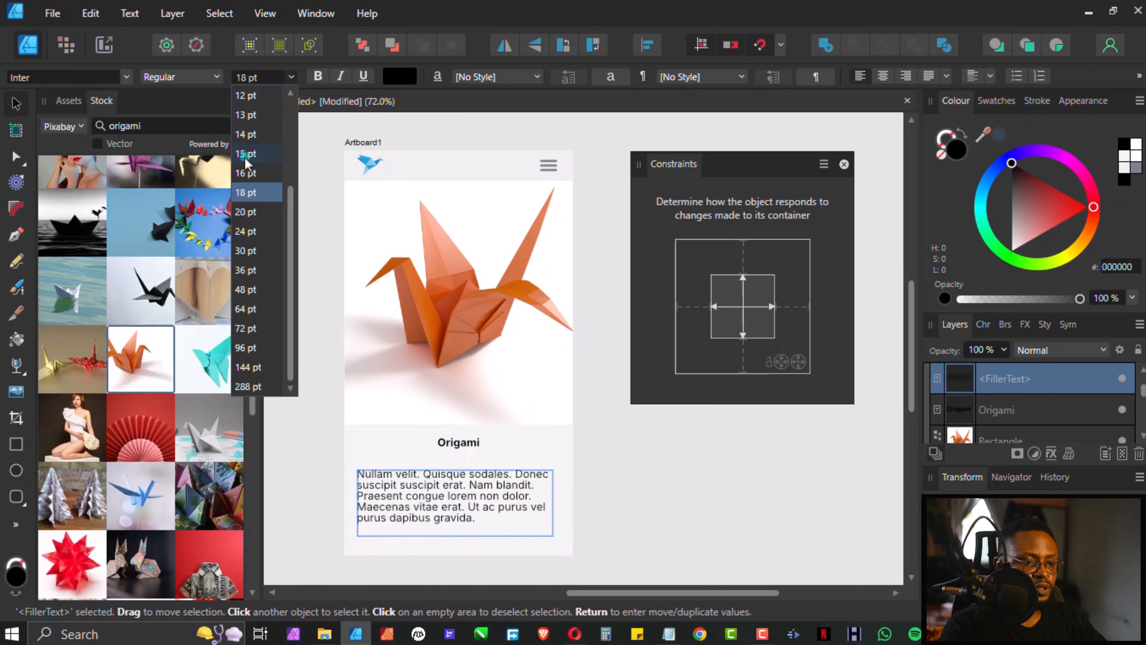
{"action": "left_click", "coordinate": [262, 133]}
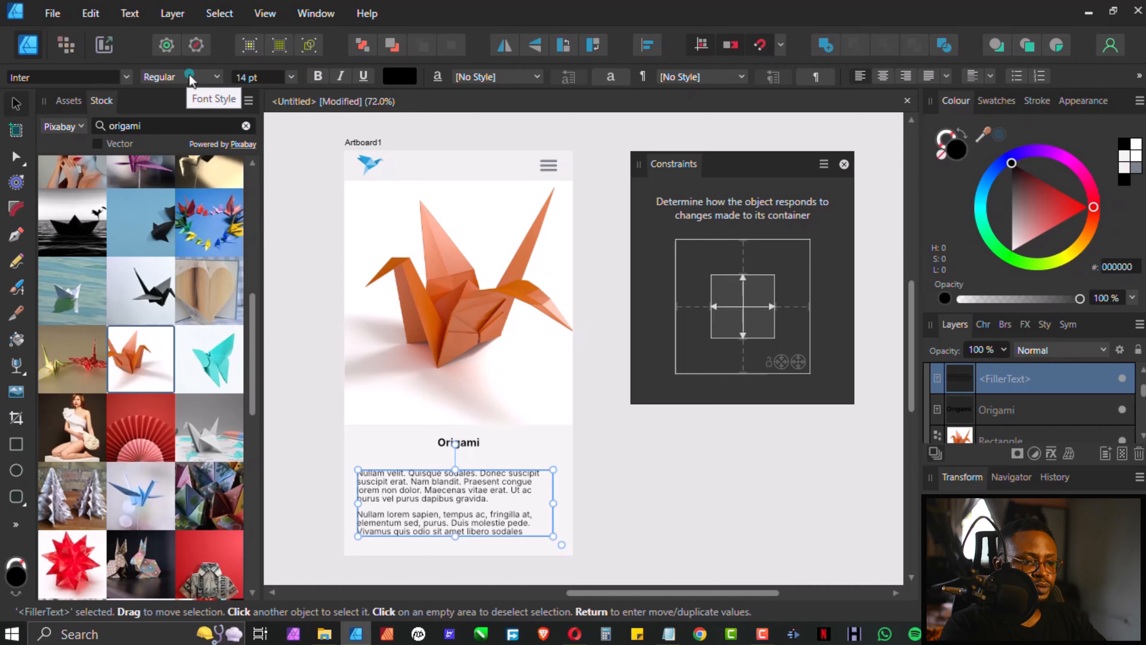
{"action": "left_click", "coordinate": [1130, 168]}
{"action": "left_click_drag", "start_coordinate": [1057, 220], "coordinate": [1061, 241]}
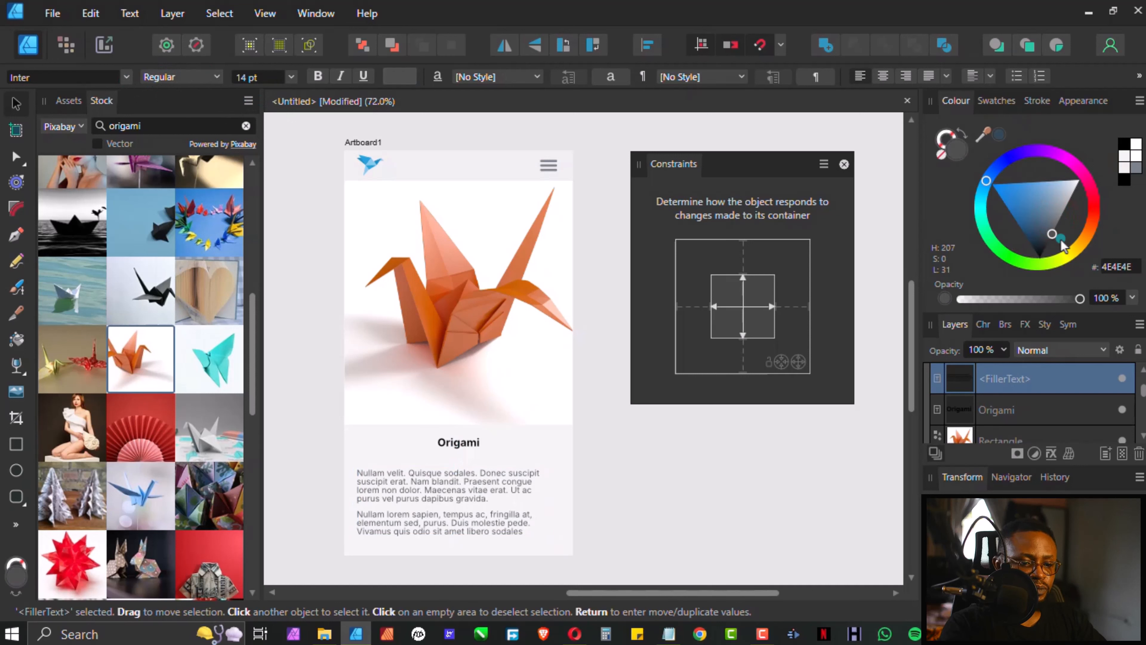
Try centre-aligning the filler text within its frame.
{"action": "left_click", "coordinate": [438, 474]}
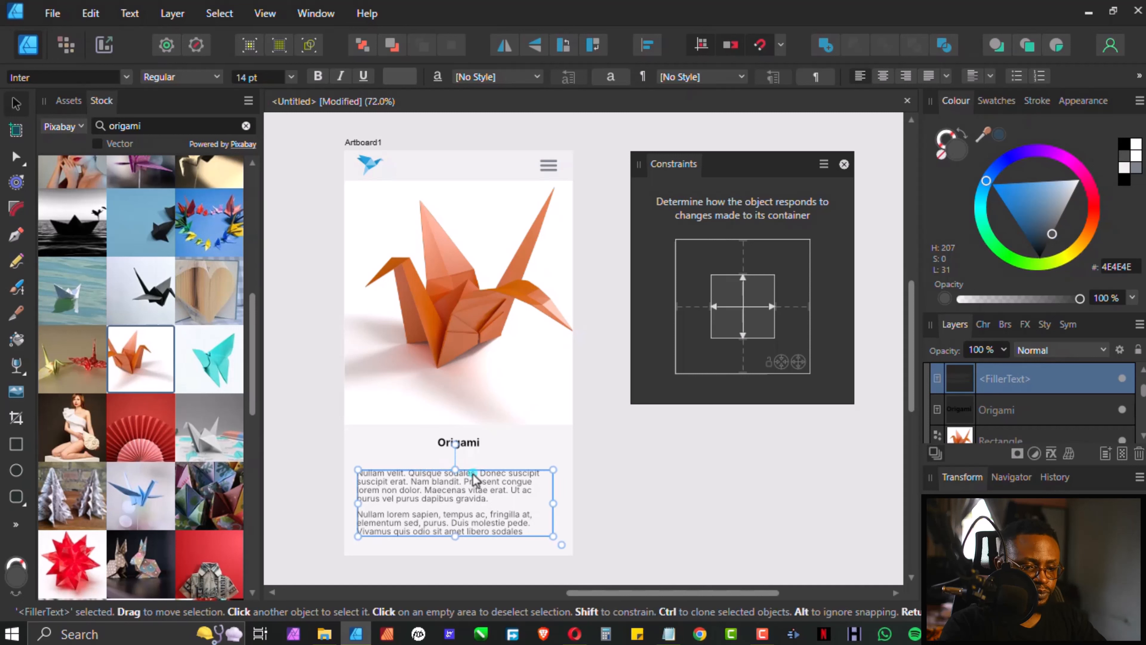
{"action": "left_click", "coordinate": [883, 76]}
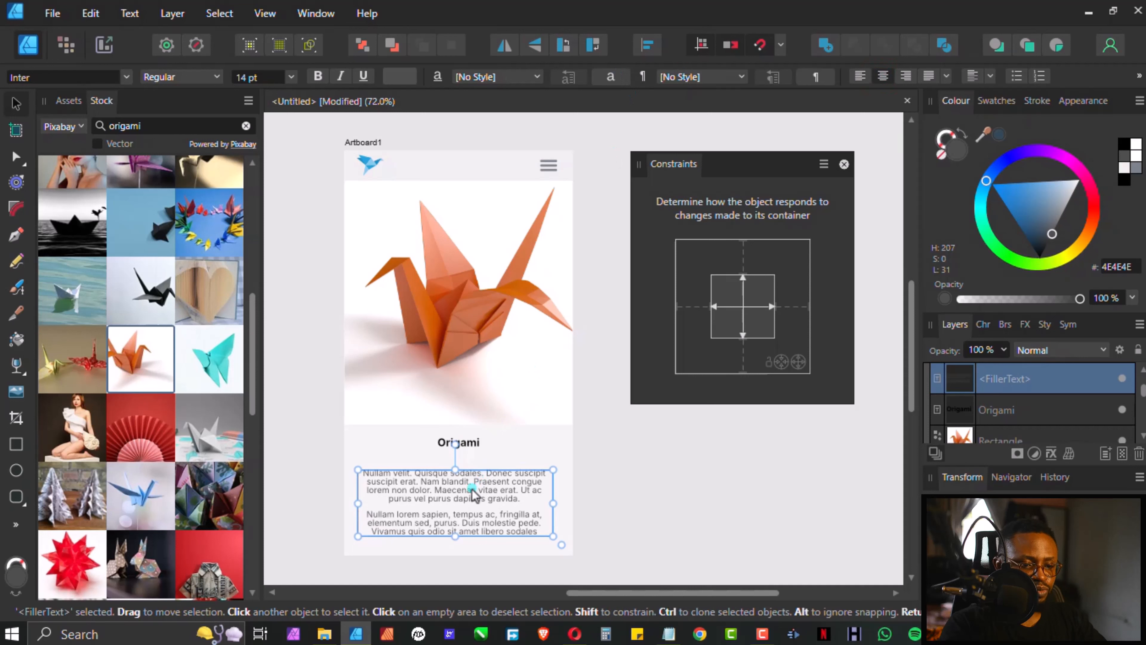
{"action": "mouse_move", "coordinate": [471, 471]}
{"action": "left_mouse_down"}
{"action": "mouse_move", "coordinate": [484, 470]}
{"action": "mouse_move", "coordinate": [474, 489]}
{"action": "left_mouse_up"}
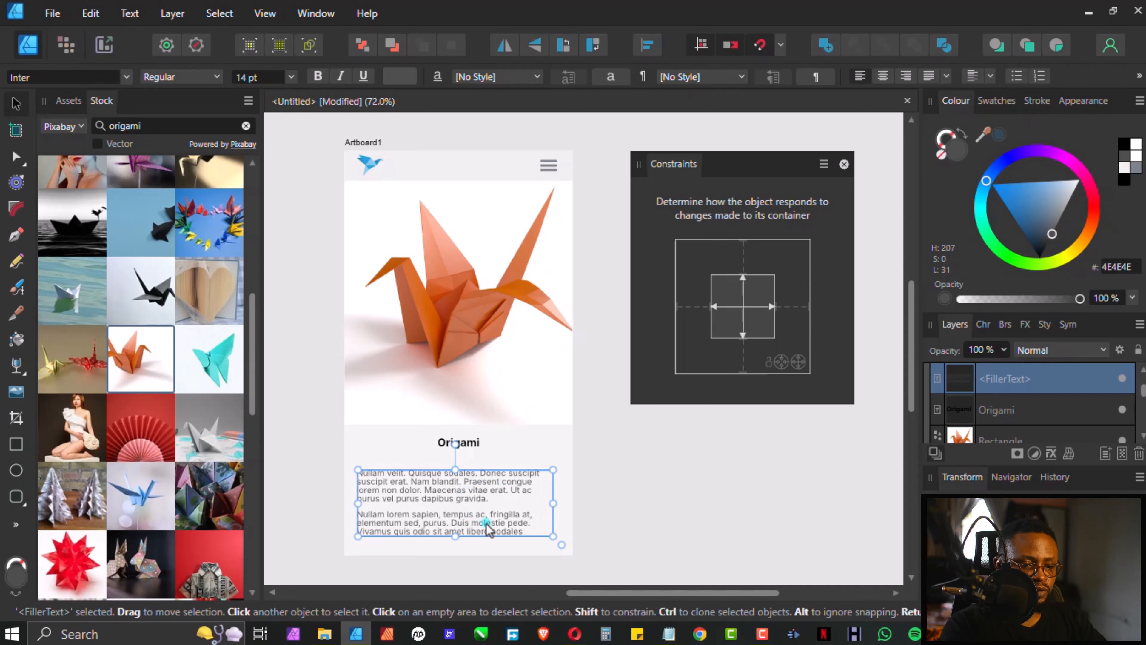
Extend the filler text frame slightly downwards and raise its upper edge closer to the "Origami" heading.
{"action": "mouse_move", "coordinate": [456, 537]}
{"action": "left_mouse_down"}
{"action": "mouse_move", "coordinate": [457, 510]}
{"action": "mouse_move", "coordinate": [468, 540]}
{"action": "left_mouse_up"}
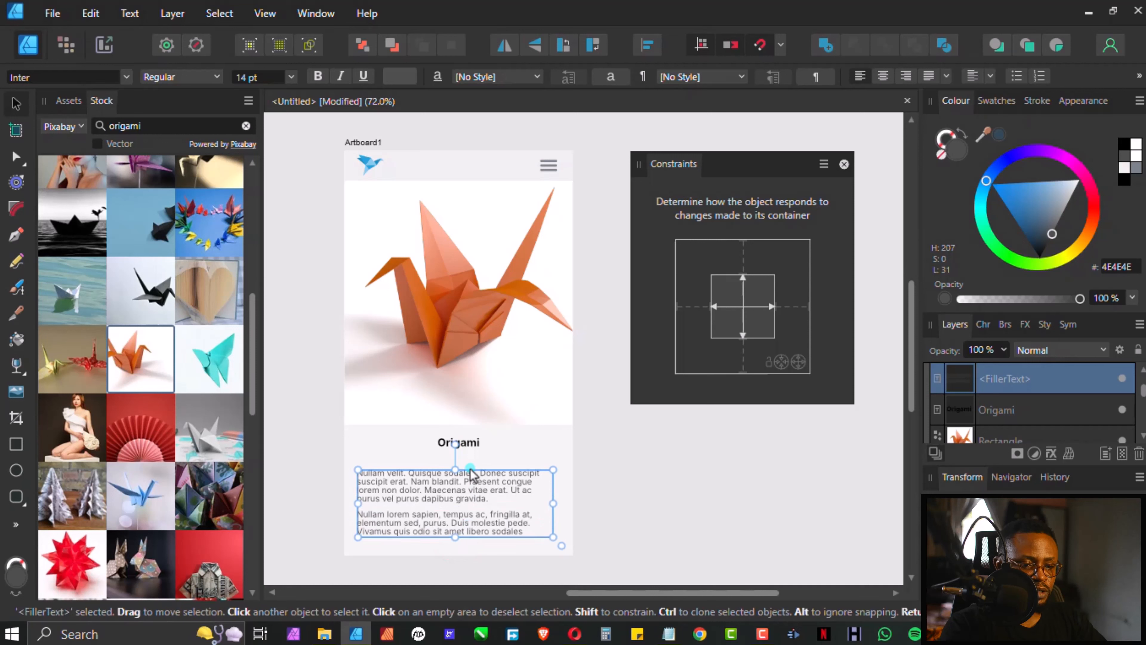
{"action": "left_click_drag", "start_coordinate": [456, 470], "coordinate": [462, 457]}
{"action": "left_click", "coordinate": [458, 442]}
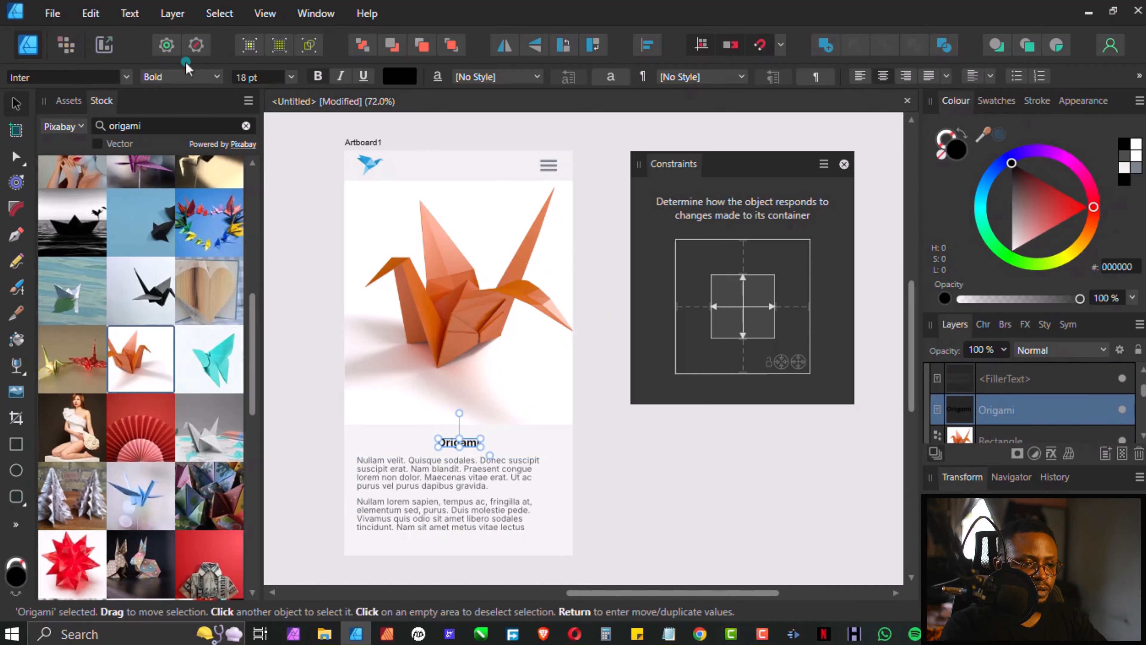
{"action": "left_click", "coordinate": [272, 78]}
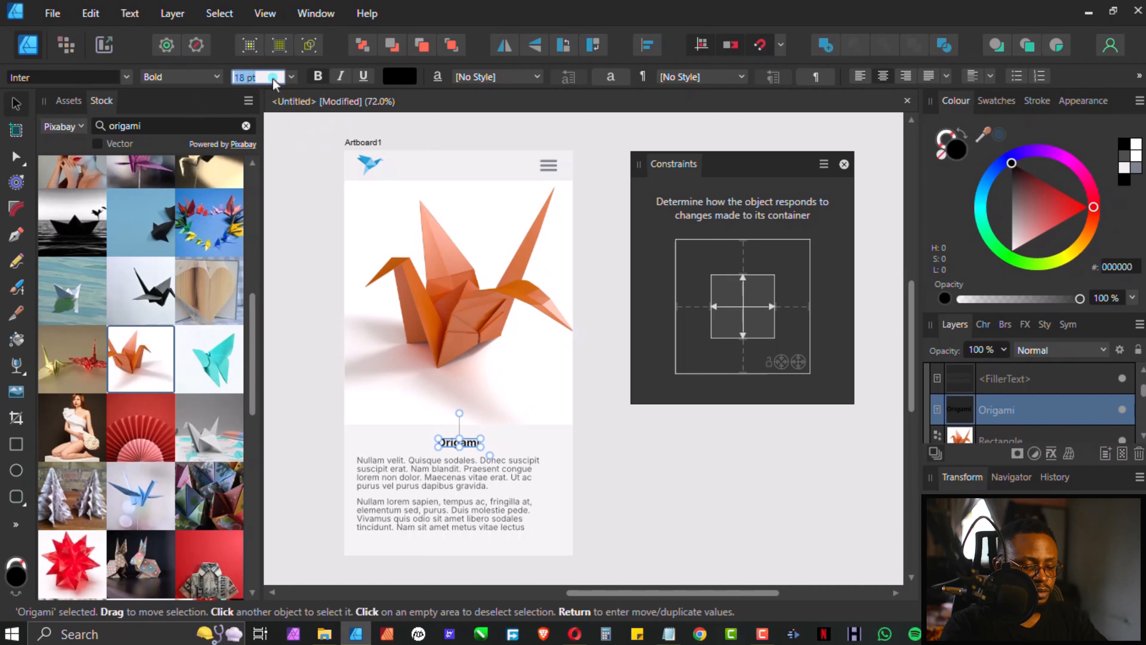
{"action": "left_click", "coordinate": [596, 243]}
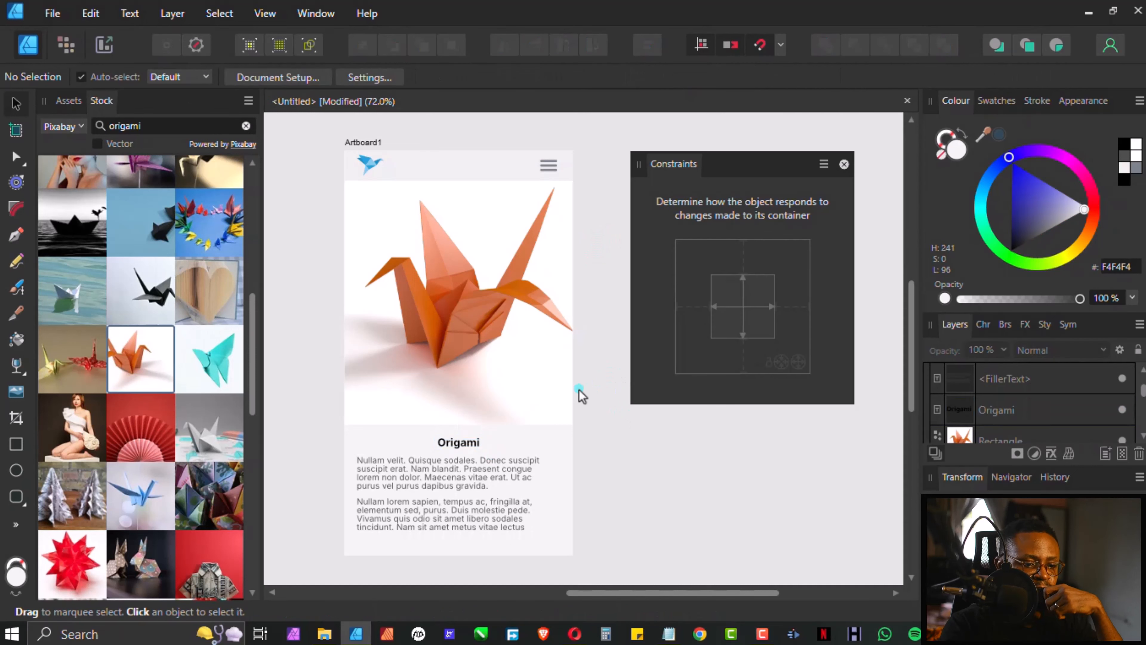
Select the "Origami" heading together with the filler text frame and left-align them to the selection bounds.
{"action": "left_click", "coordinate": [462, 443]}
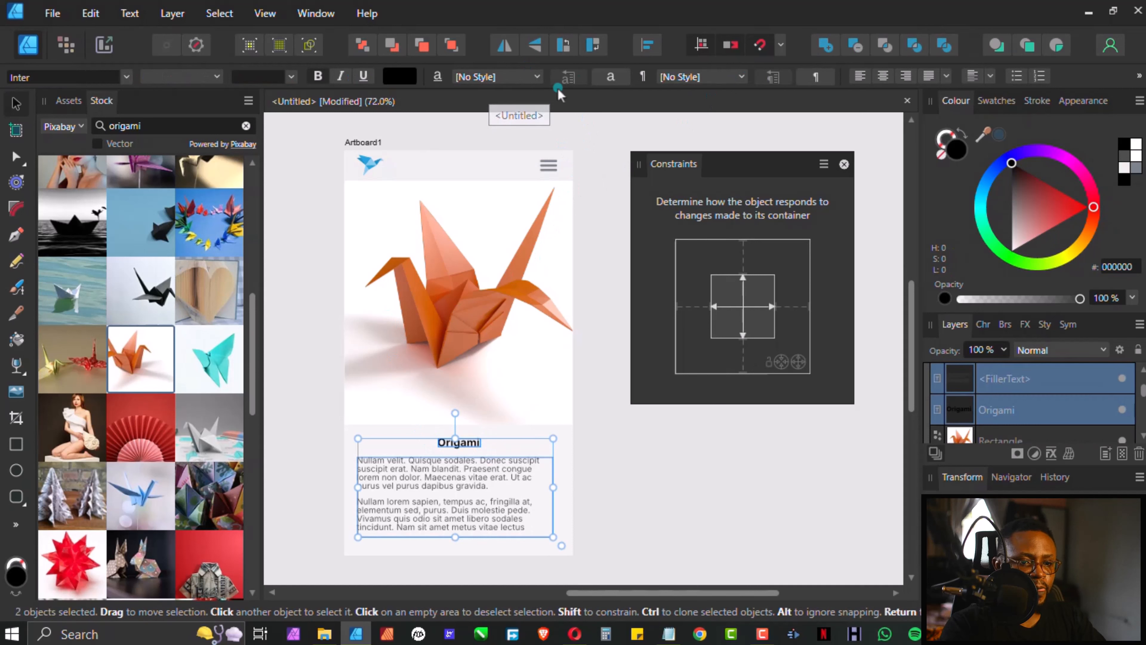
{"action": "left_click", "coordinate": [646, 45]}
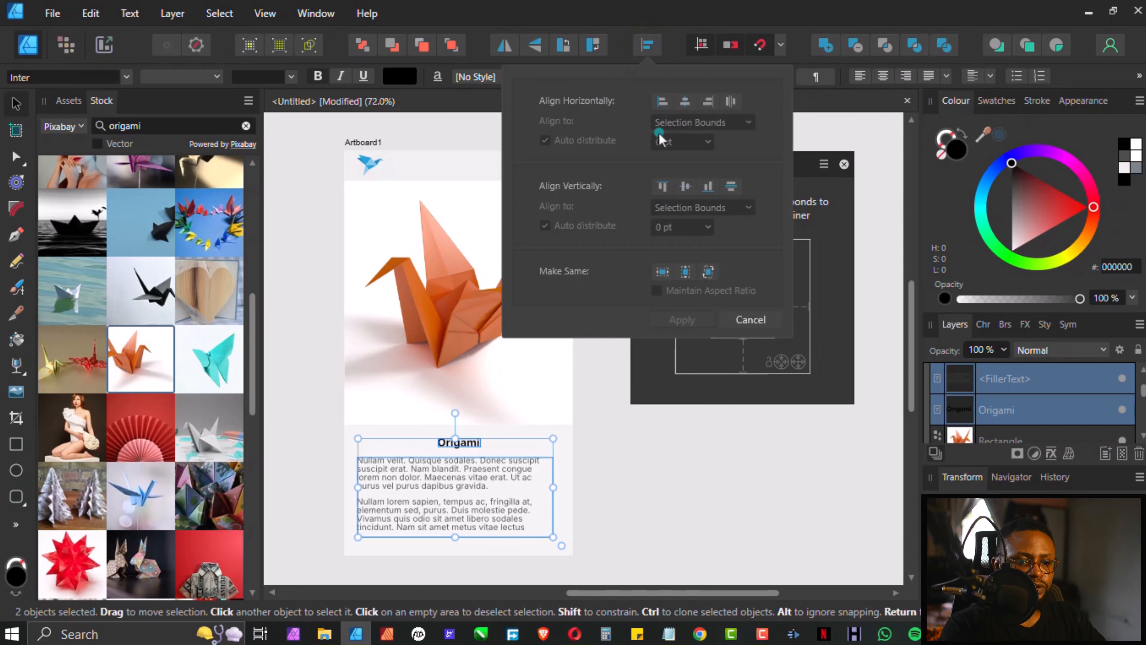
{"action": "left_click", "coordinate": [658, 107]}
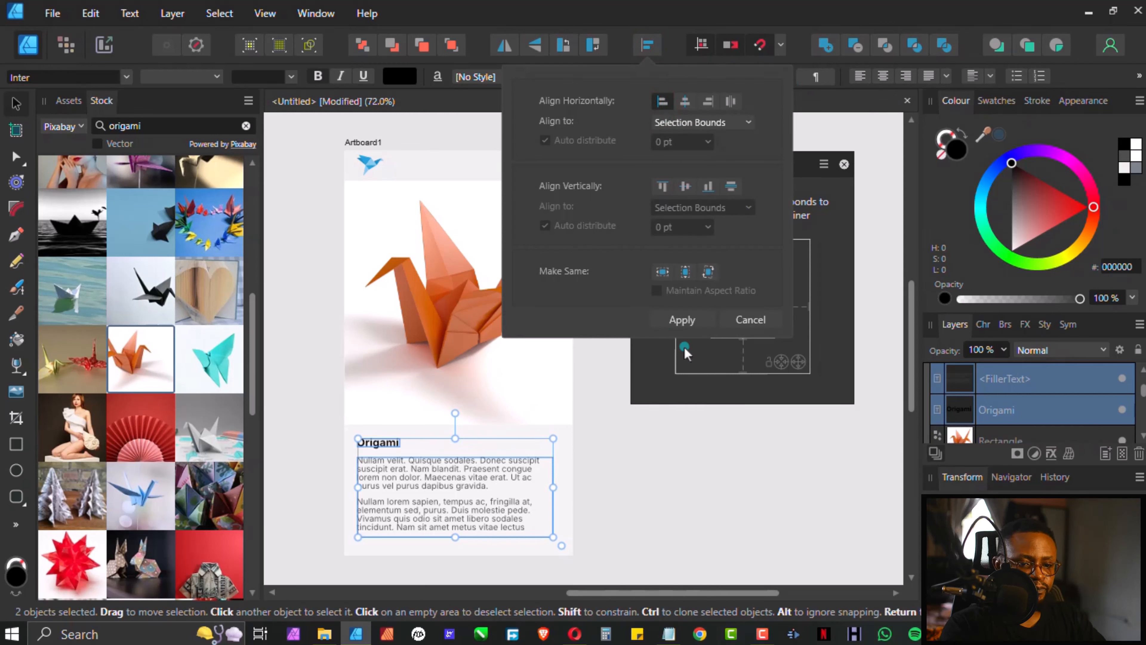
{"action": "left_click", "coordinate": [681, 319]}
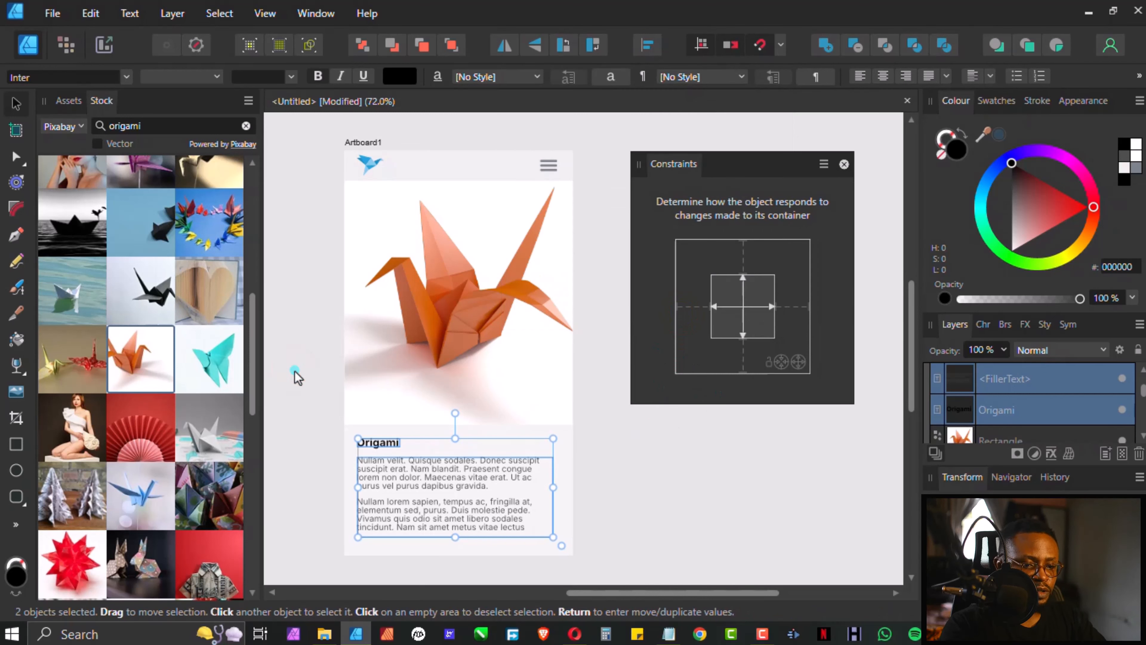
{"action": "left_click", "coordinate": [324, 353]}
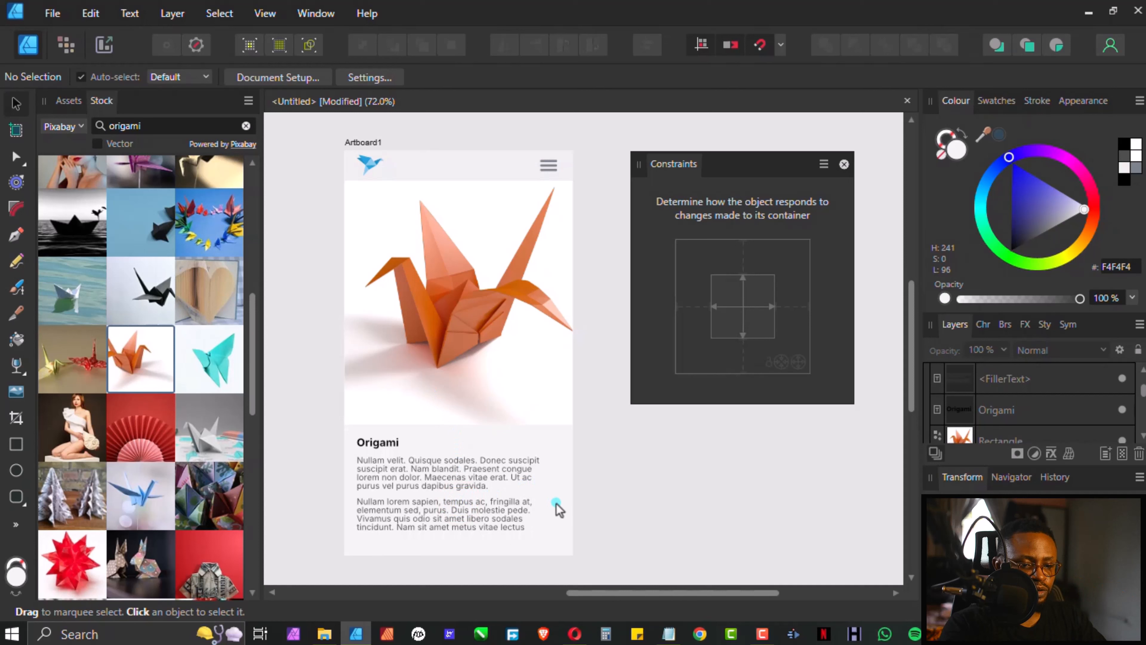
Try justifying the filler text and adjusting its frame width on the right side.
{"action": "left_click", "coordinate": [528, 467]}
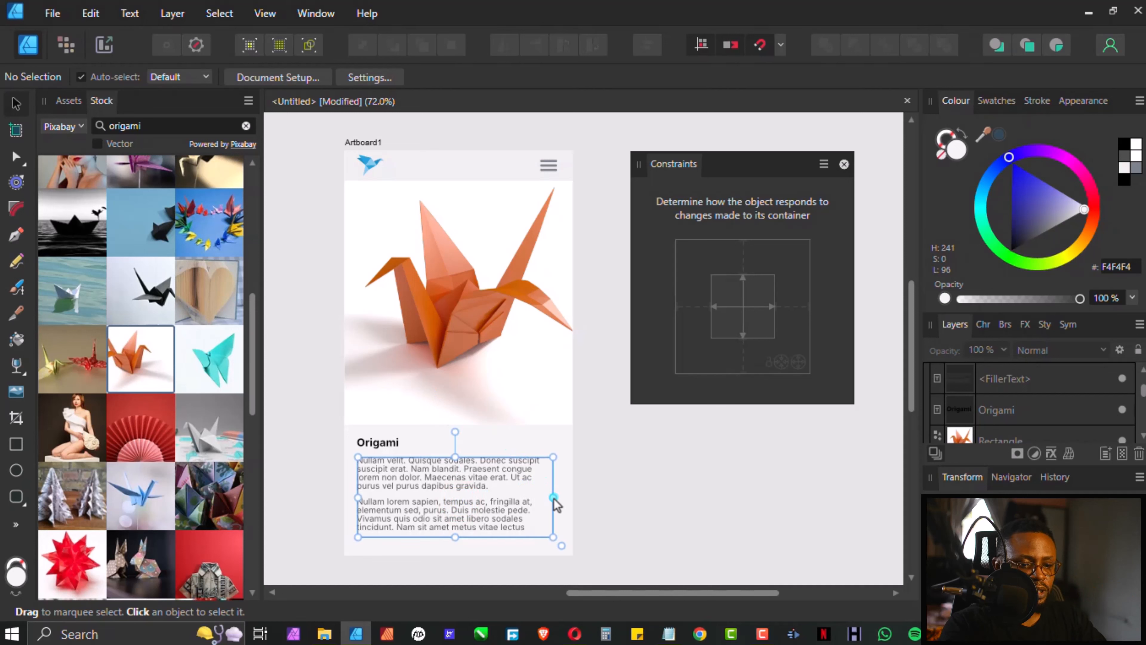
{"action": "left_click_drag", "start_coordinate": [554, 498], "coordinate": [561, 499]}
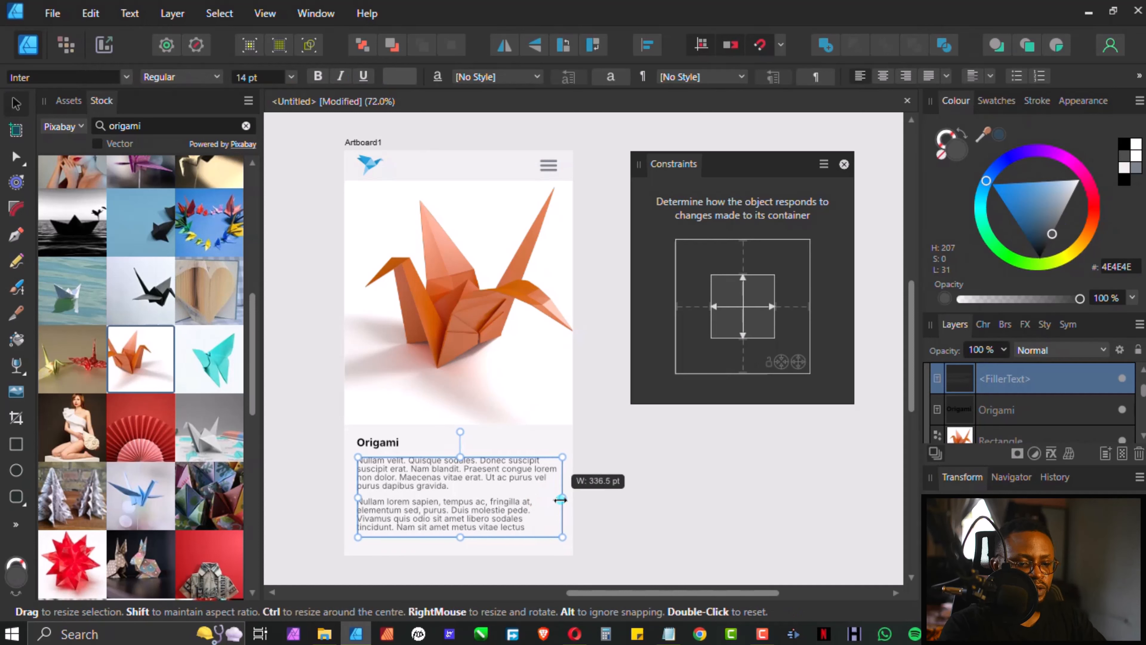
{"action": "left_click", "coordinate": [928, 75]}
{"action": "left_click_drag", "start_coordinate": [557, 494], "coordinate": [544, 496]}
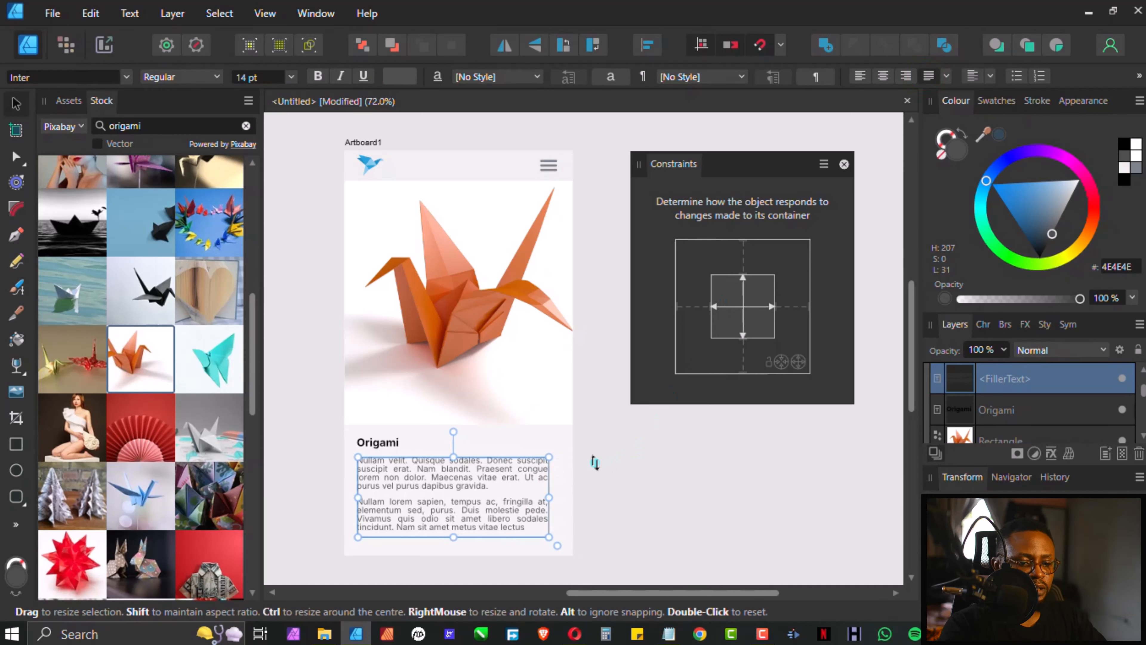
{"action": "left_click", "coordinate": [637, 448]}
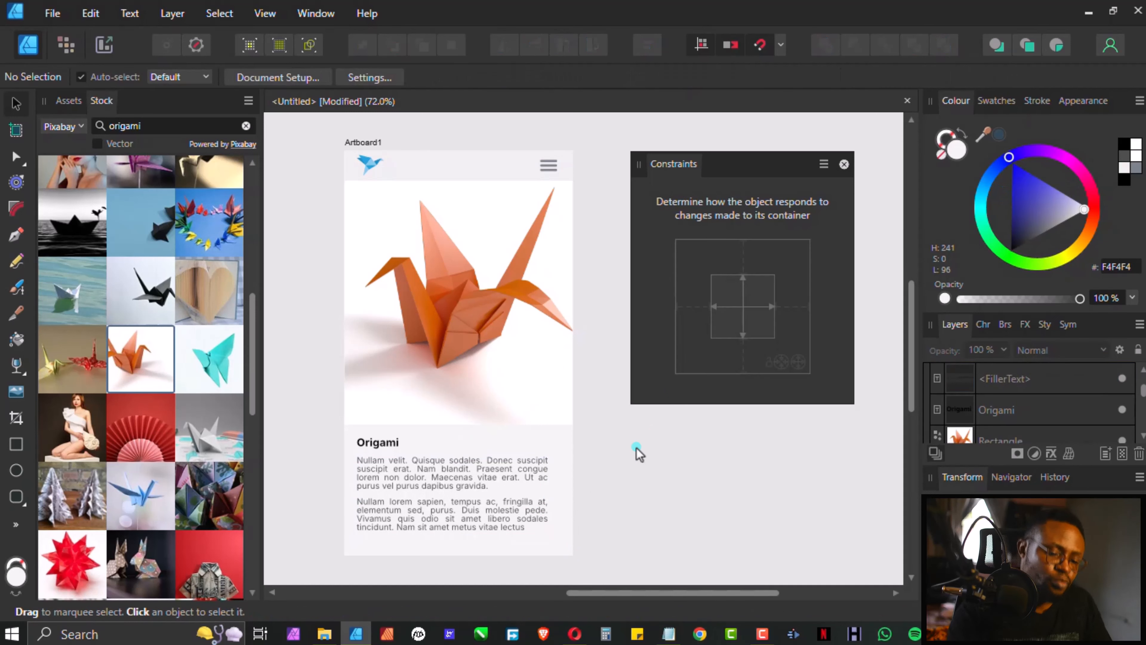
Return the filler text to left alignment and widen its frame slightly towards the artboard's right edge.
{"action": "left_click", "coordinate": [458, 469]}
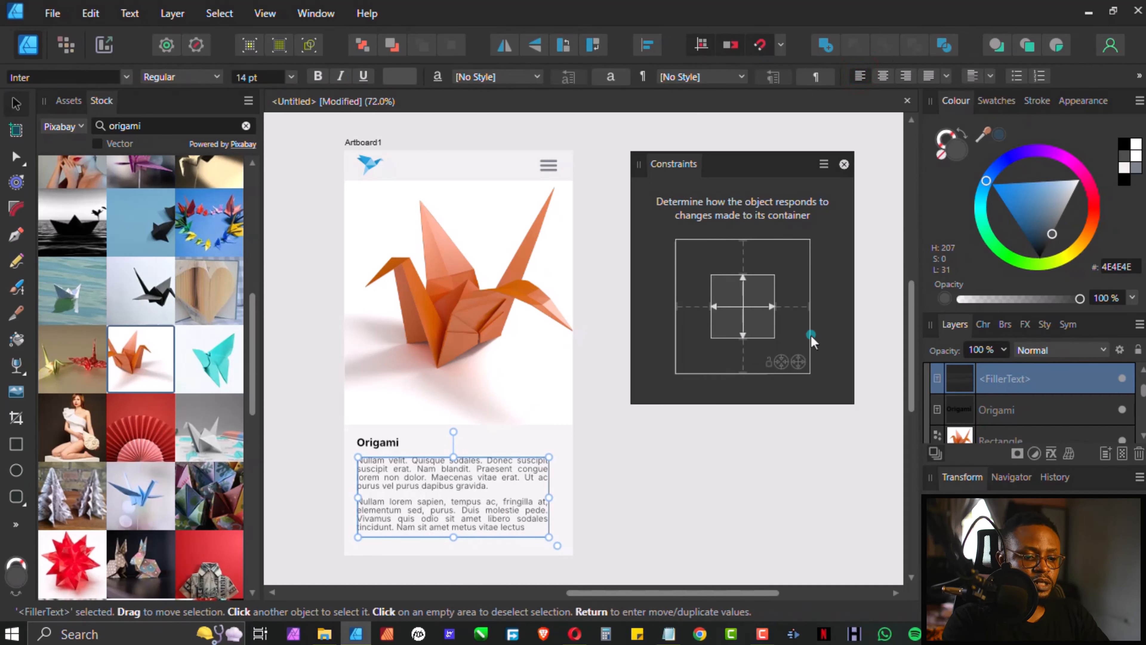
{"action": "left_click", "coordinate": [550, 496]}
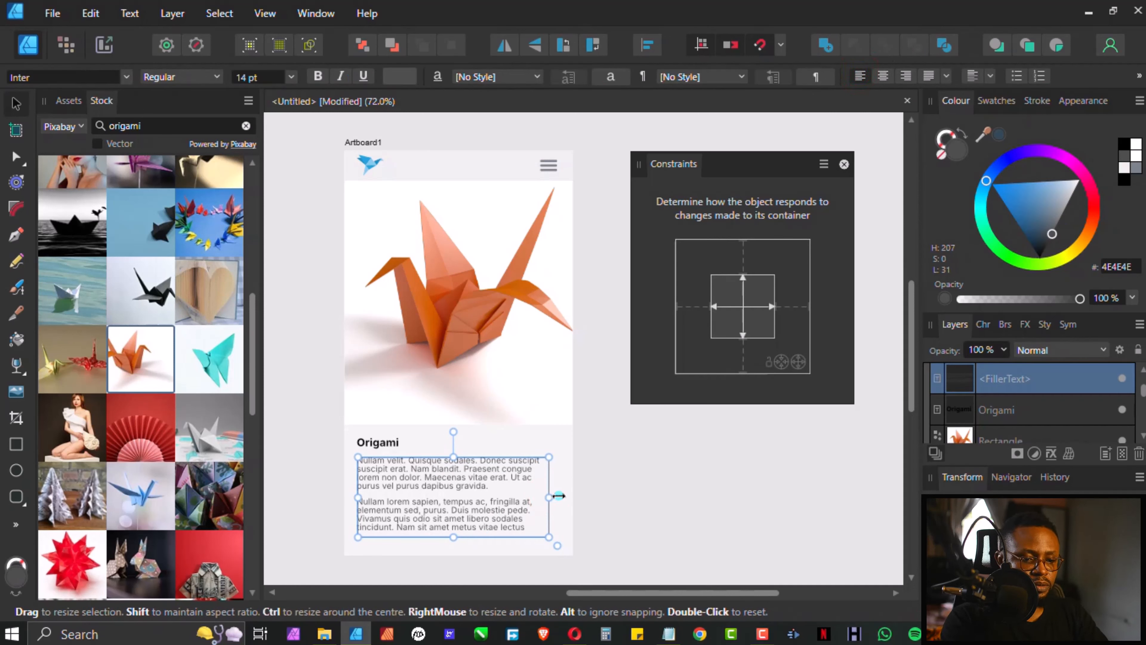
{"action": "left_click_drag", "start_coordinate": [559, 496], "coordinate": [560, 496]}
{"action": "left_click_drag", "start_coordinate": [359, 496], "coordinate": [366, 497]}
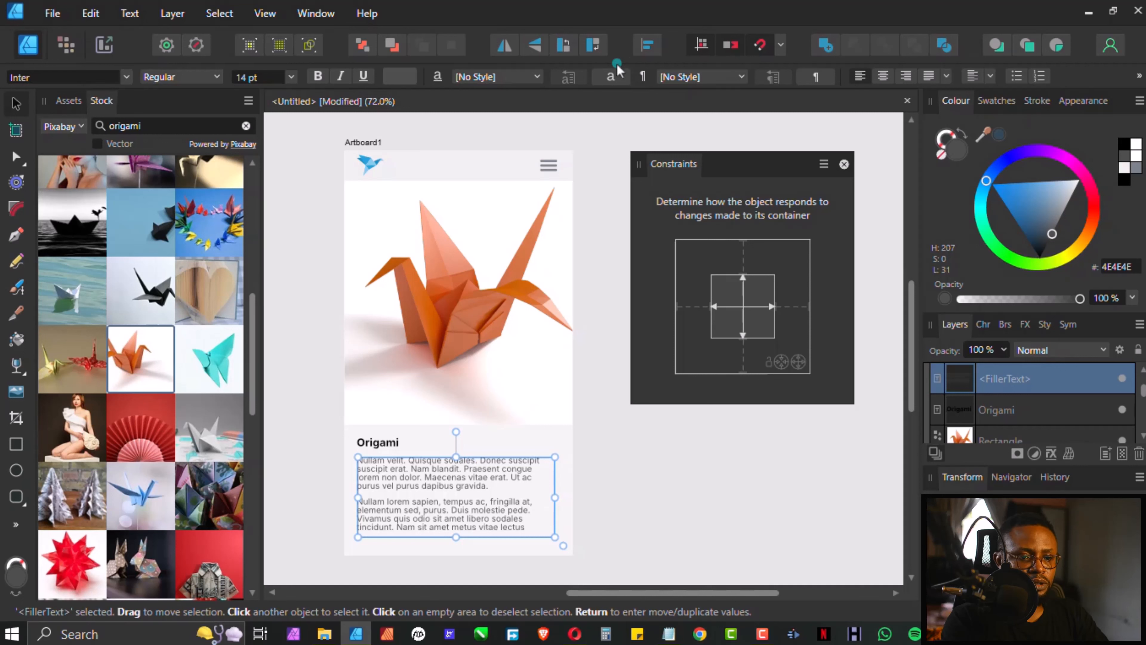
Center the filler text frame horizontally on the artboard and shift the "Origami" heading to line up with its left edge.
{"action": "left_click", "coordinate": [647, 45]}
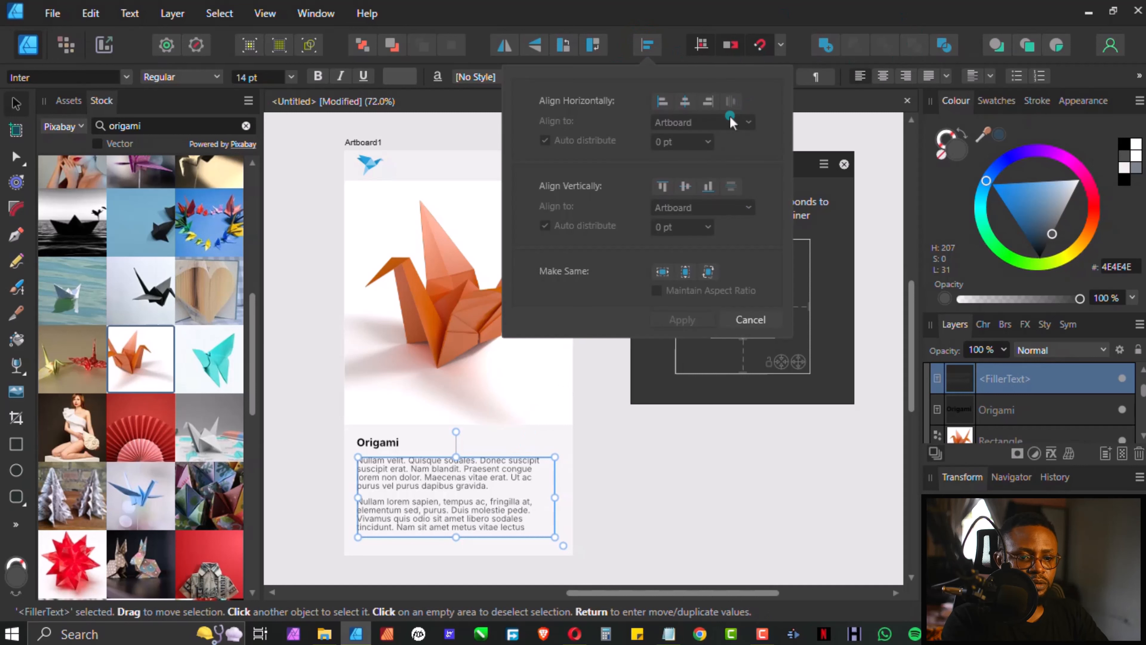
{"action": "left_click", "coordinate": [683, 102]}
{"action": "left_click", "coordinate": [682, 319]}
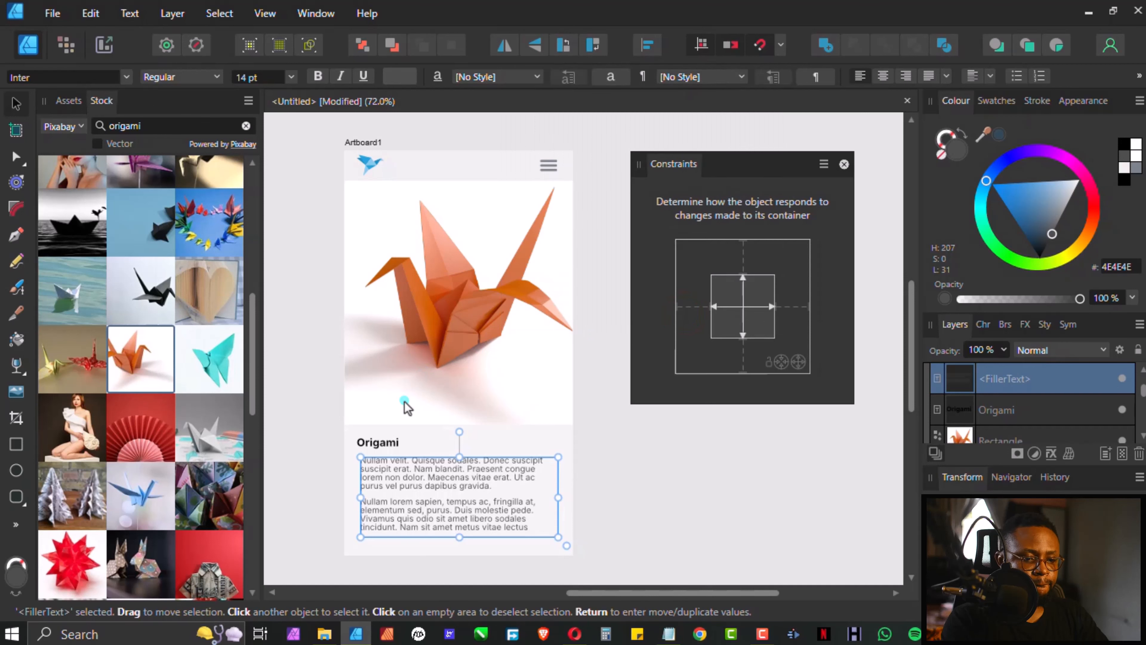
{"action": "left_click", "coordinate": [377, 443]}
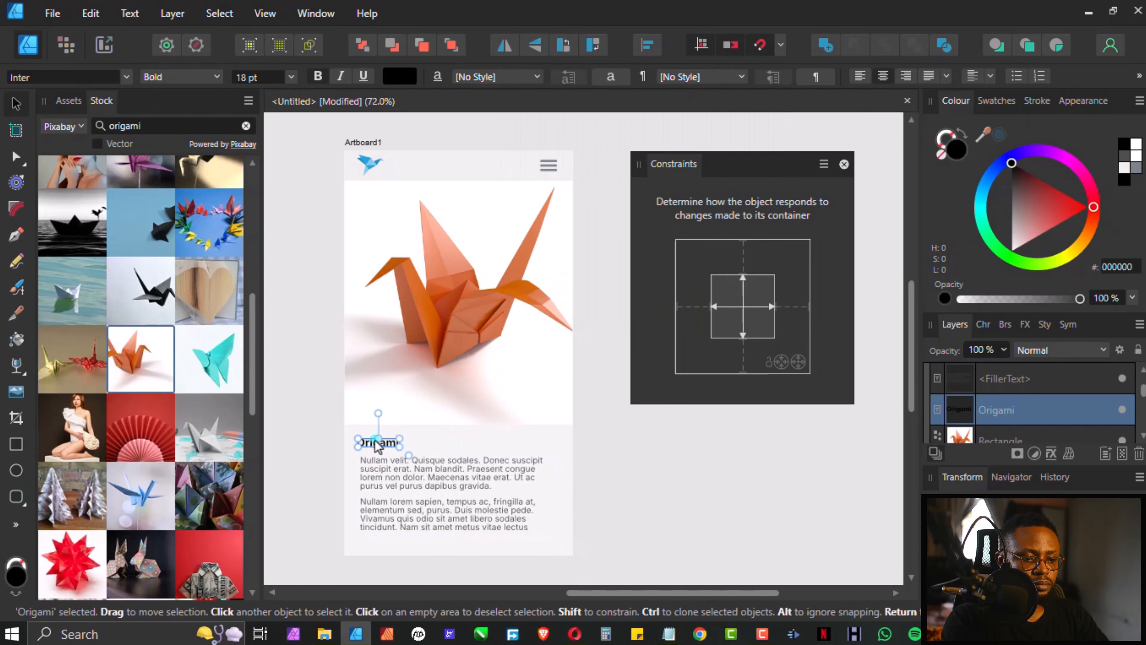
{"action": "left_click_drag", "start_coordinate": [367, 447], "coordinate": [370, 445]}
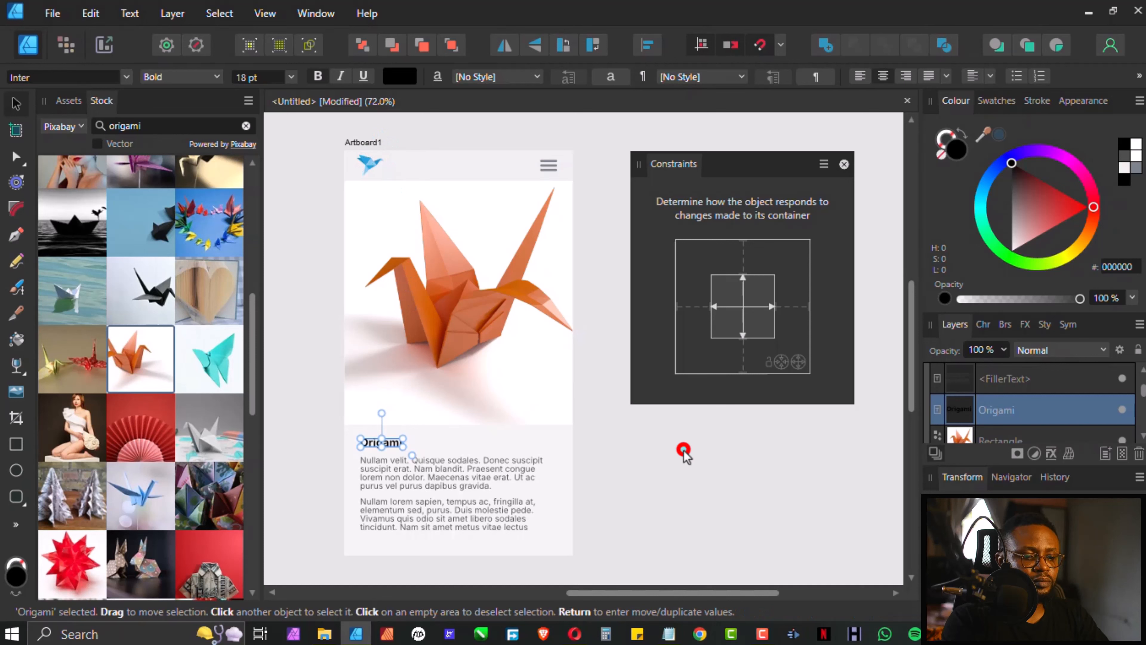
{"action": "key", "text": "Escape"}
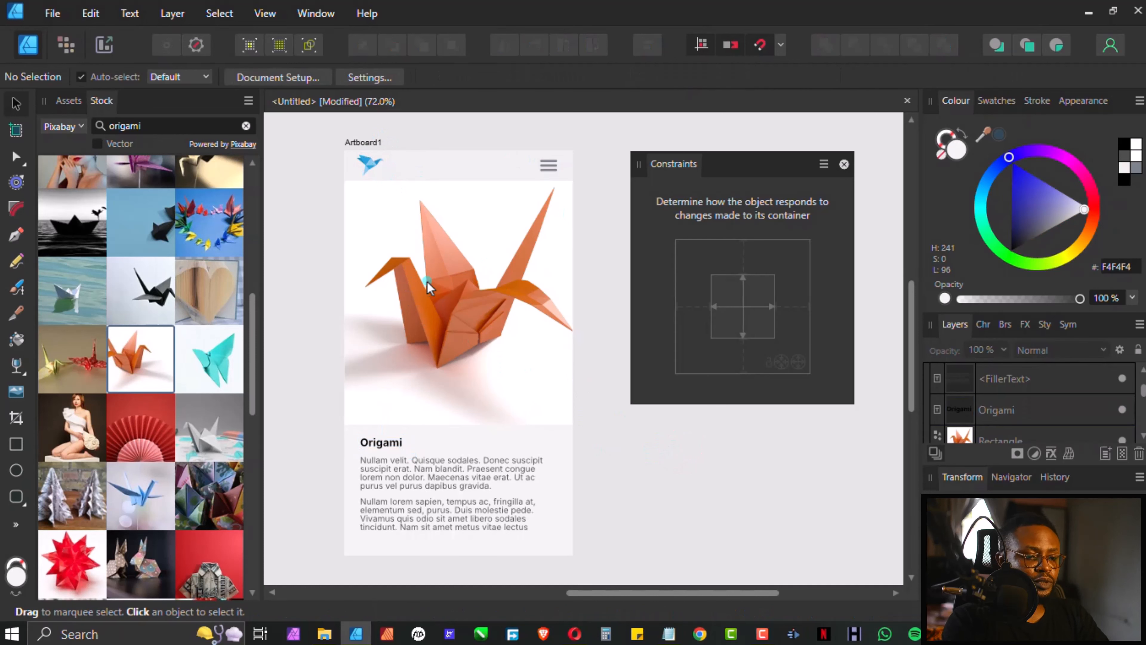
Enlarge the origami image inside its clipping rectangle by extending its lower-right corner outwards.
{"action": "left_click", "coordinate": [525, 340]}
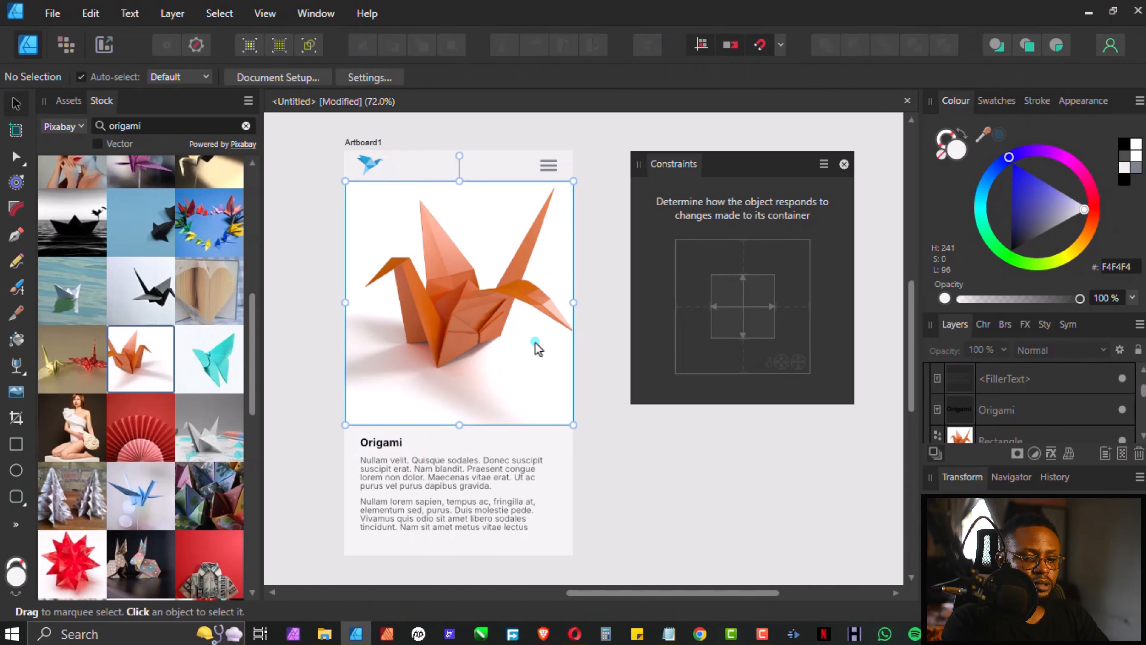
{"action": "left_click", "coordinate": [559, 327]}
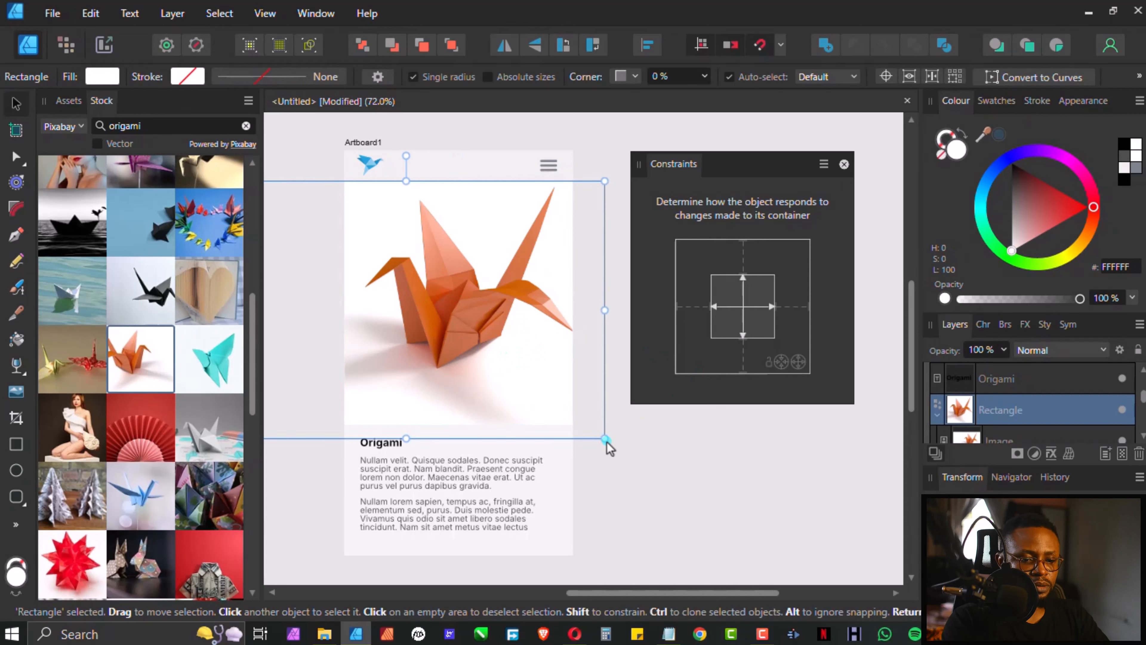
{"action": "double_click", "coordinate": [605, 441]}
{"action": "left_click_drag", "start_coordinate": [606, 439], "coordinate": [650, 467]}
{"action": "left_click", "coordinate": [692, 509]}
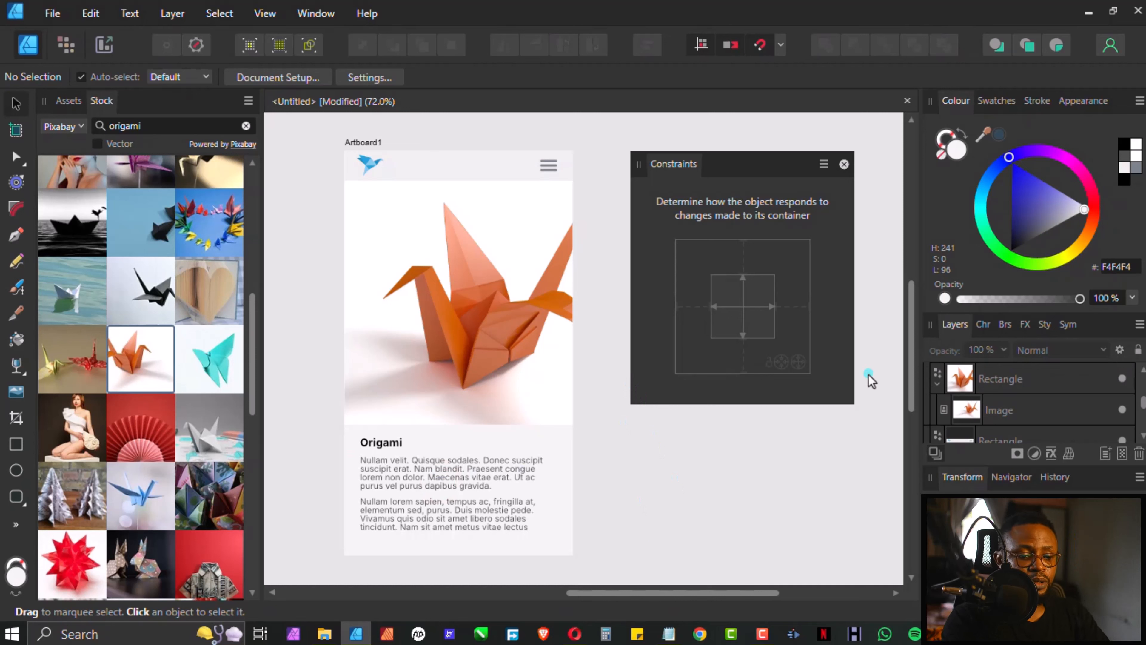
Set the filler text's leading to 16 pt.
{"action": "left_click", "coordinate": [471, 487]}
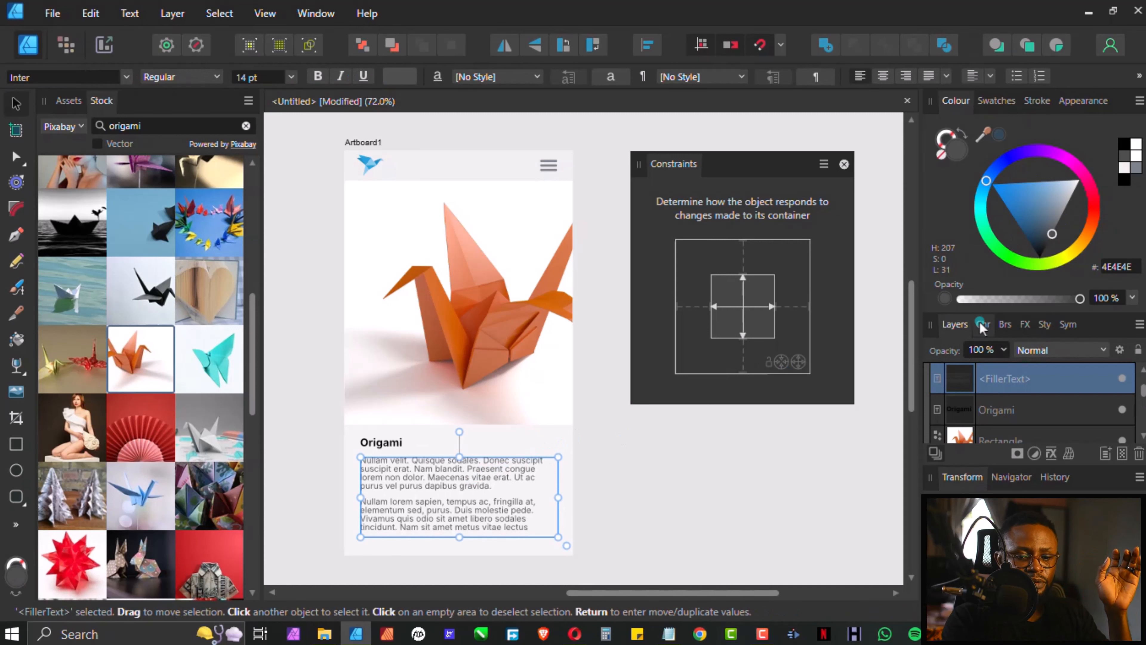
{"action": "key", "text": "ctrl+t"}
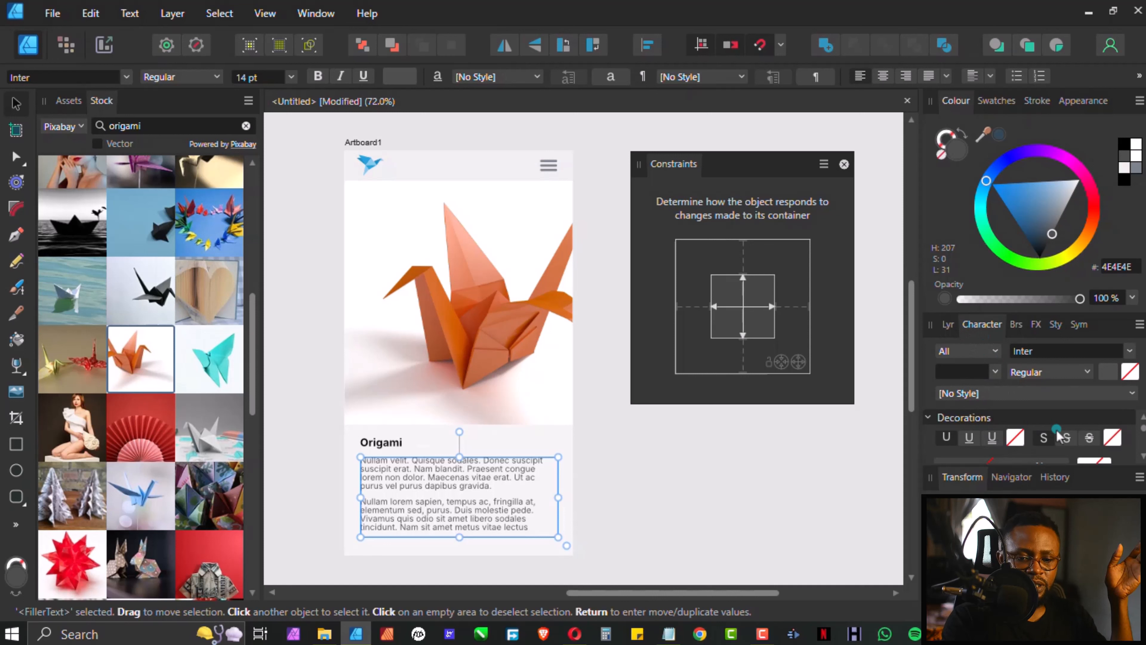
{"action": "scroll", "coordinate": [1144, 431], "scroll_direction": "down", "scroll_amount": 2}
{"action": "scroll", "coordinate": [1143, 432], "scroll_direction": "down", "scroll_amount": 2}
{"action": "scroll", "coordinate": [1143, 431], "scroll_direction": "down", "scroll_amount": 3}
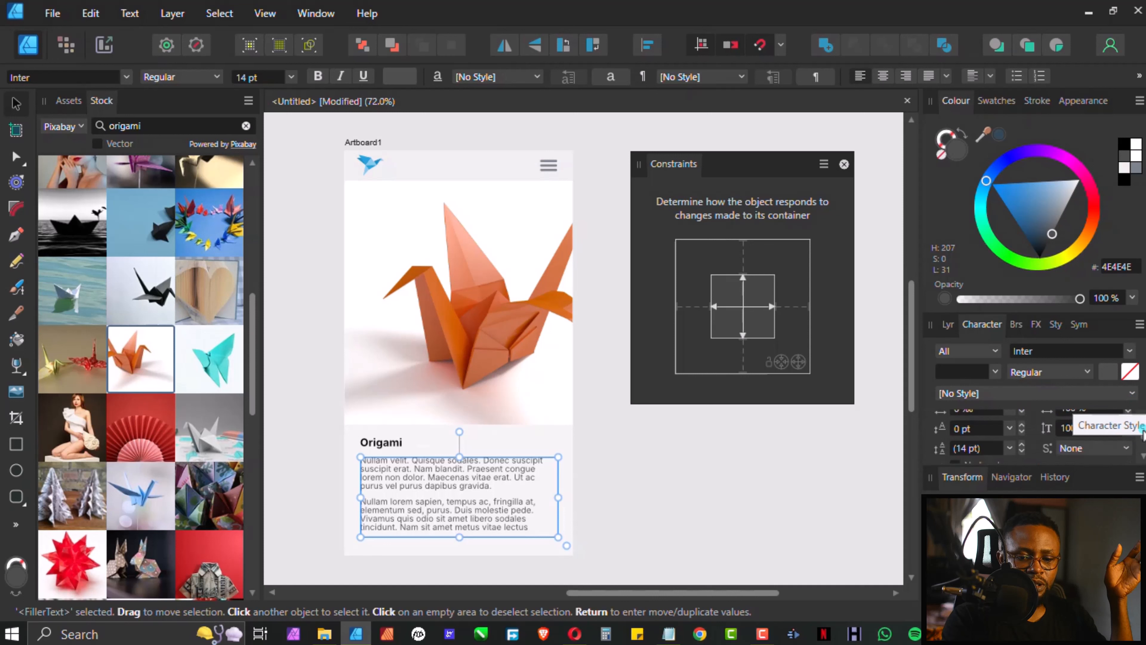
{"action": "left_click", "coordinate": [1008, 447]}
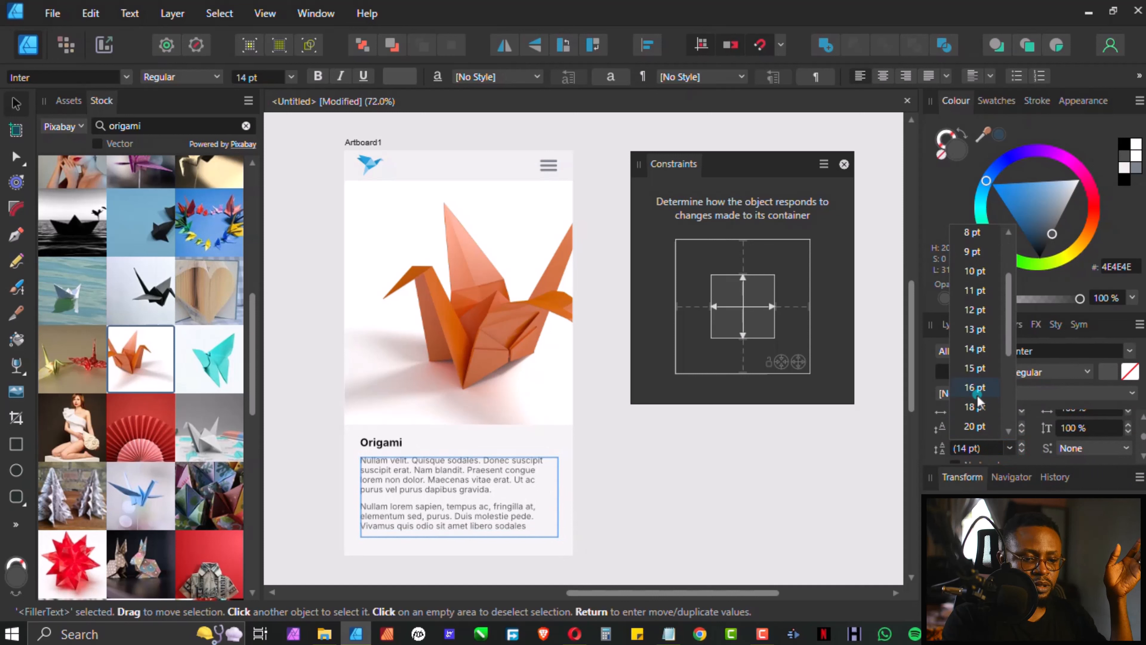
{"action": "left_click", "coordinate": [977, 393]}
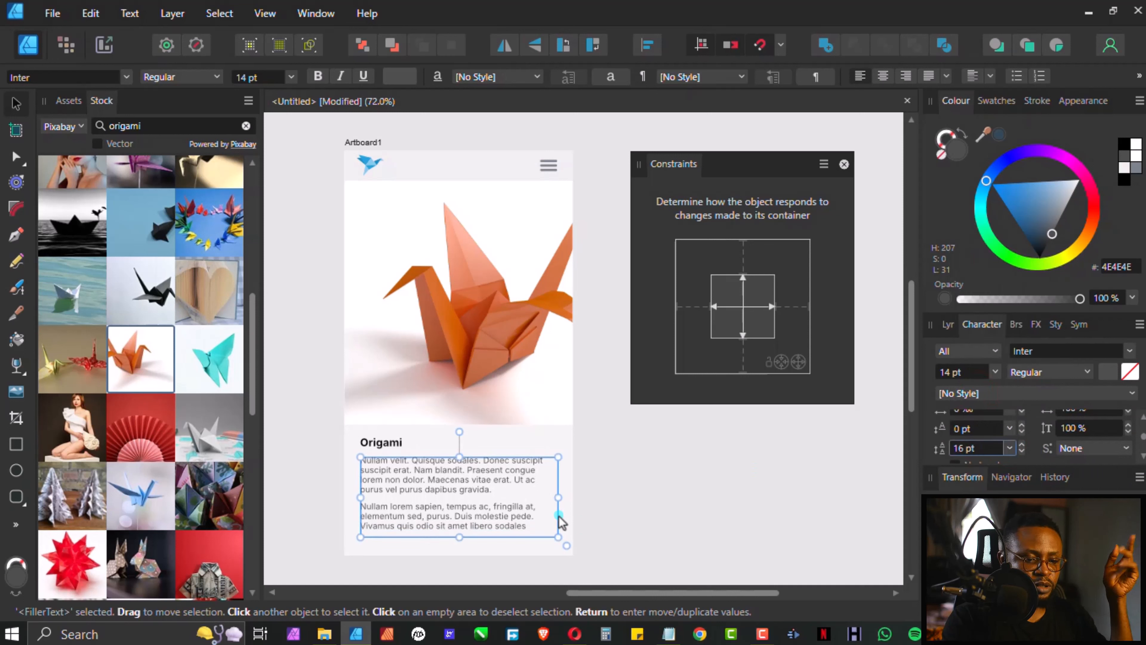
{"action": "left_click", "coordinate": [640, 468]}
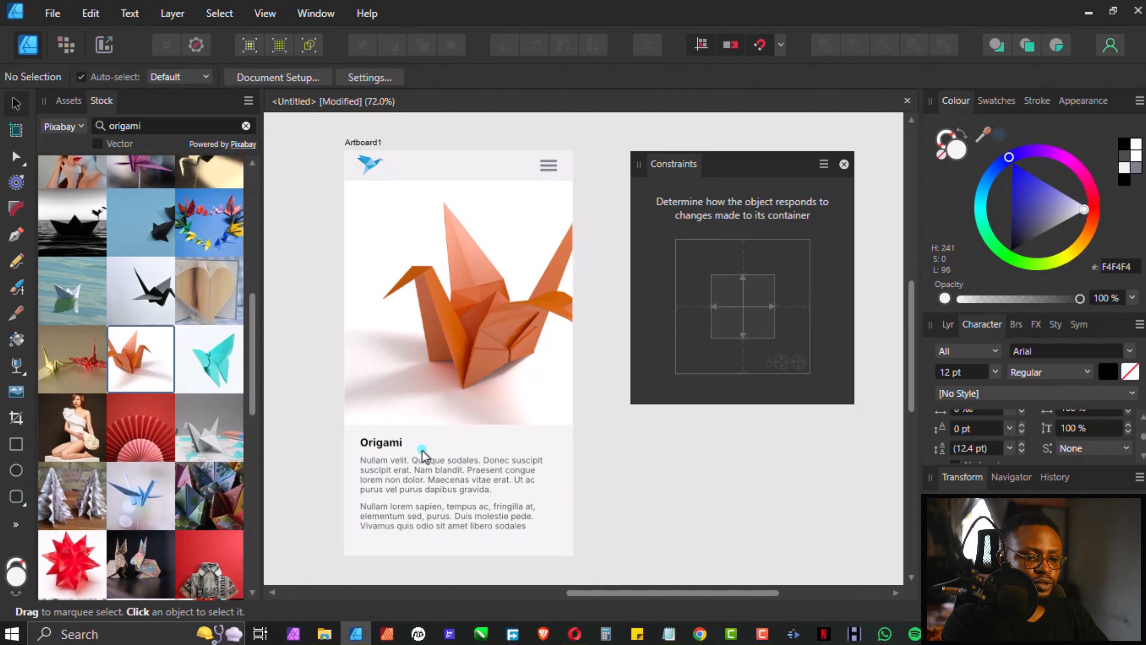
Check the constraints set on the header rectangle, the menu icon group and the bird logo.
{"action": "left_click", "coordinate": [464, 339]}
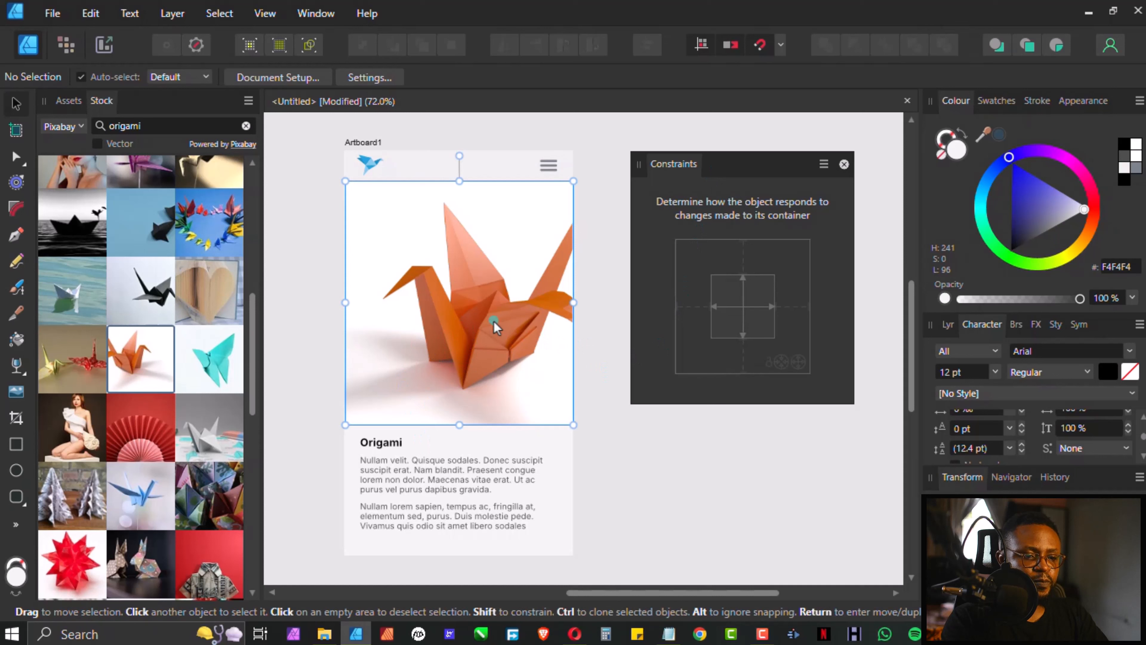
{"action": "left_click", "coordinate": [489, 174]}
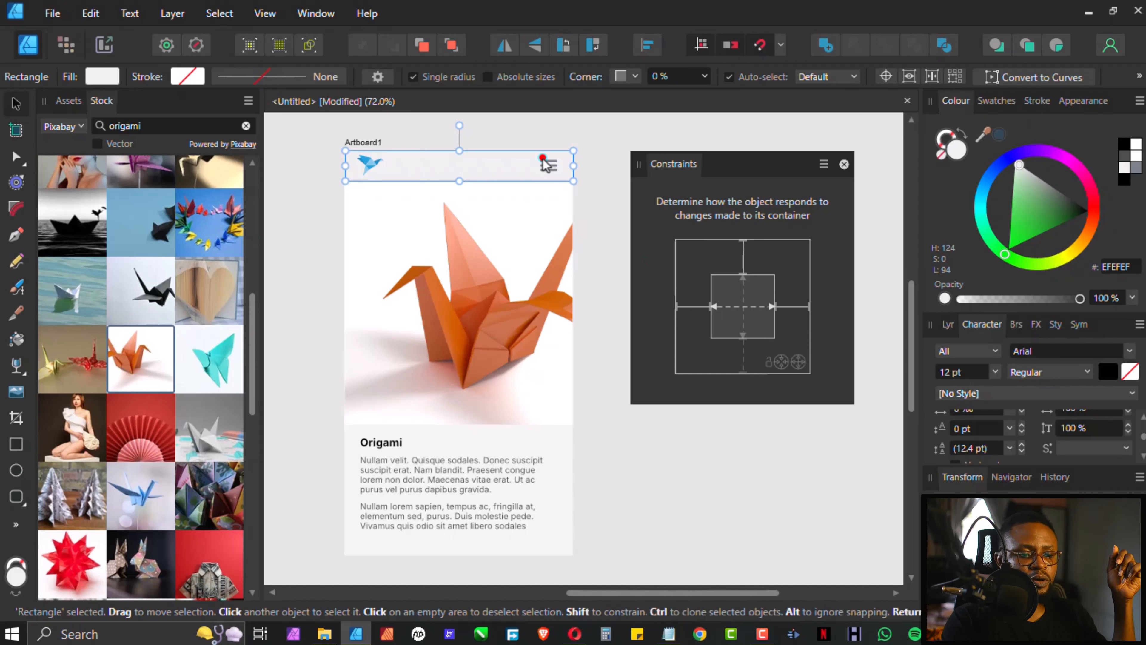
{"action": "left_click", "coordinate": [550, 165]}
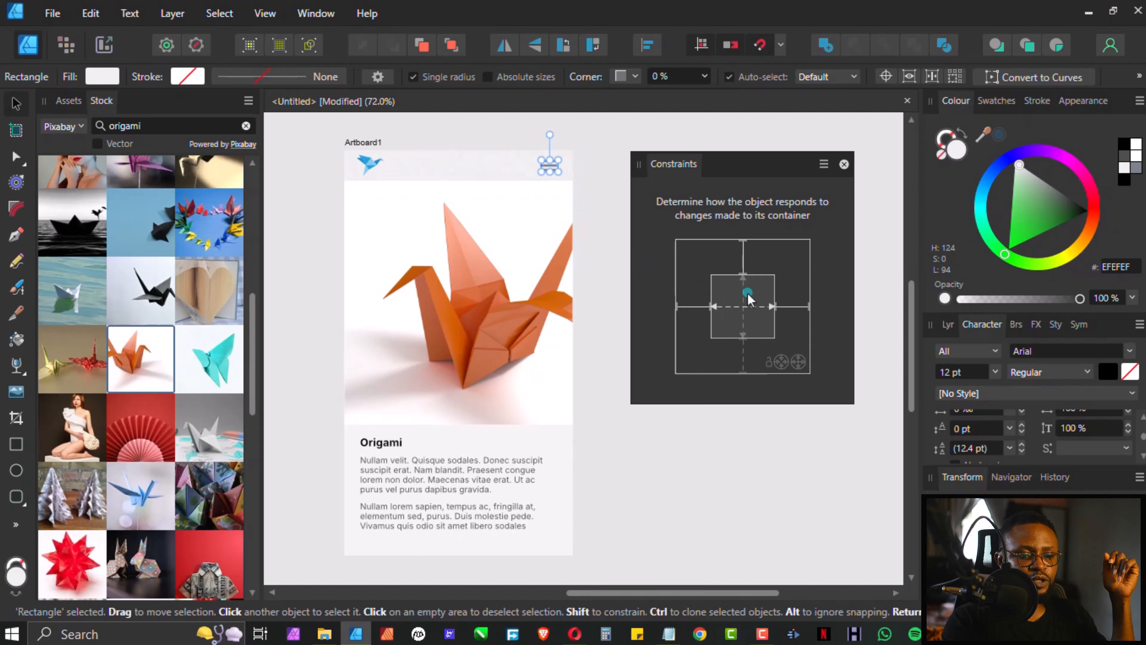
{"action": "key", "text": "ctrl+g"}
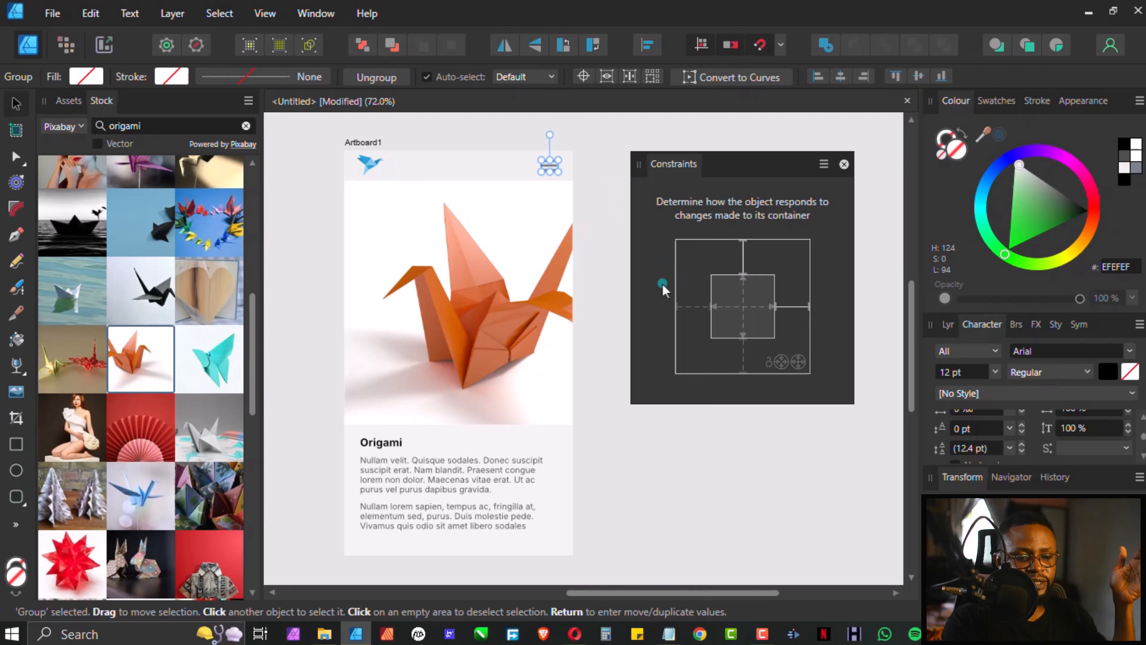
{"action": "left_click", "coordinate": [373, 165]}
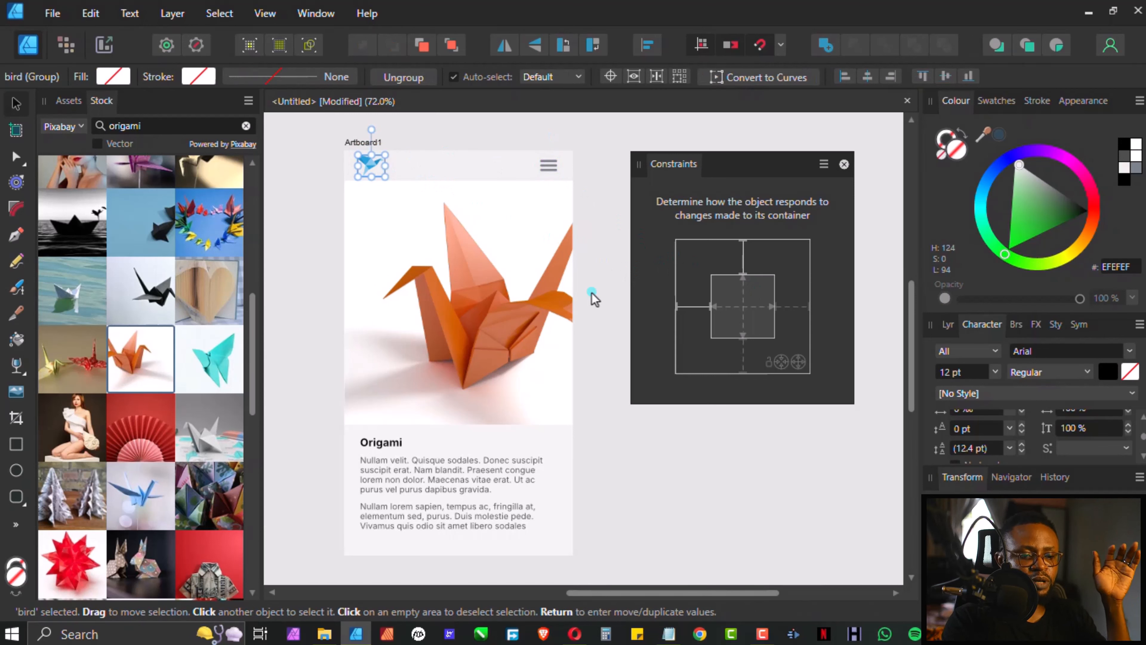
Anchor the hero rectangle and its clipped origami image on all four sides, and give the image the Max Fit scaling constraint.
{"action": "left_click", "coordinate": [481, 296]}
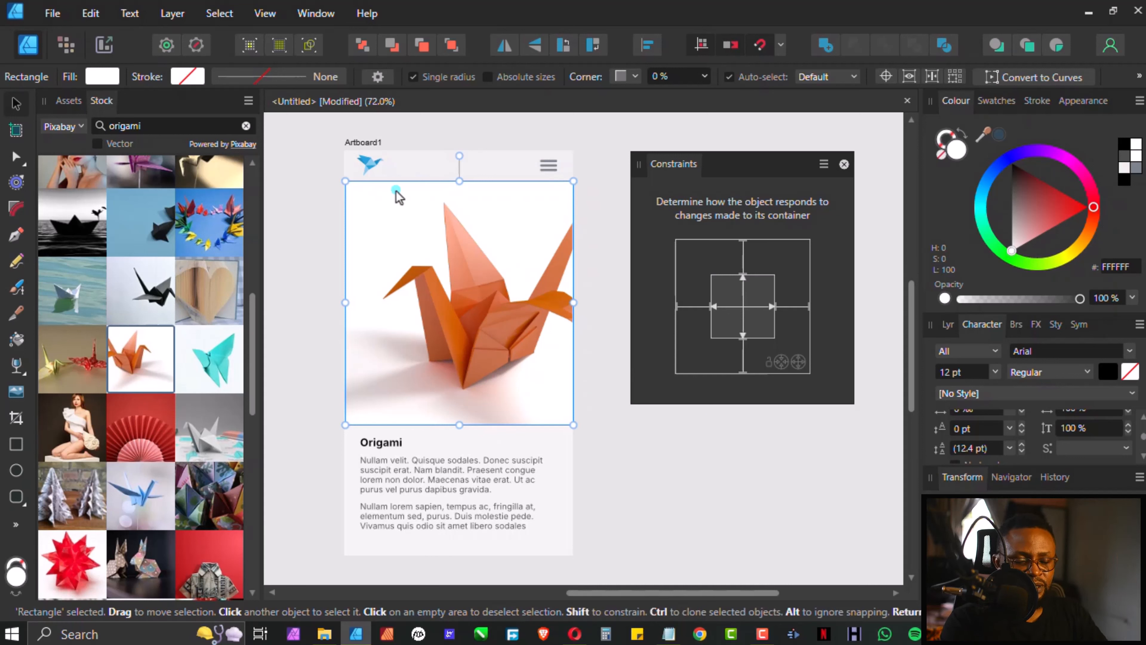
{"action": "left_click", "coordinate": [470, 308]}
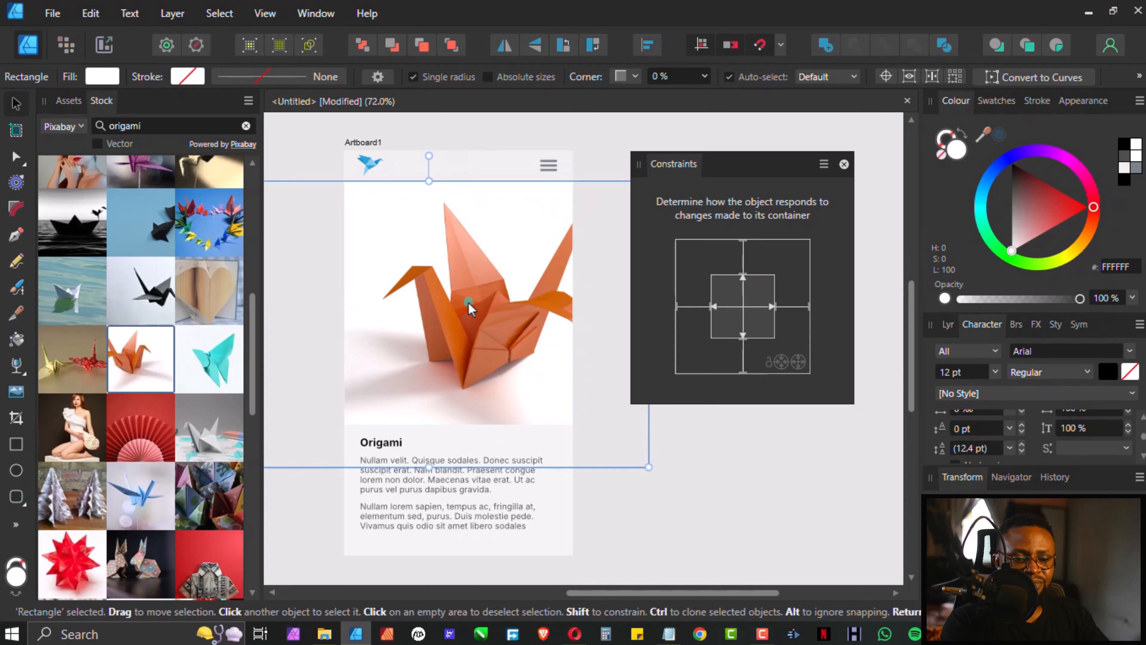
{"action": "left_click", "coordinate": [469, 307]}
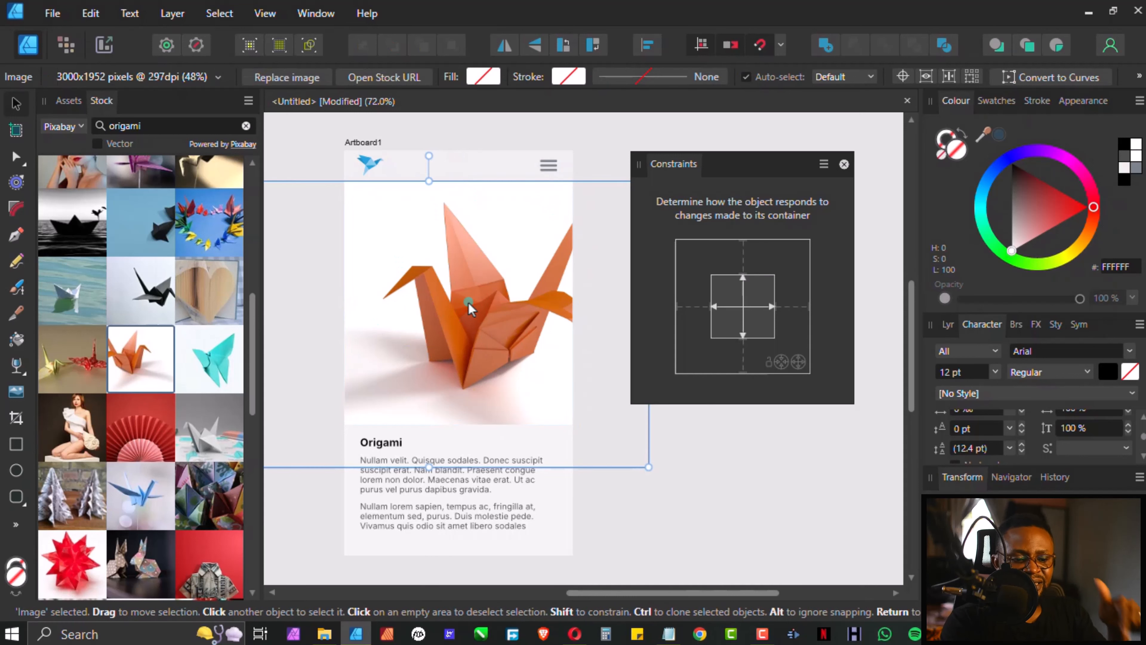
{"action": "left_click", "coordinate": [742, 256]}
{"action": "left_click", "coordinate": [693, 306]}
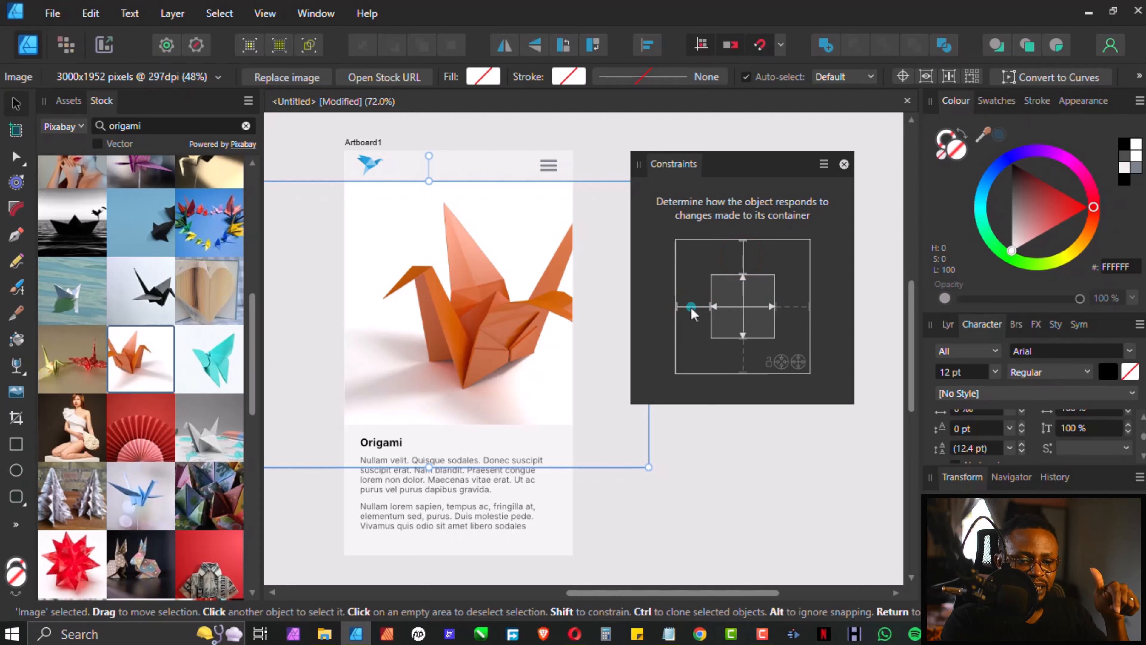
{"action": "left_click", "coordinate": [791, 307]}
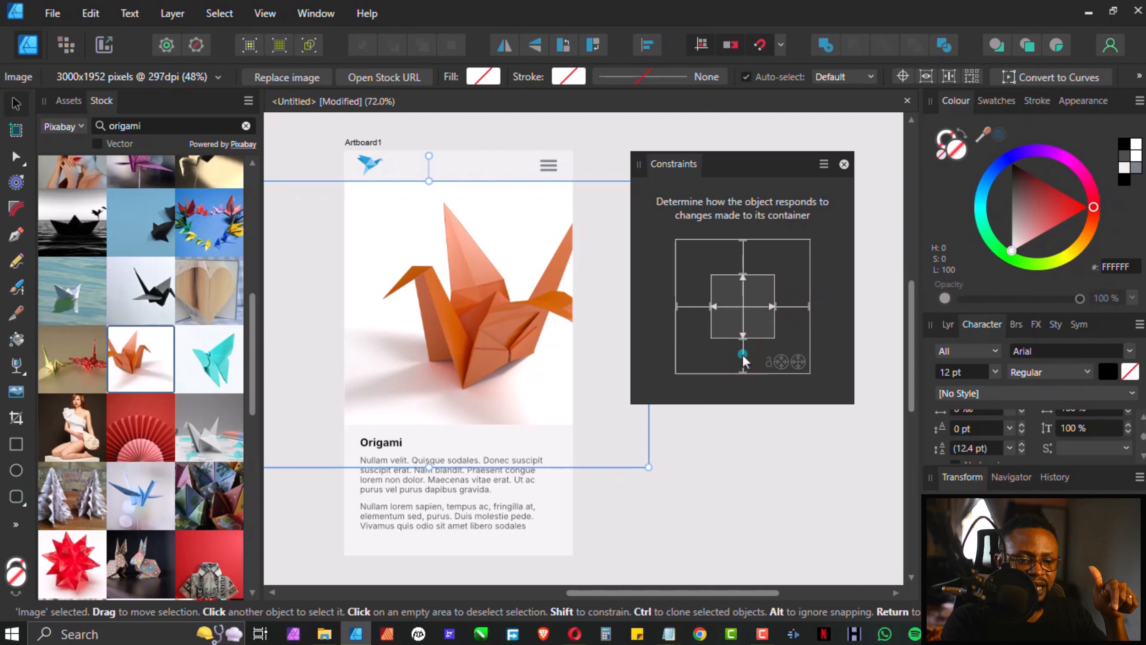
{"action": "left_click", "coordinate": [799, 360]}
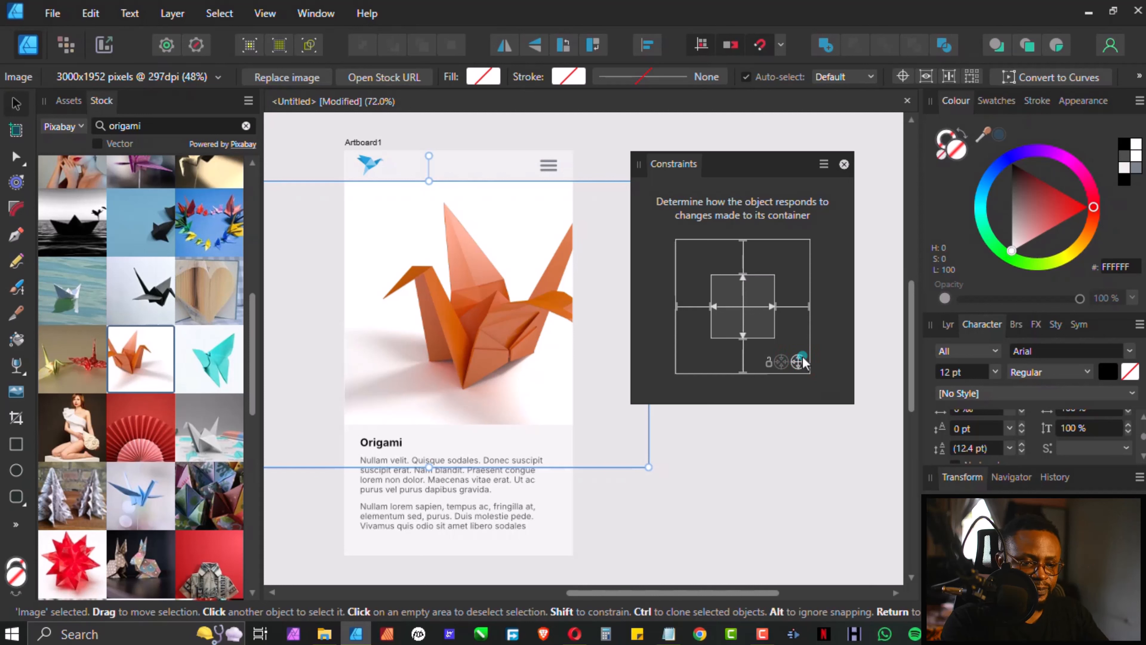
{"action": "left_click", "coordinate": [716, 441]}
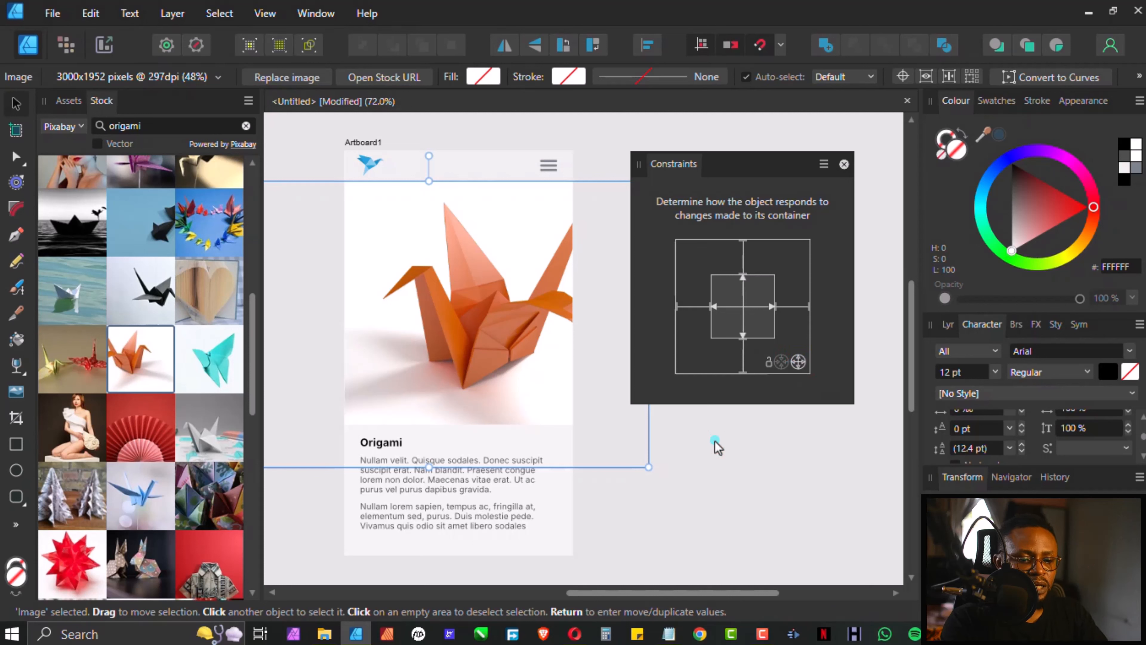
Anchor the "Origami" heading to the artboard's left and bottom sides.
{"action": "left_click", "coordinate": [391, 442]}
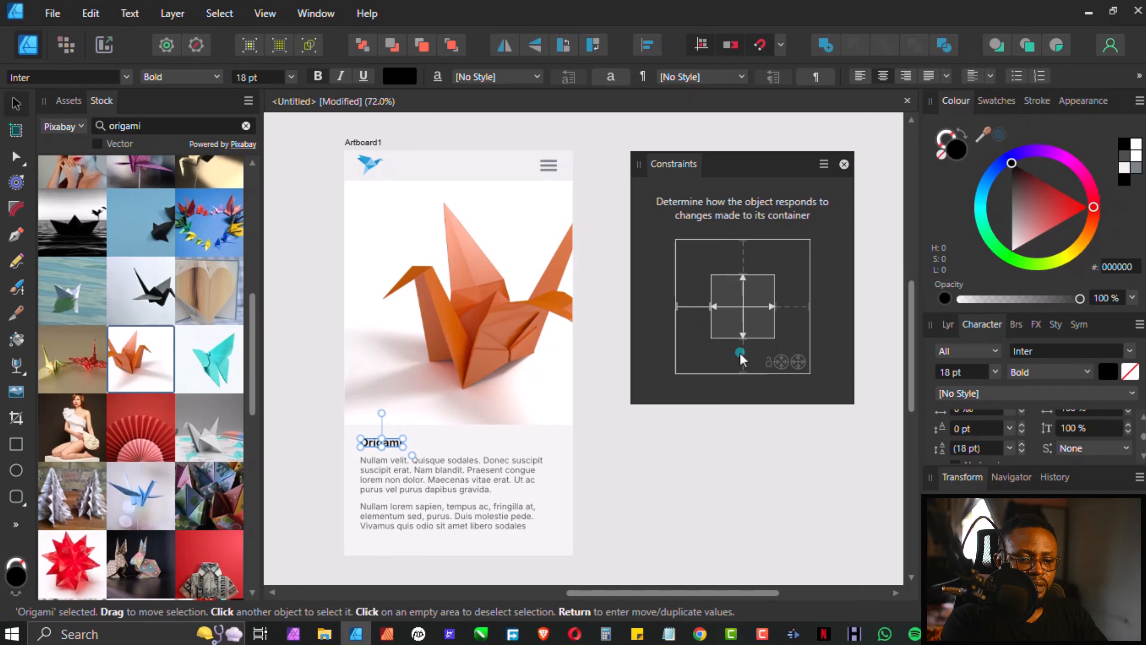
{"action": "left_click_drag", "start_coordinate": [742, 359], "coordinate": [746, 401]}
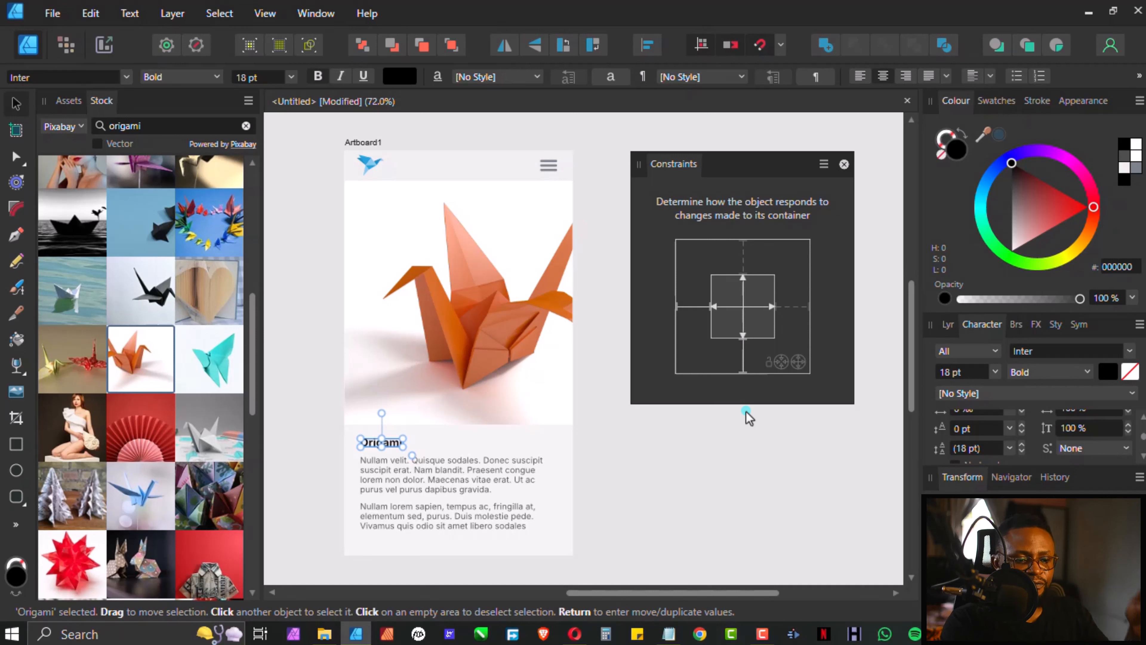
{"action": "left_click", "coordinate": [458, 467]}
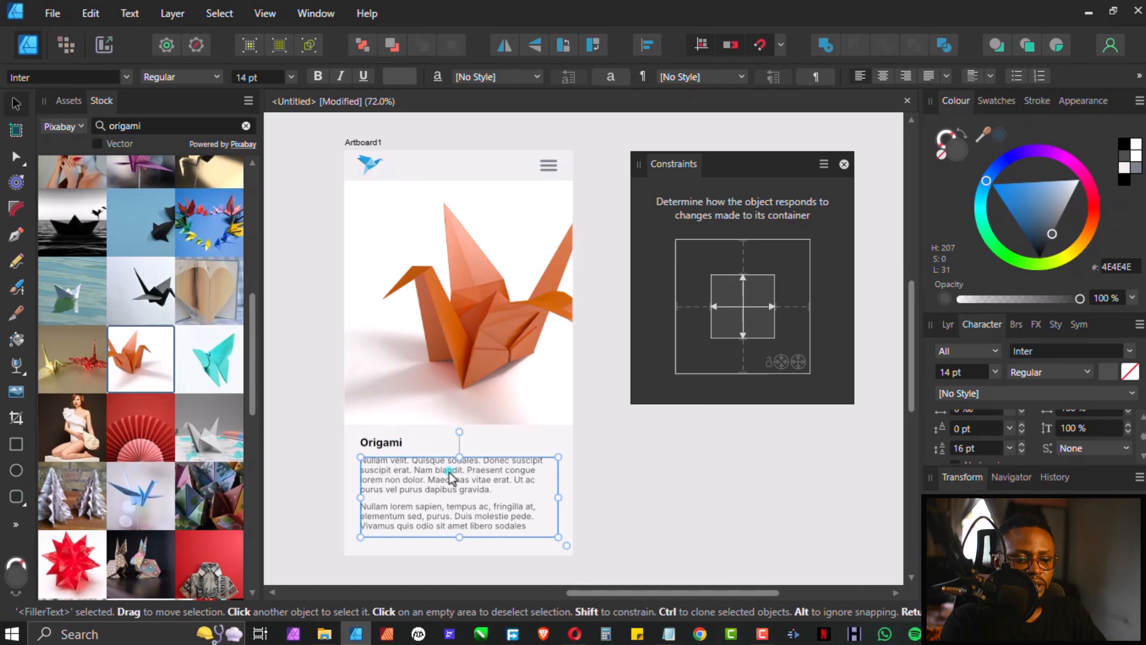
{"action": "left_click", "coordinate": [381, 442]}
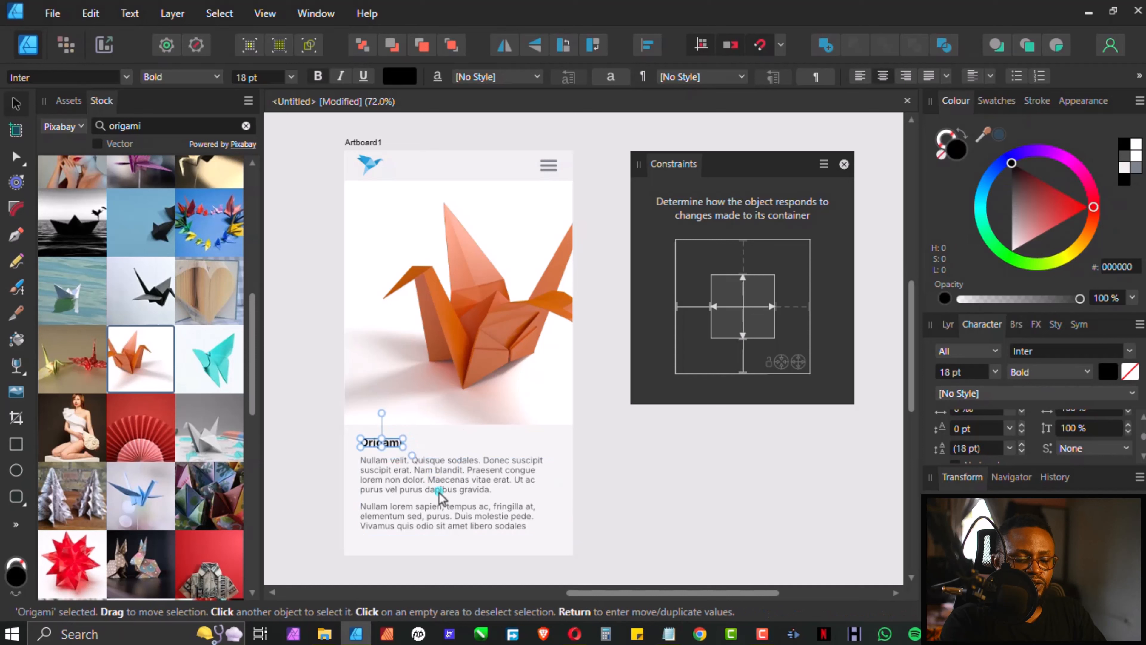
Anchor the filler text frame to the artboard's left, right and bottom sides.
{"action": "left_click", "coordinate": [453, 481]}
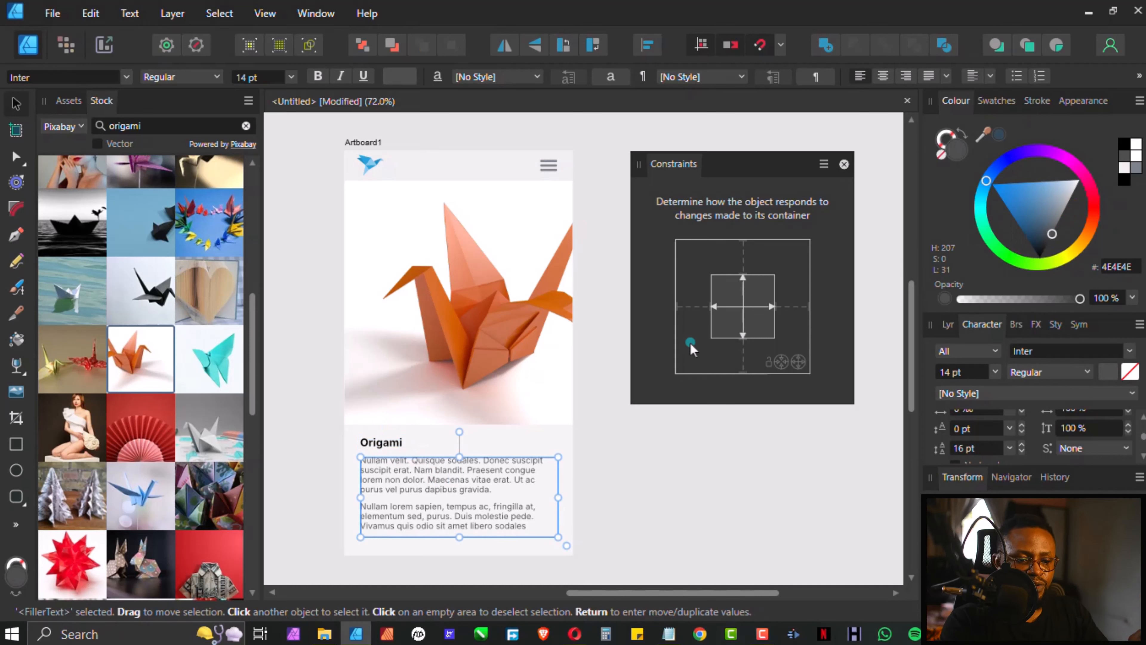
{"action": "left_click", "coordinate": [743, 355]}
{"action": "left_click", "coordinate": [790, 306]}
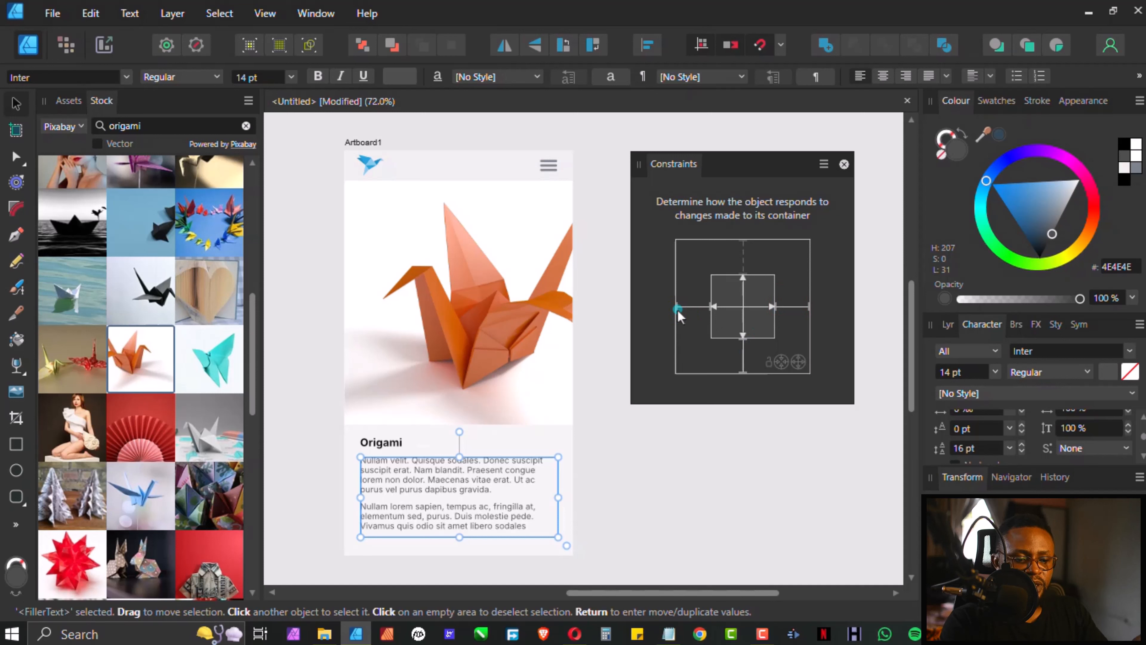
Widen the "Origami" heading frame to the filler text's right edge and left-align its text.
{"action": "left_click", "coordinate": [386, 443]}
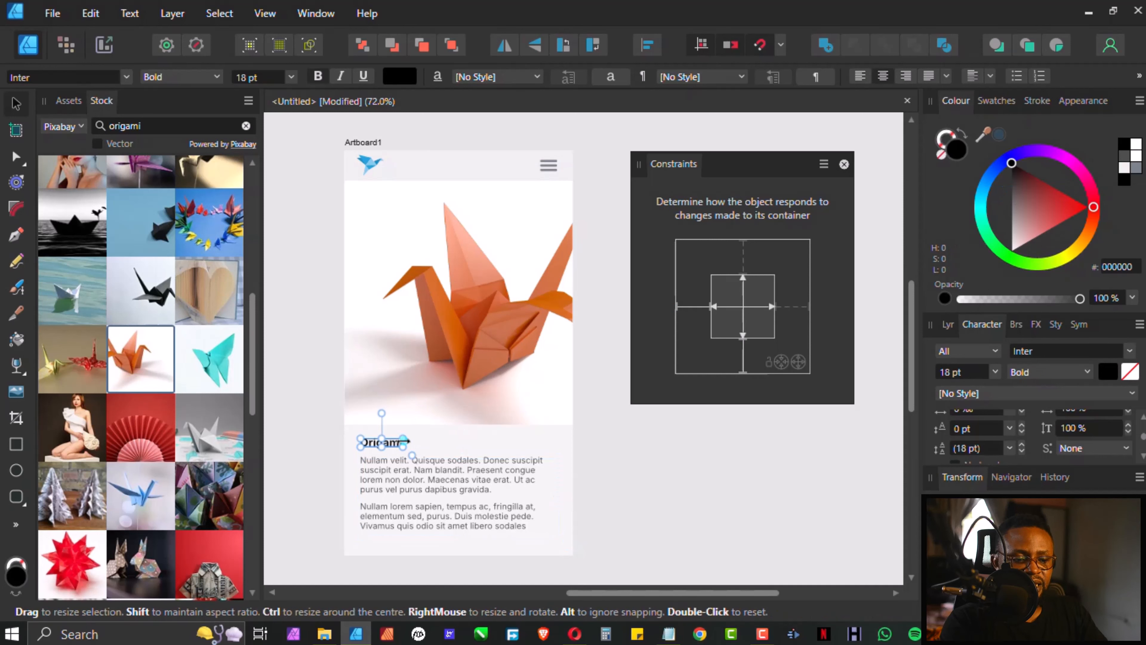
{"action": "left_click_drag", "start_coordinate": [405, 441], "coordinate": [558, 441]}
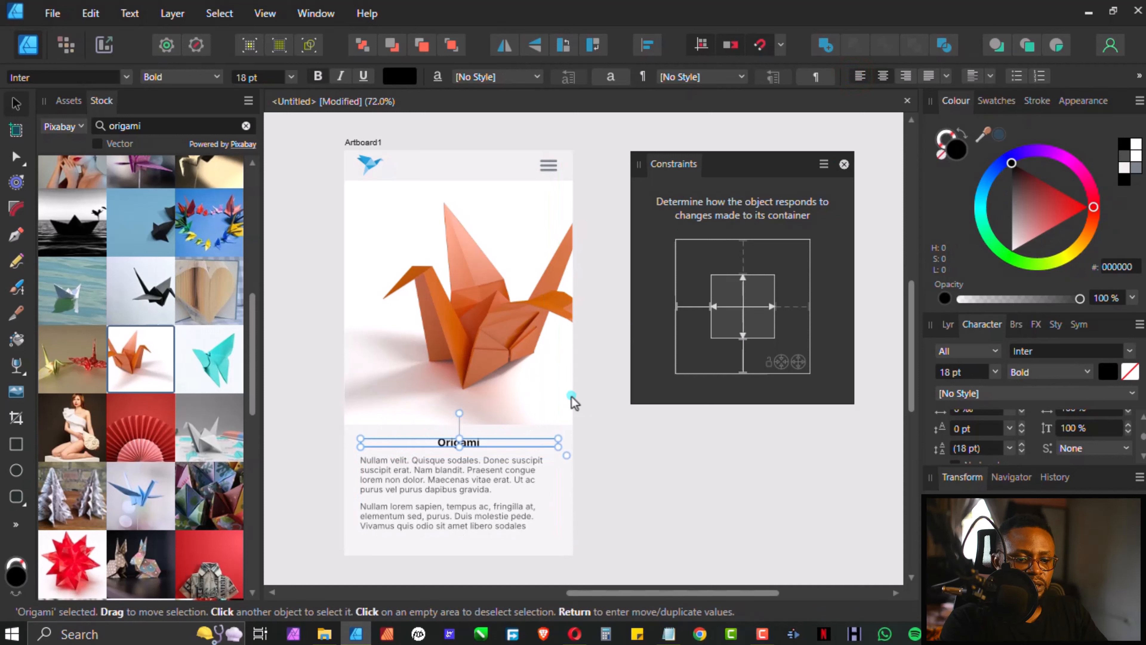
{"action": "left_click", "coordinate": [862, 78]}
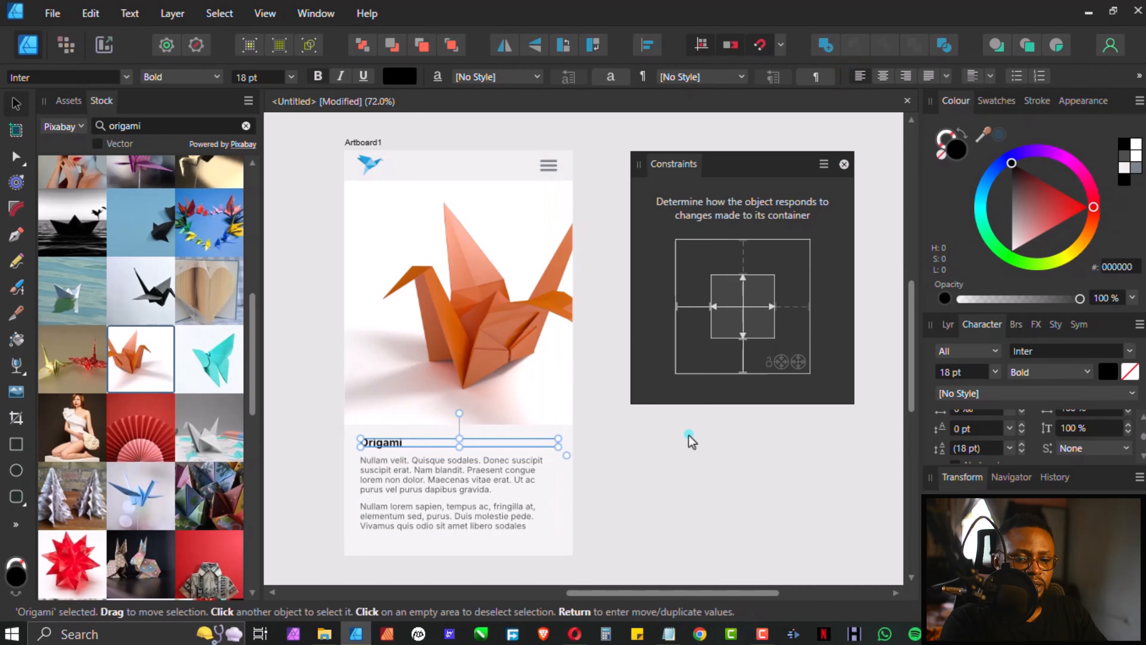
Move the floating Constraints panel away from the canvas to free the space beside Artboard1.
{"action": "left_click", "coordinate": [485, 496]}
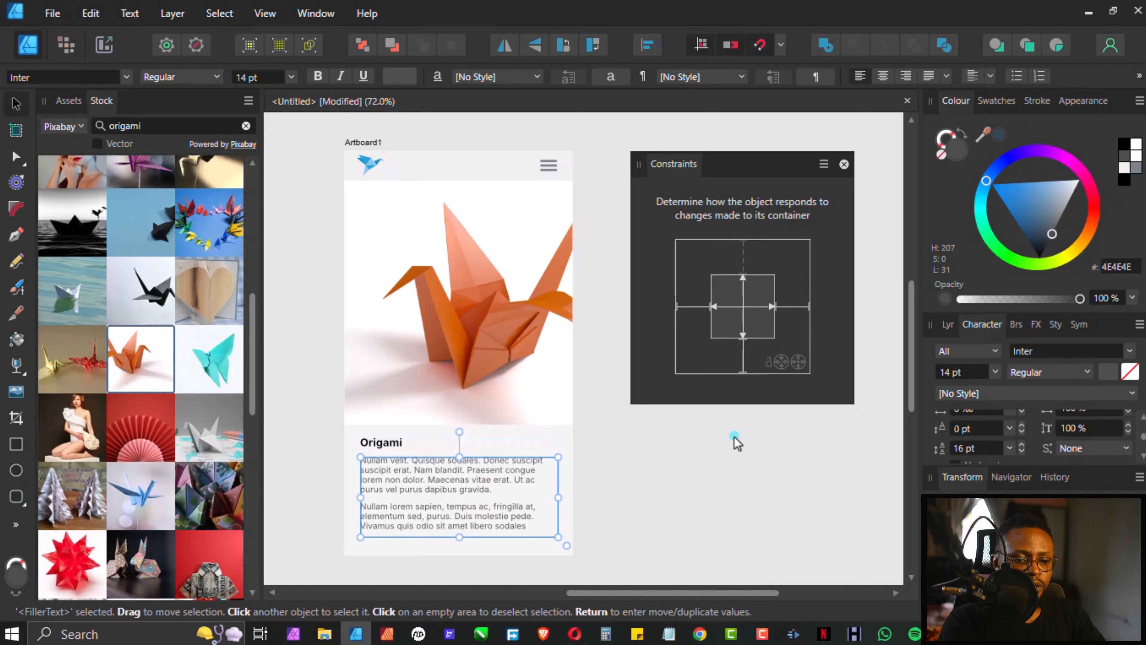
{"action": "left_click", "coordinate": [789, 136]}
{"action": "left_click_drag", "start_coordinate": [762, 165], "coordinate": [153, 250]}
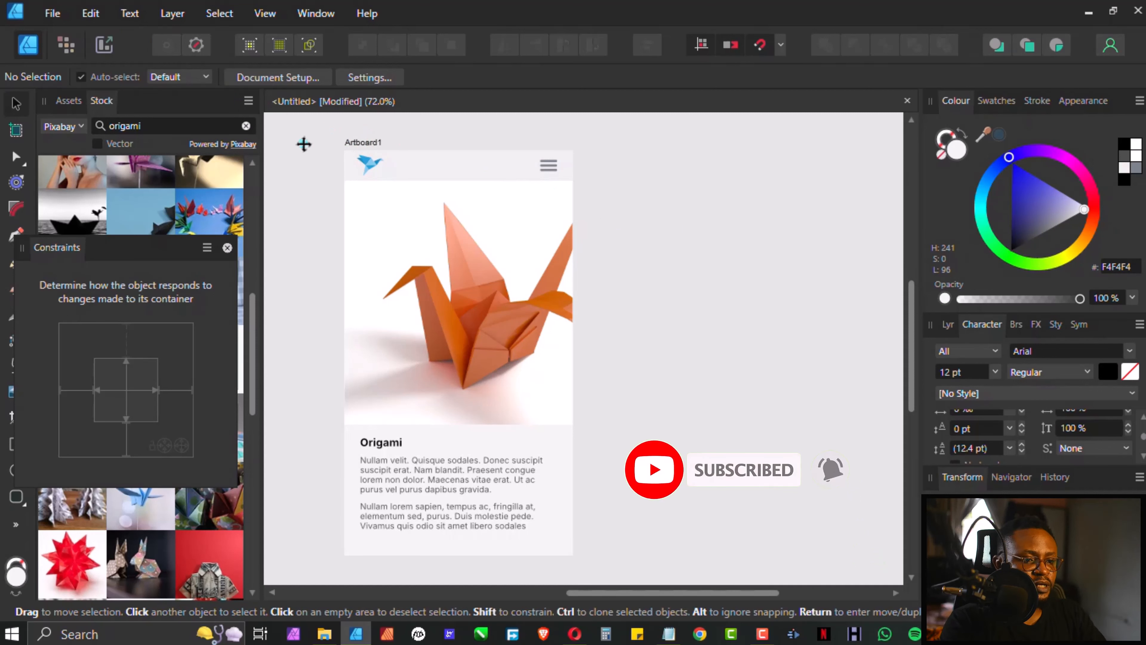
{"action": "left_click", "coordinate": [304, 144]}
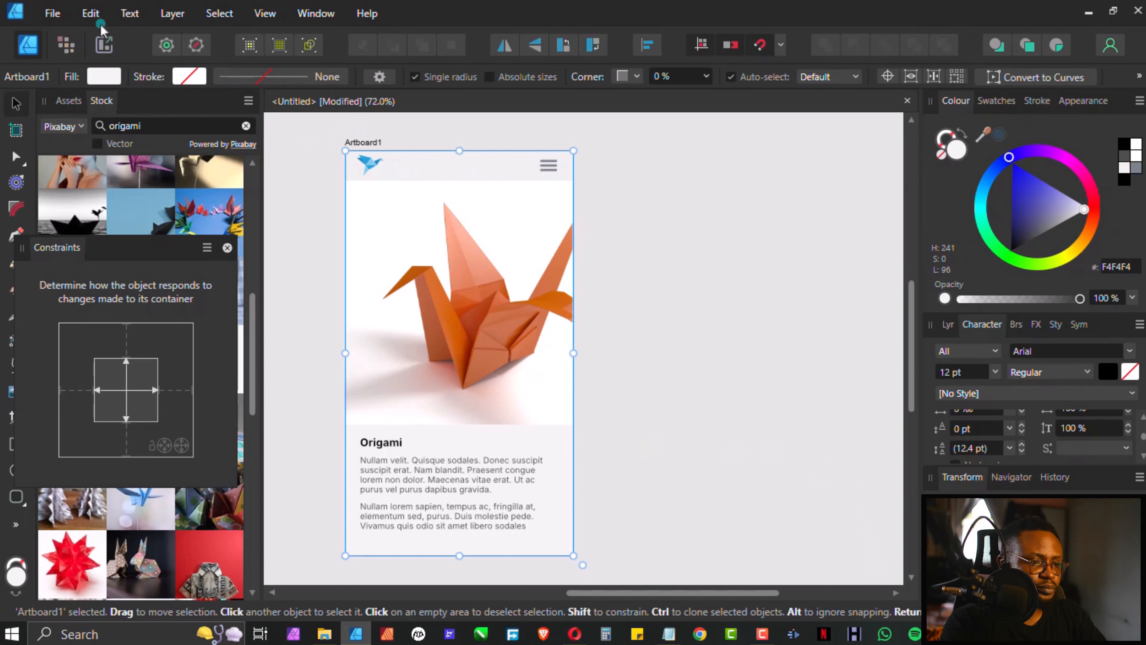
{"action": "left_click", "coordinate": [305, 181]}
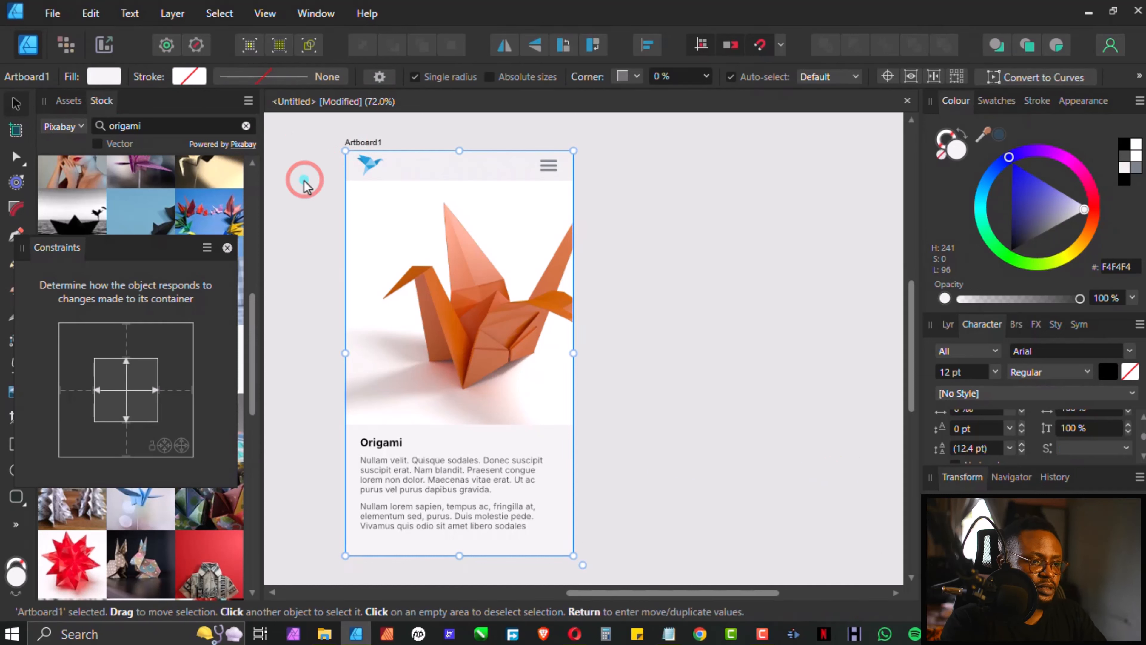
Insert a new artboard with the iPad 12.9" (Landscape) size preset beside Artboard1.
{"action": "left_click", "coordinate": [15, 130]}
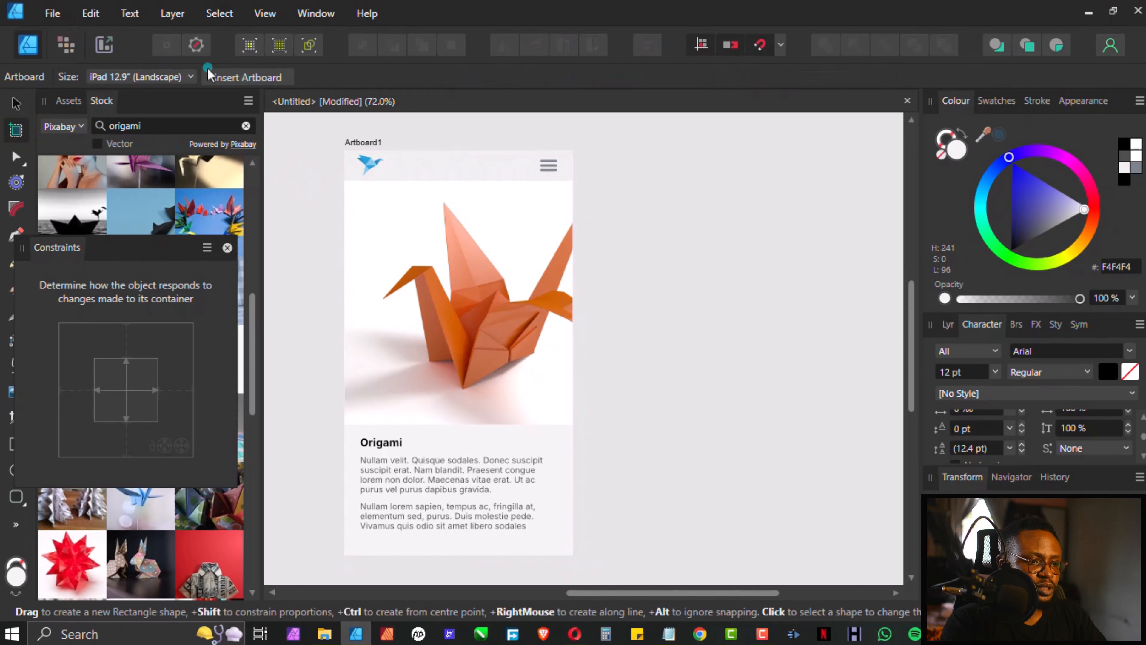
{"action": "left_click", "coordinate": [188, 76]}
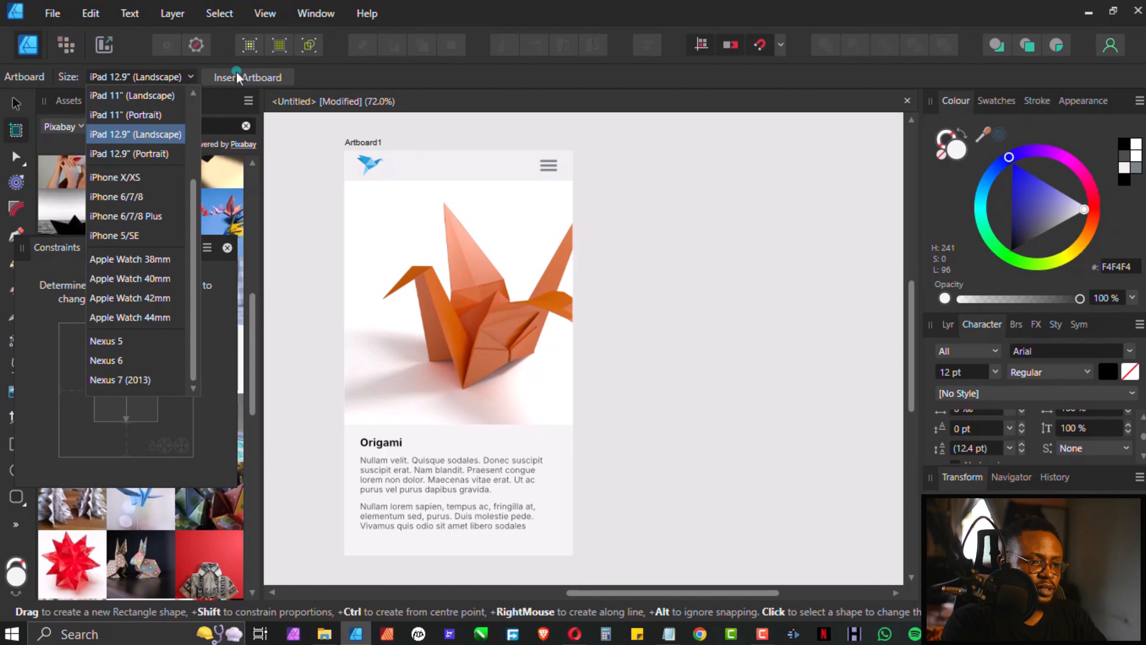
{"action": "left_click", "coordinate": [252, 74]}
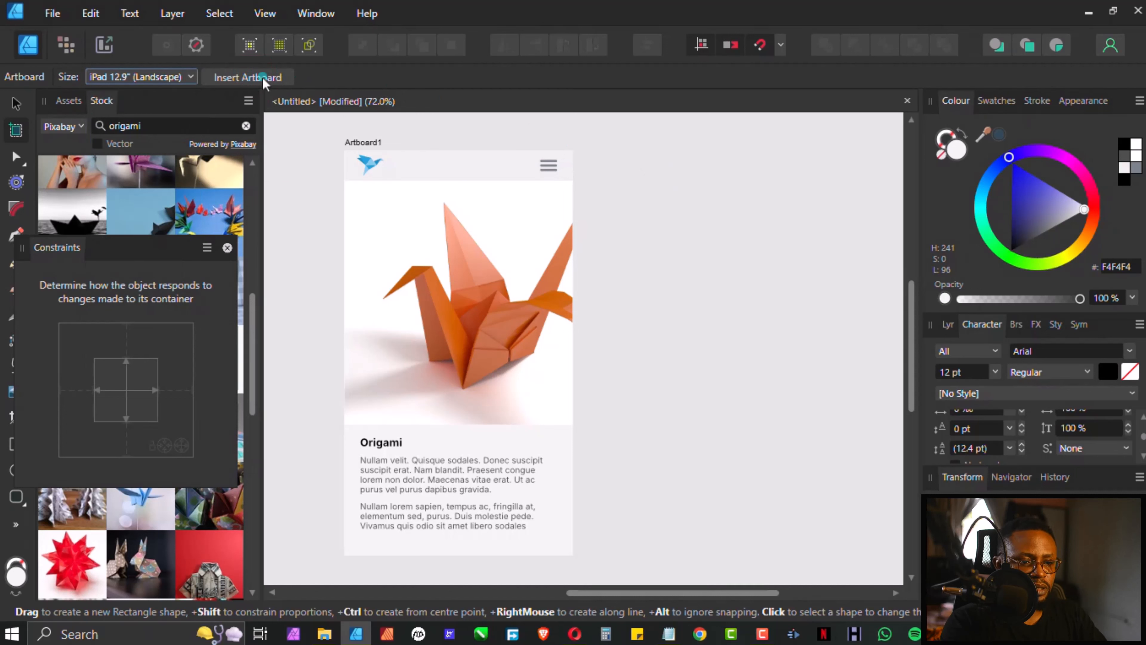
{"action": "left_click", "coordinate": [235, 74]}
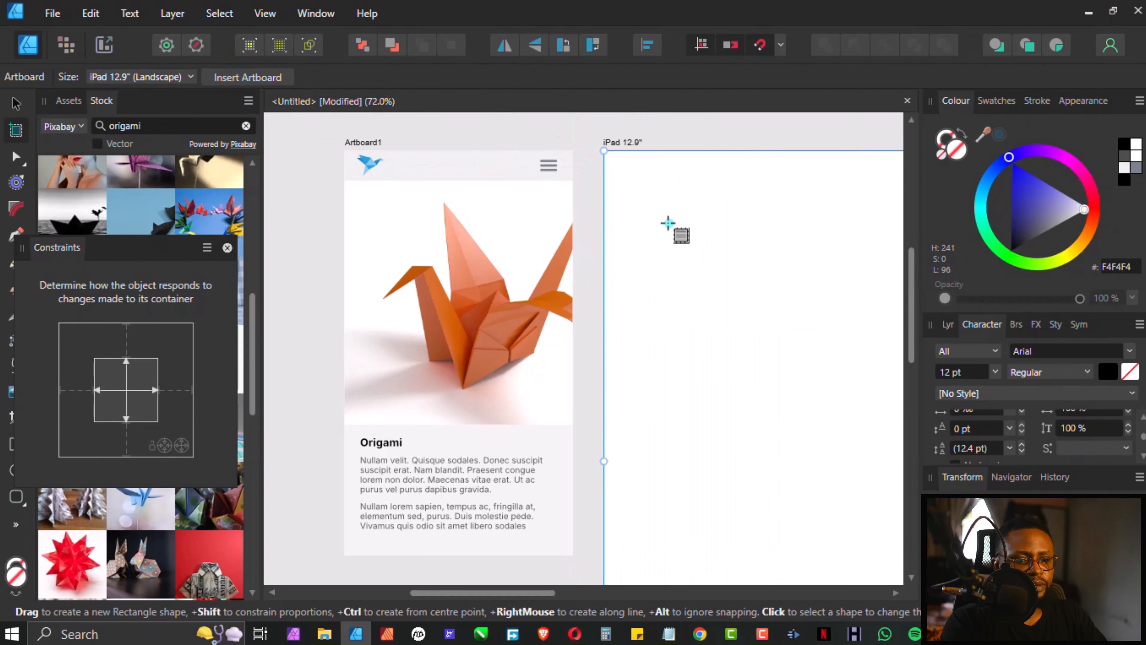
Examine the full iPad 12.9" artboard side by side with Artboard1.
{"action": "scroll", "coordinate": [545, 382], "scroll_direction": "down", "scroll_amount": 3, "text": "ctrl"}
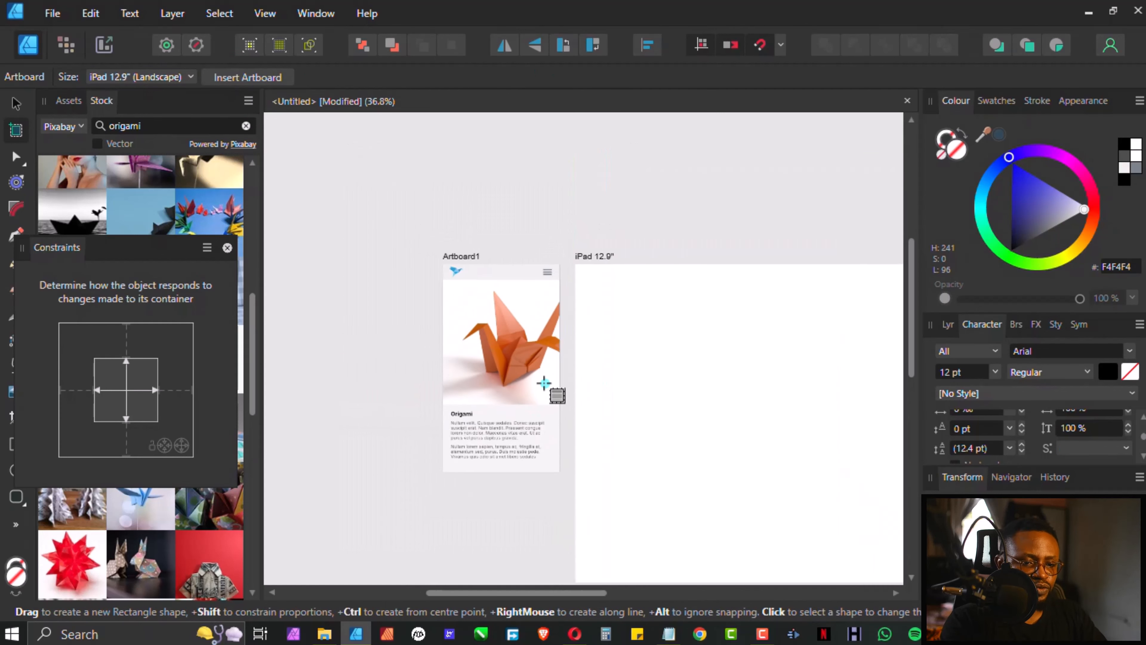
{"action": "scroll", "coordinate": [545, 382], "scroll_direction": "down", "scroll_amount": 1}
{"action": "left_click", "coordinate": [547, 593]}
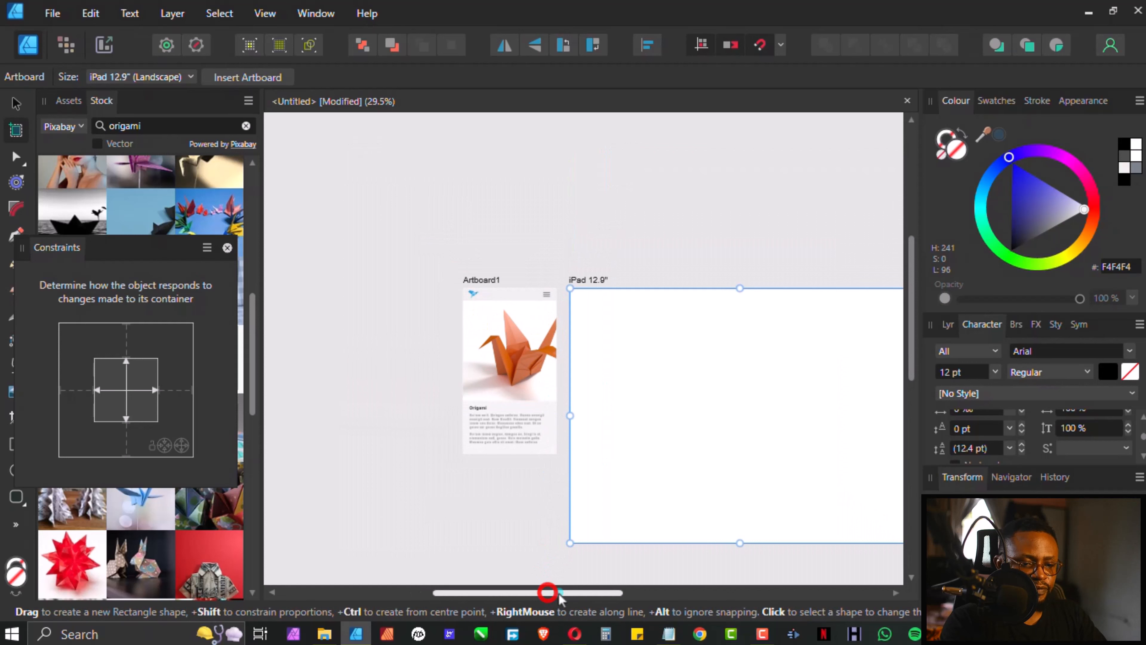
{"action": "left_click_drag", "start_coordinate": [558, 595], "coordinate": [535, 456]}
{"action": "left_click", "coordinate": [532, 404]}
{"action": "scroll", "coordinate": [557, 481], "scroll_direction": "down", "scroll_amount": 2}
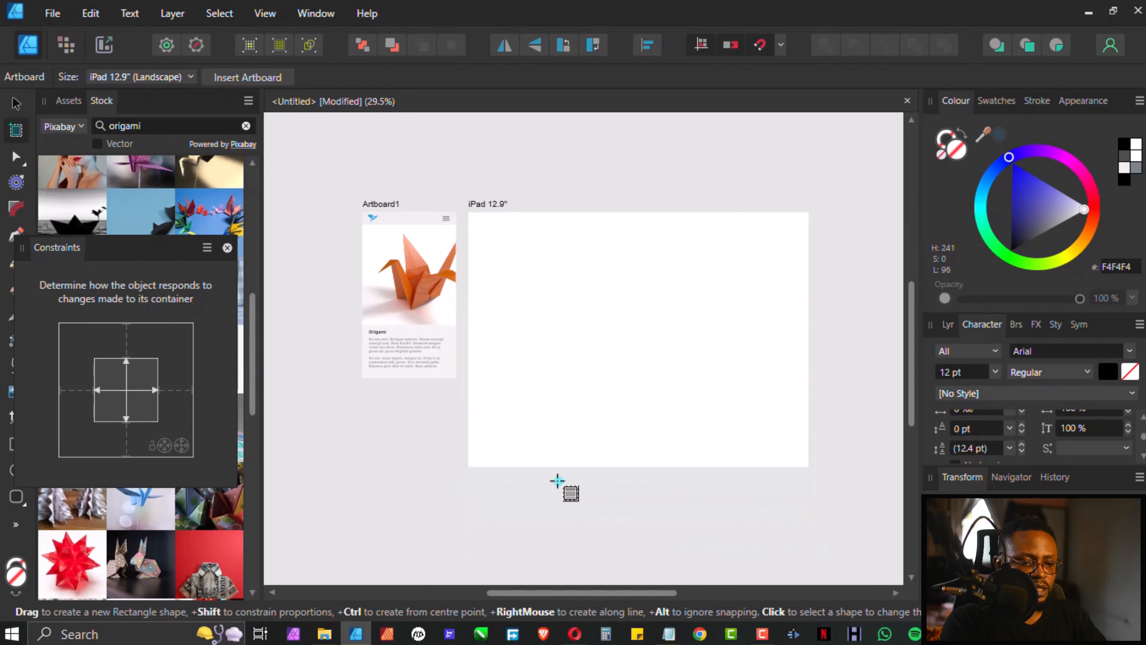
{"action": "scroll", "coordinate": [568, 469], "scroll_direction": "up", "scroll_amount": 1}
{"action": "scroll", "coordinate": [555, 456], "scroll_direction": "up", "scroll_amount": 2, "text": "ctrl"}
{"action": "scroll", "coordinate": [555, 456], "scroll_direction": "down", "scroll_amount": 1, "text": "ctrl"}
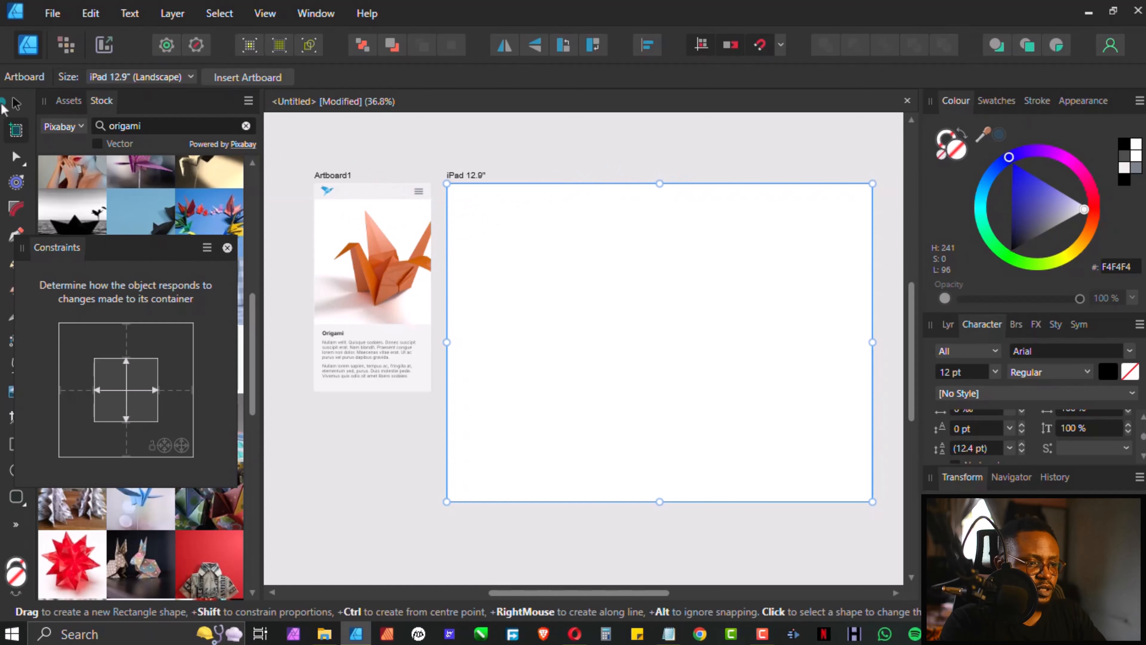
Copy the header bar with its bird logo and menu icon from Artboard1 into the iPad 12.9" artboard.
{"action": "key", "text": "v"}
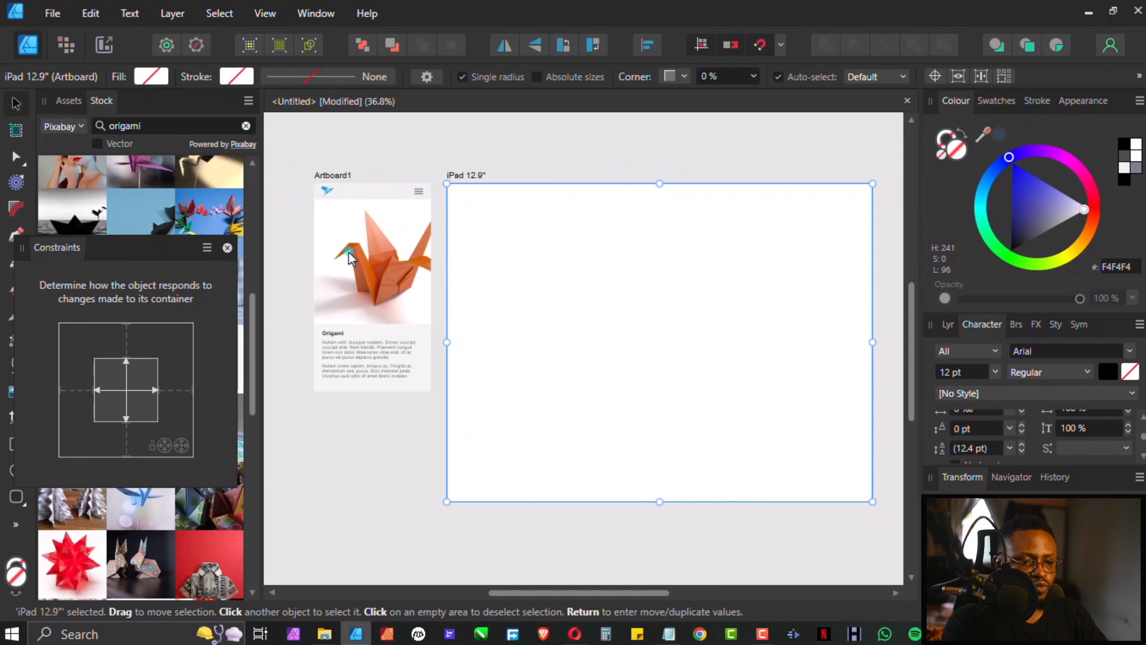
{"action": "left_click", "coordinate": [476, 147]}
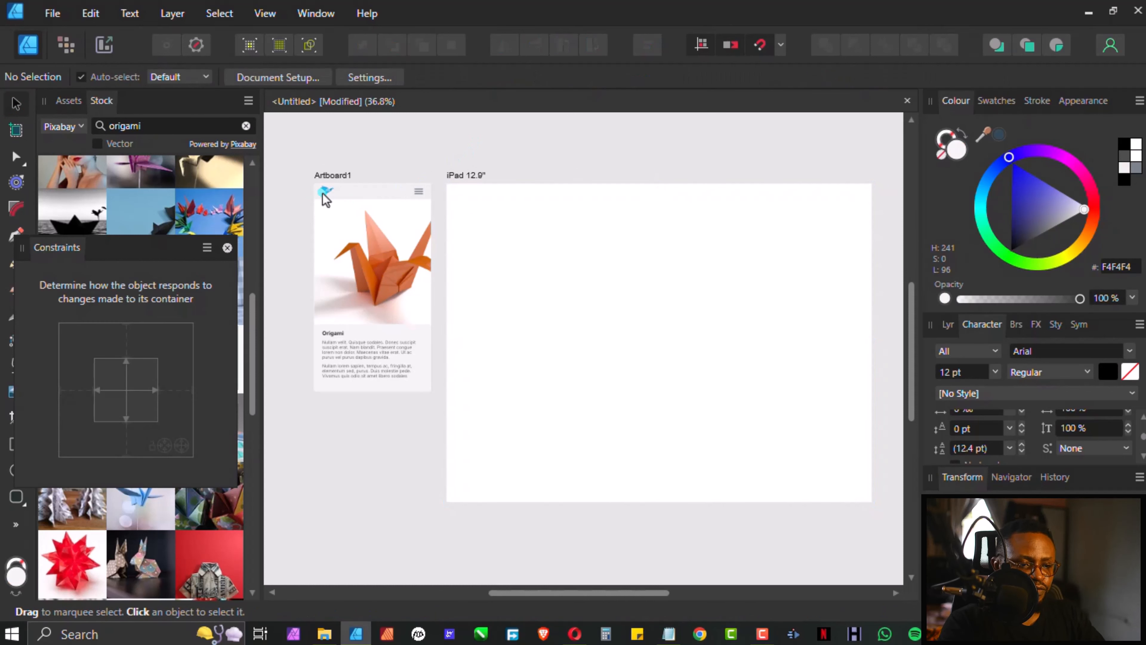
{"action": "left_click", "coordinate": [351, 188]}
{"action": "left_click", "coordinate": [354, 193]}
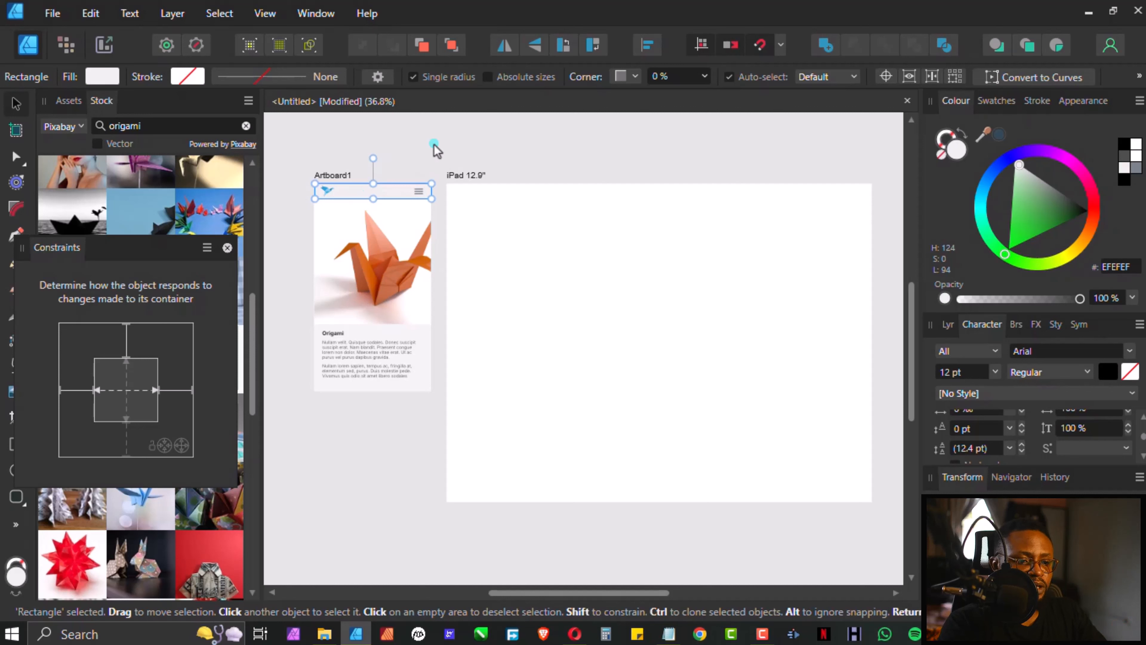
{"action": "left_click", "coordinate": [481, 167]}
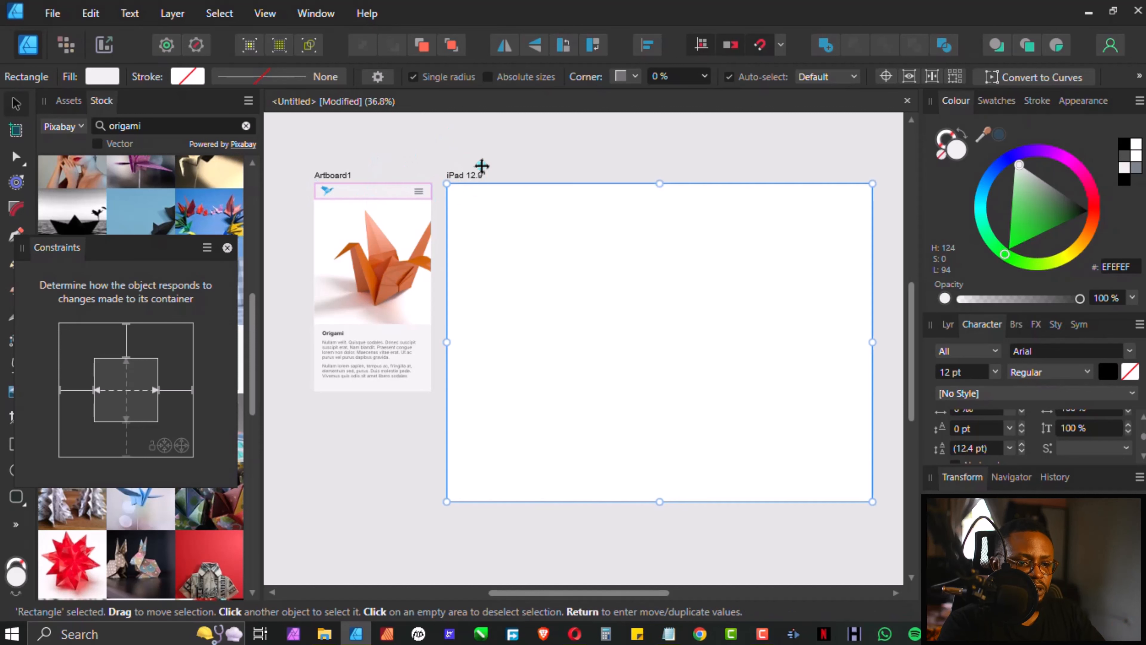
{"action": "key", "text": "ctrl+v"}
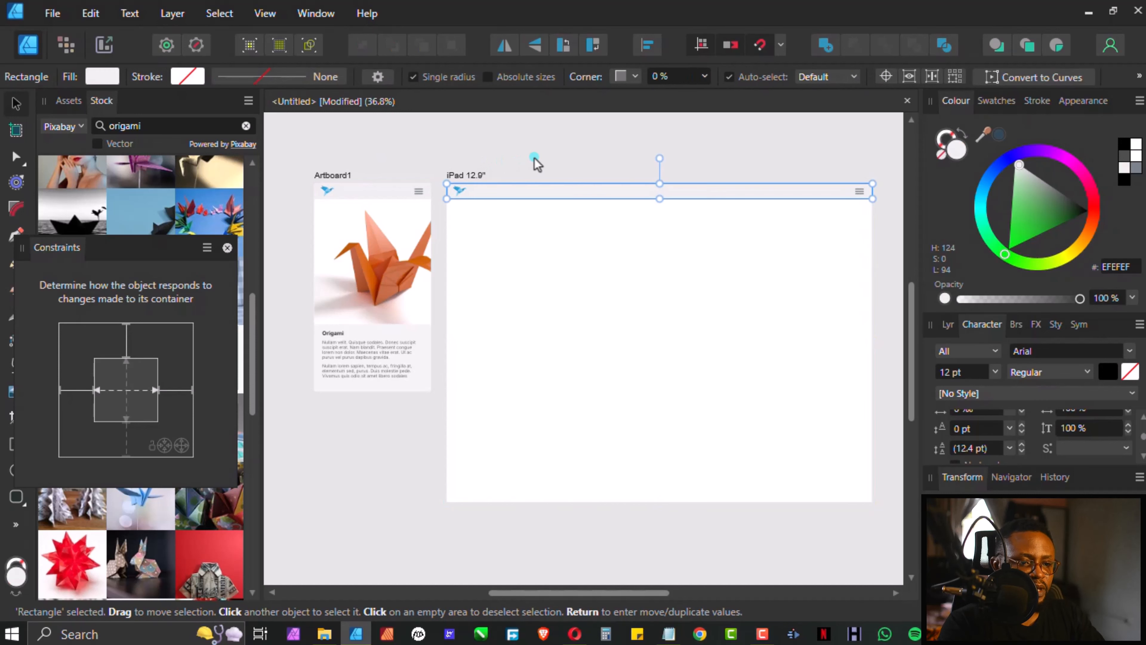
{"action": "left_click", "coordinate": [545, 142]}
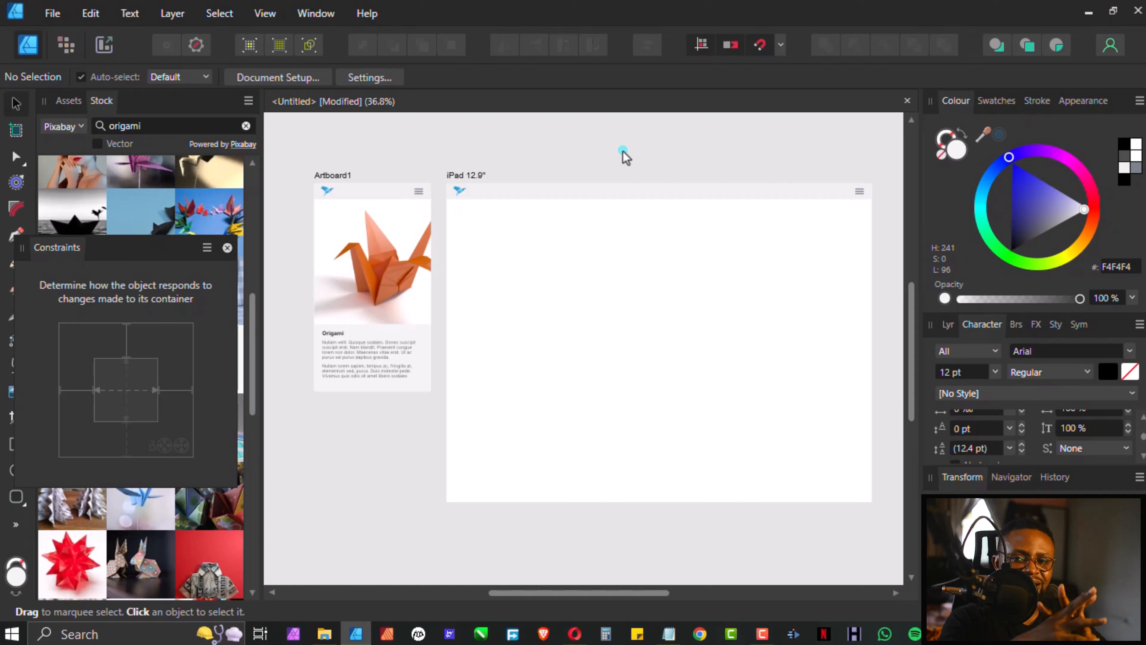
{"action": "left_click", "coordinate": [621, 190]}
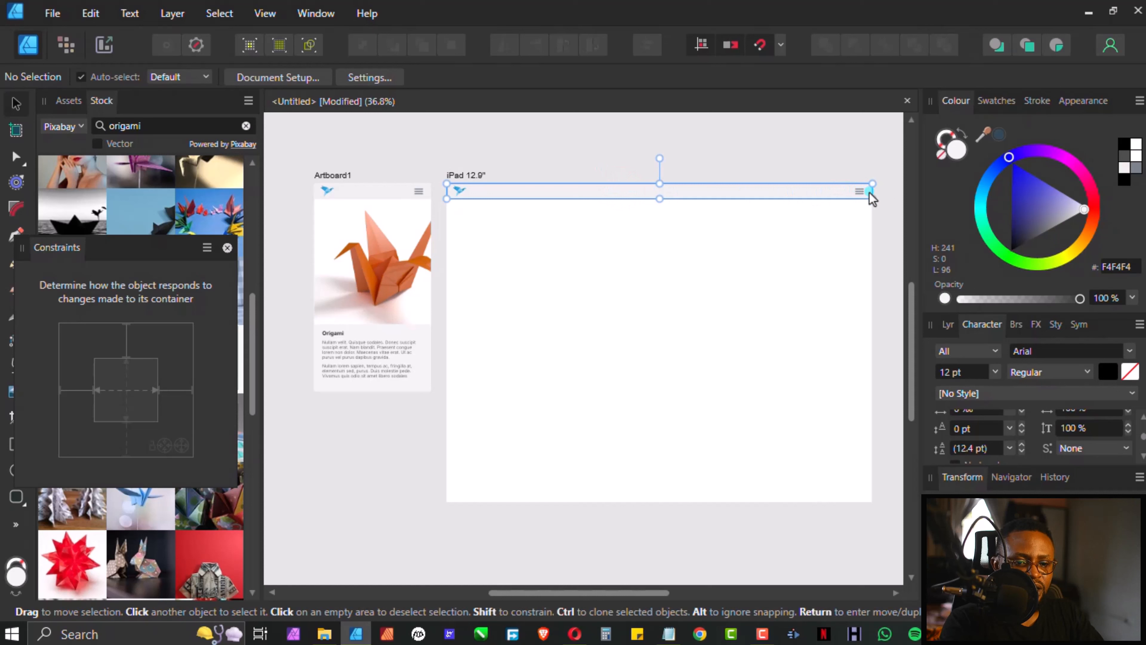
{"action": "mouse_move", "coordinate": [870, 194]}
{"action": "left_mouse_down"}
{"action": "mouse_move", "coordinate": [510, 193]}
{"action": "mouse_move", "coordinate": [872, 193]}
{"action": "left_mouse_up"}
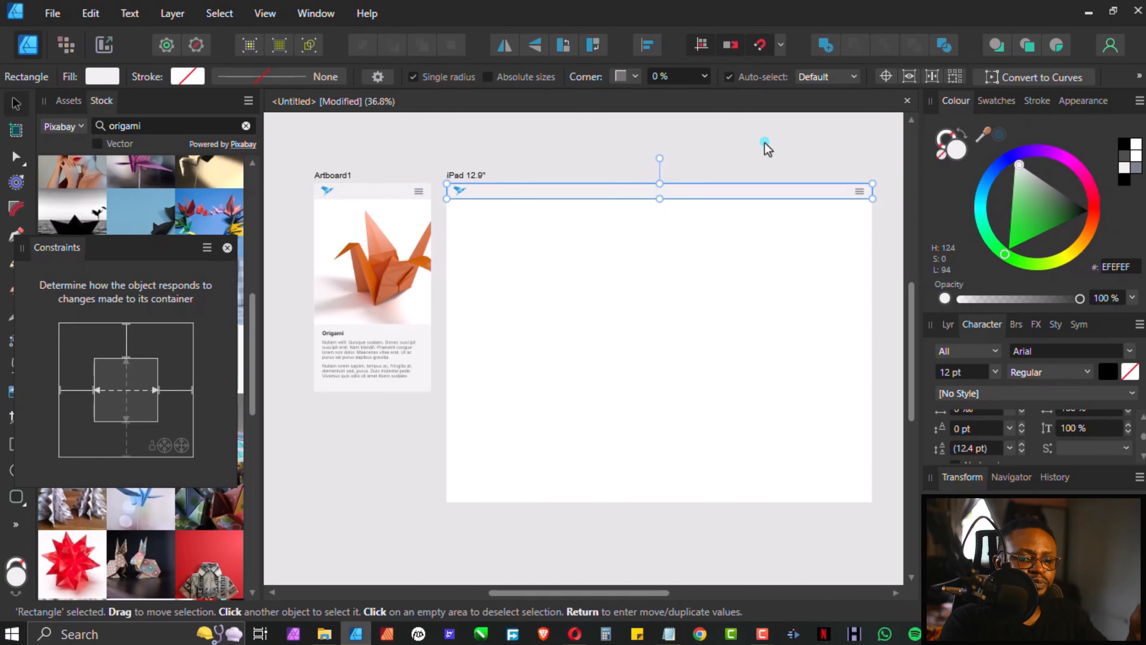
{"action": "left_click", "coordinate": [739, 149]}
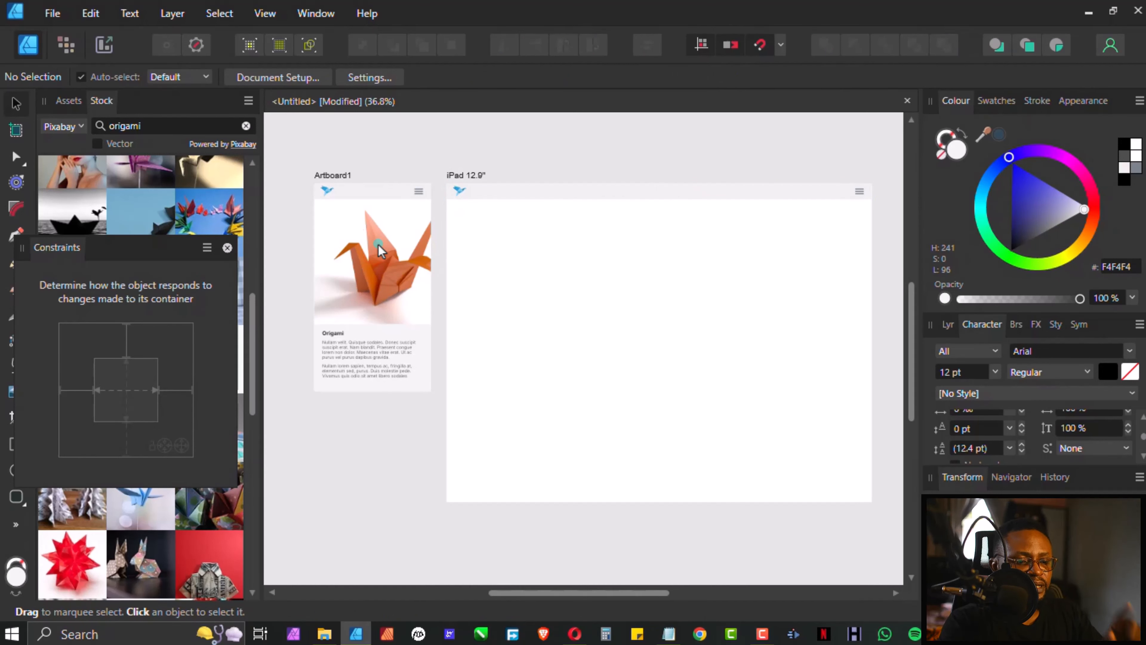
Copy the hero rectangle with its clipped origami image from Artboard1 into the iPad 12.9" artboard.
{"action": "left_click", "coordinate": [378, 244]}
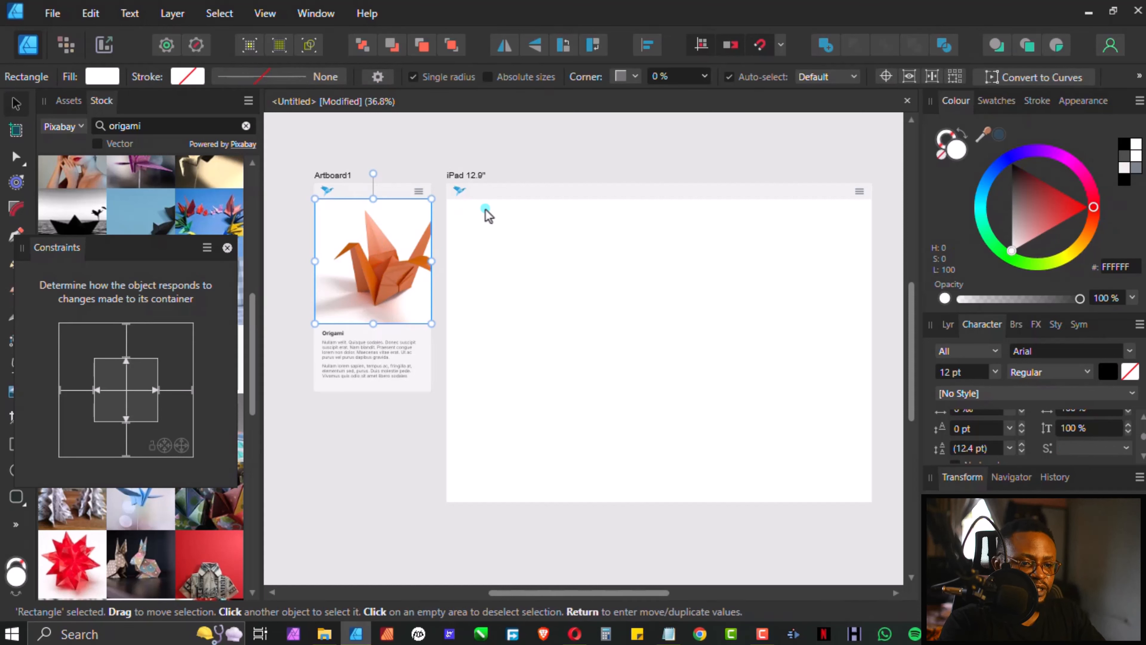
{"action": "left_click", "coordinate": [473, 175]}
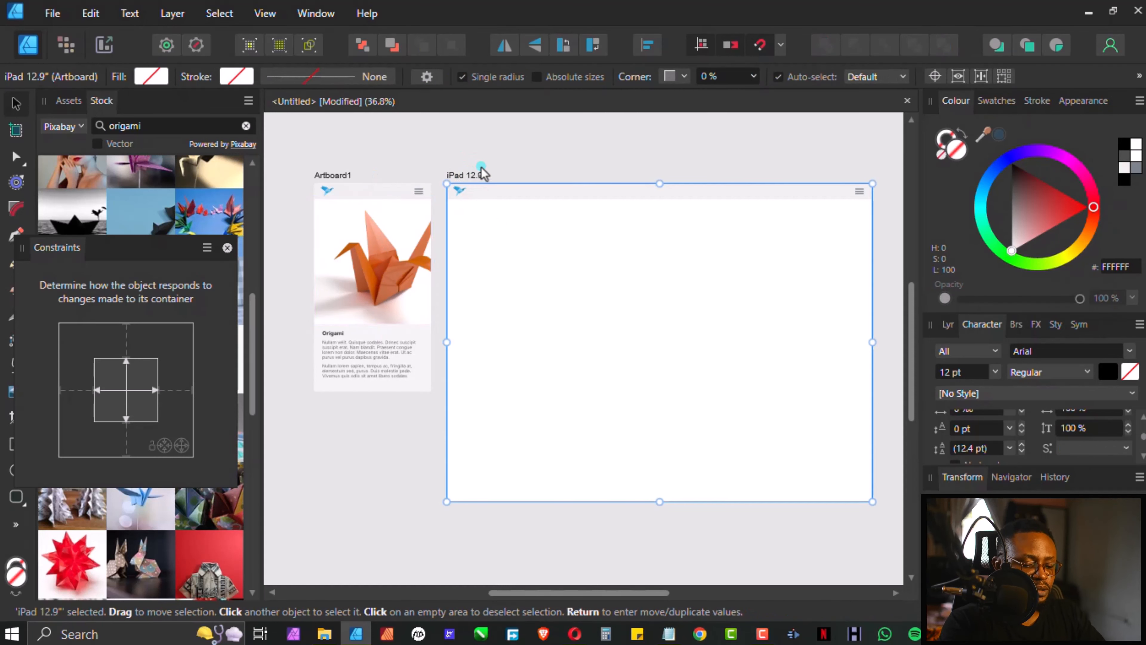
{"action": "key", "text": "ctrl+v"}
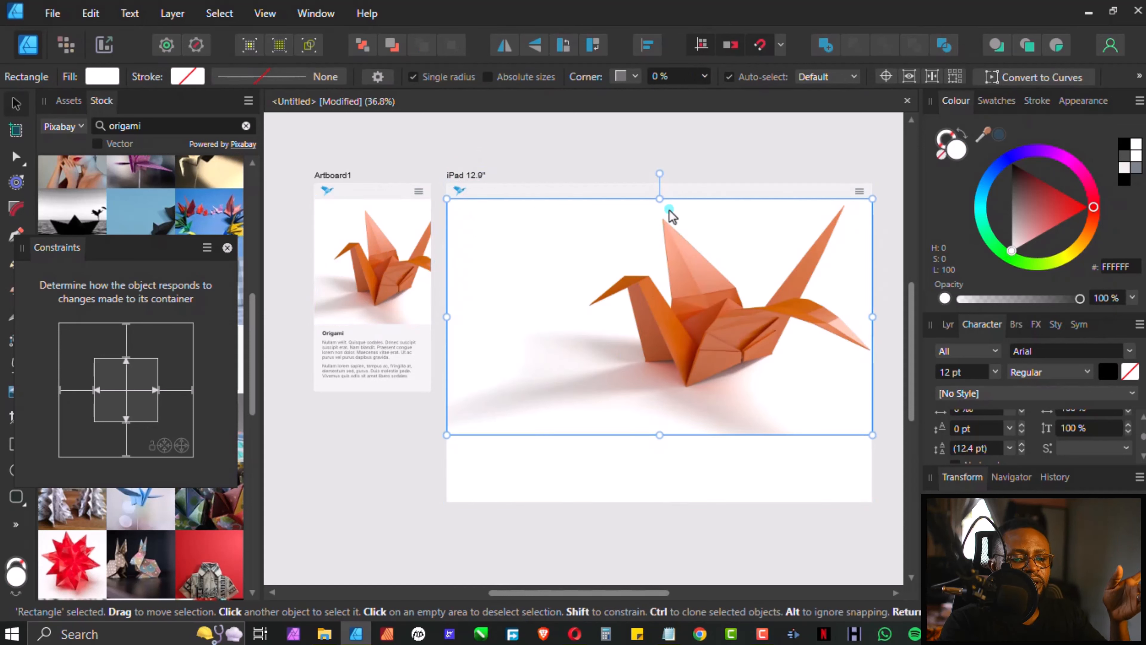
{"action": "left_click", "coordinate": [692, 161]}
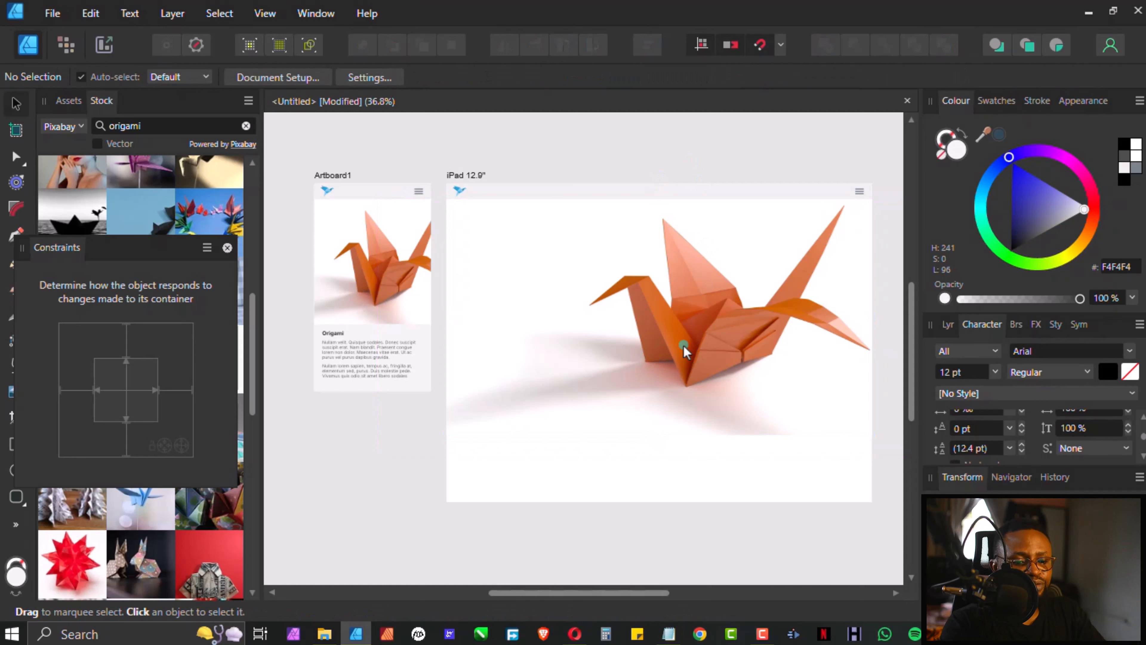
Stretch and enlarge the clipped origami image on the iPad artboard, and reposition it so the crane fills the hero rectangle.
{"action": "left_click", "coordinate": [671, 332]}
{"action": "left_click_drag", "start_coordinate": [447, 435], "coordinate": [380, 462]}
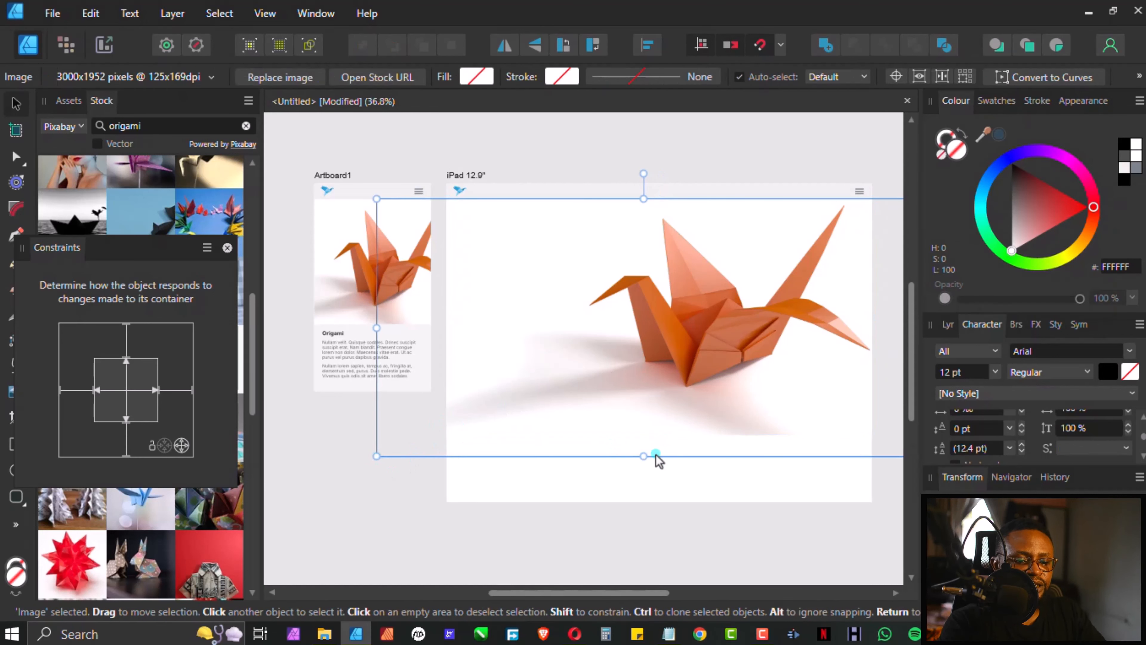
{"action": "left_click_drag", "start_coordinate": [644, 456], "coordinate": [631, 501]}
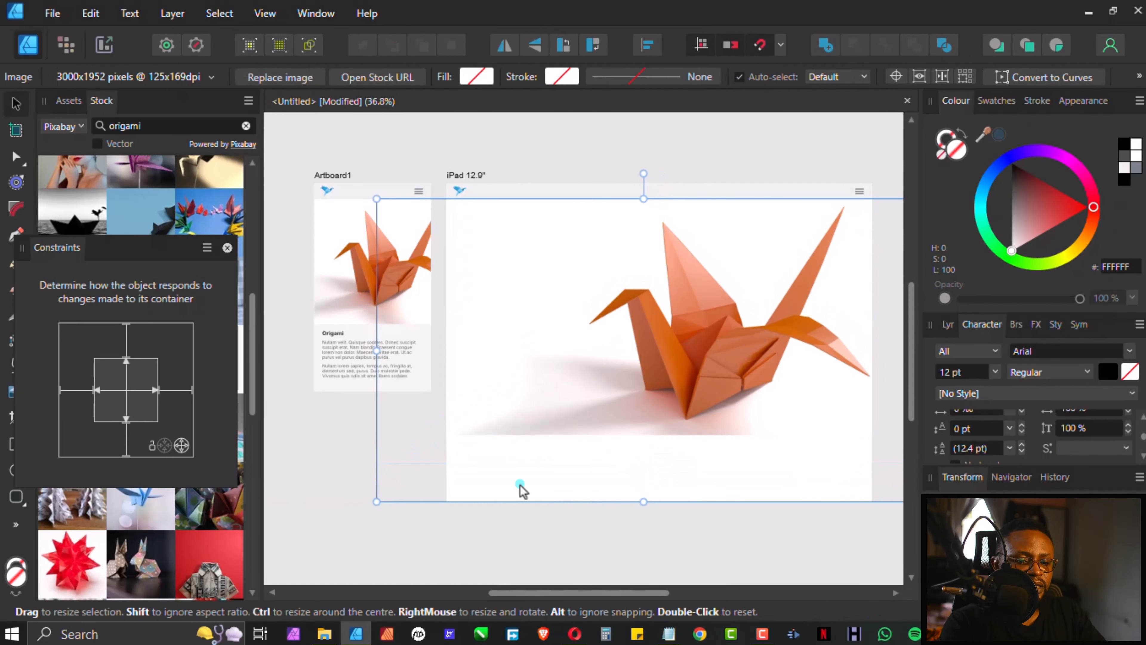
{"action": "left_click_drag", "start_coordinate": [374, 499], "coordinate": [275, 546]}
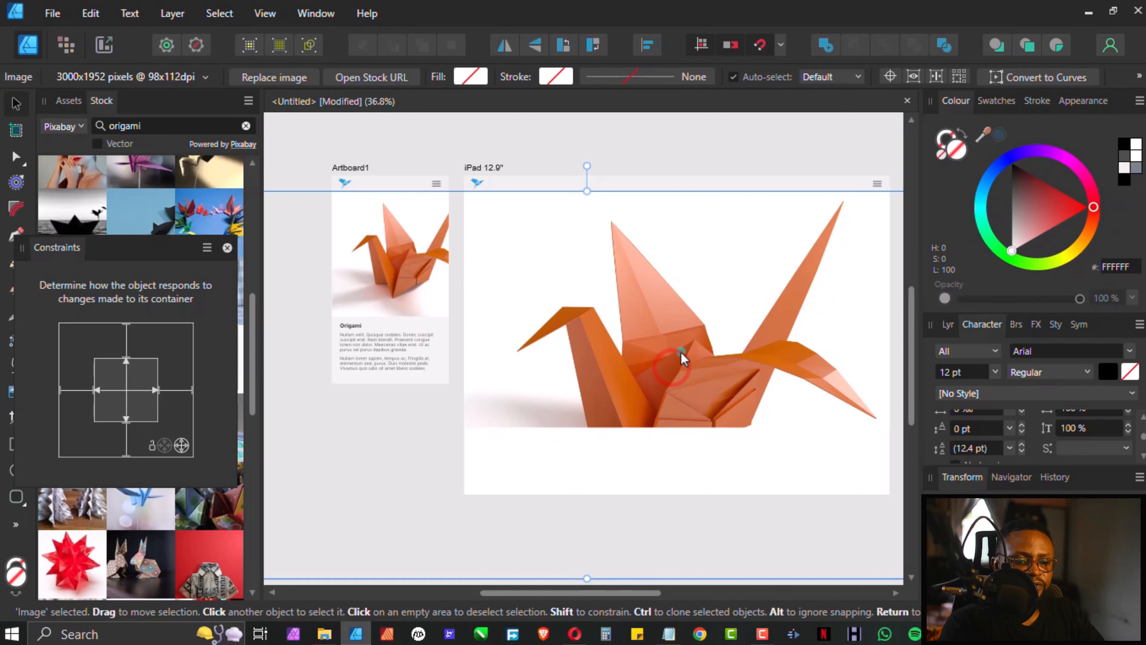
{"action": "left_click_drag", "start_coordinate": [683, 358], "coordinate": [704, 333]}
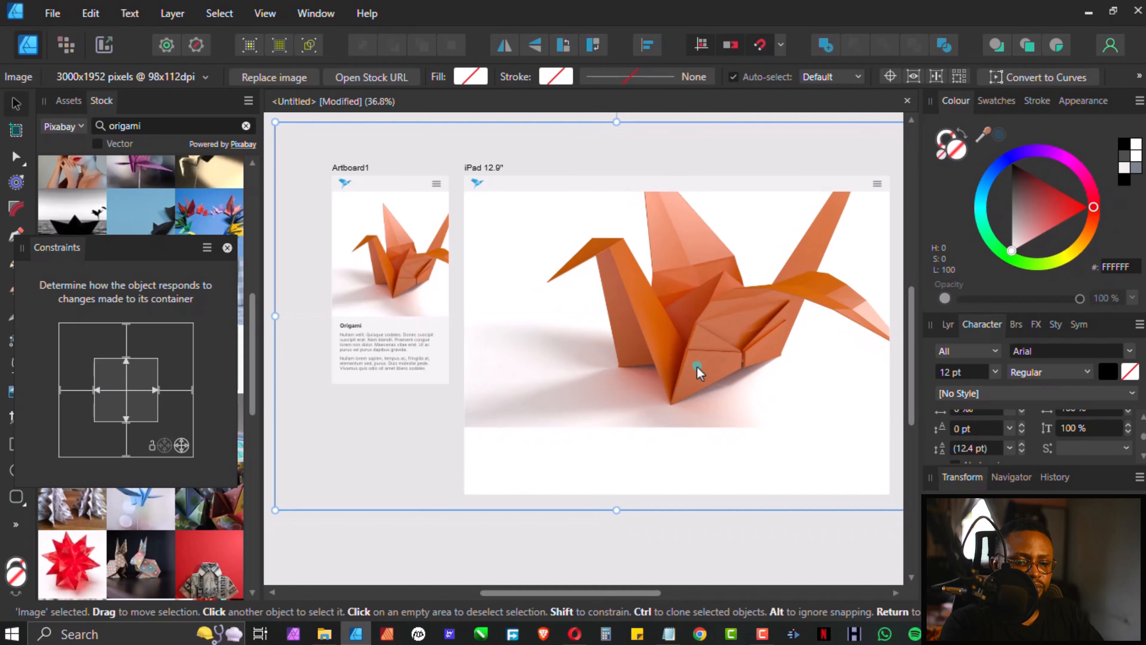
{"action": "left_click", "coordinate": [396, 540]}
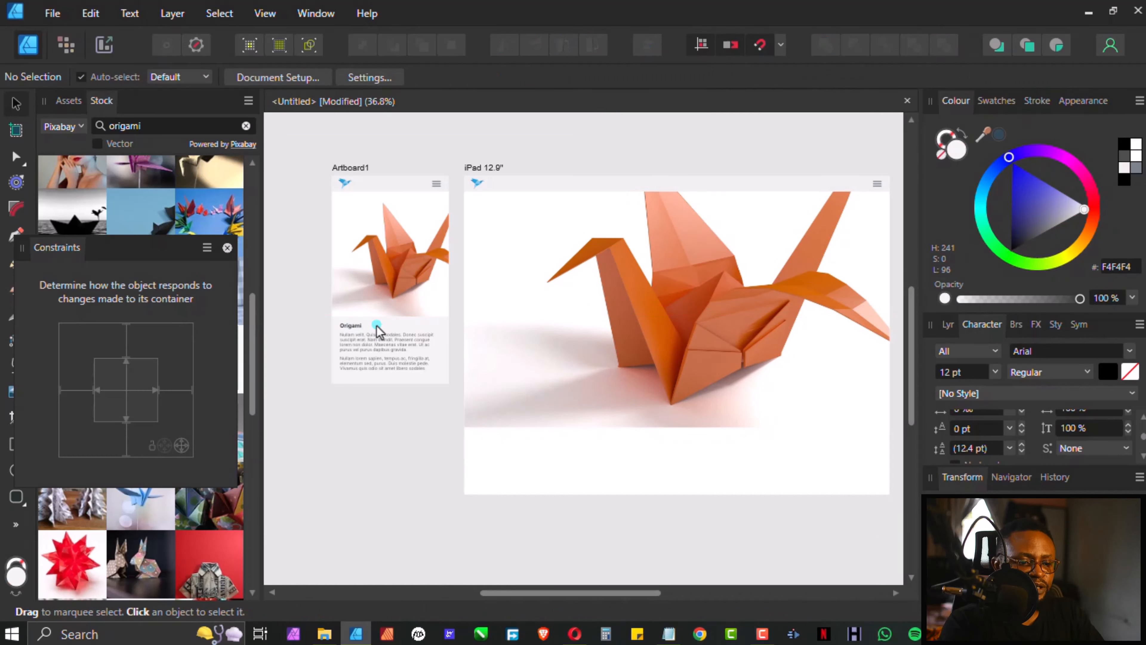
Copy the "Origami" heading from Artboard1 into the iPad 12.9" artboard.
{"action": "left_click", "coordinate": [356, 326]}
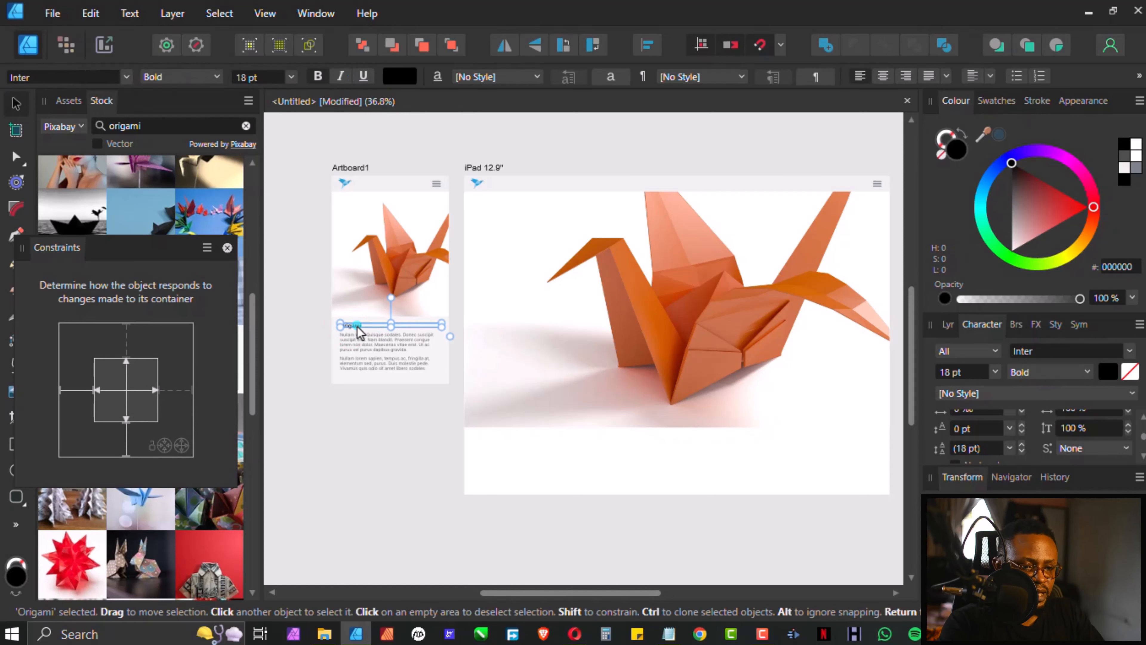
{"action": "left_click", "coordinate": [492, 166]}
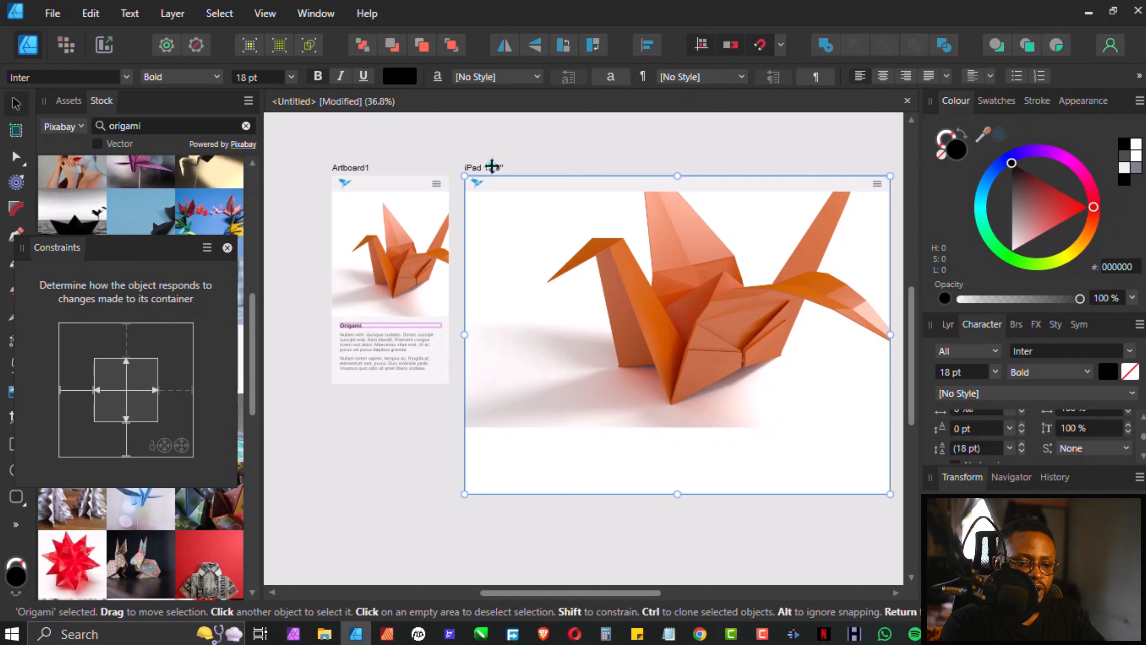
{"action": "key", "text": "ctrl+v"}
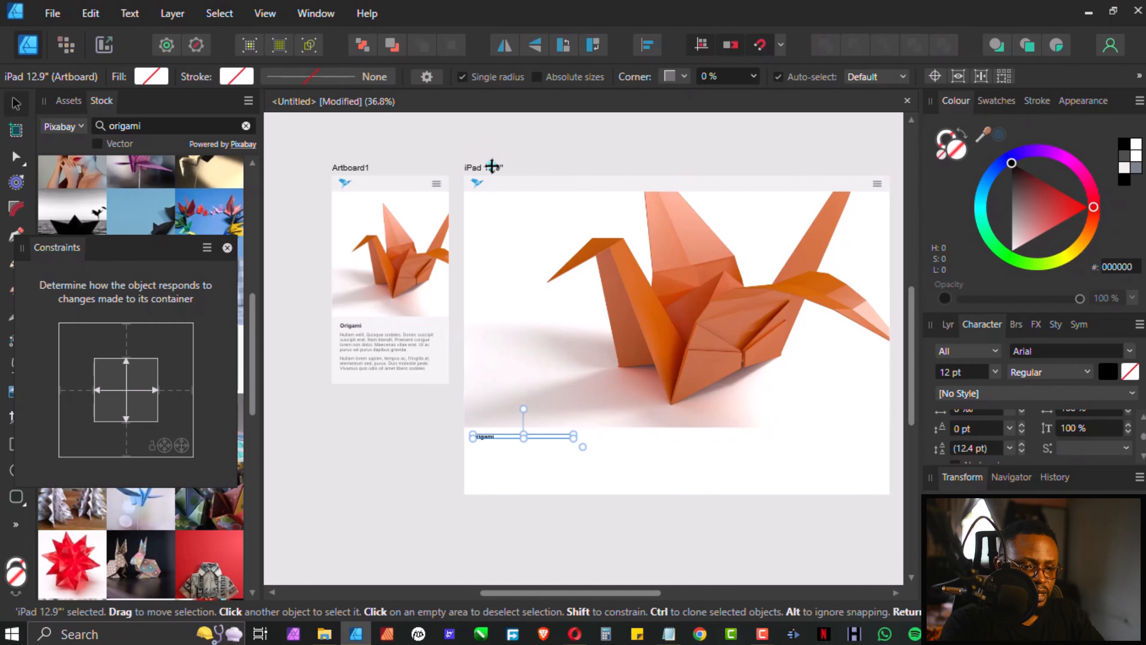
Copy the filler body text from Artboard1 into the iPad 12.9" artboard.
{"action": "left_click", "coordinate": [391, 357]}
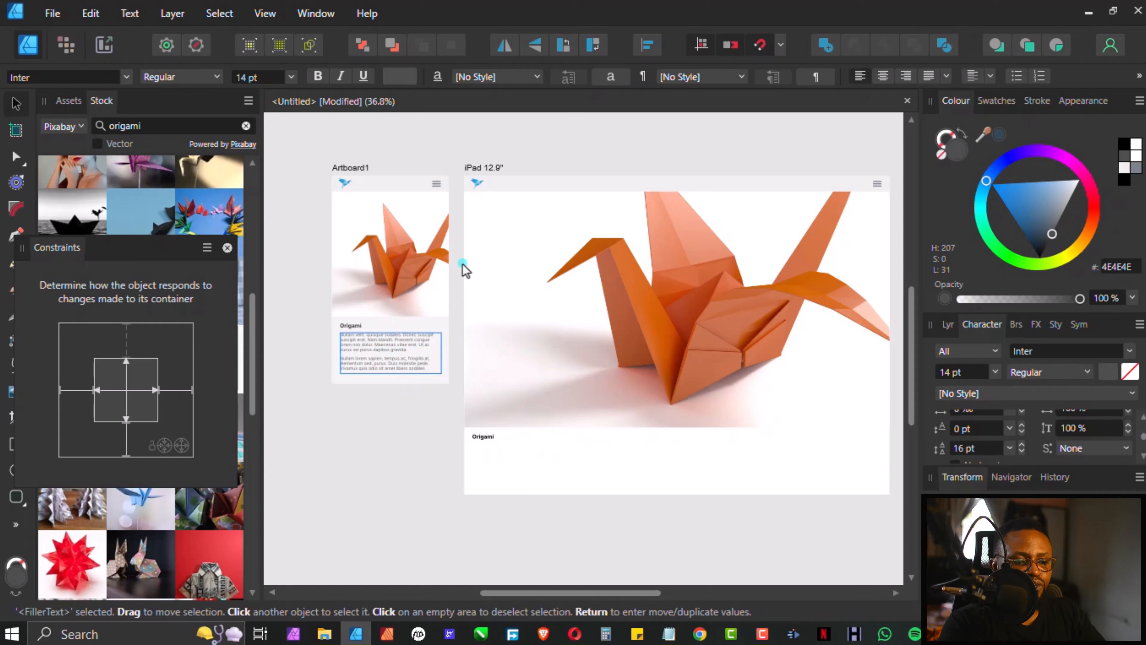
{"action": "left_click", "coordinate": [496, 168]}
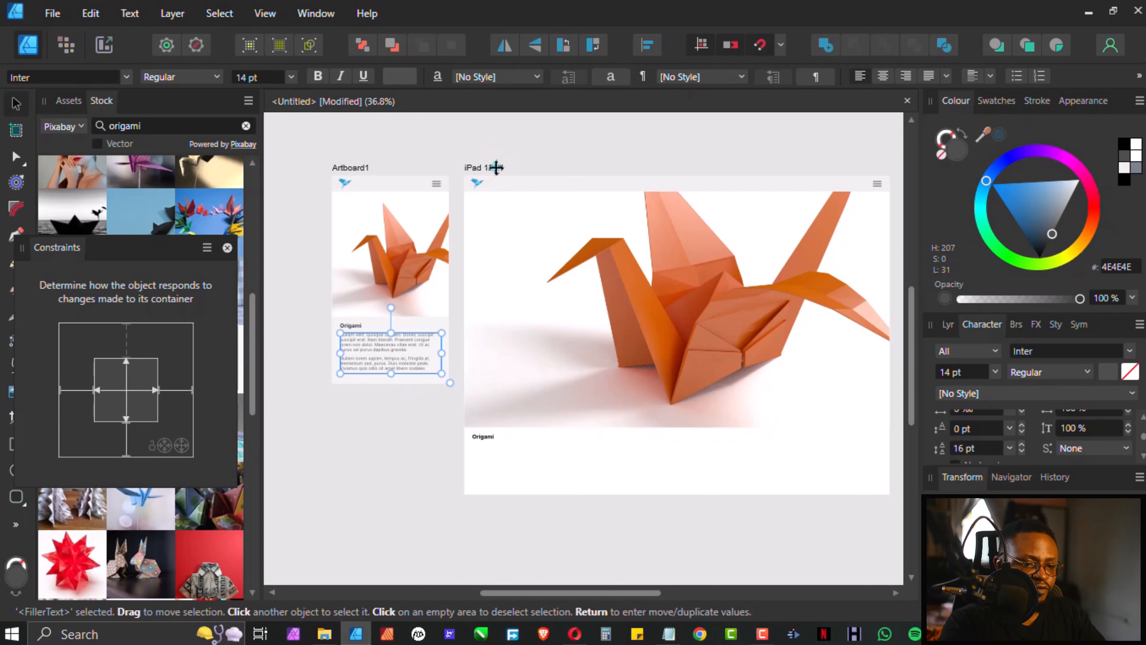
{"action": "left_click", "coordinate": [495, 168]}
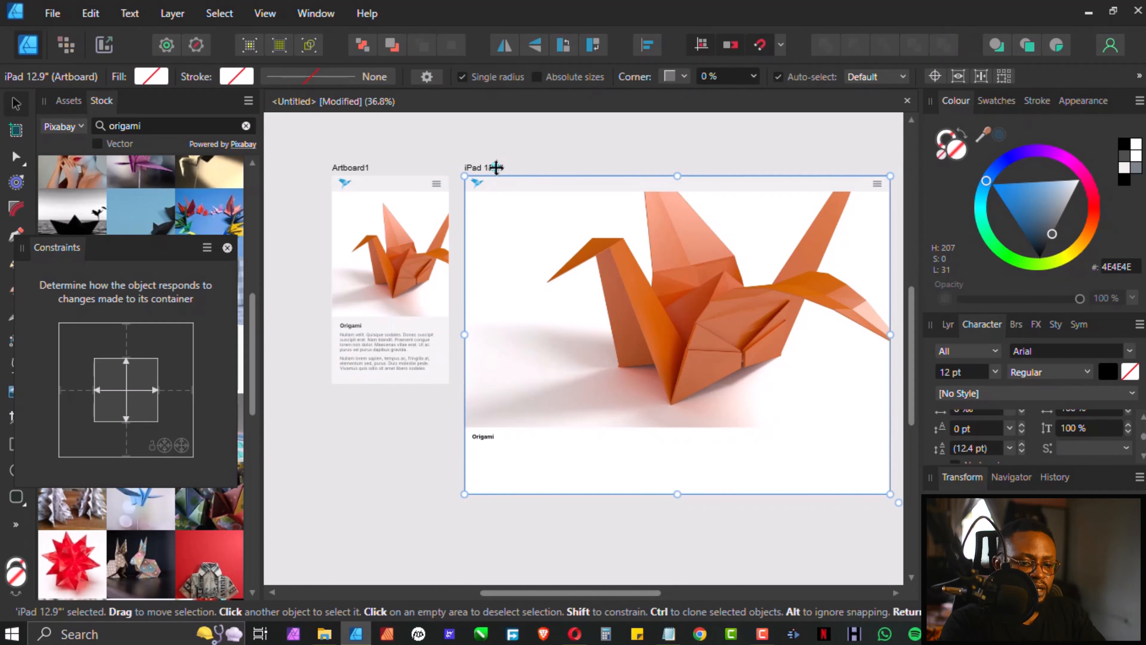
{"action": "key", "text": "ctrl+v"}
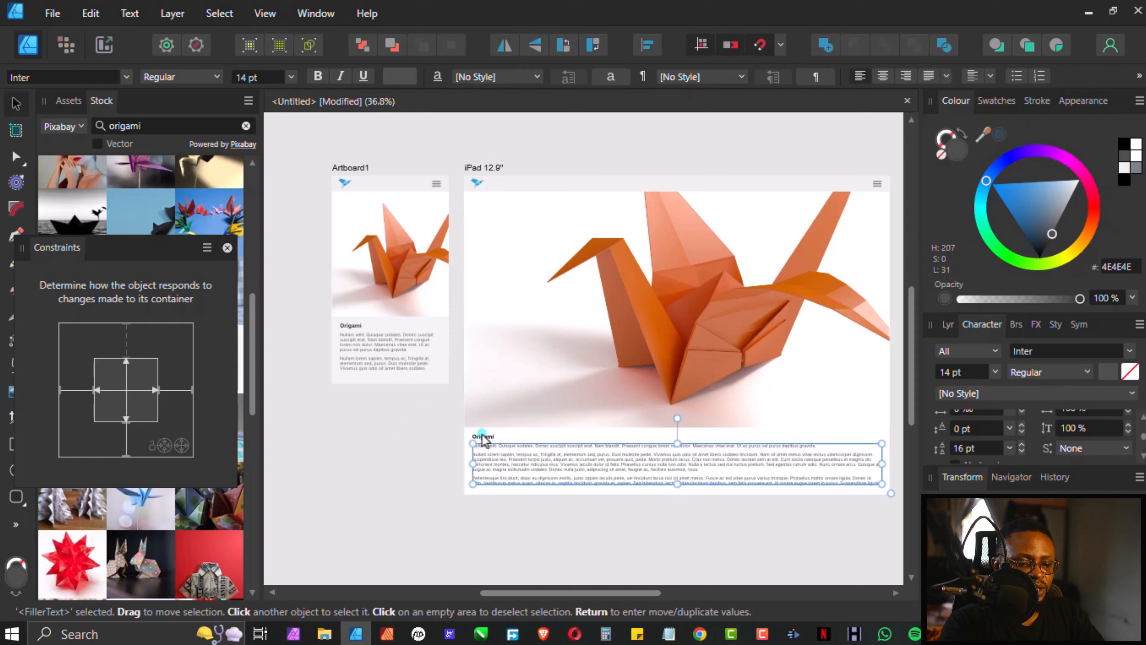
Narrow the iPad artboard's body text frame slightly from both sides to widen its side margins.
{"action": "left_click_drag", "start_coordinate": [471, 466], "coordinate": [478, 467]}
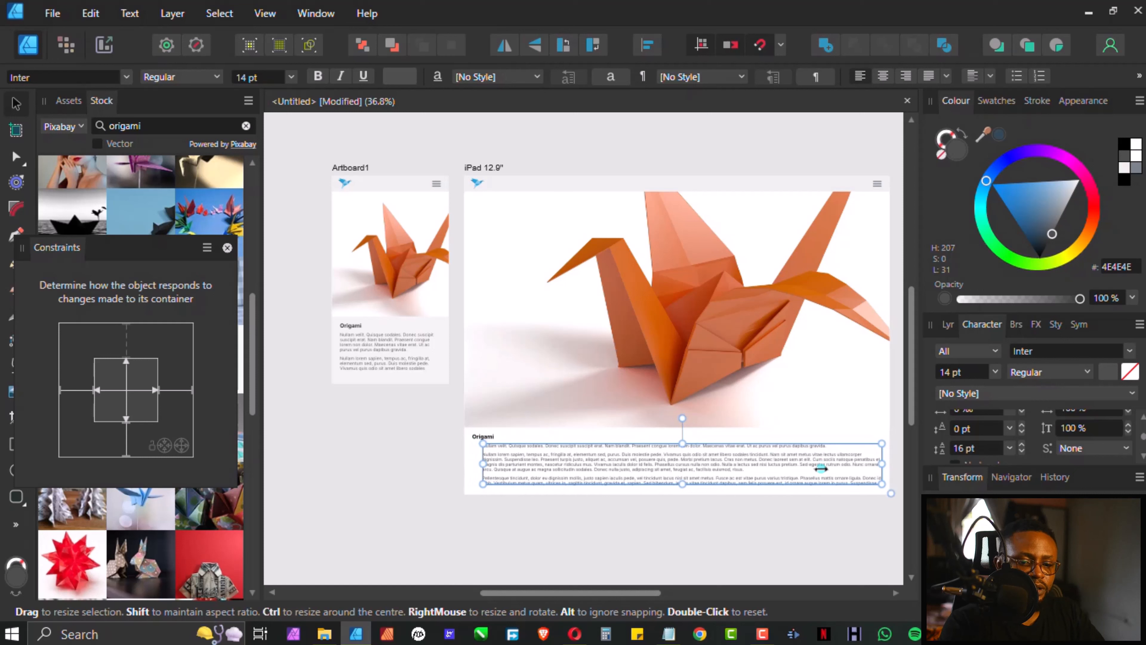
{"action": "left_click_drag", "start_coordinate": [875, 462], "coordinate": [864, 462]}
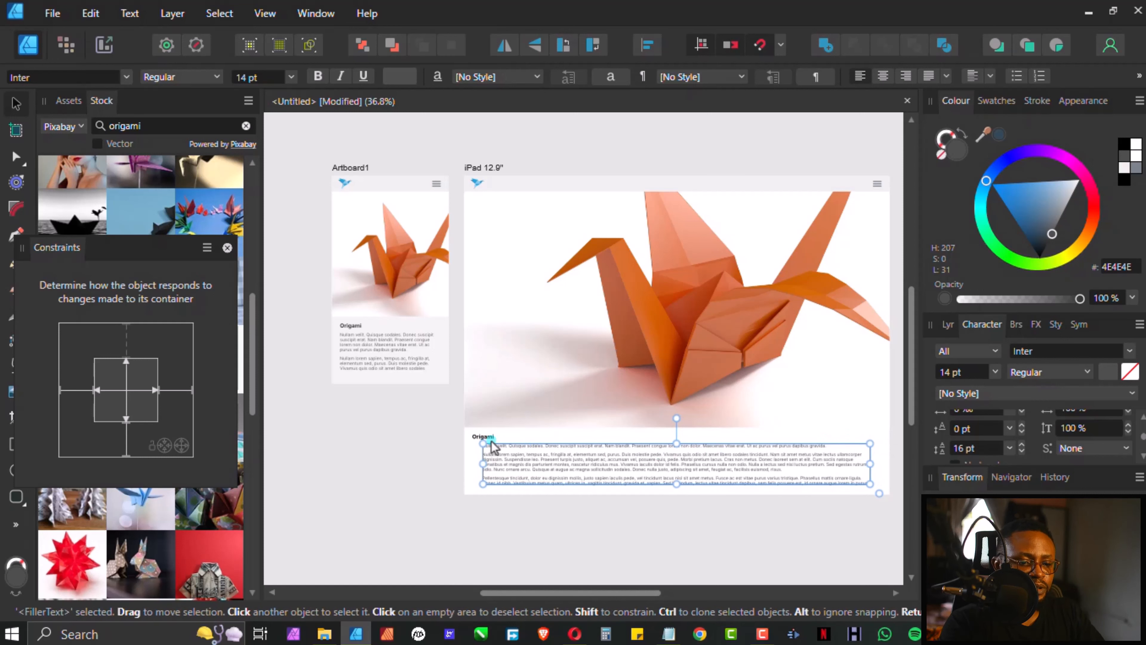
{"action": "left_click", "coordinate": [383, 450]}
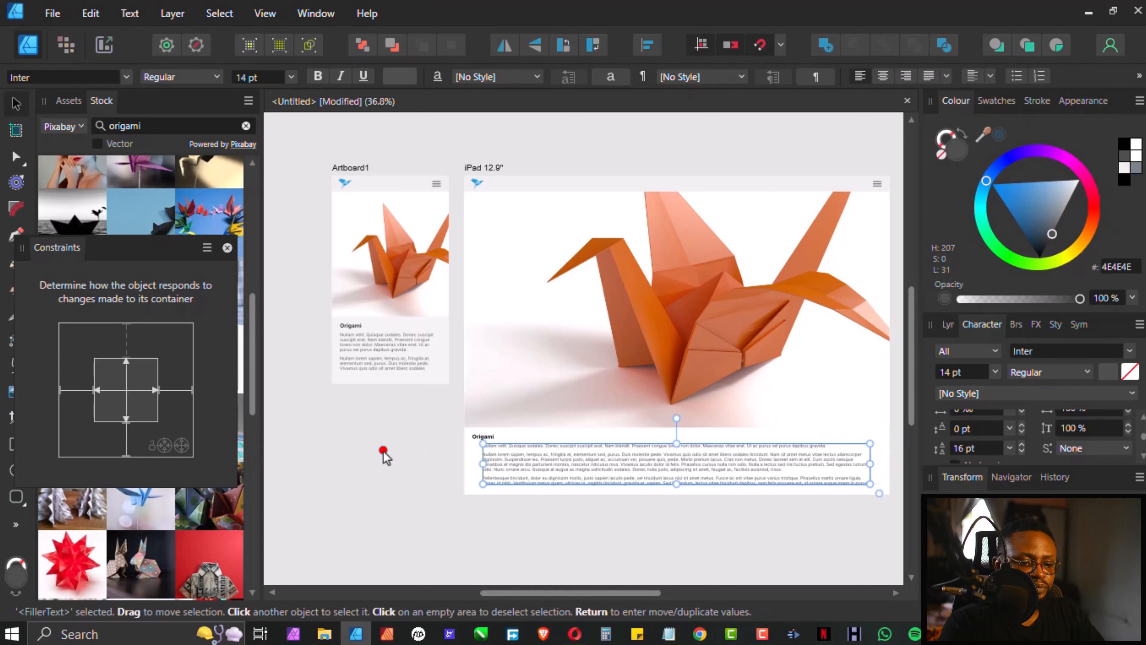
Set the iPad artboard's "Origami" heading to 20 pt and align its left edge with the body text frame.
{"action": "left_click", "coordinate": [487, 440]}
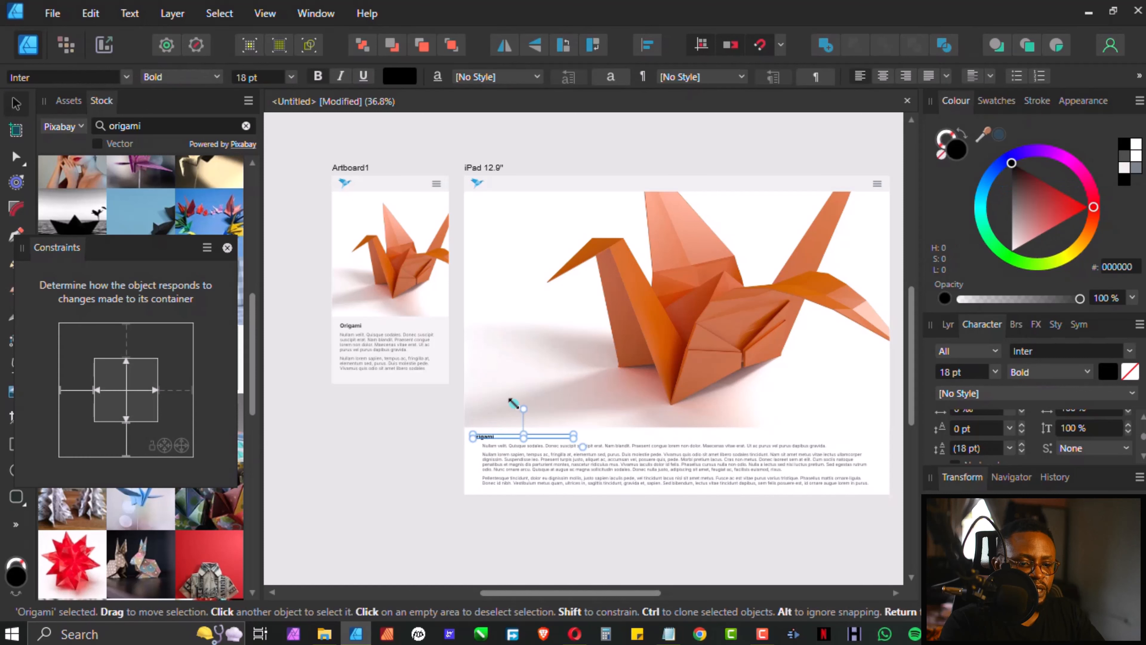
{"action": "left_click", "coordinate": [289, 77]}
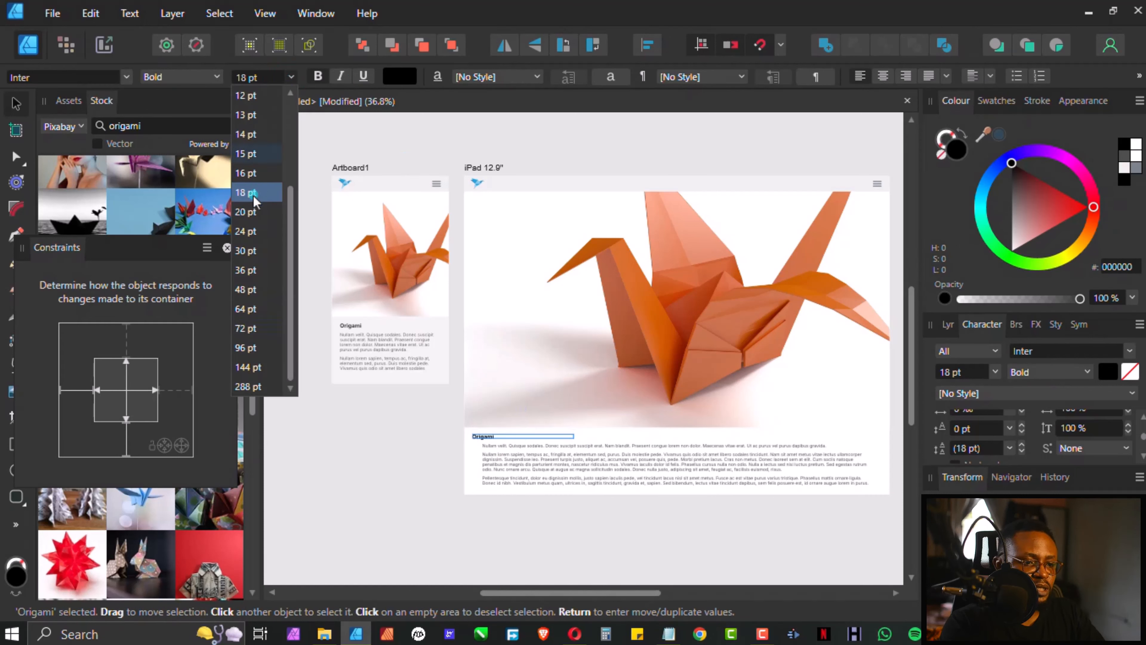
{"action": "left_click", "coordinate": [245, 348]}
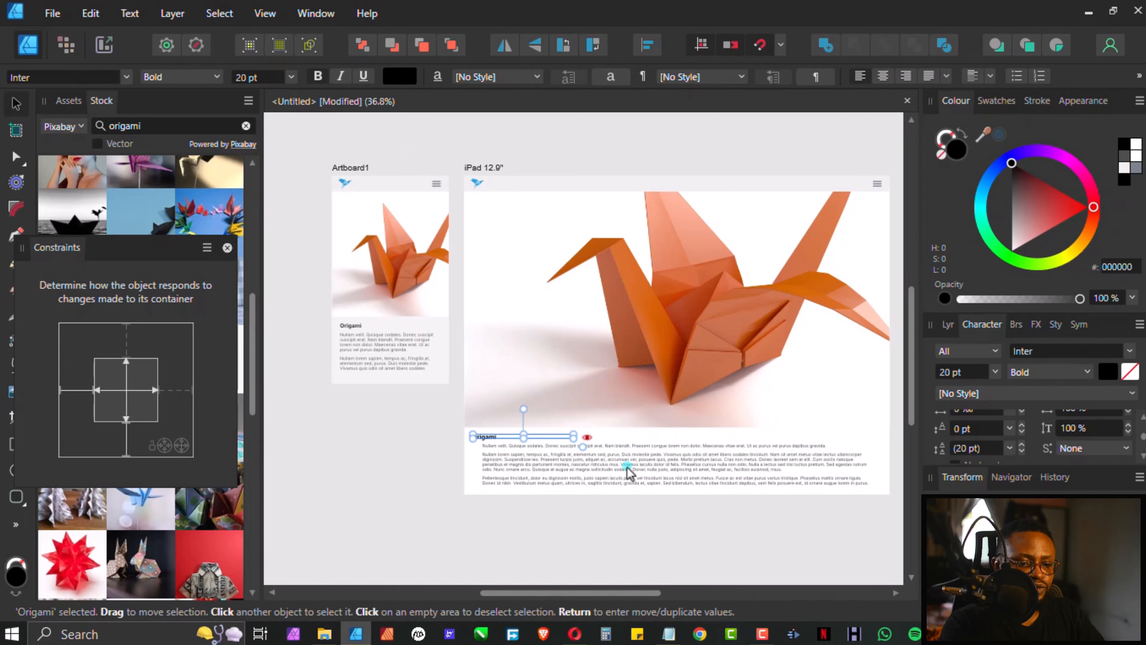
{"action": "left_click", "coordinate": [523, 438]}
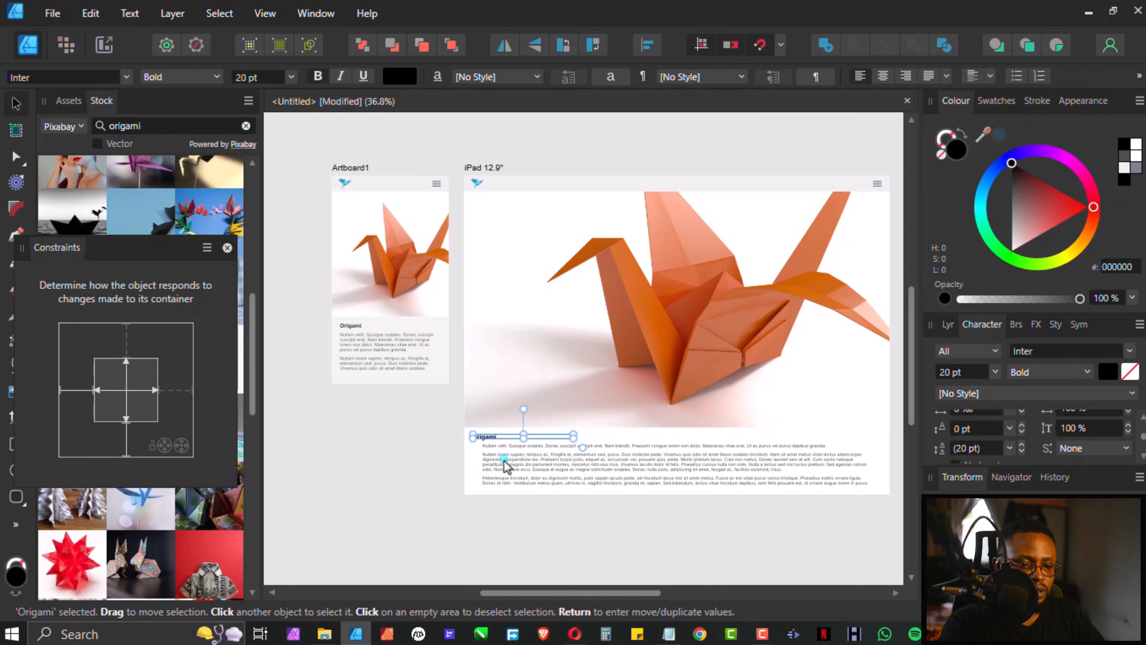
{"action": "left_click_drag", "start_coordinate": [496, 442], "coordinate": [506, 442]}
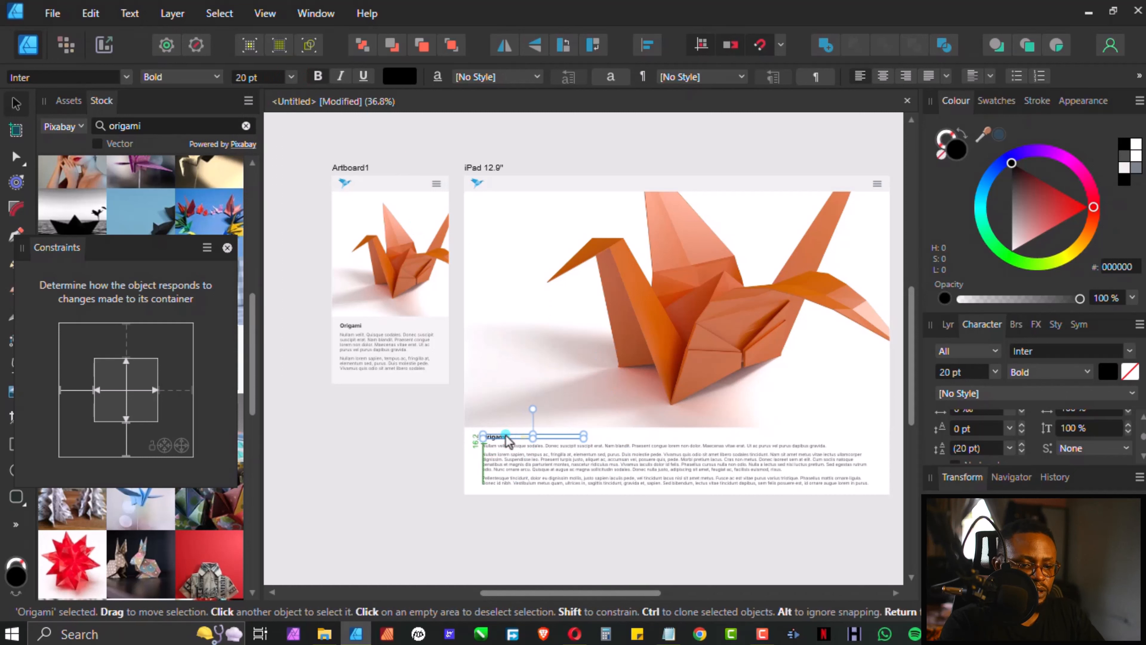
Shorten the iPad body text frame to hide its last paragraph, and move it slightly down from the heading.
{"action": "left_click", "coordinate": [645, 470]}
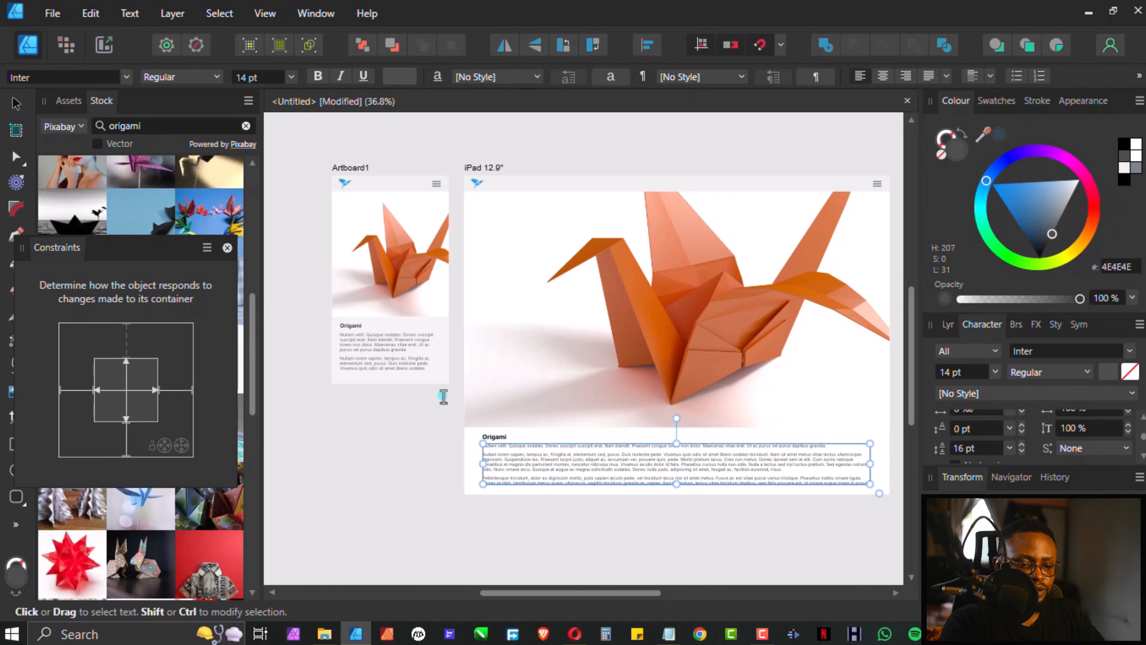
{"action": "left_click", "coordinate": [13, 106]}
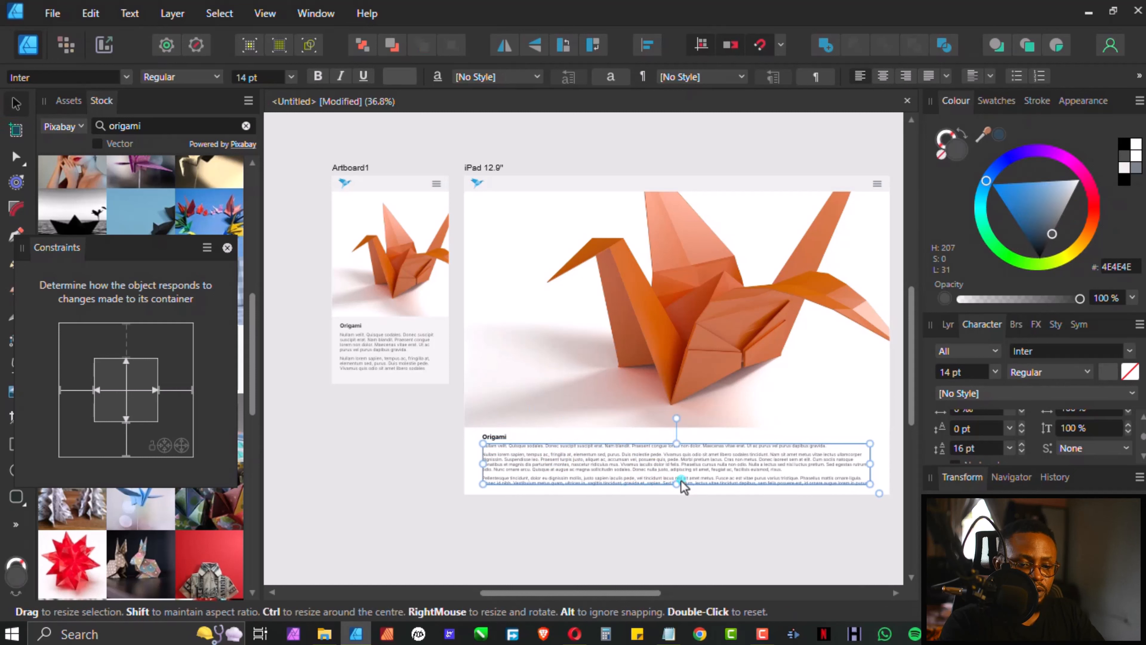
{"action": "scroll", "coordinate": [698, 469], "scroll_direction": "up", "scroll_amount": 5}
{"action": "scroll", "coordinate": [698, 468], "scroll_direction": "down", "scroll_amount": 3}
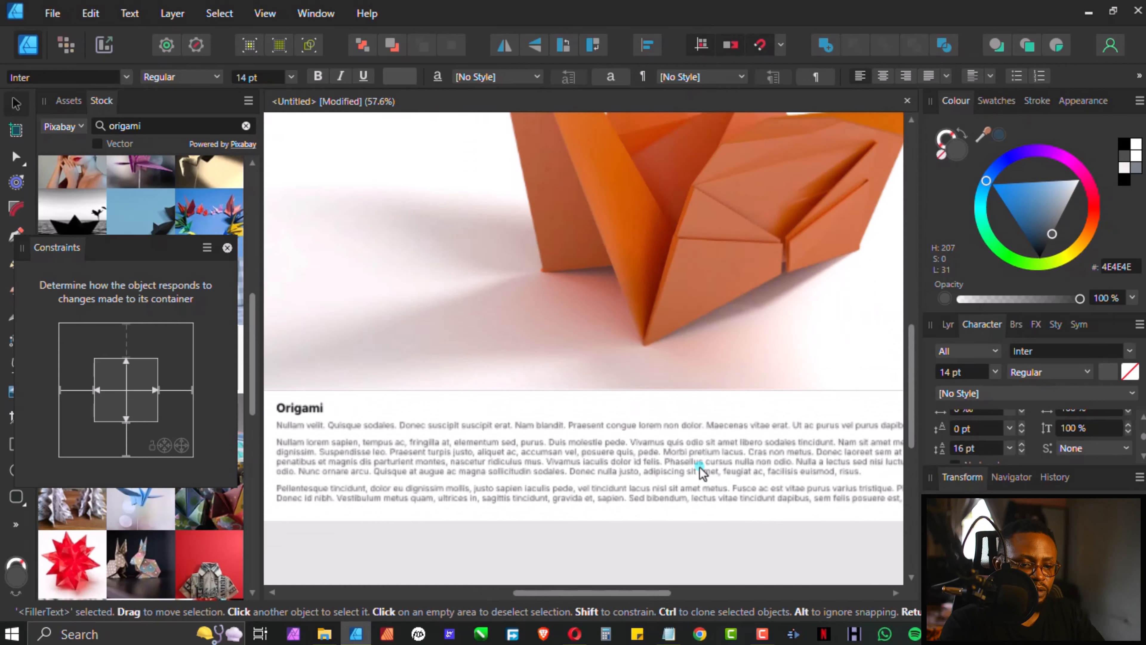
{"action": "left_click_drag", "start_coordinate": [658, 493], "coordinate": [660, 480]}
{"action": "left_click", "coordinate": [578, 465]}
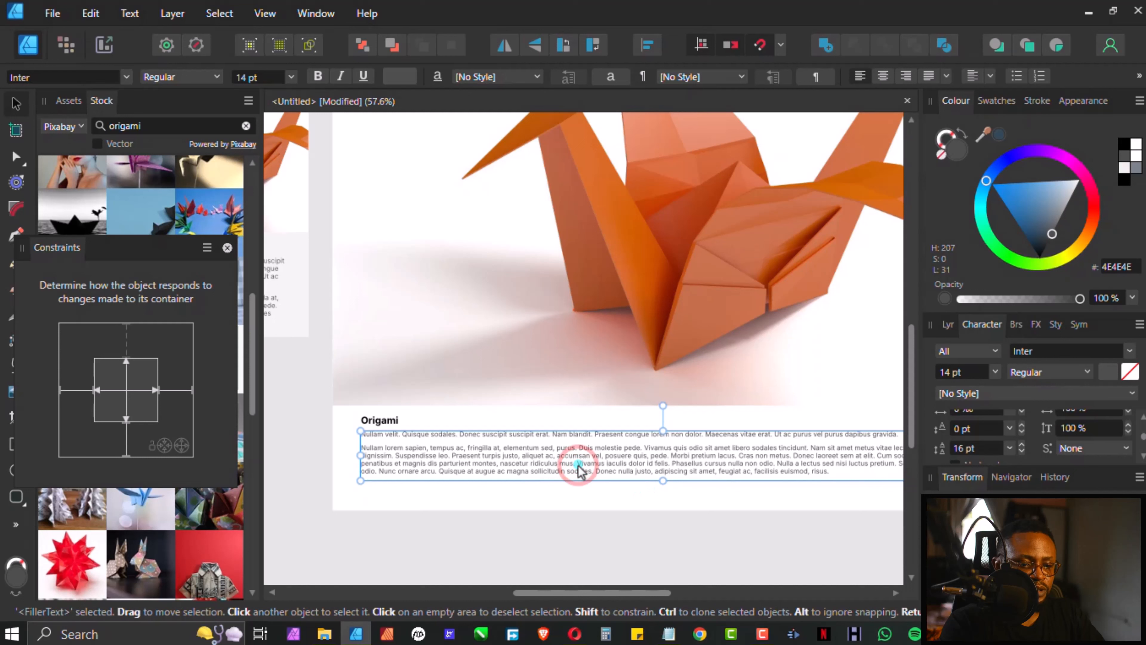
{"action": "left_click_drag", "start_coordinate": [579, 465], "coordinate": [579, 471]}
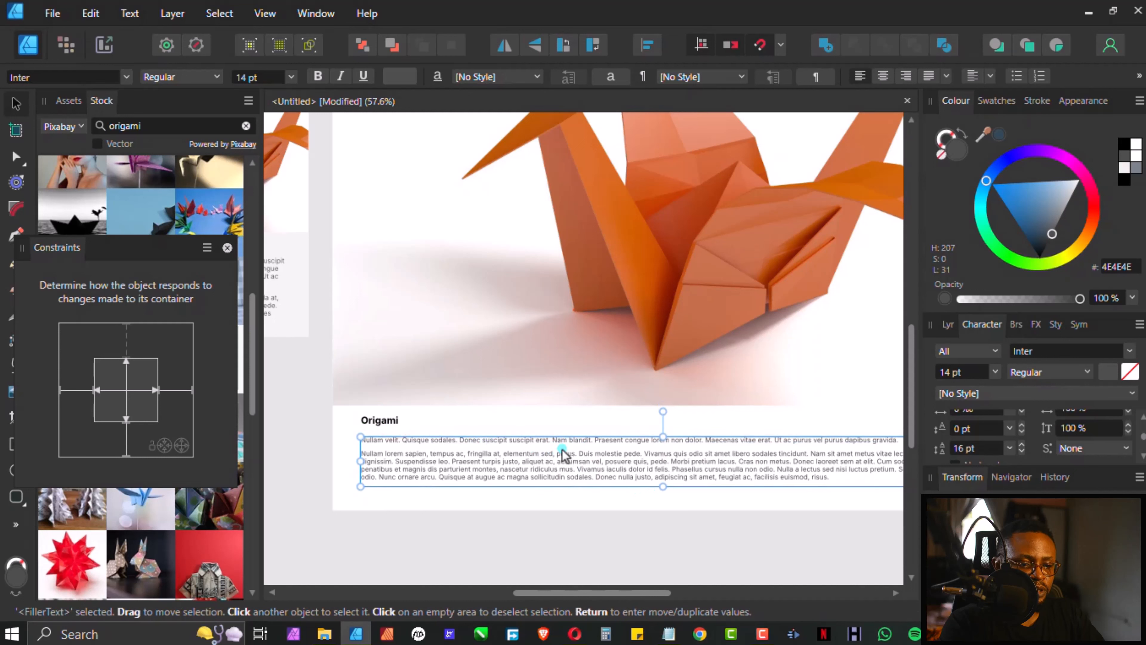
Move the iPad artboard's heading and body text together slightly down, away from the hero image, and deselect them.
{"action": "left_click", "coordinate": [375, 419], "text": "shift"}
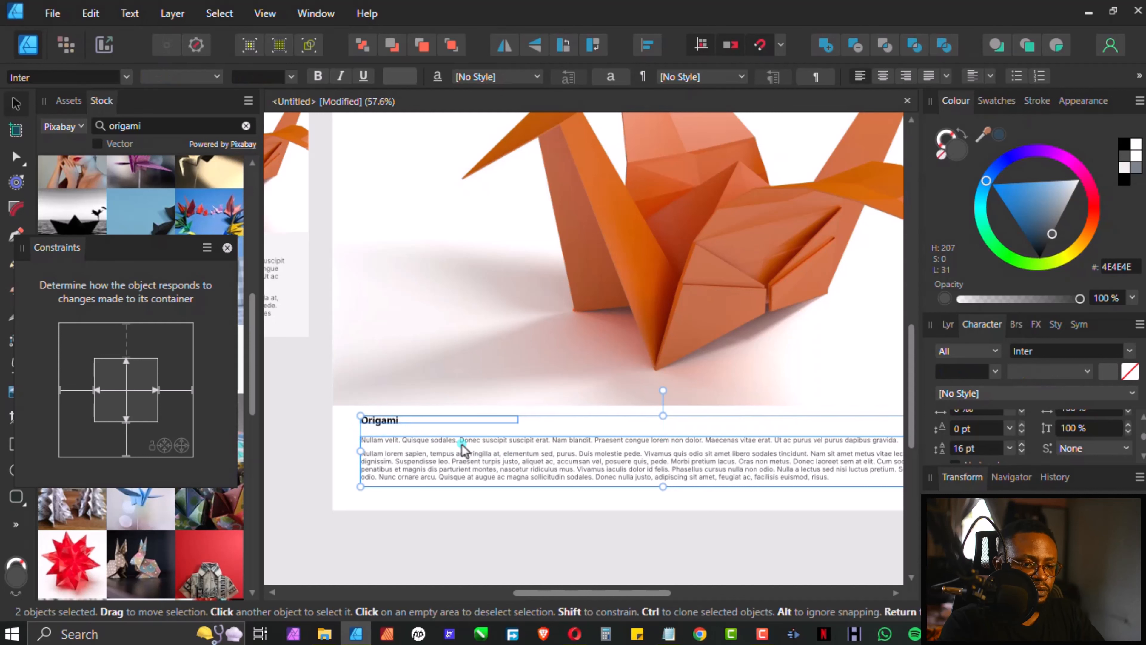
{"action": "left_click_drag", "start_coordinate": [515, 461], "coordinate": [514, 466]}
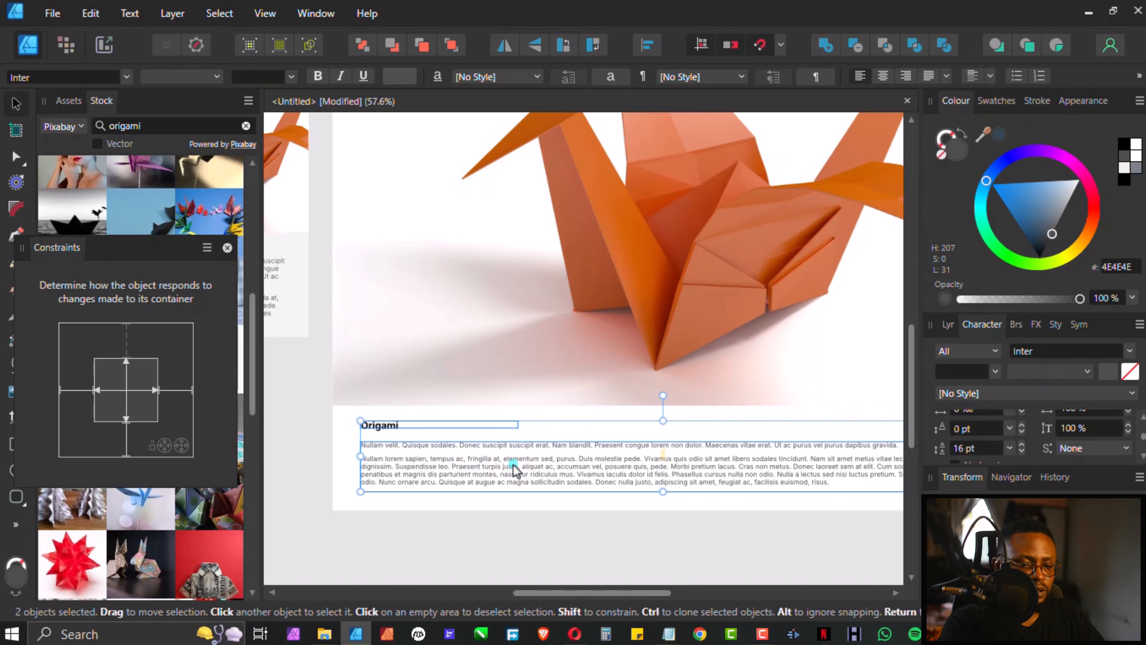
{"action": "scroll", "coordinate": [460, 325], "scroll_direction": "down", "scroll_amount": 4}
{"action": "scroll", "coordinate": [460, 324], "scroll_direction": "up", "scroll_amount": 2}
{"action": "key", "text": "ctrl+0"}
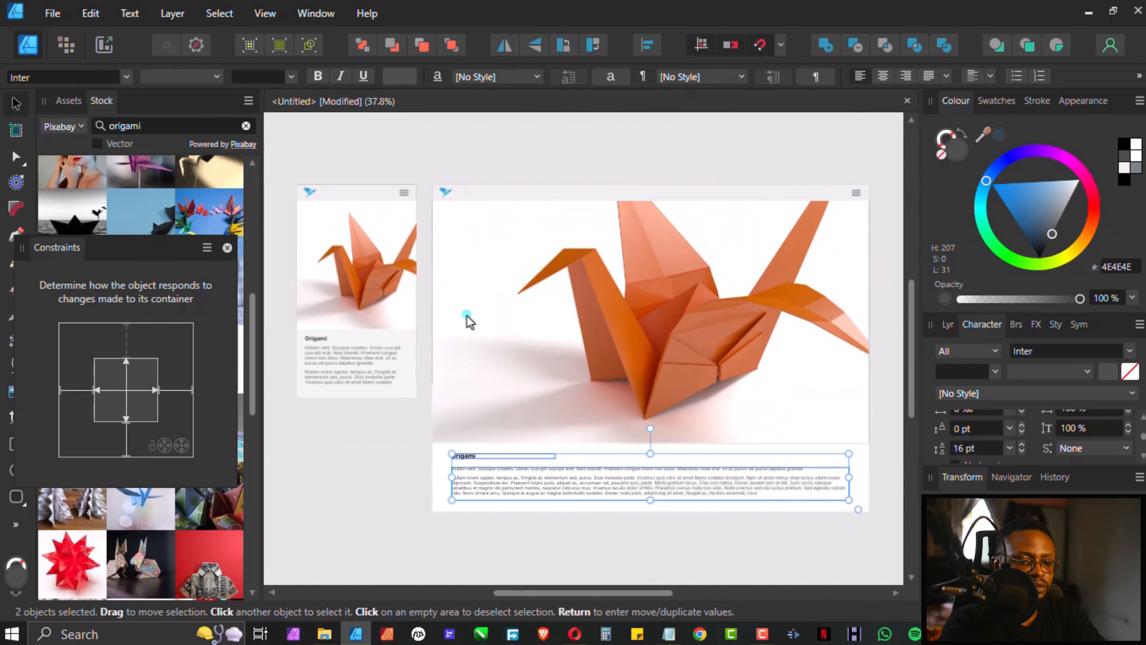
{"action": "left_click", "coordinate": [606, 136]}
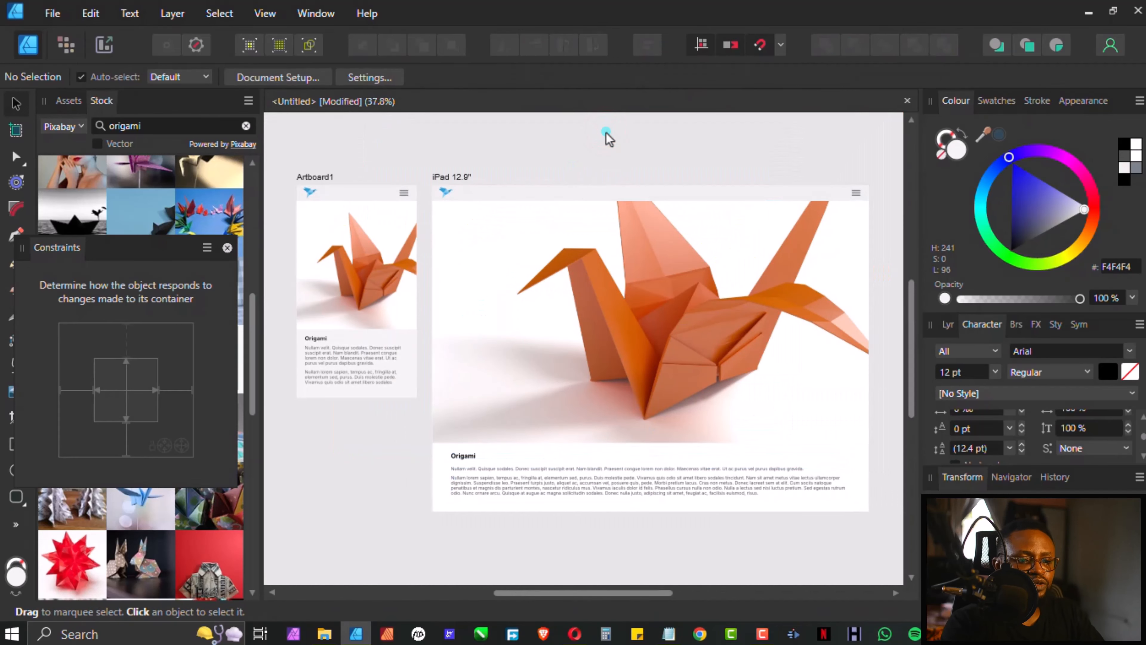